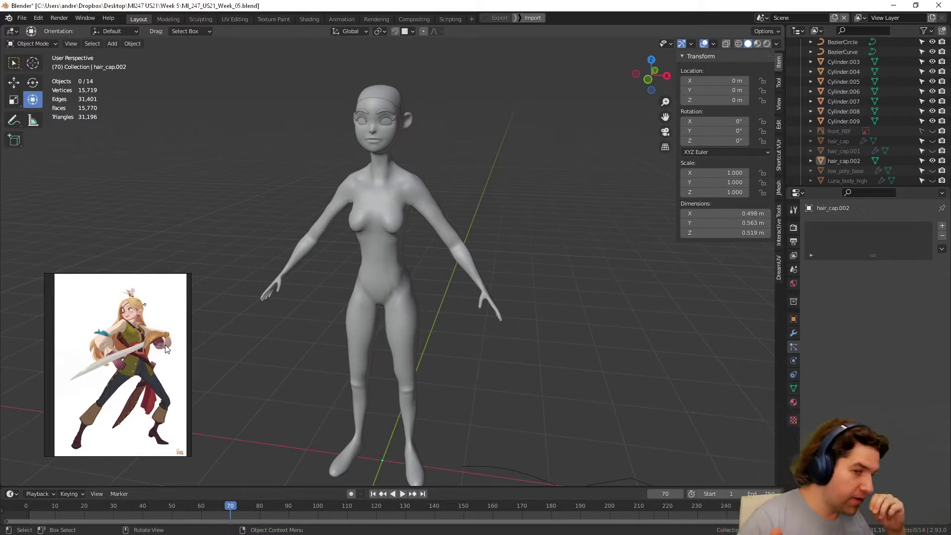
Select the character's body mesh and remove its Solidify modifier, keeping the Mirror modifier
{"action": "middle_click_drag", "start_coordinate": [459, 335], "coordinate": [435, 351]}
{"action": "left_click", "coordinate": [435, 300]}
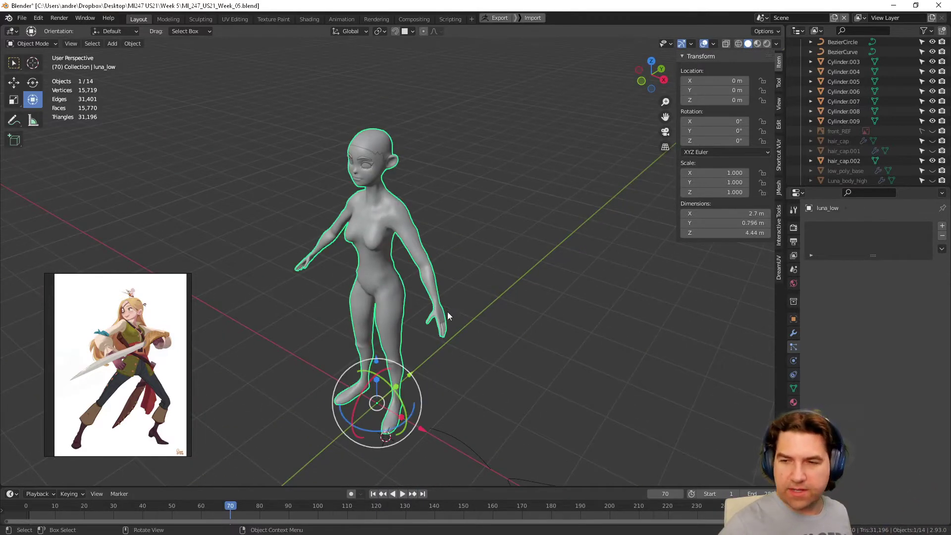
{"action": "middle_click_drag", "start_coordinate": [447, 311], "coordinate": [495, 300]}
{"action": "left_click", "coordinate": [794, 332]}
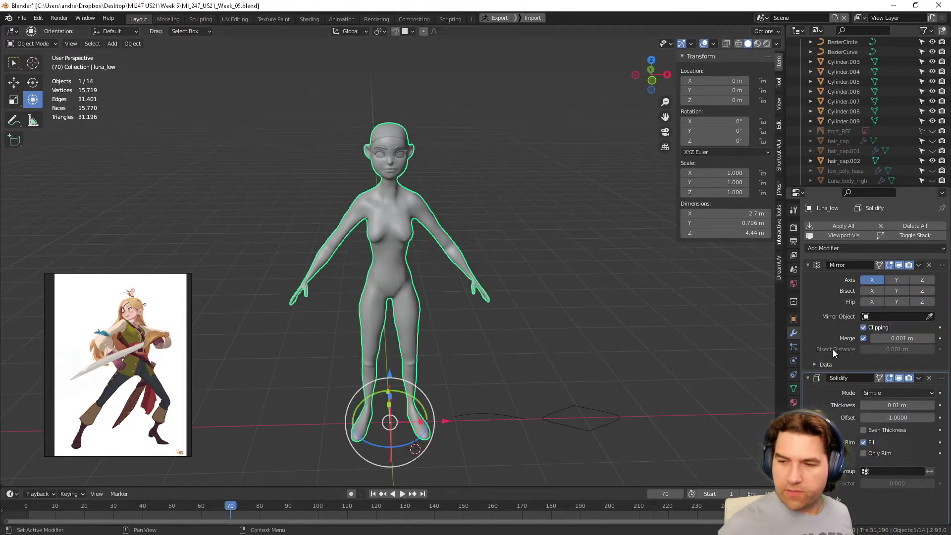
{"action": "left_click", "coordinate": [809, 266]}
{"action": "middle_click_drag", "start_coordinate": [605, 377], "coordinate": [628, 340]}
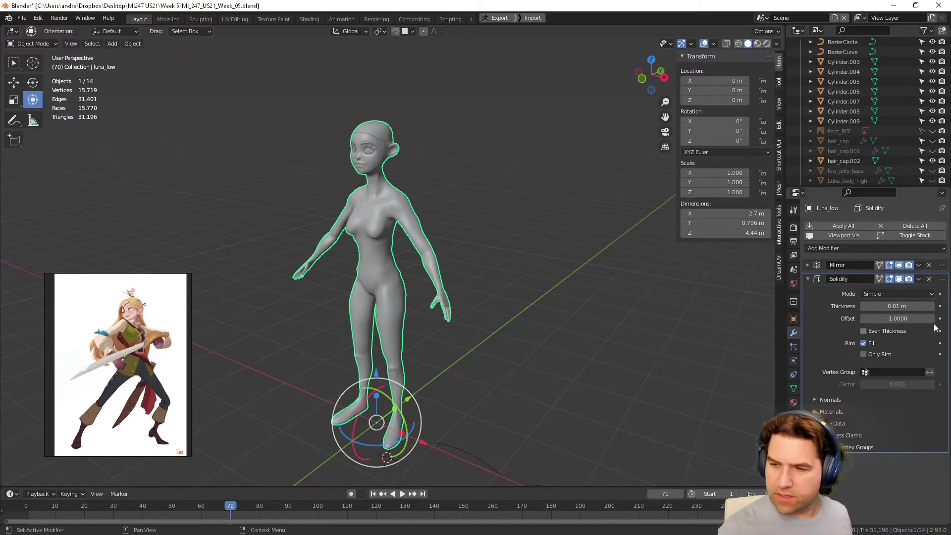
{"action": "left_click", "coordinate": [928, 279]}
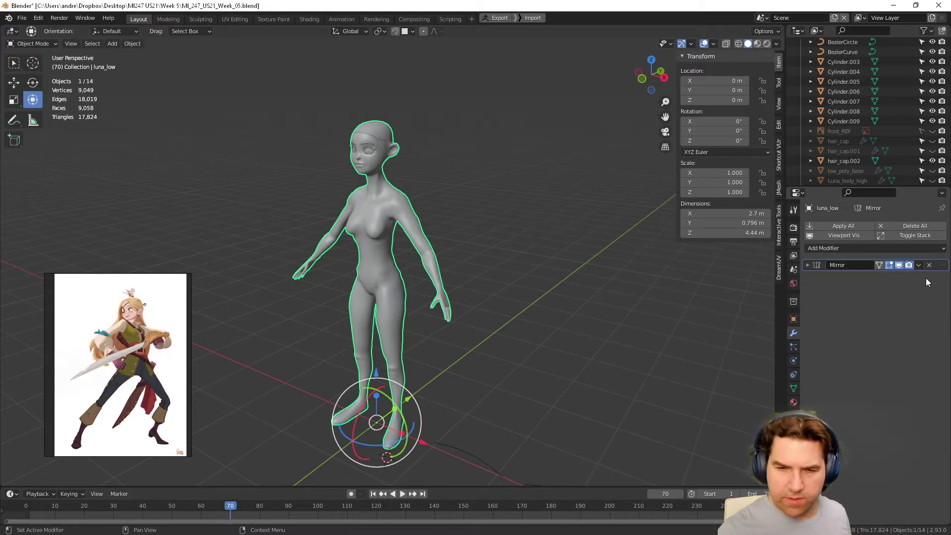
Compare the body with its Mirror modifier hidden and shown, and examine the shoulder topology in Edit Mode
{"action": "middle_click_drag", "start_coordinate": [594, 337], "coordinate": [495, 365]}
{"action": "scroll", "coordinate": [494, 365], "scroll_direction": "up", "scroll_amount": 3}
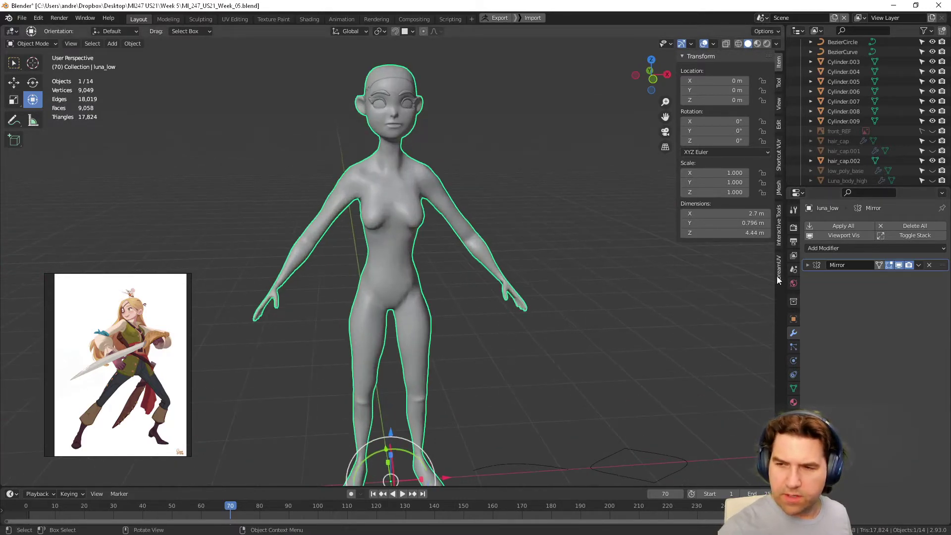
{"action": "left_click", "coordinate": [898, 265]}
{"action": "left_click", "coordinate": [899, 266]}
{"action": "key", "text": "Tab"}
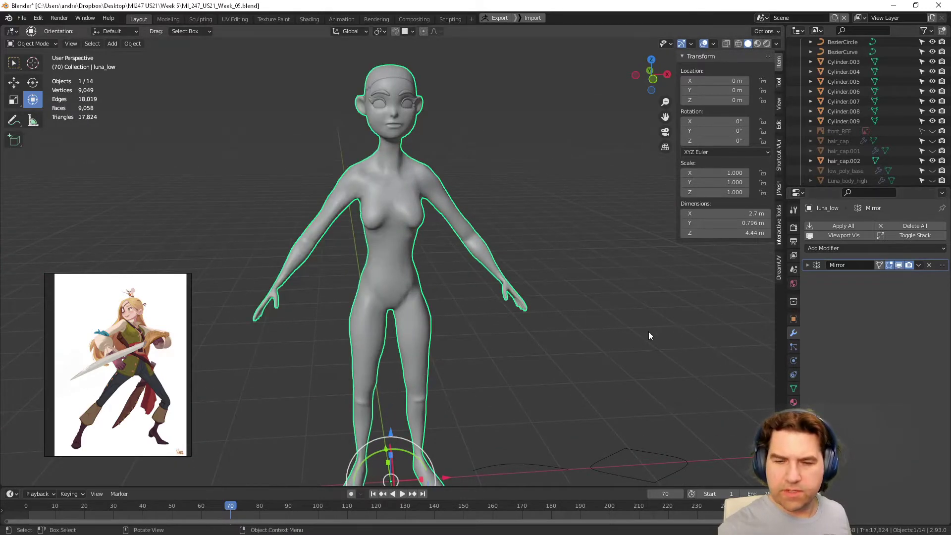
{"action": "middle_click_drag", "start_coordinate": [649, 332], "coordinate": [460, 441]}
{"action": "scroll", "coordinate": [539, 321], "scroll_direction": "up", "scroll_amount": 3}
{"action": "middle_click_drag", "start_coordinate": [456, 391], "coordinate": [469, 275], "text": "ctrl"}
{"action": "middle_click_drag", "start_coordinate": [560, 328], "coordinate": [538, 298]}
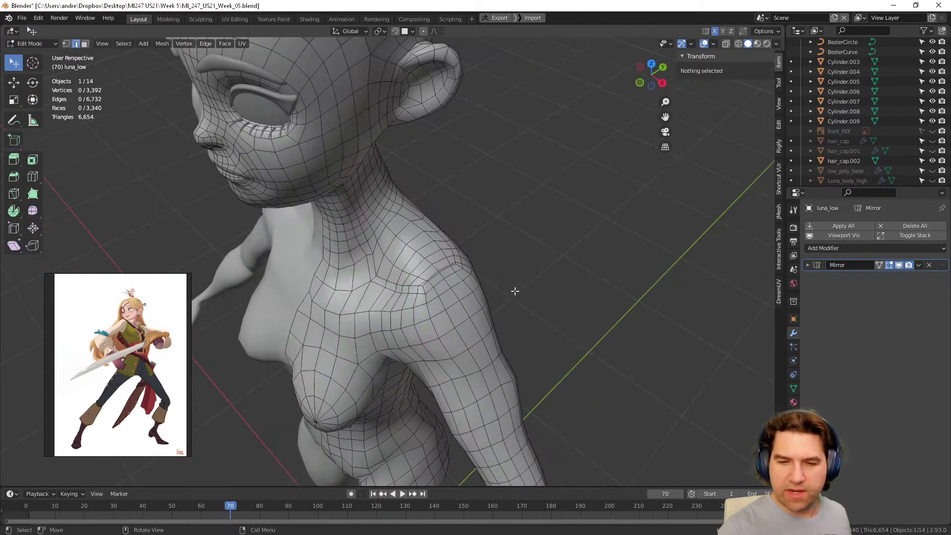
Switch the body to Sculpt Mode and turn on the wireframe overlay
{"action": "key", "text": "ctrl+Tab"}
{"action": "left_click", "coordinate": [523, 354]}
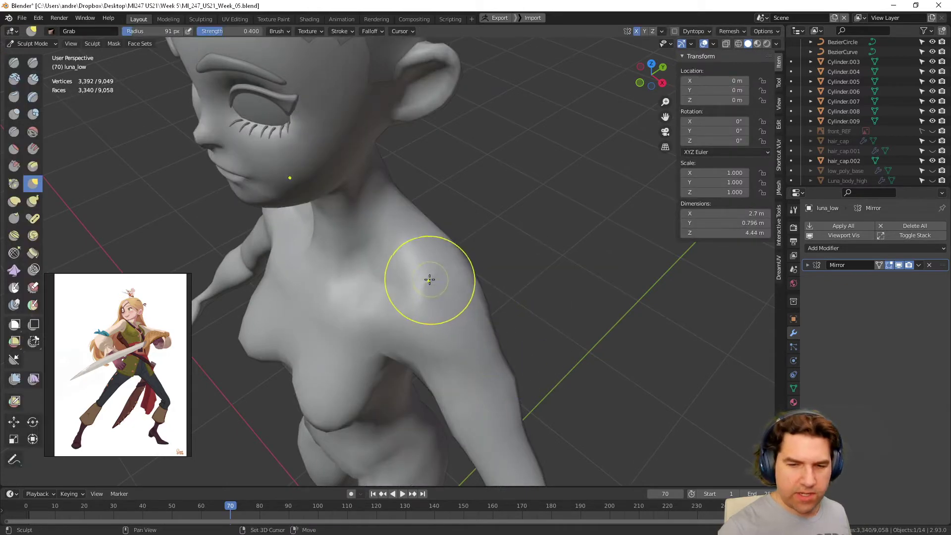
{"action": "key", "text": "q"}
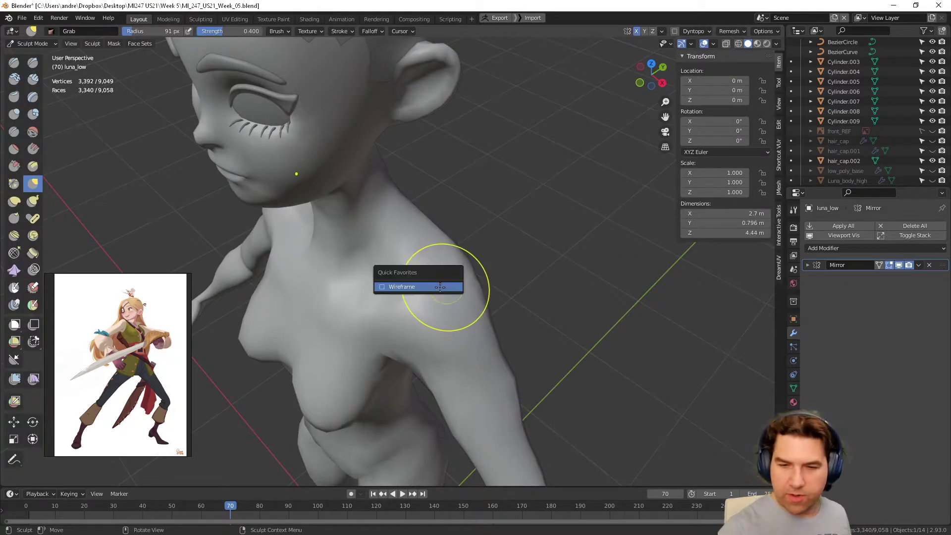
{"action": "left_click", "coordinate": [440, 287]}
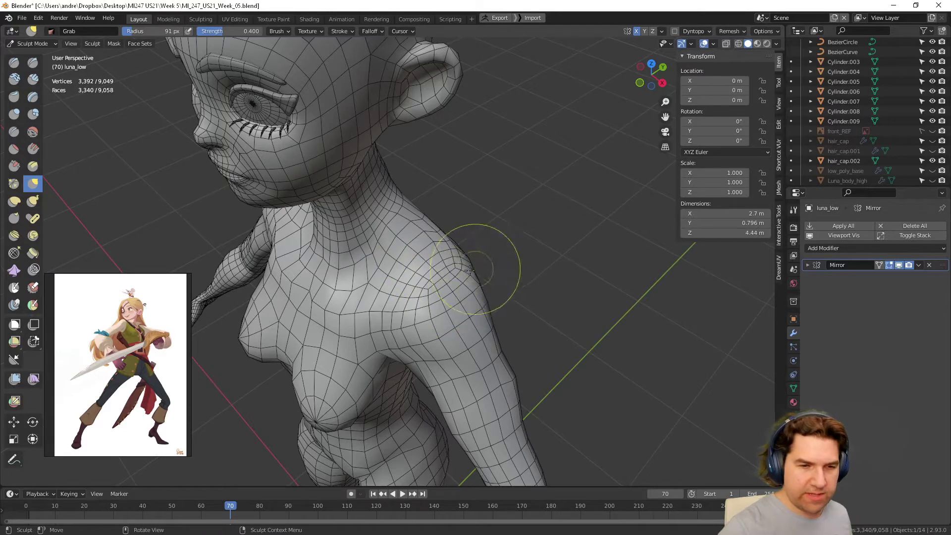
Relax the topology around the shoulder with the Slide Relax brush, return to Object Mode and deselect the body
{"action": "middle_click_drag", "start_coordinate": [469, 270], "coordinate": [361, 273]}
{"action": "left_click", "coordinate": [14, 253]}
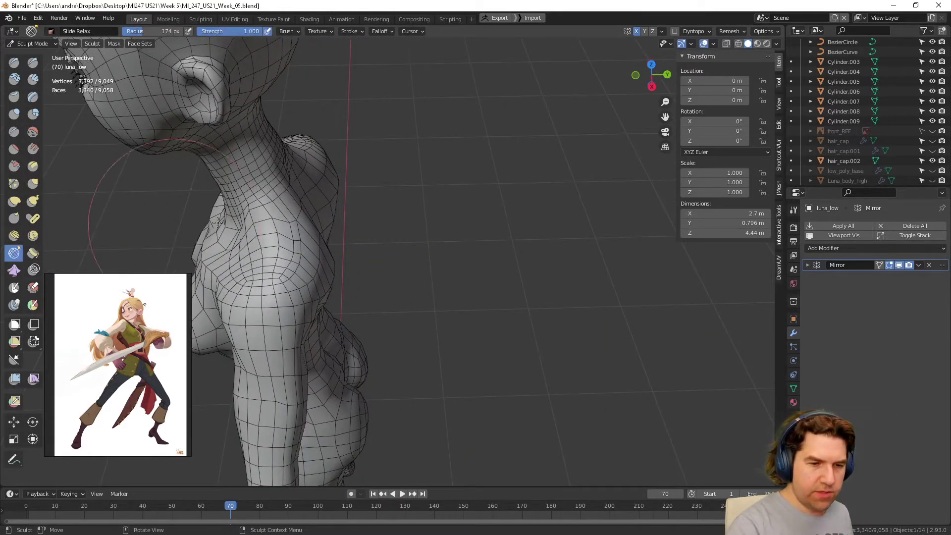
{"action": "middle_click_drag", "start_coordinate": [297, 198], "coordinate": [316, 251]}
{"action": "mouse_move", "coordinate": [316, 252]}
{"action": "left_mouse_down"}
{"action": "mouse_move", "coordinate": [340, 233]}
{"action": "mouse_move", "coordinate": [351, 284]}
{"action": "mouse_move", "coordinate": [367, 283]}
{"action": "left_mouse_up"}
{"action": "middle_click_drag", "start_coordinate": [366, 283], "coordinate": [477, 228]}
{"action": "scroll", "coordinate": [478, 227], "scroll_direction": "down", "scroll_amount": 7}
{"action": "middle_click_drag", "start_coordinate": [461, 341], "coordinate": [498, 352]}
{"action": "key", "text": "ctrl+Tab"}
{"action": "left_click", "coordinate": [445, 329]}
{"action": "left_click", "coordinate": [585, 317]}
{"action": "middle_click_drag", "start_coordinate": [604, 304], "coordinate": [566, 305], "text": "shift"}
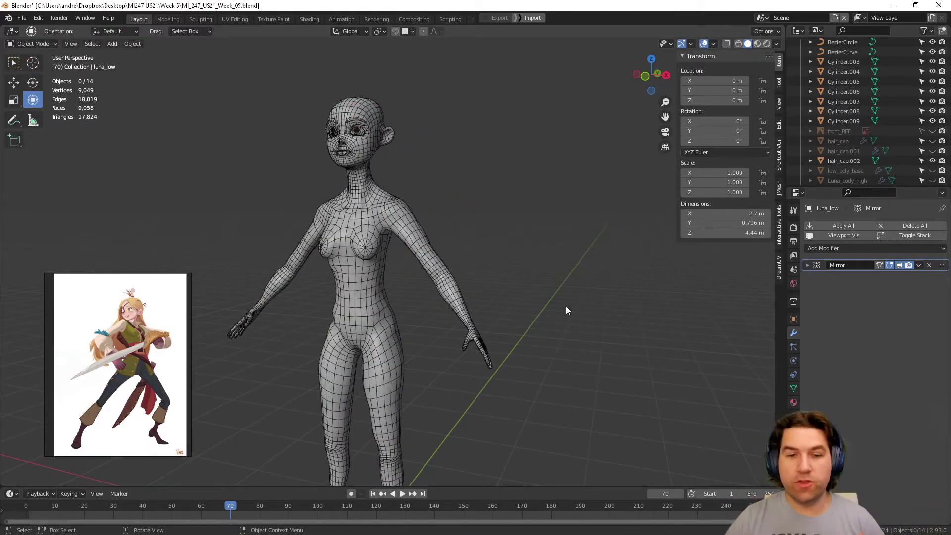
Examine the character's wireframe from several angles, isolating the body in local view and restoring the full scene
{"action": "middle_click_drag", "start_coordinate": [405, 360], "coordinate": [461, 377]}
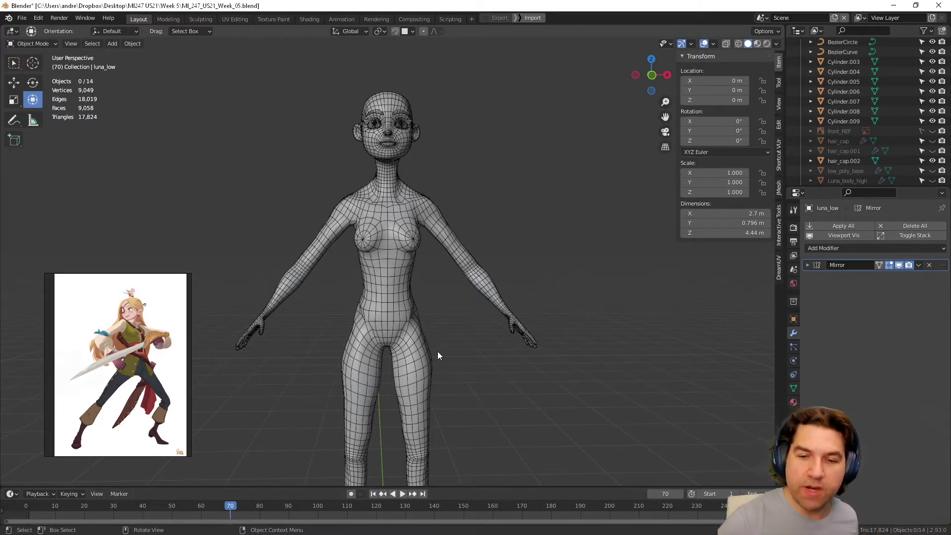
{"action": "middle_click_drag", "start_coordinate": [438, 352], "coordinate": [441, 293]}
{"action": "mouse_move", "coordinate": [471, 337]}
{"action": "middle_mouse_down"}
{"action": "mouse_move", "coordinate": [443, 343]}
{"action": "mouse_move", "coordinate": [465, 330]}
{"action": "middle_mouse_up"}
{"action": "scroll", "coordinate": [467, 326], "scroll_direction": "up", "scroll_amount": 2}
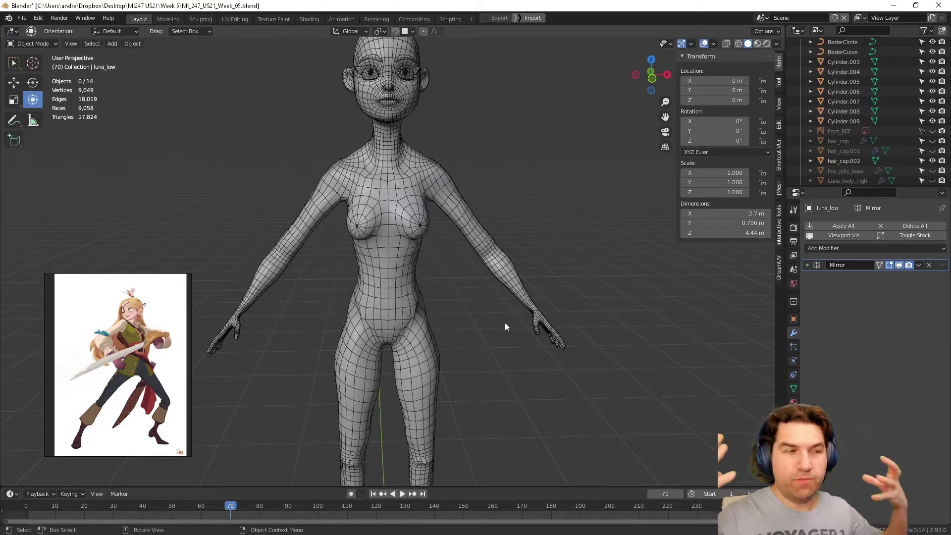
{"action": "middle_click_drag", "start_coordinate": [560, 337], "coordinate": [630, 347]}
{"action": "left_click", "coordinate": [494, 265]}
{"action": "middle_click_drag", "start_coordinate": [525, 312], "coordinate": [549, 319]}
{"action": "scroll", "coordinate": [837, 82], "scroll_direction": "up", "scroll_amount": 2}
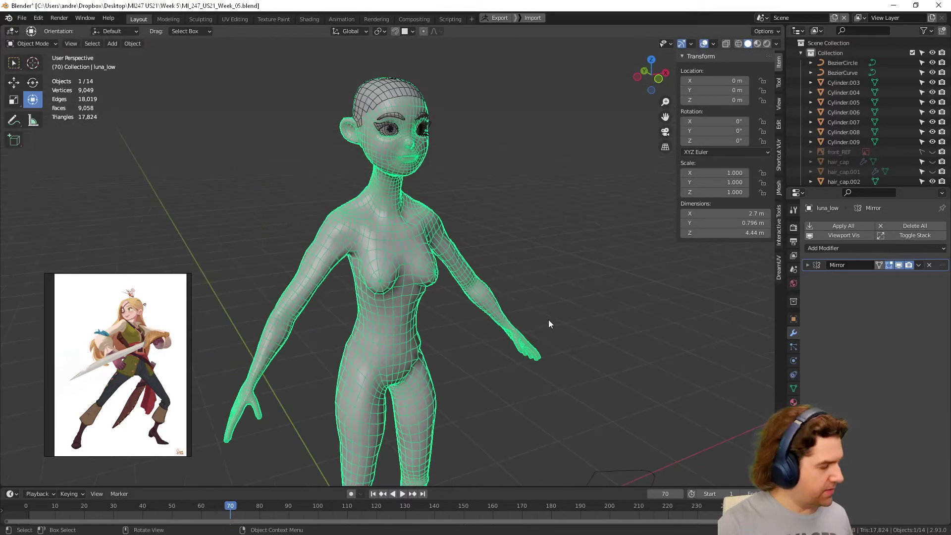
{"action": "key", "text": "KP_Divide"}
{"action": "key", "text": "KP_Divide"}
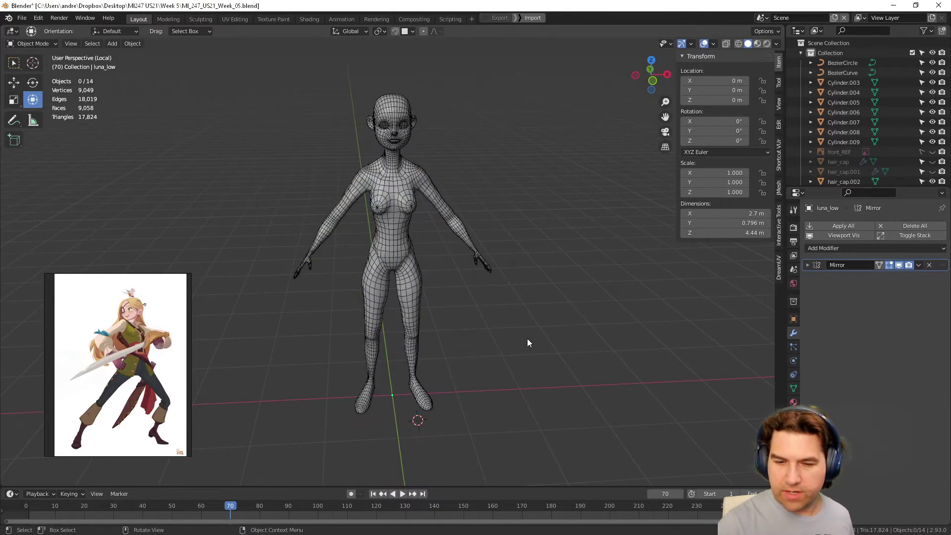
{"action": "mouse_move", "coordinate": [528, 338]}
{"action": "middle_mouse_down"}
{"action": "mouse_move", "coordinate": [489, 320]}
{"action": "mouse_move", "coordinate": [546, 348]}
{"action": "mouse_move", "coordinate": [530, 346]}
{"action": "middle_mouse_up"}
{"action": "scroll", "coordinate": [509, 255], "scroll_direction": "up", "scroll_amount": 3}
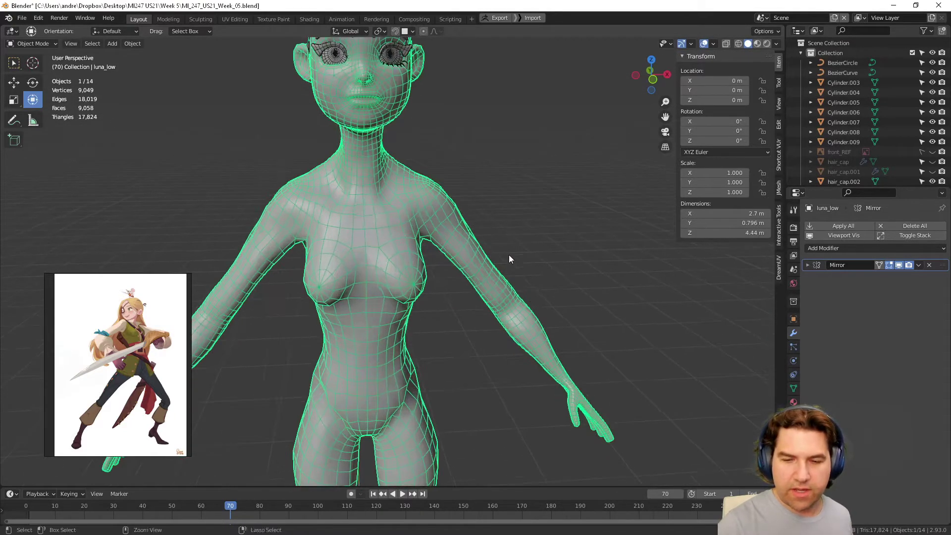
{"action": "middle_click_drag", "start_coordinate": [466, 213], "coordinate": [488, 226], "text": "shift"}
Select the body mesh and enlarge the Outliner to show the complete object list
{"action": "left_click", "coordinate": [396, 131]}
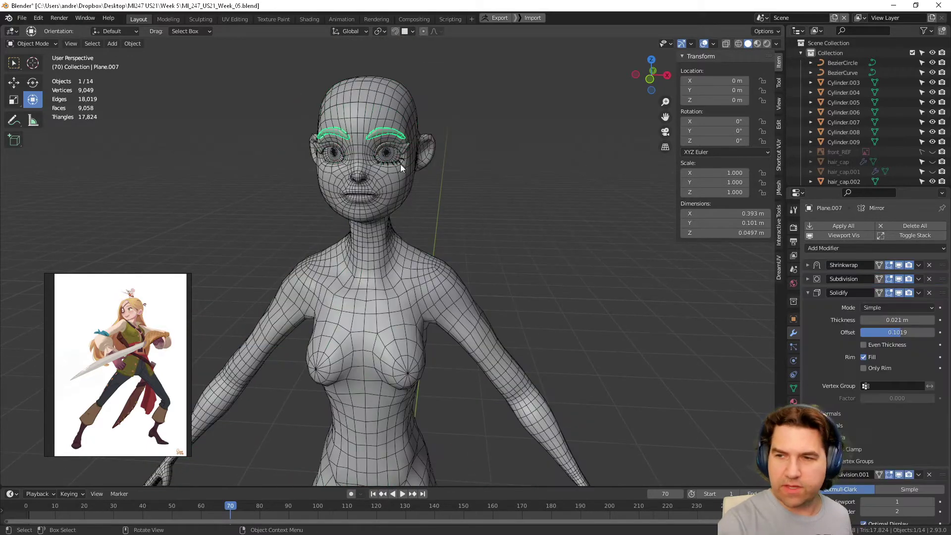
{"action": "left_click", "coordinate": [440, 207]}
{"action": "middle_click_drag", "start_coordinate": [509, 270], "coordinate": [506, 175], "text": "shift"}
{"action": "left_click", "coordinate": [505, 270]}
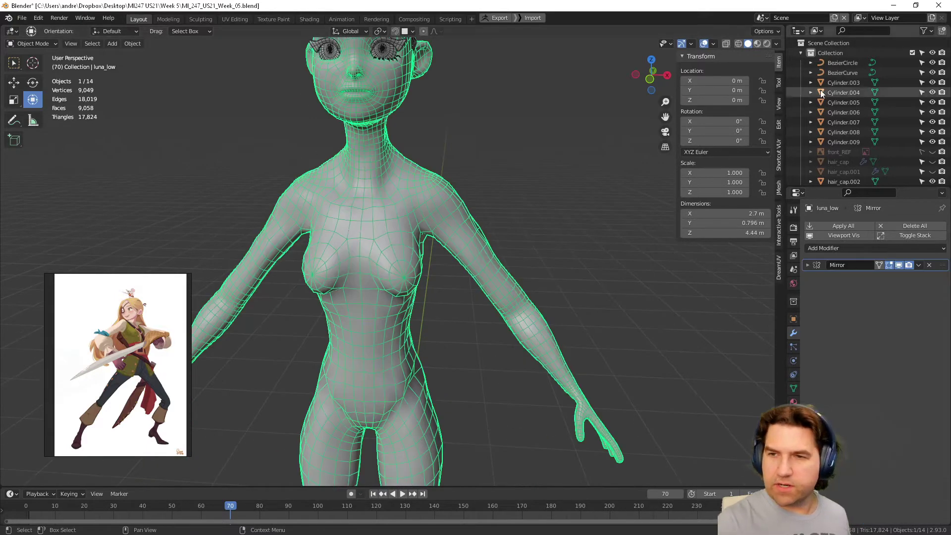
{"action": "left_click_drag", "start_coordinate": [883, 190], "coordinate": [884, 318]}
{"action": "scroll", "coordinate": [485, 415], "scroll_direction": "down", "scroll_amount": 5}
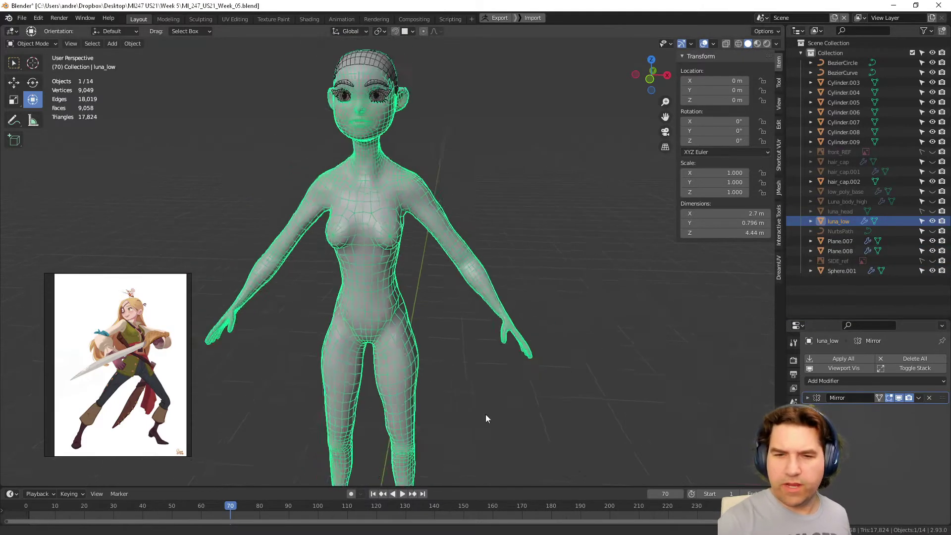
Delete the seven small lower-lash cylinders, Cylinder.003 to Cylinder.009, beneath the eye
{"action": "middle_click_drag", "start_coordinate": [489, 391], "coordinate": [454, 317]}
{"action": "scroll", "coordinate": [410, 320], "scroll_direction": "up", "scroll_amount": 8}
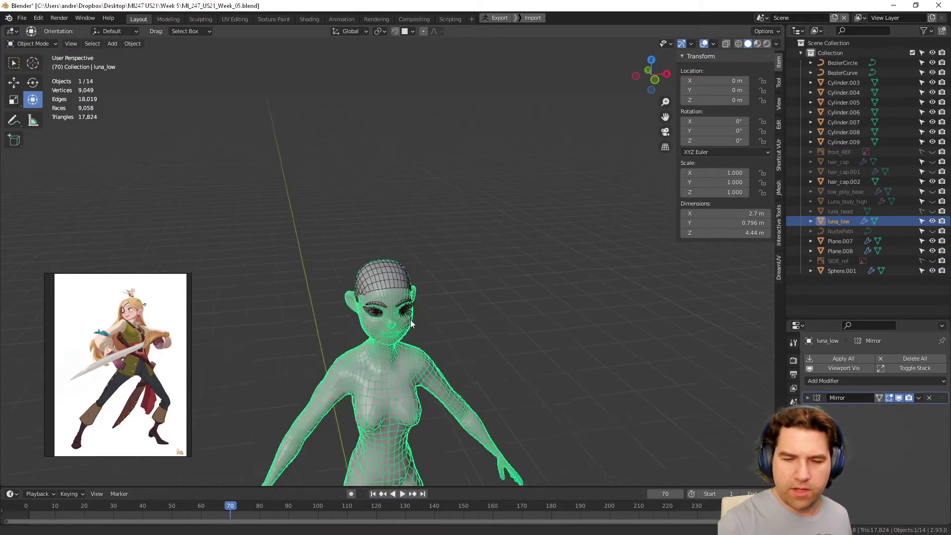
{"action": "middle_click_drag", "start_coordinate": [442, 380], "coordinate": [425, 323]}
{"action": "scroll", "coordinate": [407, 306], "scroll_direction": "up", "scroll_amount": 5}
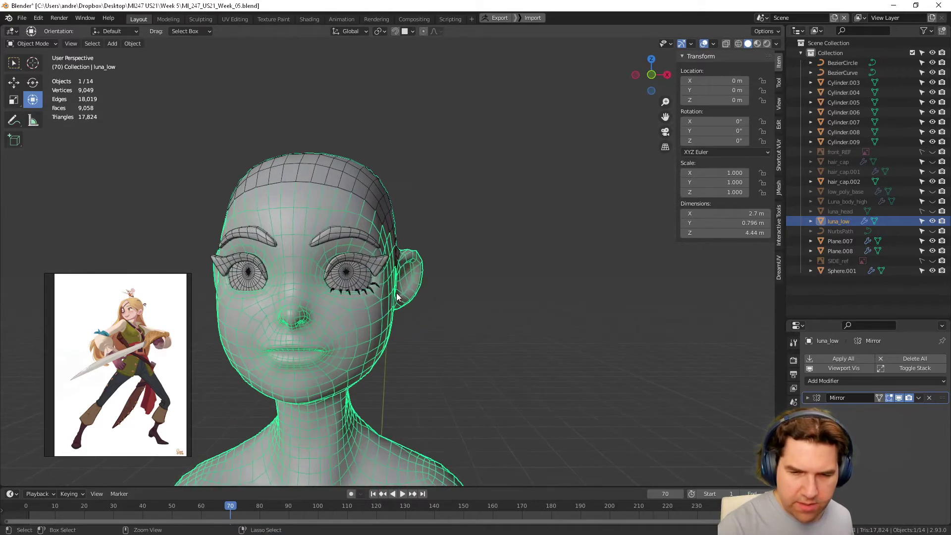
{"action": "left_click", "coordinate": [359, 309]}
{"action": "left_click", "coordinate": [356, 314], "text": "shift"}
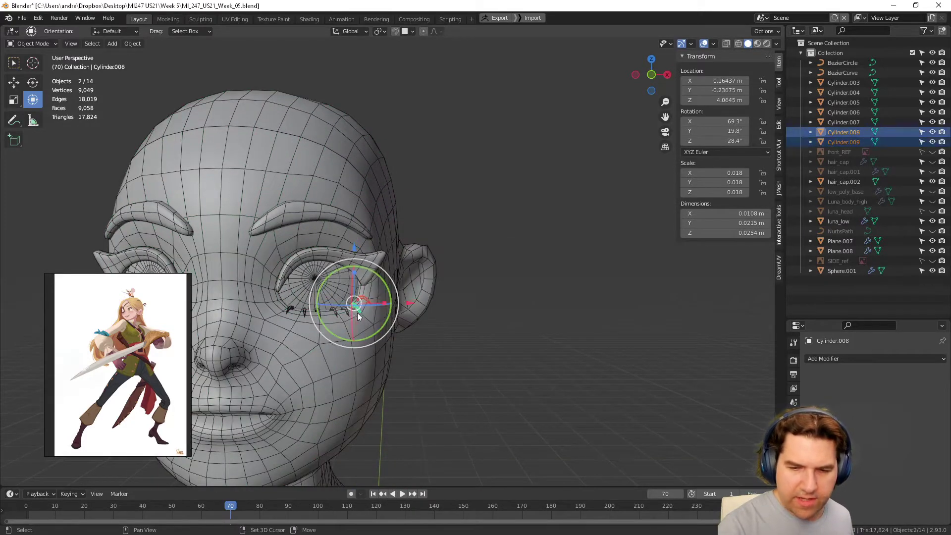
{"action": "left_click", "coordinate": [346, 314], "text": "shift"}
{"action": "left_click", "coordinate": [336, 313], "text": "shift"}
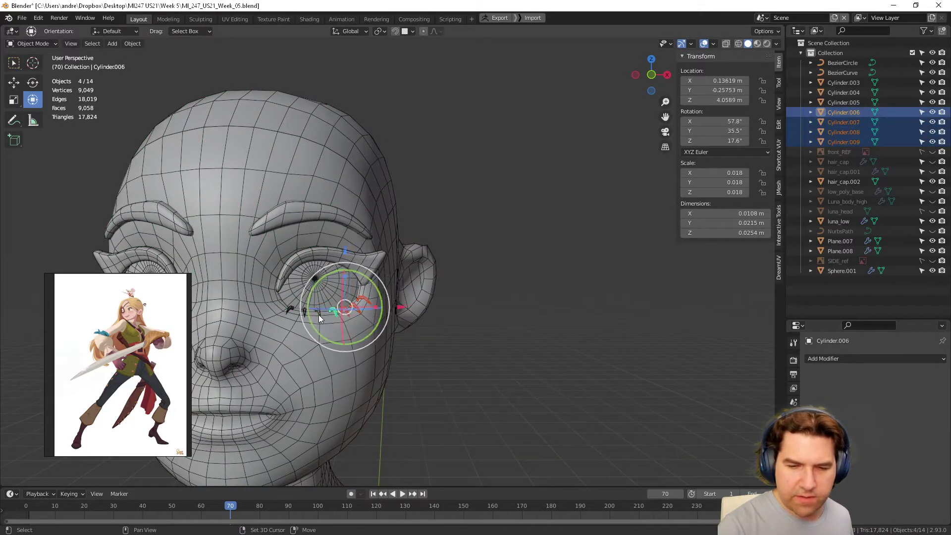
{"action": "left_click", "coordinate": [319, 314], "text": "shift"}
{"action": "left_click", "coordinate": [304, 314], "text": "shift"}
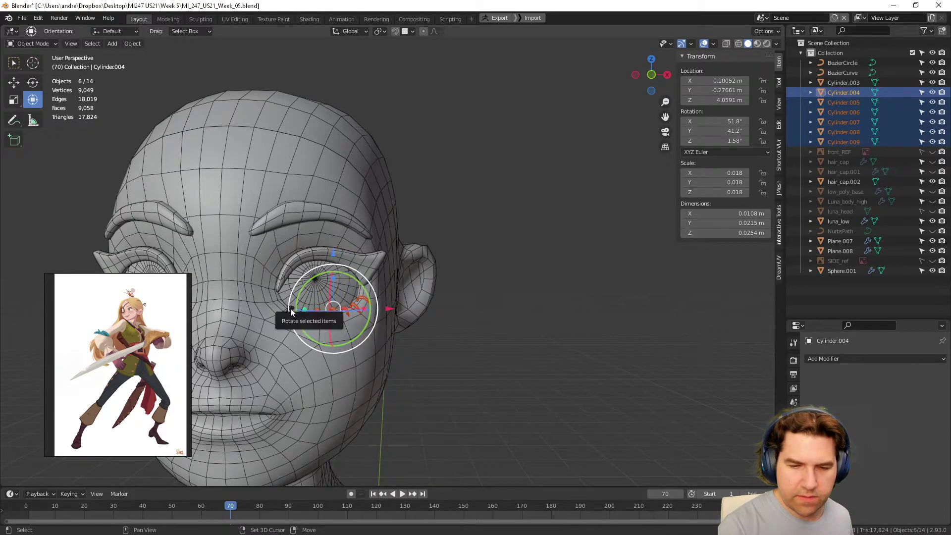
{"action": "left_click", "coordinate": [290, 308], "text": "shift"}
{"action": "key", "text": "x"}
{"action": "left_click", "coordinate": [358, 324]}
Rename the upper eyelash mesh as eyelashes
{"action": "left_click", "coordinate": [358, 324]}
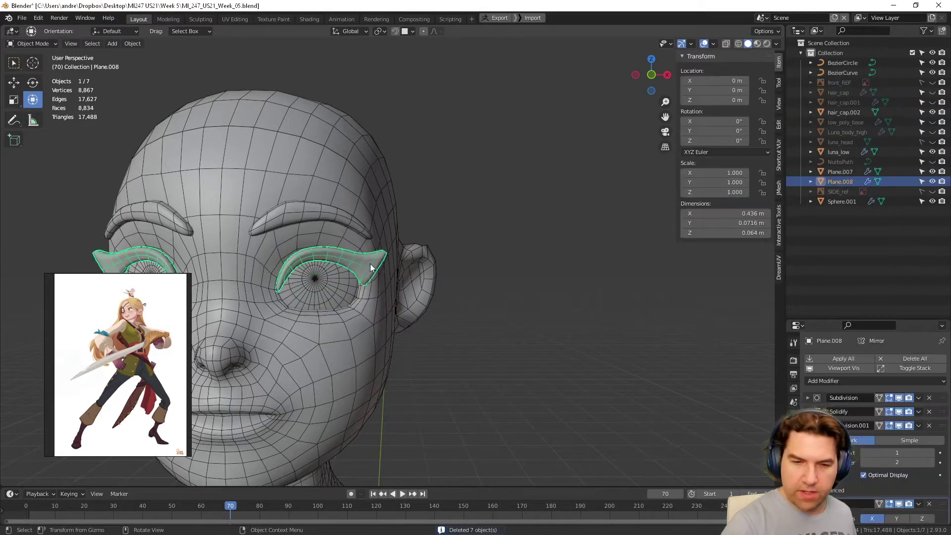
{"action": "key", "text": "F2"}
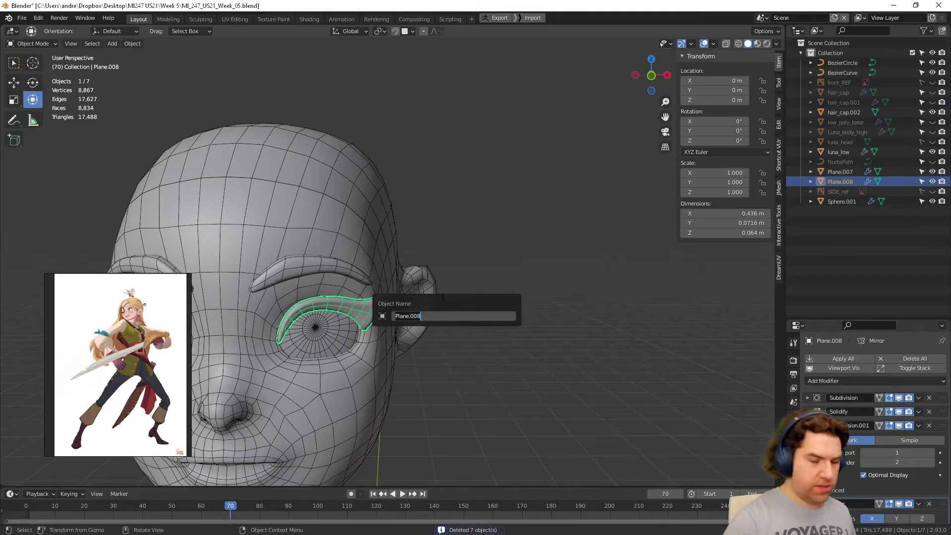
{"action": "type", "text": "eyelashe"}
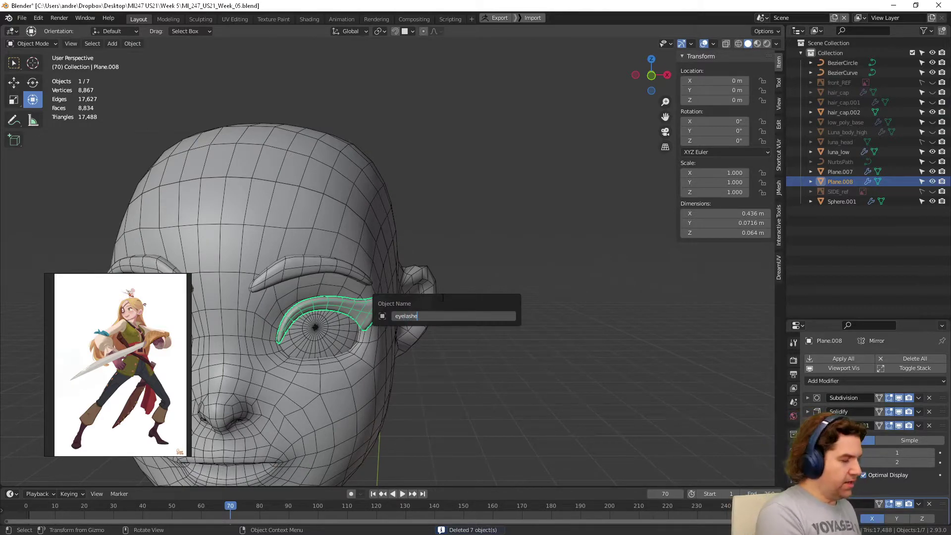
{"action": "type", "text": "s"}
{"action": "key", "text": "Return"}
Rename the eyebrow mesh above the eyes as eyebrows
{"action": "middle_click_drag", "start_coordinate": [450, 423], "coordinate": [497, 362]}
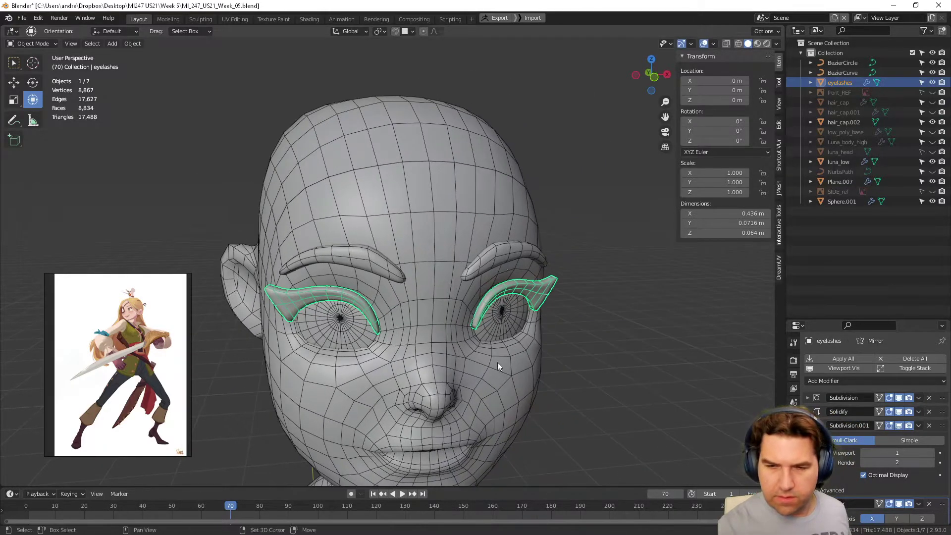
{"action": "left_click", "coordinate": [513, 258]}
{"action": "key", "text": "F2"}
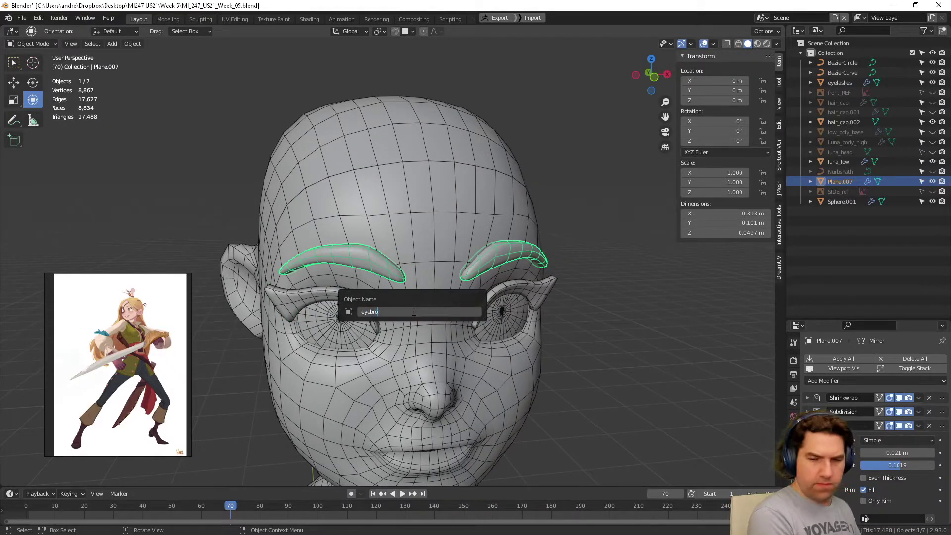
{"action": "type", "text": "eyebrows"}
{"action": "key", "text": "Return"}
Rename the mirrored eyeball mesh as eyes
{"action": "left_click", "coordinate": [500, 333]}
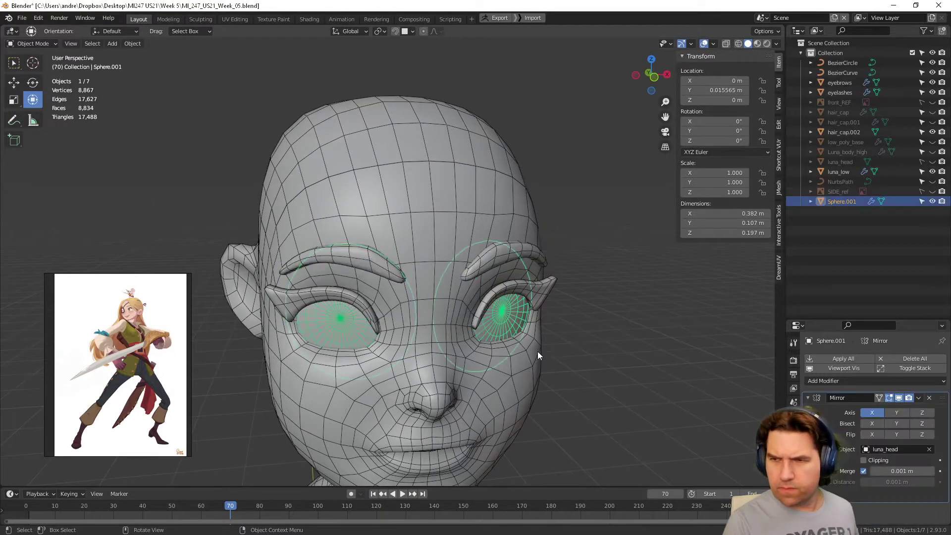
{"action": "middle_click_drag", "start_coordinate": [537, 352], "coordinate": [483, 326], "text": "alt"}
{"action": "key", "text": "F2"}
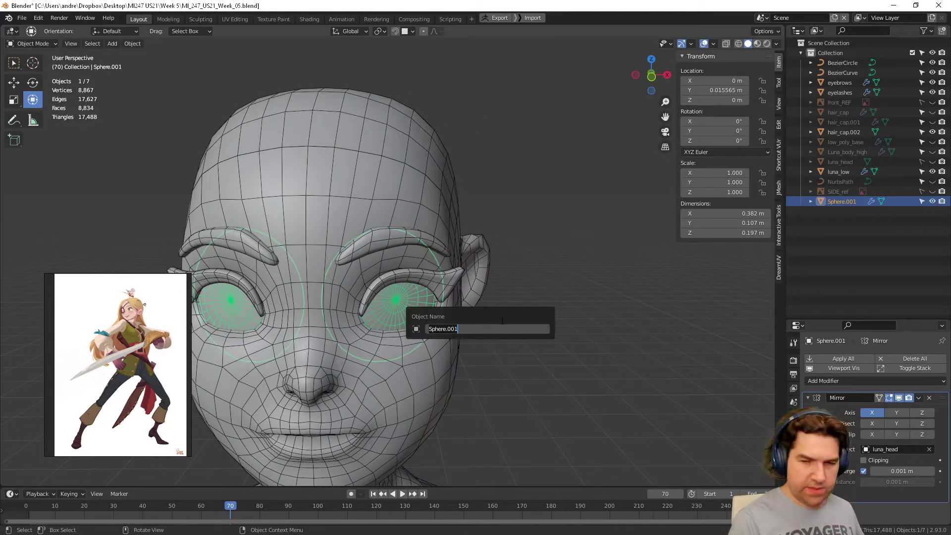
{"action": "type", "text": "eyes"}
{"action": "key", "text": "Return"}
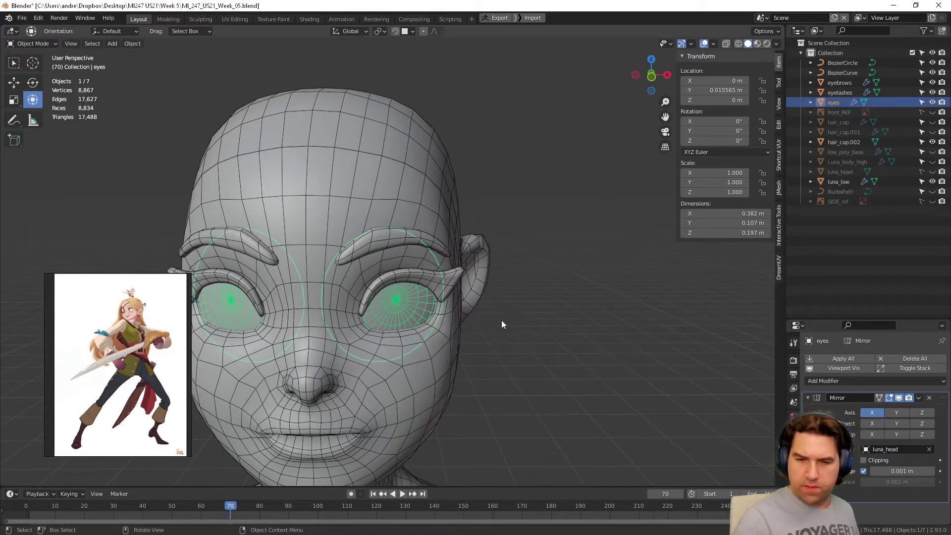
{"action": "left_click", "coordinate": [394, 379]}
{"action": "scroll", "coordinate": [515, 295], "scroll_direction": "down", "scroll_amount": 5}
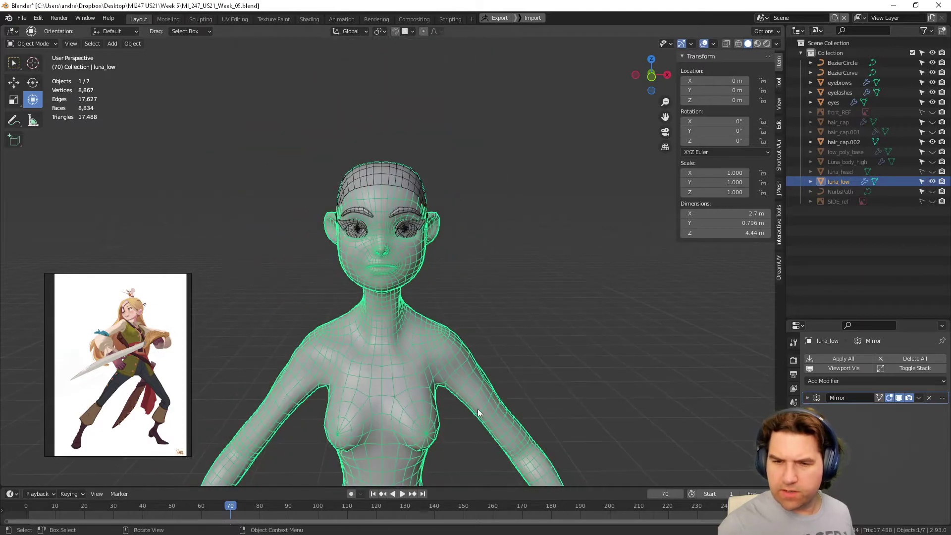
{"action": "middle_click_drag", "start_coordinate": [478, 409], "coordinate": [479, 323]}
{"action": "left_click", "coordinate": [345, 258]}
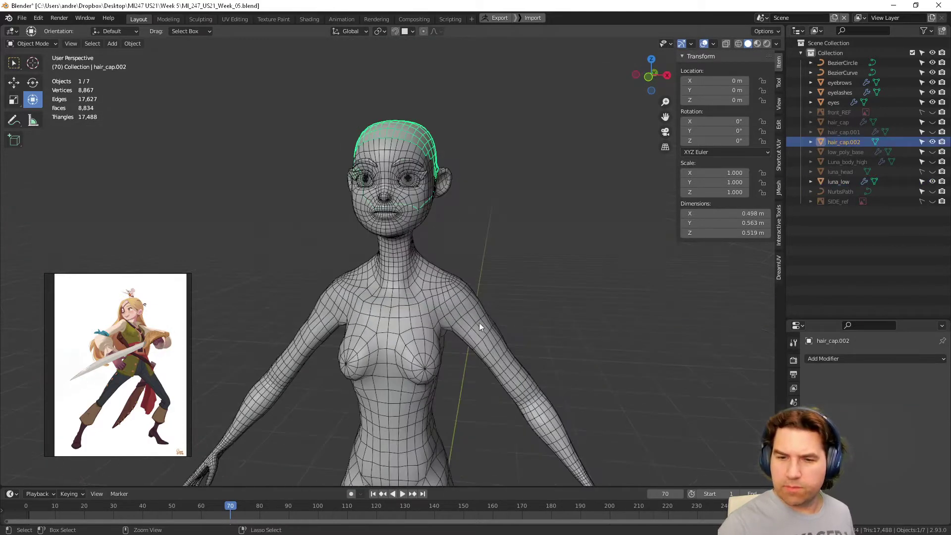
{"action": "left_click", "coordinate": [481, 329]}
Delete the BezierCircle and BezierCurve objects lying on the floor beside the character
{"action": "left_click", "coordinate": [835, 63]}
{"action": "scroll", "coordinate": [542, 417], "scroll_direction": "down", "scroll_amount": 5}
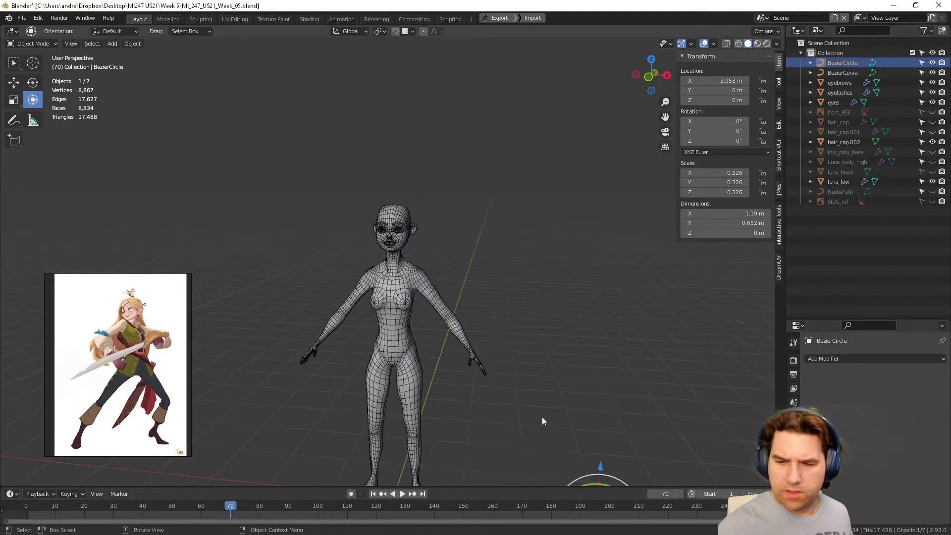
{"action": "middle_click_drag", "start_coordinate": [542, 417], "coordinate": [510, 280], "text": "shift"}
{"action": "left_click", "coordinate": [511, 391]}
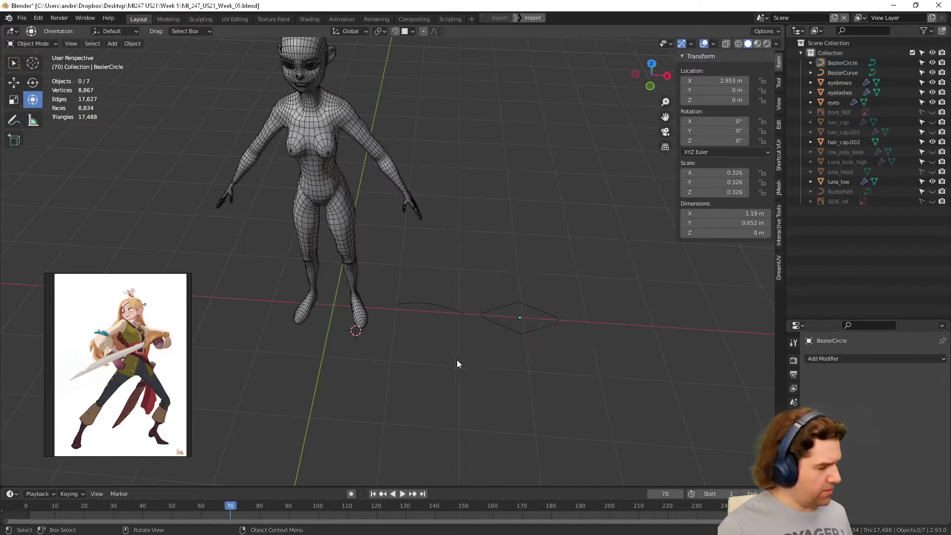
{"action": "left_click_drag", "start_coordinate": [436, 377], "coordinate": [594, 272]}
{"action": "key", "text": "x"}
{"action": "left_click", "coordinate": [551, 340]}
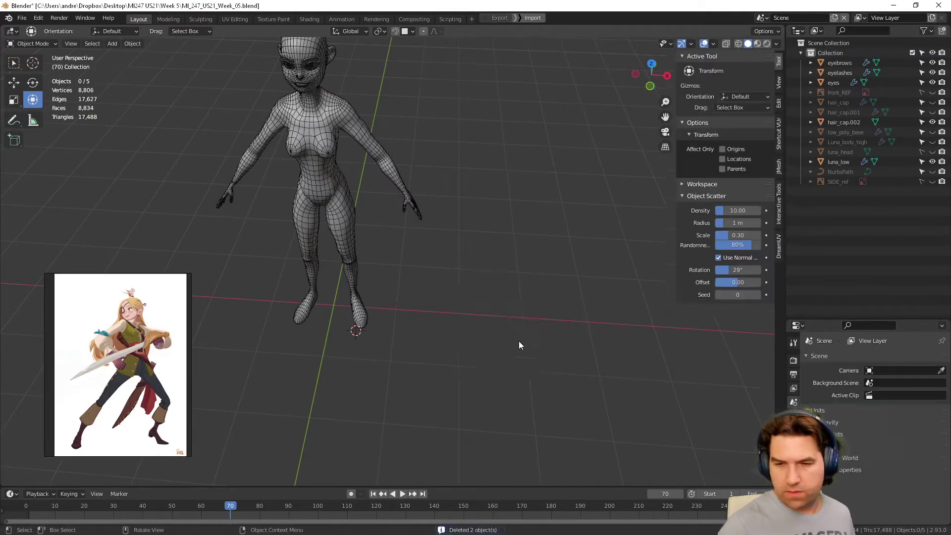
Duplicate the luna_low body mesh, keeping the copy in the same place as the original
{"action": "middle_click_drag", "start_coordinate": [461, 335], "coordinate": [513, 312], "text": "shift"}
{"action": "left_click", "coordinate": [434, 264]}
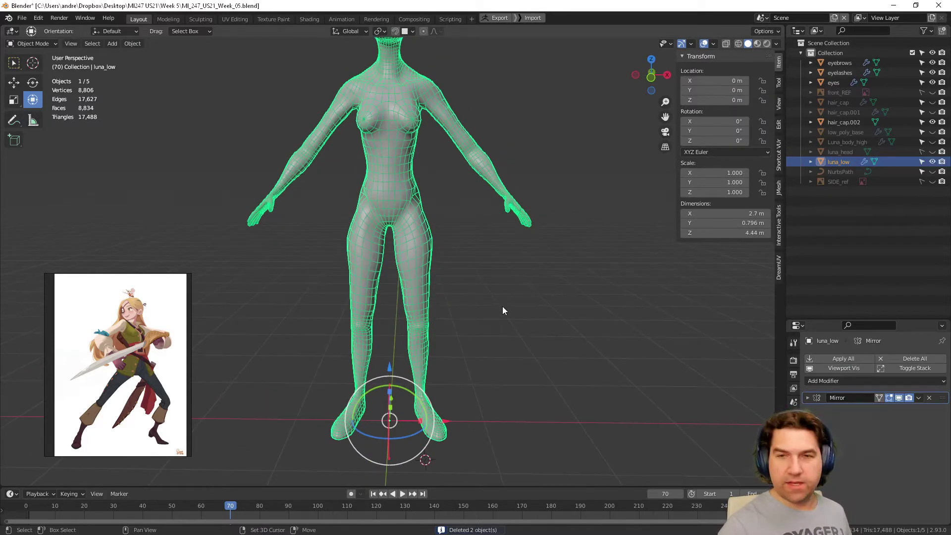
{"action": "key", "text": "shift+d"}
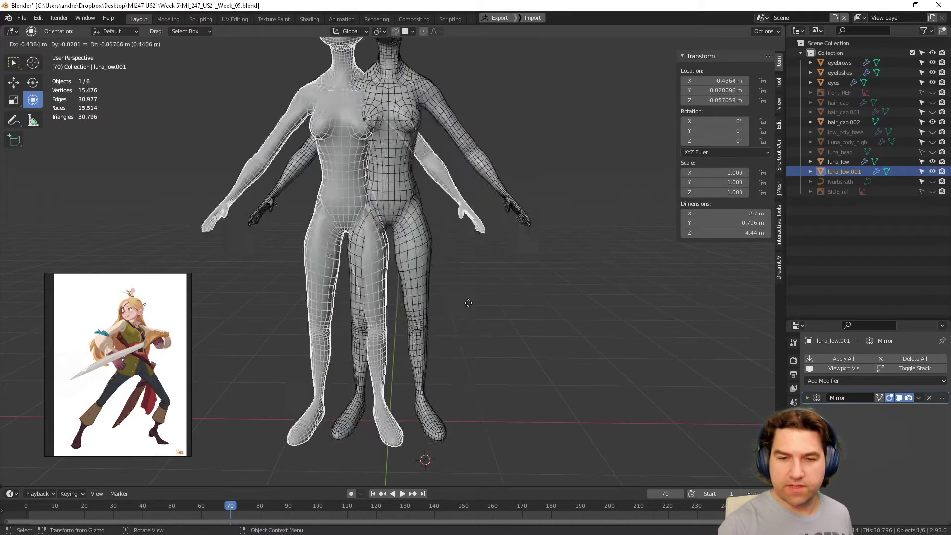
{"action": "key", "text": "Escape"}
{"action": "middle_click_drag", "start_coordinate": [522, 300], "coordinate": [524, 327]}
{"action": "middle_click_drag", "start_coordinate": [587, 308], "coordinate": [395, 341]}
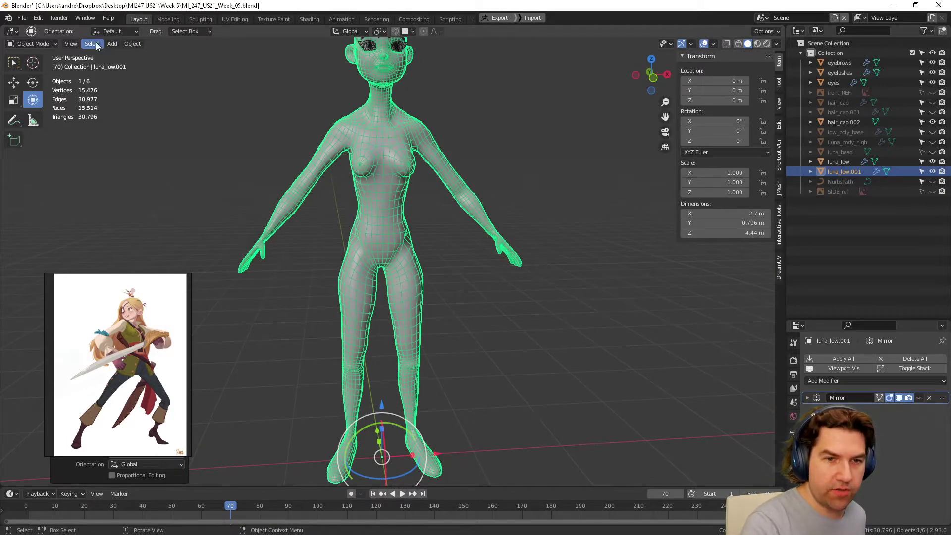
Isolate the duplicated body luna_low.001 in local view
{"action": "left_click", "coordinate": [71, 43]}
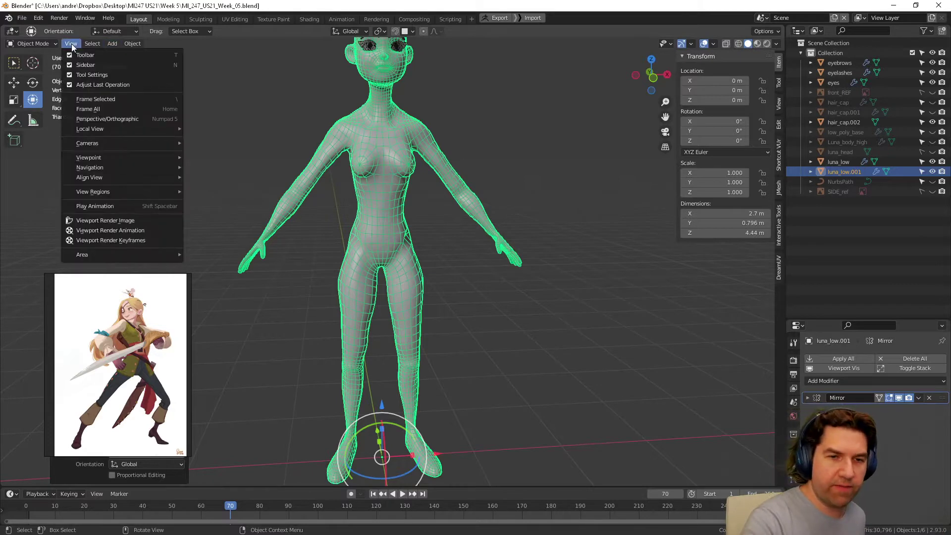
{"action": "mouse_move", "coordinate": [99, 130]}
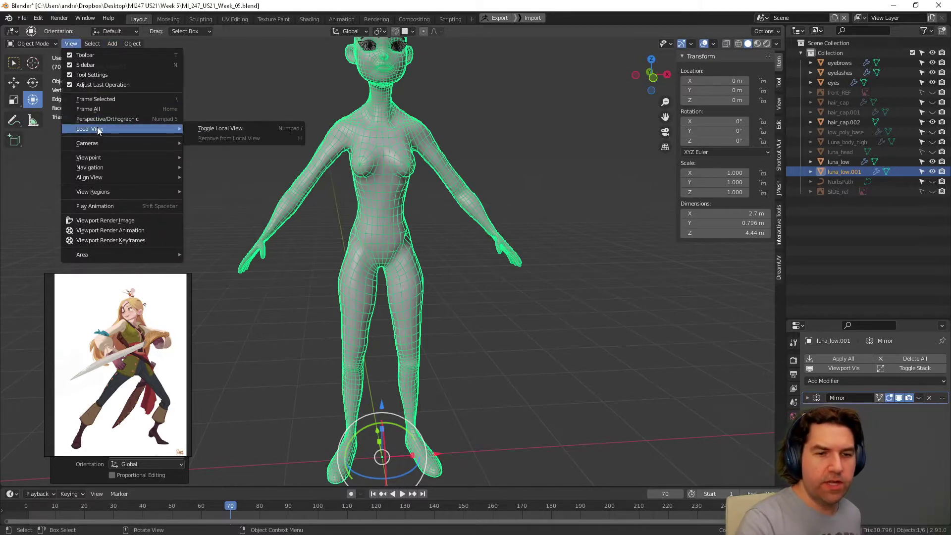
{"action": "left_click", "coordinate": [233, 129]}
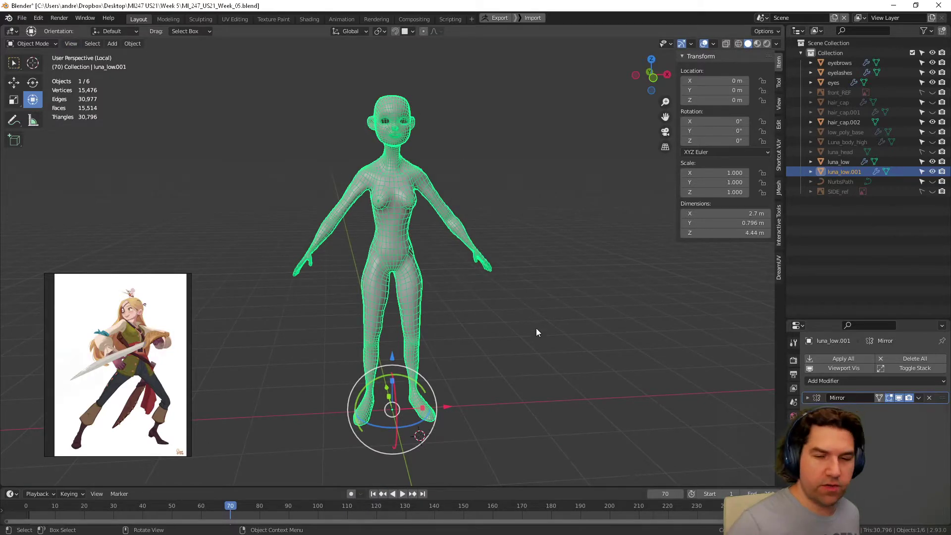
{"action": "middle_click_drag", "start_coordinate": [536, 328], "coordinate": [482, 190]}
{"action": "scroll", "coordinate": [540, 302], "scroll_direction": "up", "scroll_amount": 4}
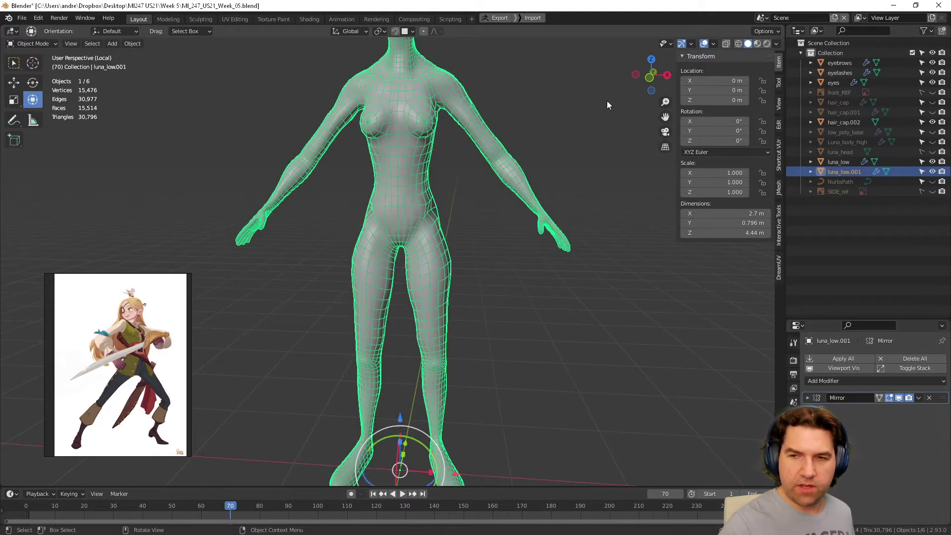
Open the duplicated body's mesh for editing, seen from the front around the hips
{"action": "left_click", "coordinate": [649, 77]}
{"action": "scroll", "coordinate": [436, 262], "scroll_direction": "up", "scroll_amount": 2}
{"action": "key", "text": "Tab"}
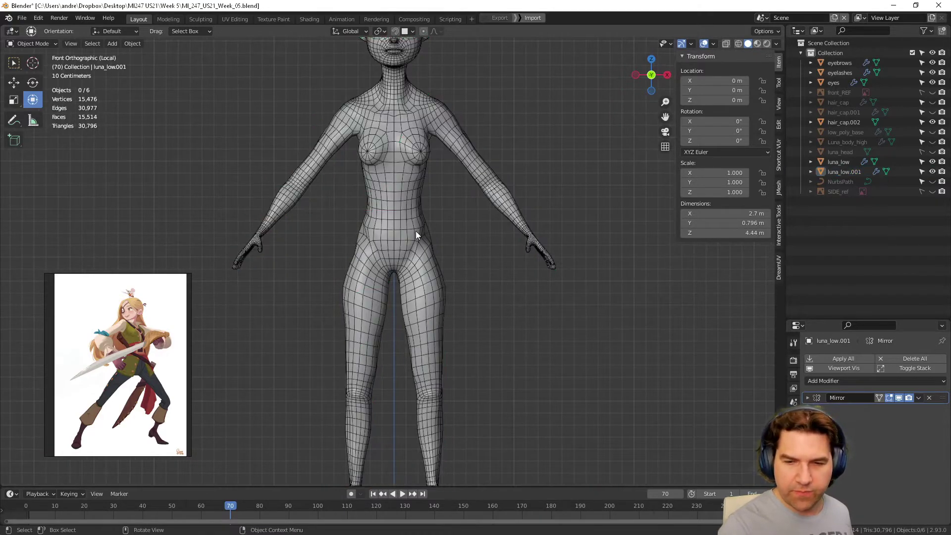
{"action": "scroll", "coordinate": [440, 231], "scroll_direction": "up", "scroll_amount": 4}
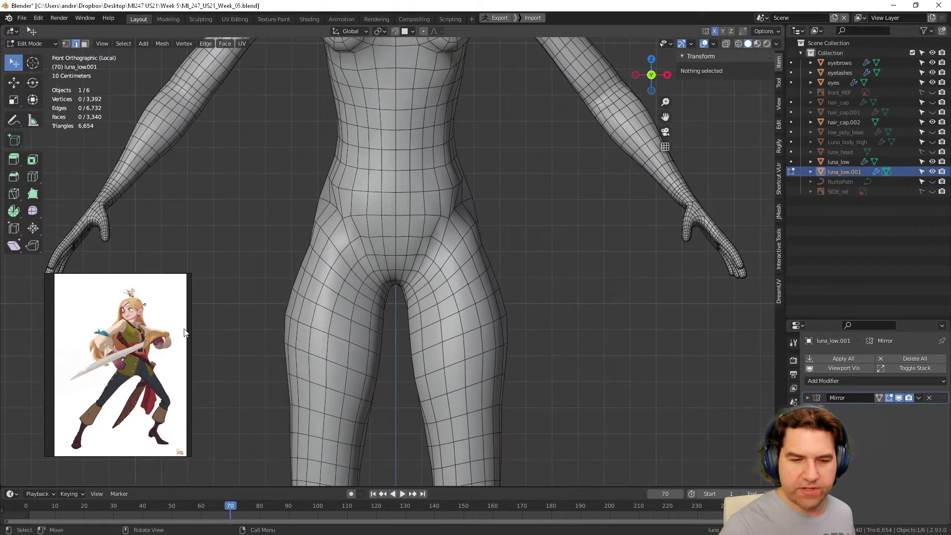
{"action": "left_click", "coordinate": [434, 192]}
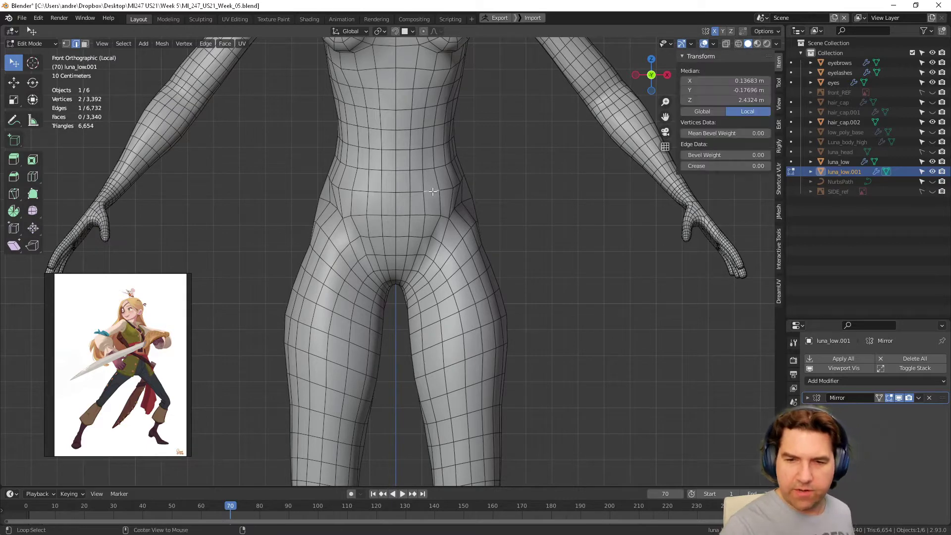
{"action": "left_click", "coordinate": [434, 191], "text": "alt"}
{"action": "middle_click_drag", "start_coordinate": [516, 193], "coordinate": [519, 208]}
{"action": "left_click", "coordinate": [397, 195], "text": "alt+shift"}
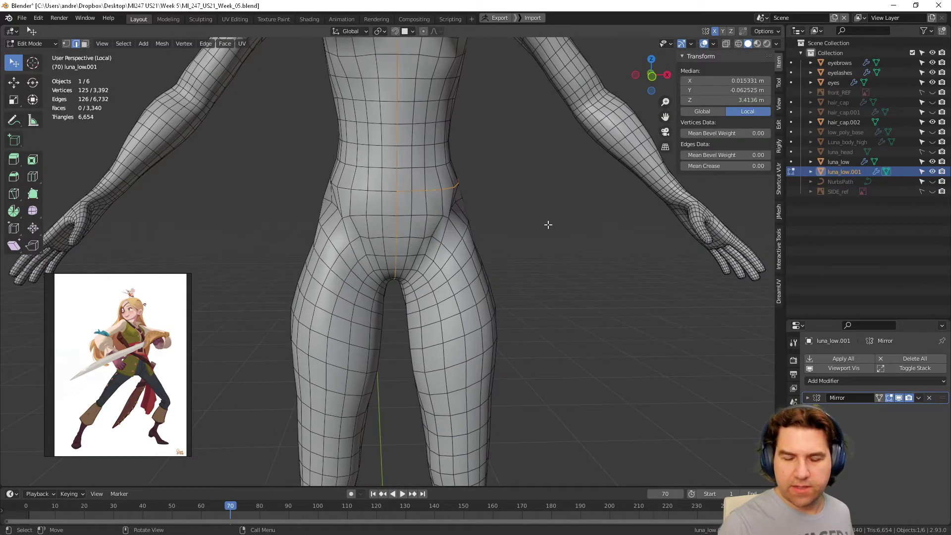
{"action": "key", "text": "alt+a"}
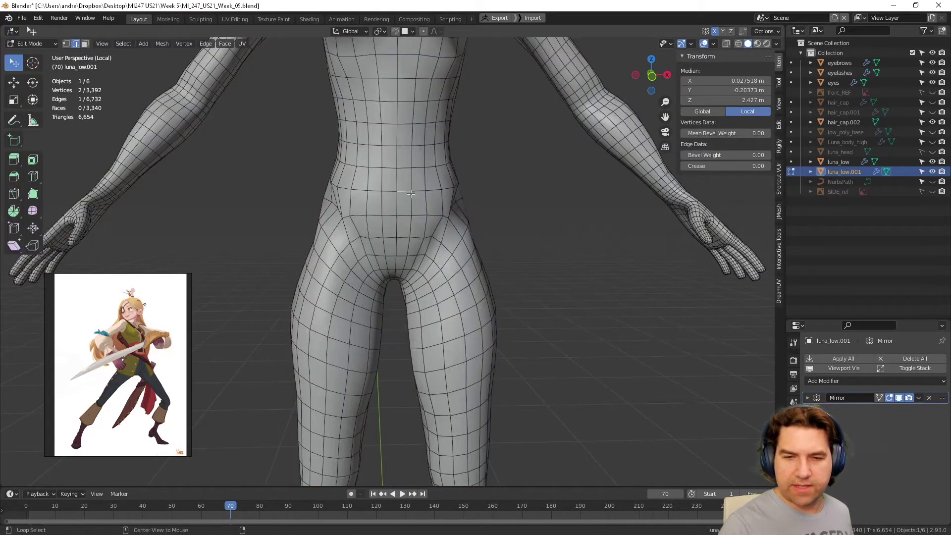
Split the mesh with Edge Split along the horizontal edge loop around the lower waist
{"action": "left_click", "coordinate": [437, 185], "text": "alt"}
{"action": "middle_click_drag", "start_coordinate": [438, 185], "coordinate": [535, 227]}
{"action": "scroll", "coordinate": [484, 262], "scroll_direction": "down", "scroll_amount": 2}
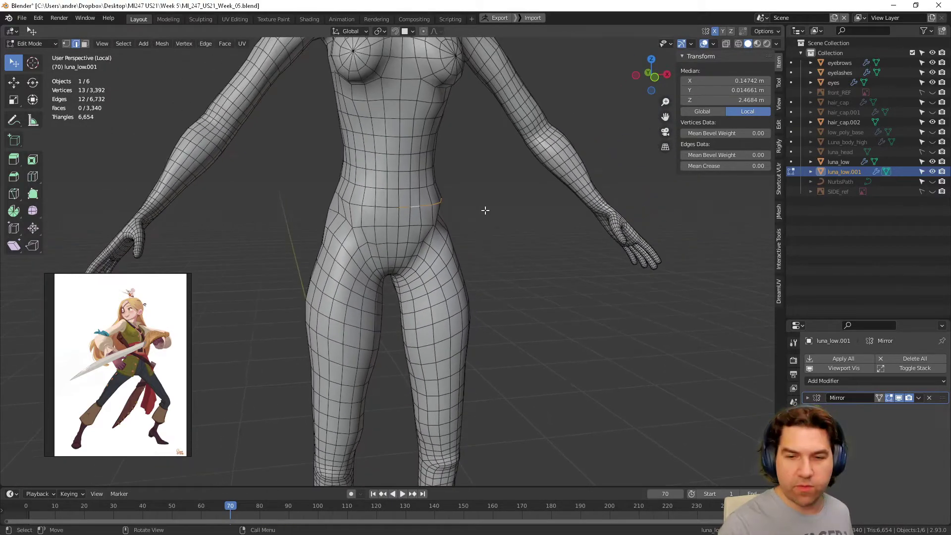
{"action": "right_click", "coordinate": [482, 217]}
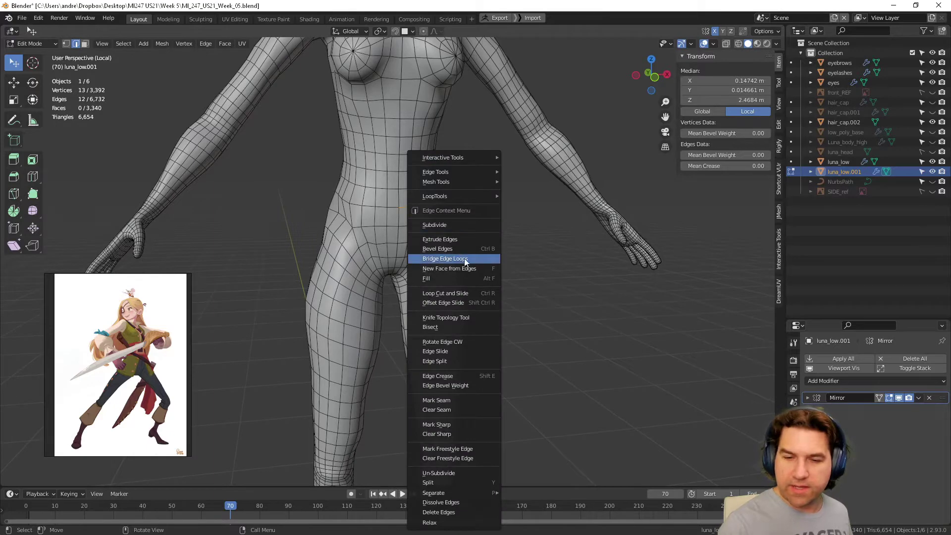
{"action": "left_click", "coordinate": [456, 361]}
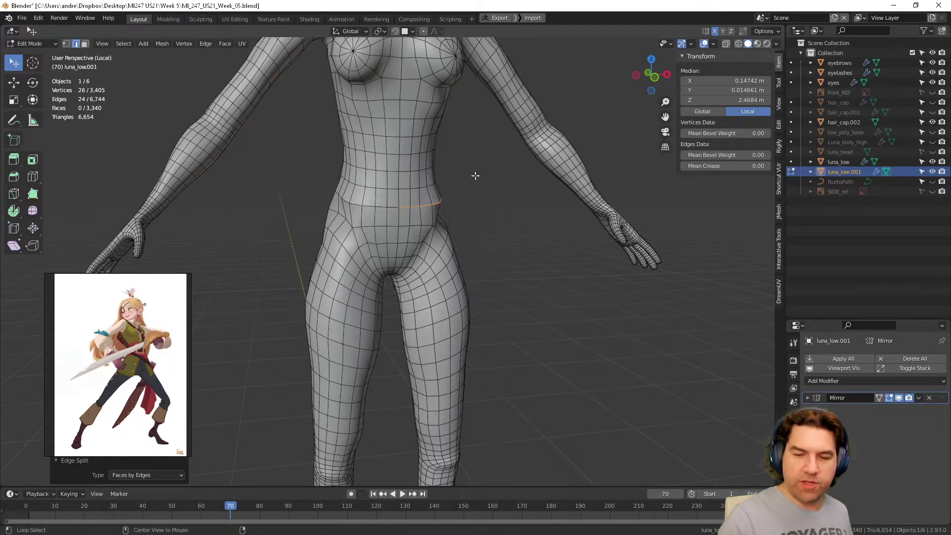
Split the mesh with Edge Split along the edge loop around the lower leg, below the knee
{"action": "scroll", "coordinate": [469, 348], "scroll_direction": "up", "scroll_amount": 2}
{"action": "middle_click_drag", "start_coordinate": [467, 349], "coordinate": [380, 351]}
{"action": "key", "text": "alt+a"}
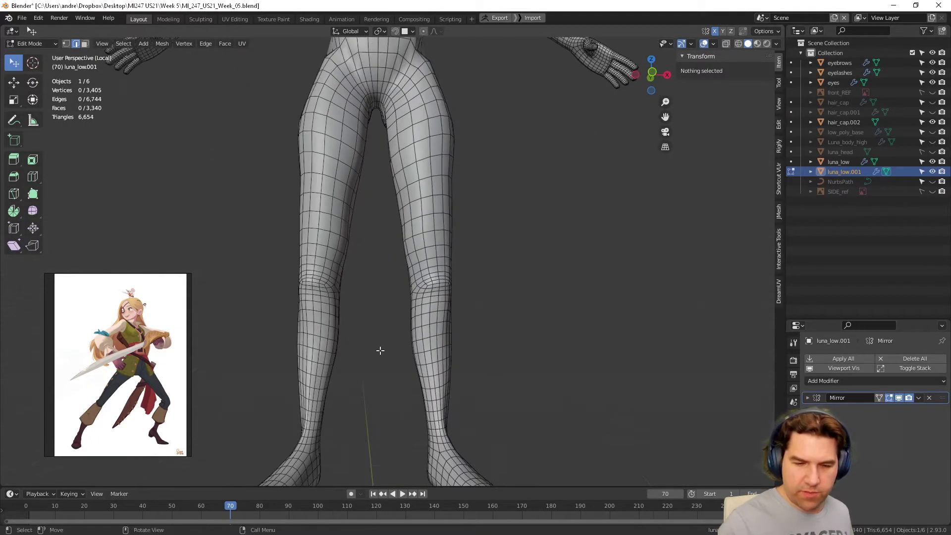
{"action": "left_click", "coordinate": [434, 310]}
{"action": "middle_click_drag", "start_coordinate": [434, 311], "coordinate": [466, 315]}
{"action": "left_click", "coordinate": [447, 308], "text": "alt"}
{"action": "right_click", "coordinate": [475, 313]}
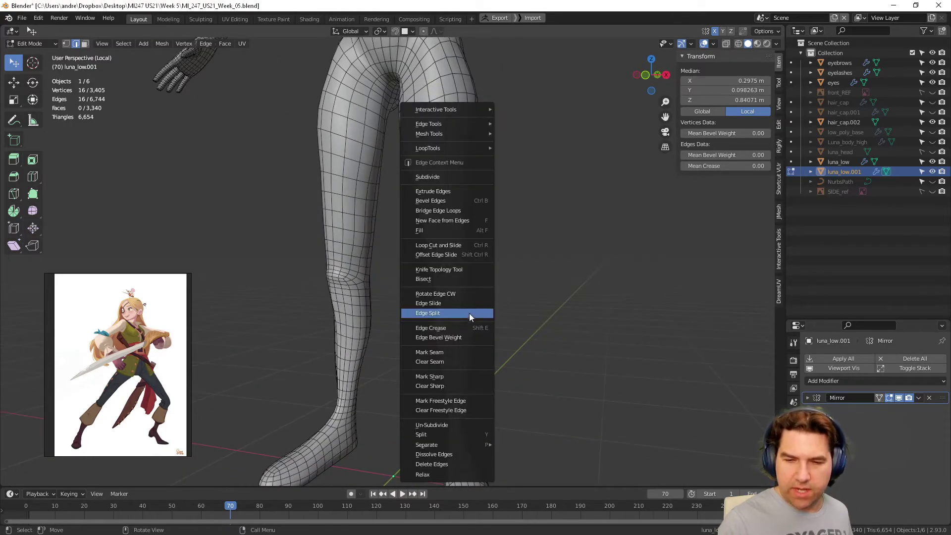
{"action": "left_click", "coordinate": [469, 314]}
Split the mesh with Edge Split along the edge loop around the middle of the forearm
{"action": "key", "text": "KP_7"}
{"action": "mouse_move", "coordinate": [516, 368]}
{"action": "middle_mouse_down"}
{"action": "mouse_move", "coordinate": [520, 223]}
{"action": "mouse_move", "coordinate": [471, 446]}
{"action": "mouse_move", "coordinate": [505, 372]}
{"action": "middle_mouse_up"}
{"action": "middle_click_drag", "start_coordinate": [601, 283], "coordinate": [493, 274]}
{"action": "key", "text": "ctrl+KP_7"}
{"action": "scroll", "coordinate": [479, 392], "scroll_direction": "up", "scroll_amount": 4}
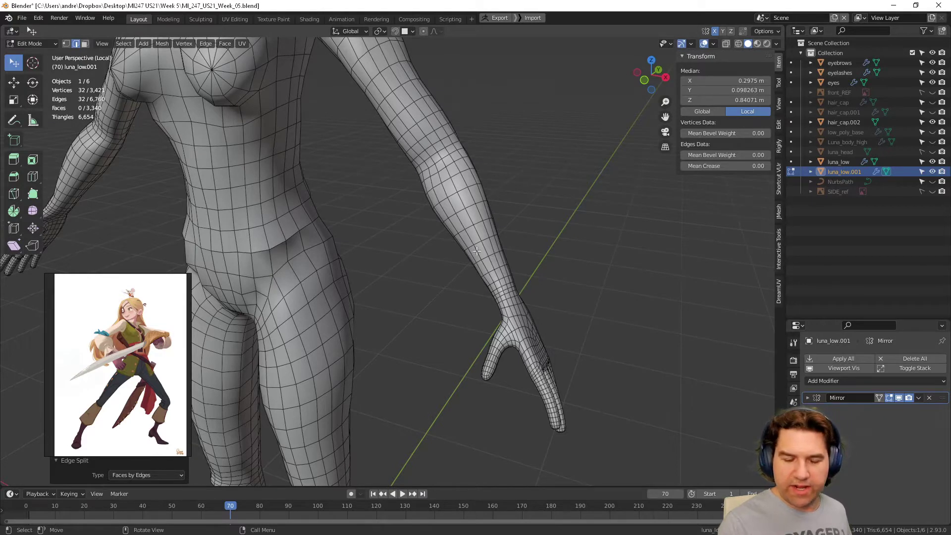
{"action": "left_click", "coordinate": [502, 281], "text": "alt"}
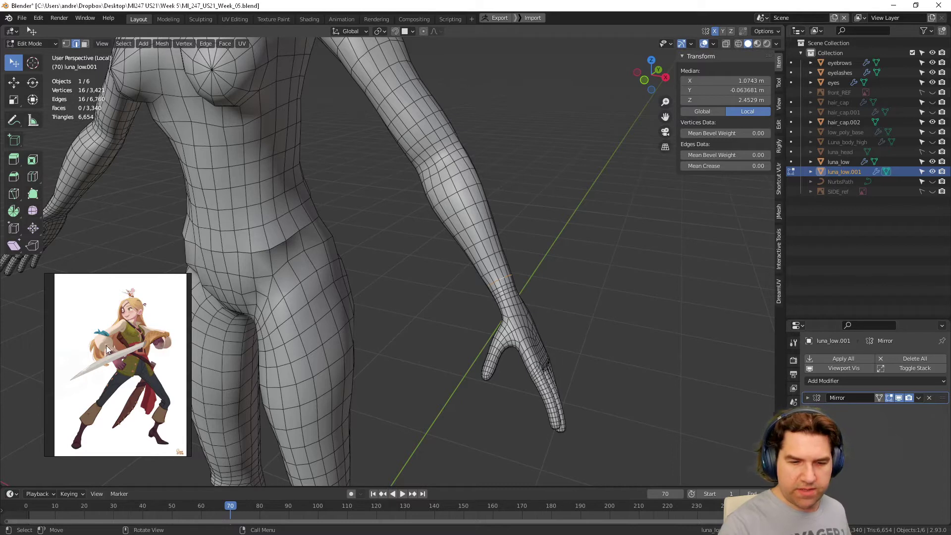
{"action": "left_click", "coordinate": [483, 239], "text": "alt"}
{"action": "left_click", "coordinate": [478, 242], "text": "alt"}
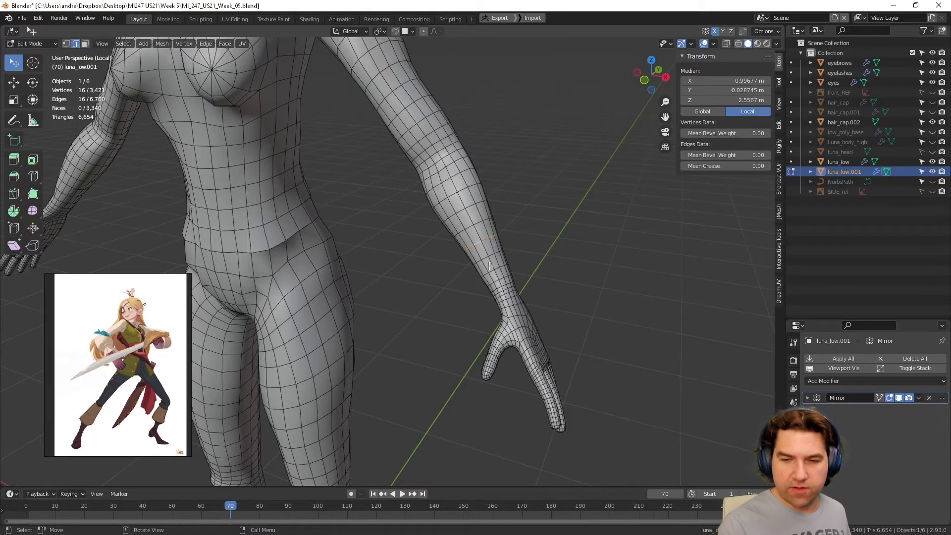
{"action": "right_click", "coordinate": [489, 243]}
{"action": "left_click", "coordinate": [486, 242]}
Split the mesh with Edge Split along the collar edge loop at the base of the neck
{"action": "middle_click_drag", "start_coordinate": [460, 257], "coordinate": [133, 332]}
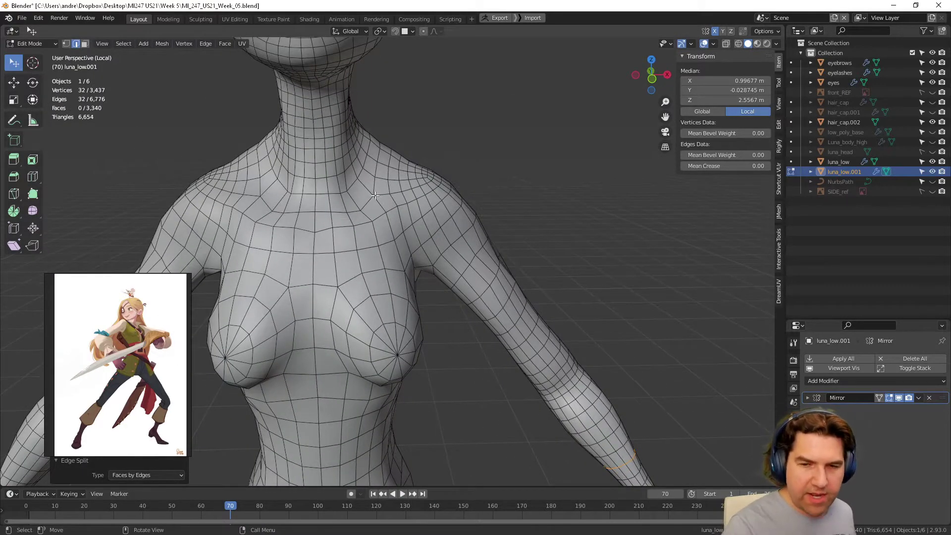
{"action": "middle_click_drag", "start_coordinate": [375, 196], "coordinate": [347, 193]}
{"action": "left_click", "coordinate": [346, 191], "text": "alt+shift"}
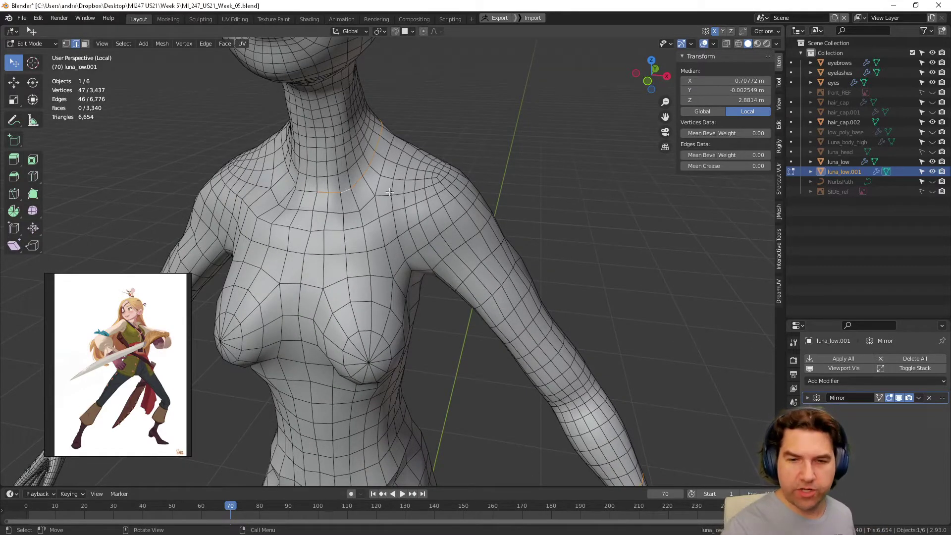
{"action": "middle_click_drag", "start_coordinate": [457, 203], "coordinate": [357, 209]}
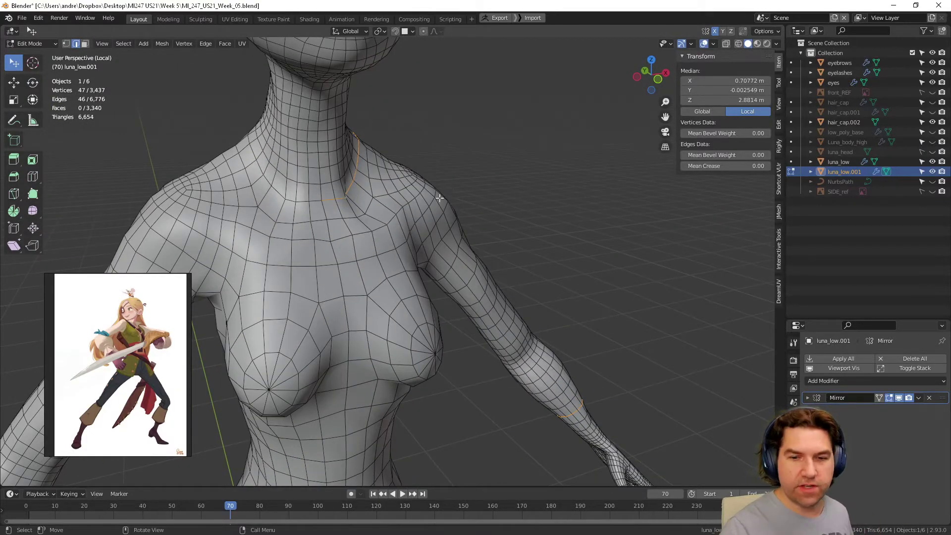
{"action": "middle_click_drag", "start_coordinate": [440, 197], "coordinate": [480, 226]}
{"action": "right_click", "coordinate": [364, 206]}
{"action": "left_click", "coordinate": [346, 227]}
{"action": "key", "text": "alt+a"}
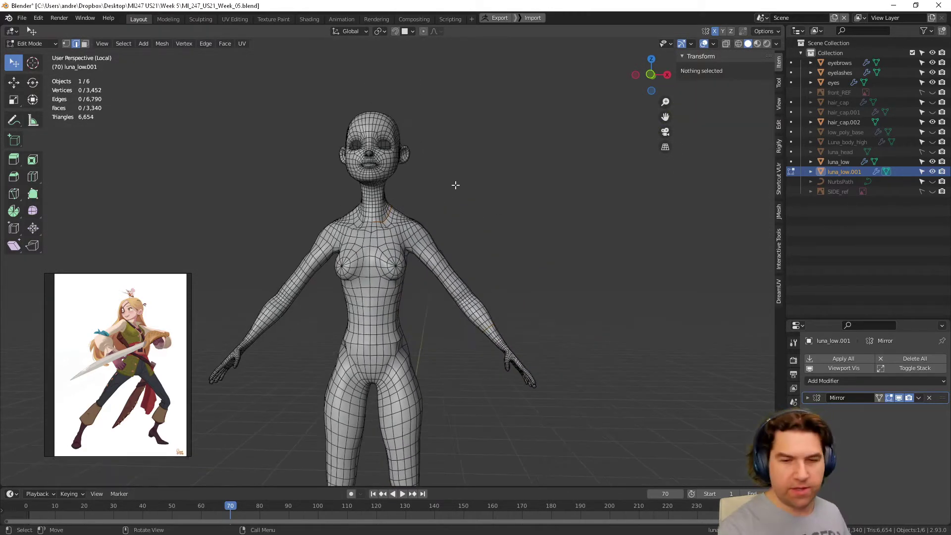
Delete the linked faces of the head with neck and of the hand with lower forearm from the duplicated body
{"action": "key", "text": "3"}
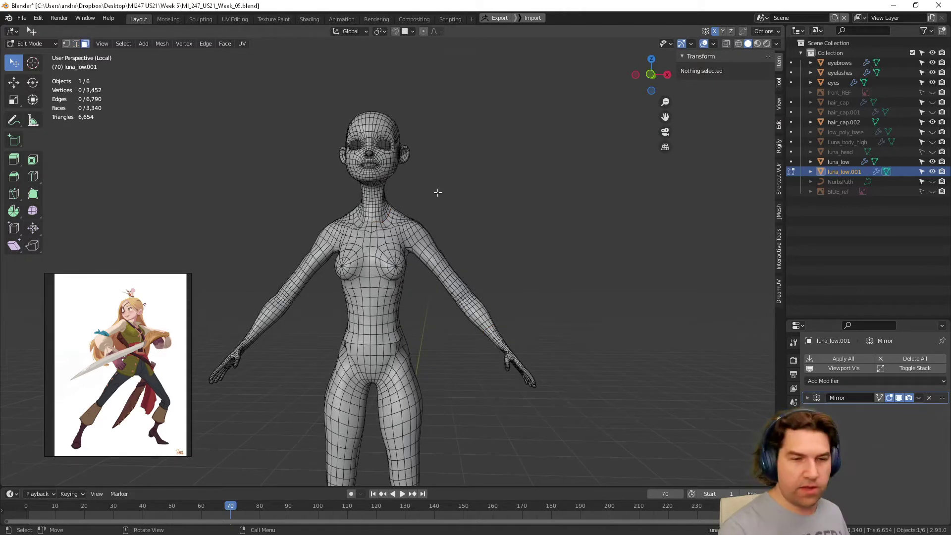
{"action": "left_click", "coordinate": [379, 197]}
{"action": "left_click", "coordinate": [401, 191]}
{"action": "key", "text": "l"}
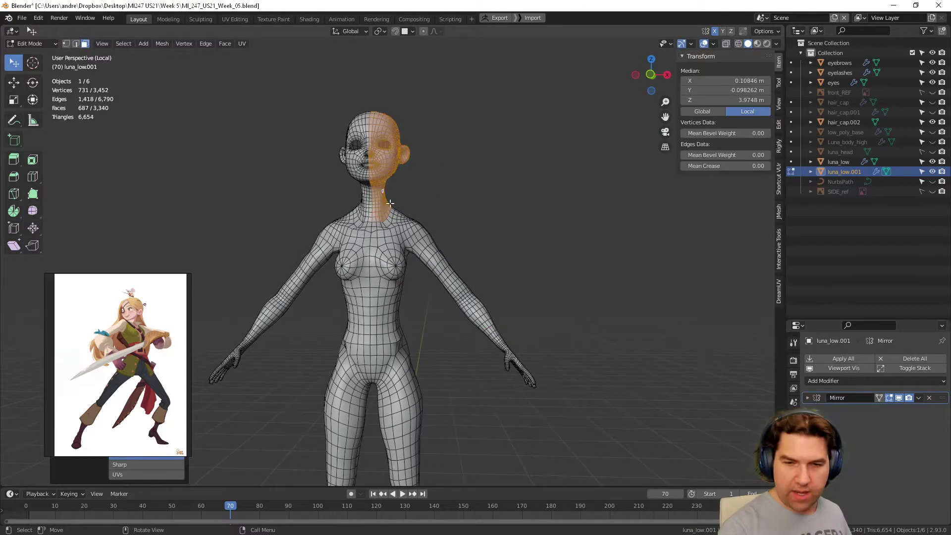
{"action": "key", "text": "l"}
{"action": "key", "text": "x"}
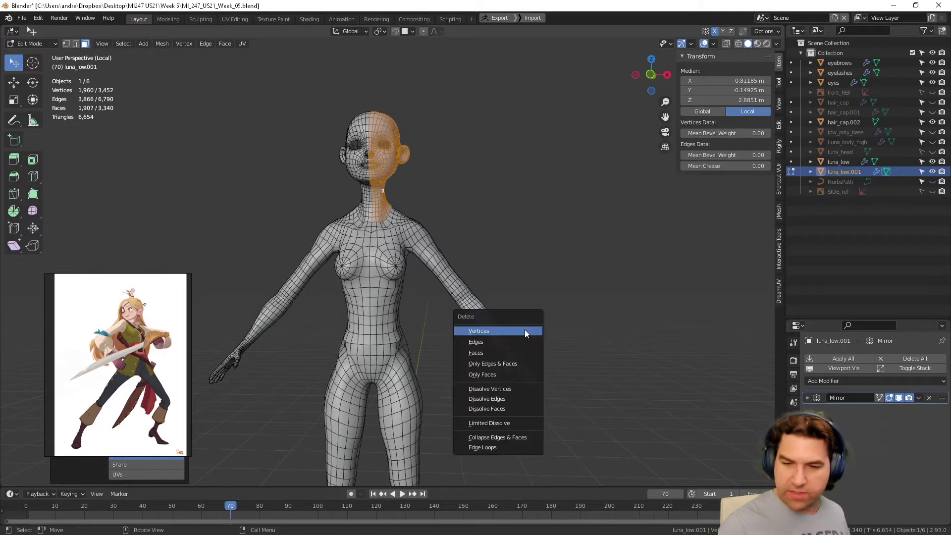
{"action": "left_click", "coordinate": [516, 355]}
Separate the whole remaining duplicated body mesh into individual objects by loose parts
{"action": "middle_click_drag", "start_coordinate": [512, 324], "coordinate": [457, 311]}
{"action": "key", "text": "a"}
{"action": "key", "text": "p"}
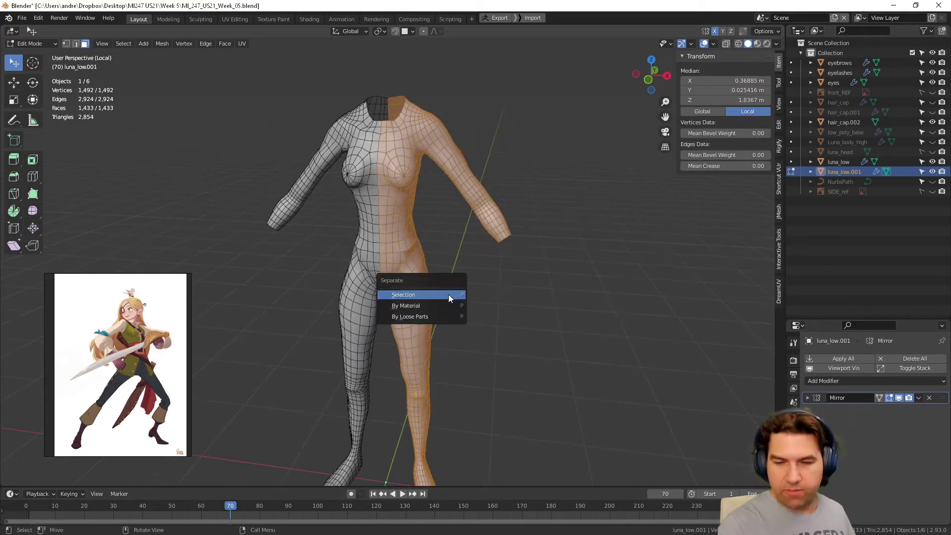
{"action": "left_click", "coordinate": [435, 316]}
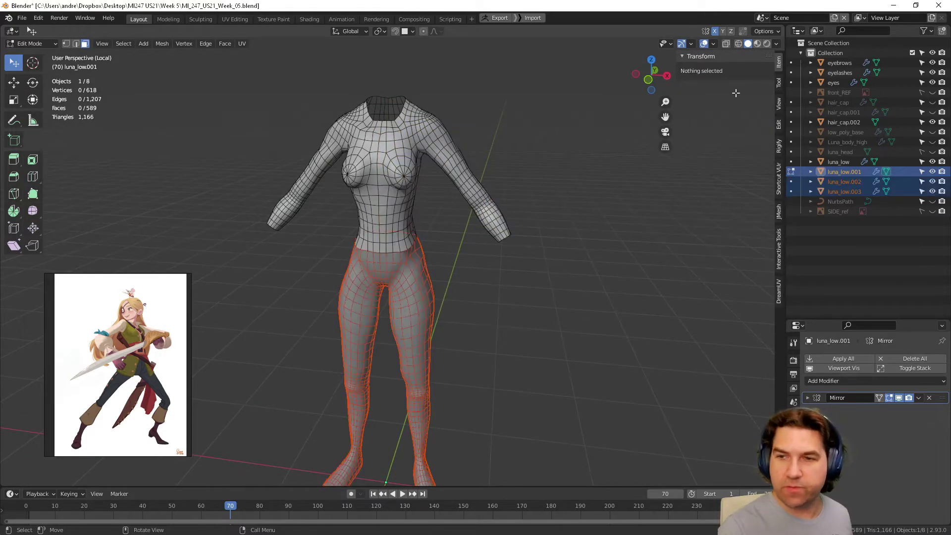
Set the solid viewport shading colour to Random so each object displays in its own colour
{"action": "left_click", "coordinate": [774, 32]}
{"action": "left_click", "coordinate": [776, 44]}
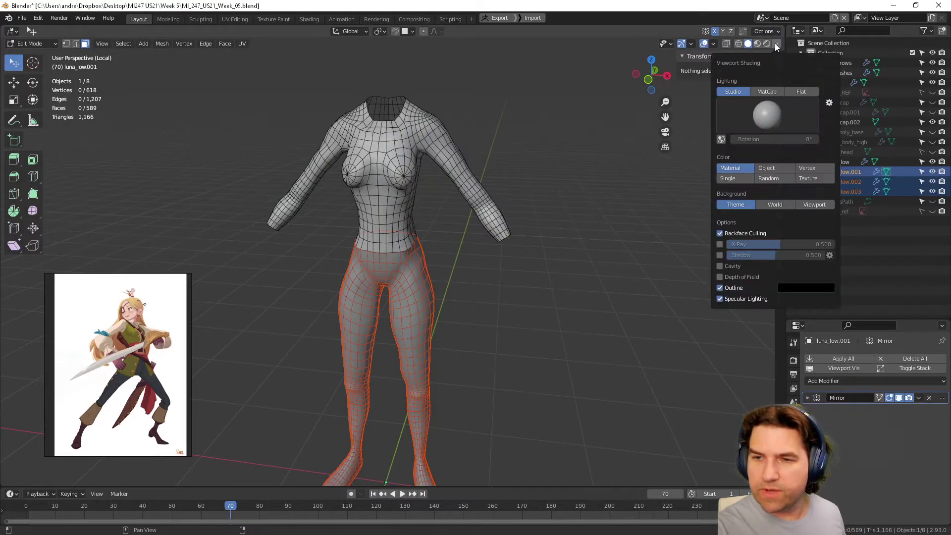
{"action": "left_click", "coordinate": [769, 178]}
{"action": "scroll", "coordinate": [495, 277], "scroll_direction": "up", "scroll_amount": 4}
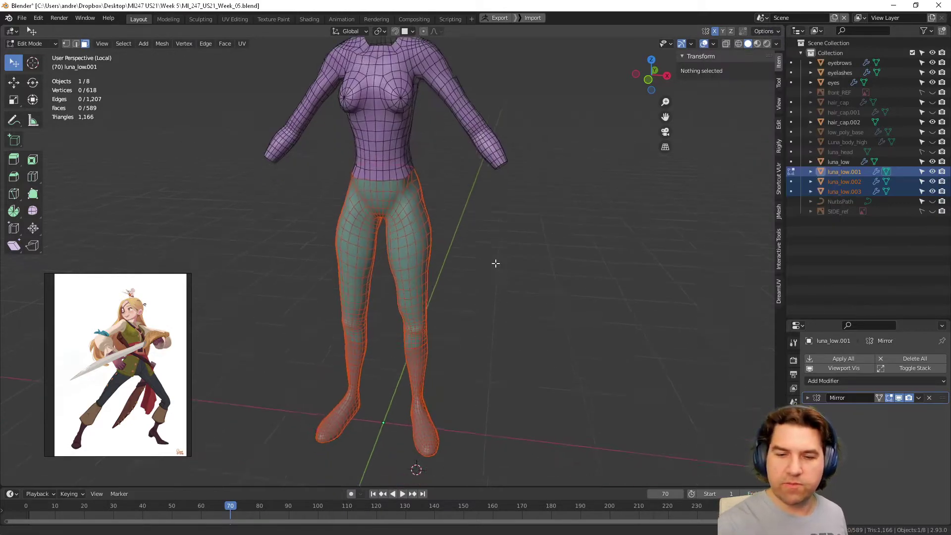
Return to Object Mode and duplicate the long-sleeved torso piece, leaving the copy in its original position
{"action": "key", "text": "ctrl+Tab"}
{"action": "left_click", "coordinate": [397, 302]}
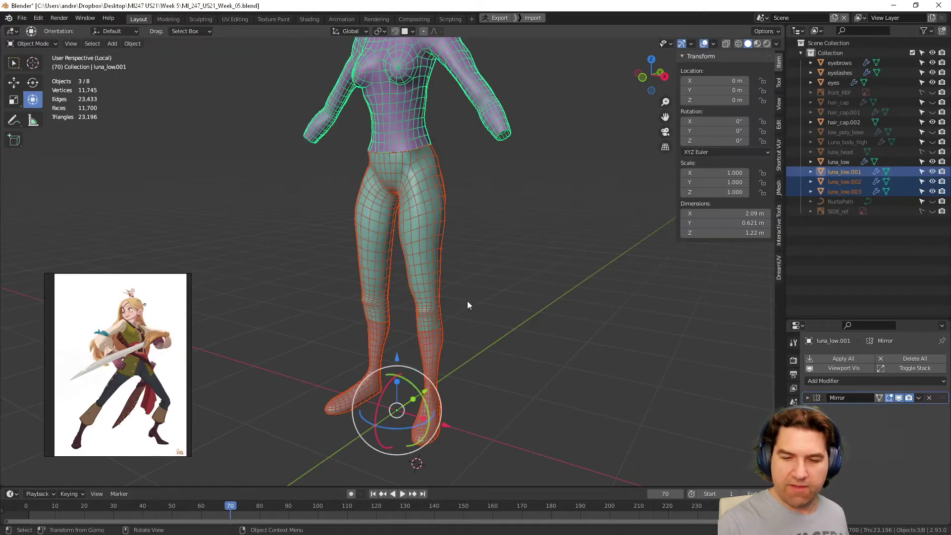
{"action": "middle_click_drag", "start_coordinate": [468, 302], "coordinate": [474, 374]}
{"action": "middle_click_drag", "start_coordinate": [510, 285], "coordinate": [462, 284]}
{"action": "left_click", "coordinate": [443, 231]}
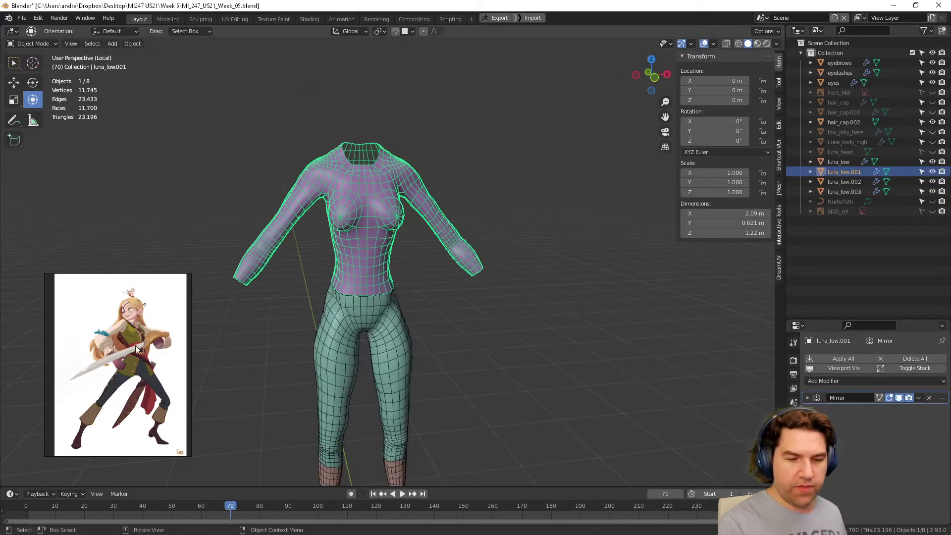
{"action": "middle_click_drag", "start_coordinate": [328, 326], "coordinate": [423, 311]}
{"action": "key", "text": "shift+d"}
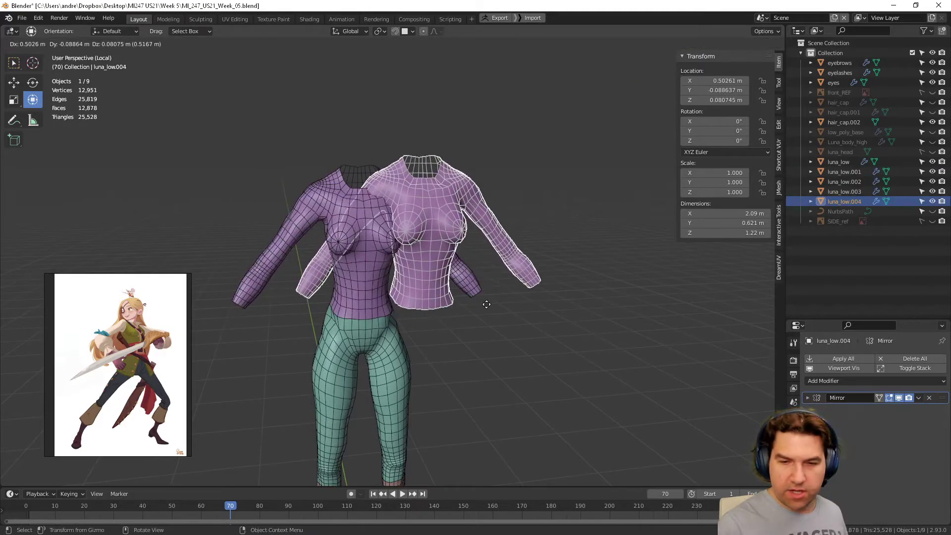
{"action": "key", "text": "Escape"}
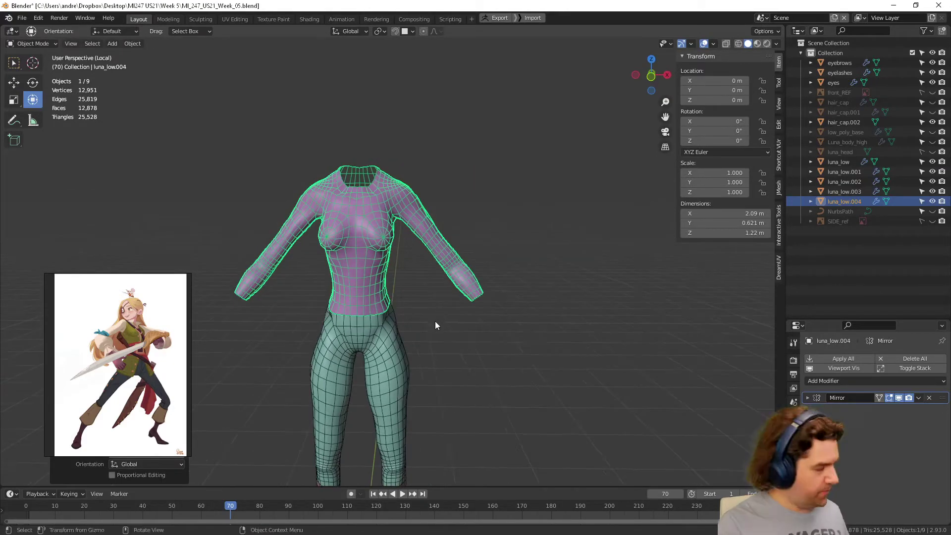
Isolate the duplicated torso in local view and frame it from the front
{"action": "key", "text": "KP_Divide"}
{"action": "key", "text": "KP_Divide"}
{"action": "scroll", "coordinate": [436, 325], "scroll_direction": "up", "scroll_amount": 2}
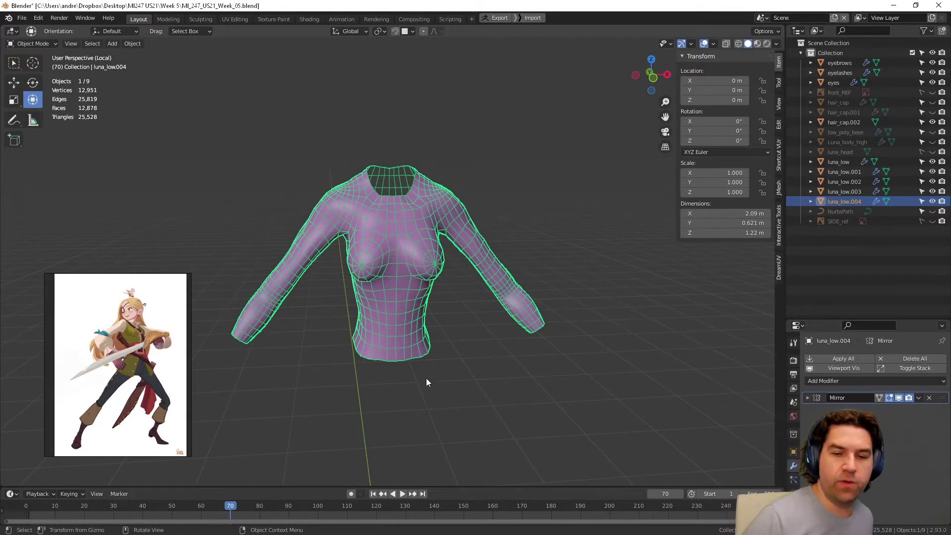
{"action": "scroll", "coordinate": [438, 393], "scroll_direction": "up", "scroll_amount": 3}
{"action": "middle_click_drag", "start_coordinate": [452, 340], "coordinate": [403, 335], "text": "ctrl"}
{"action": "middle_click_drag", "start_coordinate": [403, 334], "coordinate": [403, 308], "text": "shift"}
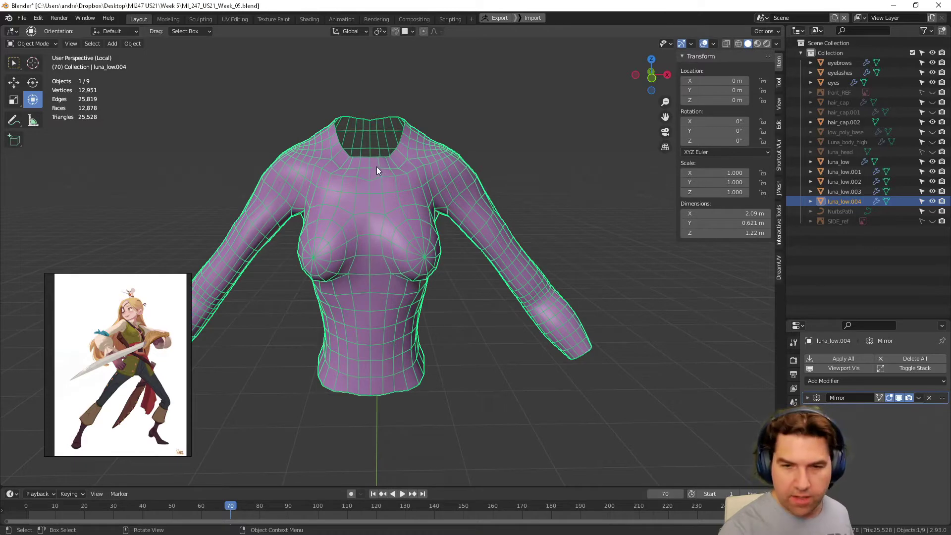
{"action": "key", "text": "ctrl+Tab"}
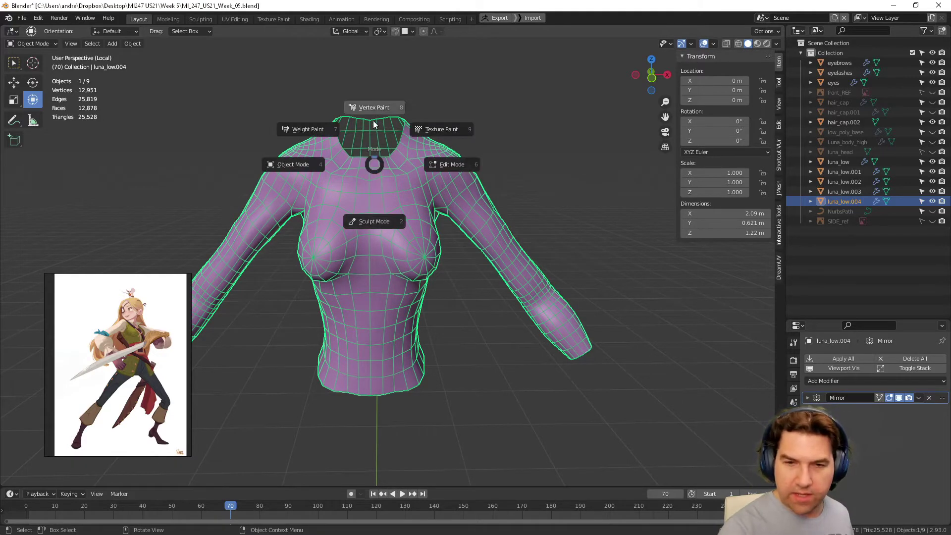
{"action": "key", "text": "Escape"}
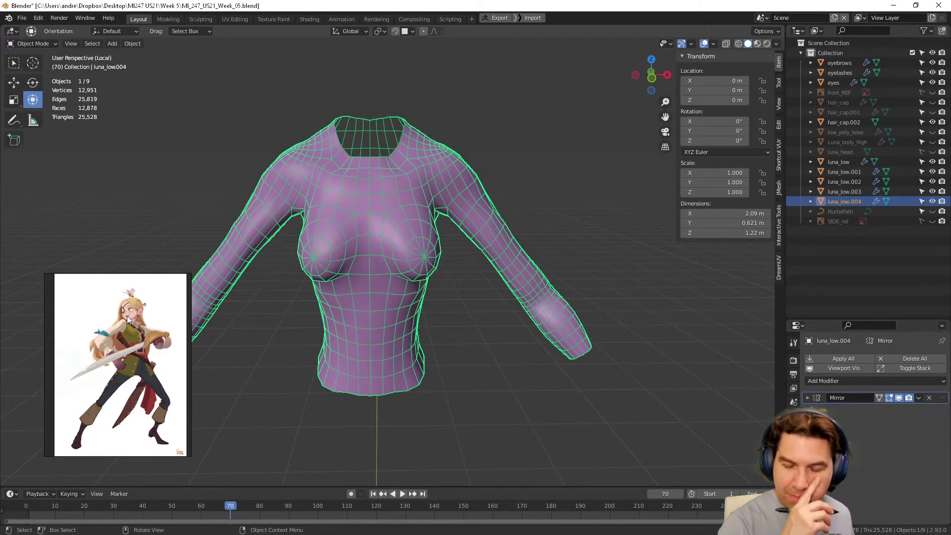
Split the torso copy with Edge Split along the edge loop around the shoulder where the sleeve meets the body
{"action": "key", "text": "Tab"}
{"action": "middle_click_drag", "start_coordinate": [436, 213], "coordinate": [430, 196]}
{"action": "left_click", "coordinate": [434, 193], "text": "alt"}
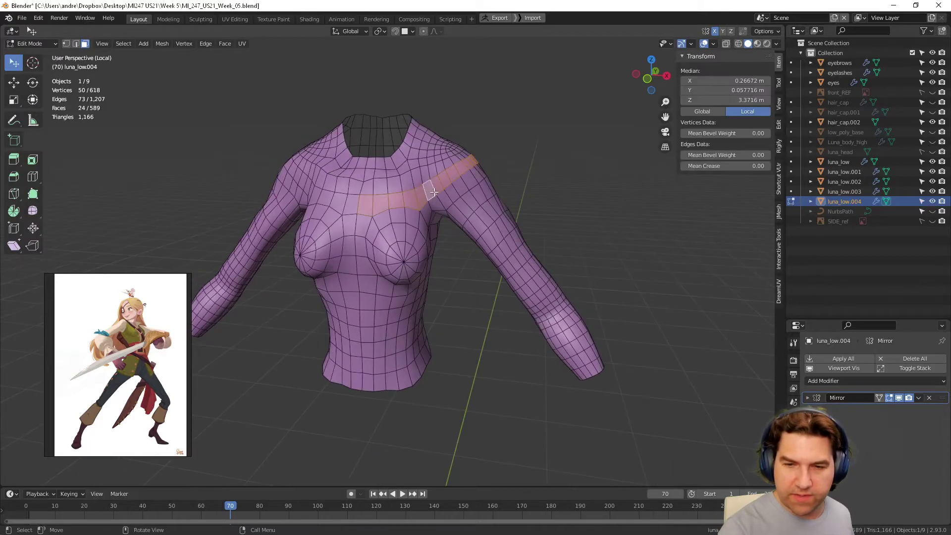
{"action": "key", "text": "2"}
{"action": "left_click", "coordinate": [430, 186], "text": "alt"}
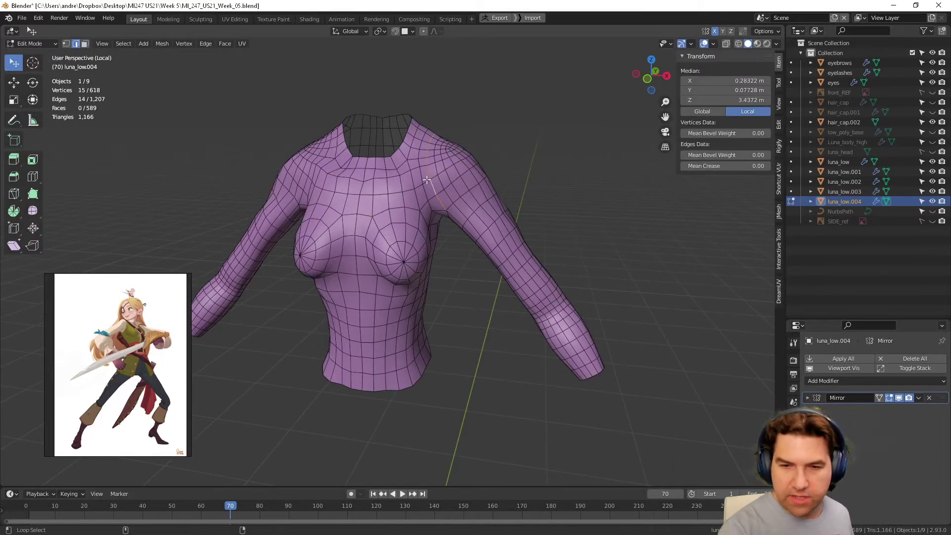
{"action": "left_click", "coordinate": [427, 181], "text": "alt+shift"}
{"action": "left_click", "coordinate": [425, 180], "text": "alt"}
{"action": "middle_click_drag", "start_coordinate": [425, 181], "coordinate": [456, 213]}
{"action": "right_click", "coordinate": [455, 213]}
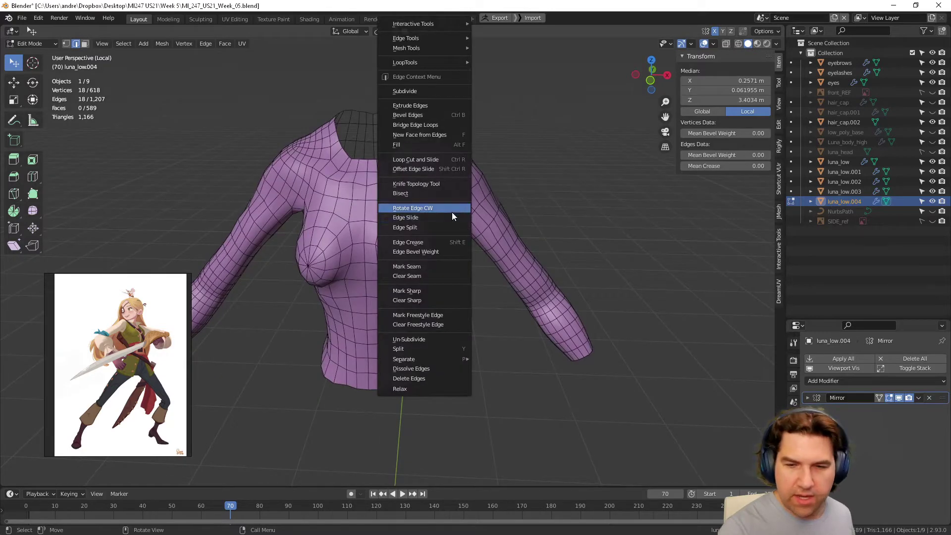
{"action": "left_click", "coordinate": [436, 228]}
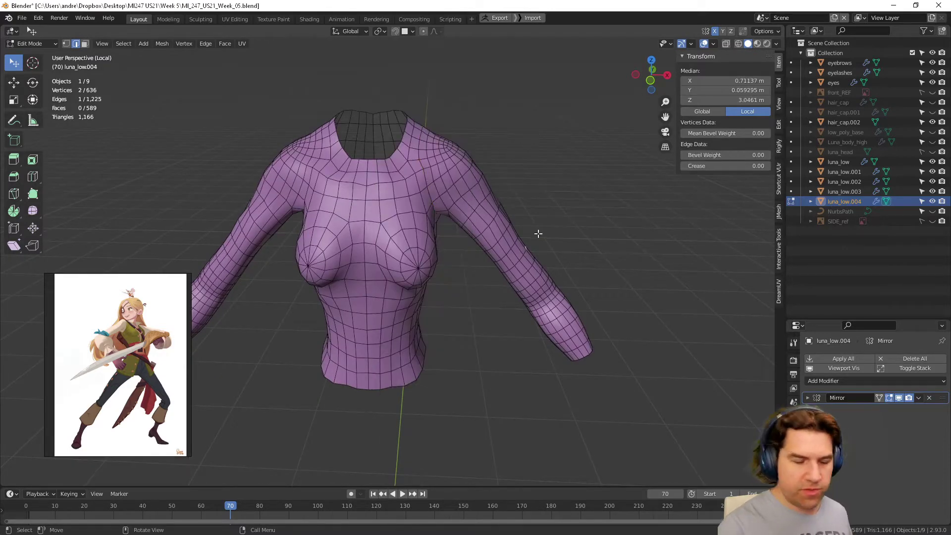
Delete the linked faces of the sleeve from the torso copy and turn off Backface Culling in the viewport
{"action": "key", "text": "3"}
{"action": "key", "text": "l"}
{"action": "key", "text": "x"}
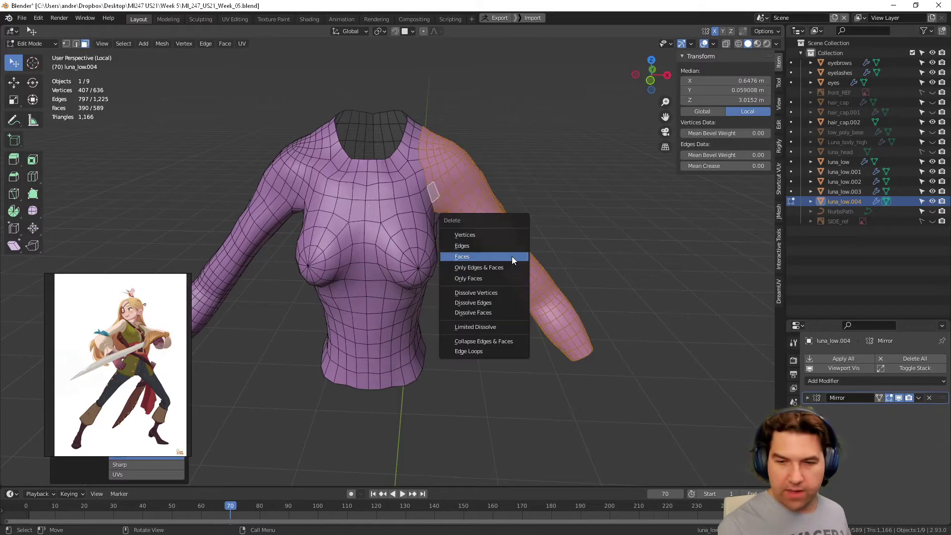
{"action": "left_click", "coordinate": [512, 257]}
{"action": "mouse_move", "coordinate": [514, 310]}
{"action": "middle_mouse_down"}
{"action": "mouse_move", "coordinate": [446, 307]}
{"action": "mouse_move", "coordinate": [525, 304]}
{"action": "mouse_move", "coordinate": [492, 306]}
{"action": "mouse_move", "coordinate": [520, 316]}
{"action": "mouse_move", "coordinate": [508, 308]}
{"action": "middle_mouse_up"}
{"action": "left_click", "coordinate": [777, 43]}
{"action": "left_click", "coordinate": [720, 232]}
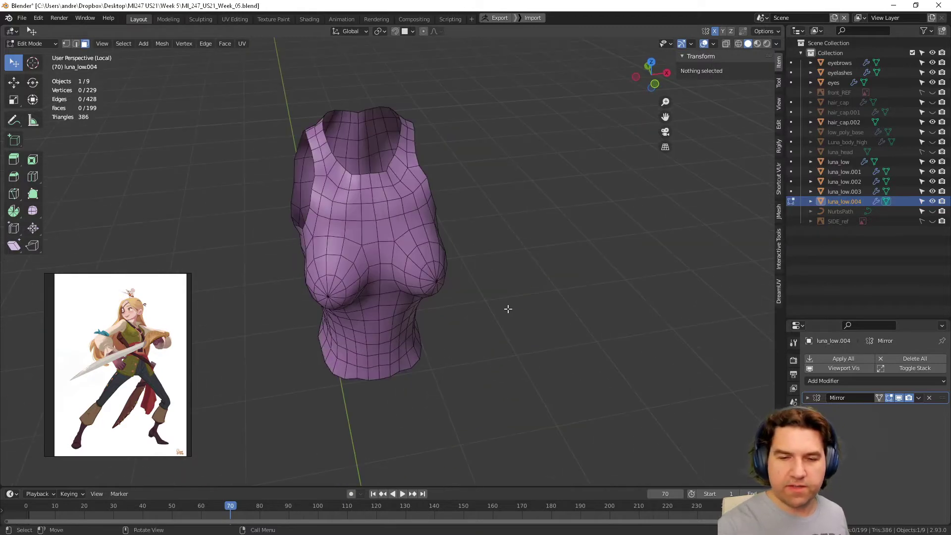
Add a vertical loop cut down the front of the sleeveless torso, close to the centre line
{"action": "left_click", "coordinate": [374, 178]}
{"action": "key", "text": "alt+a"}
{"action": "left_click", "coordinate": [376, 187], "text": "alt"}
{"action": "left_click", "coordinate": [384, 199], "text": "alt"}
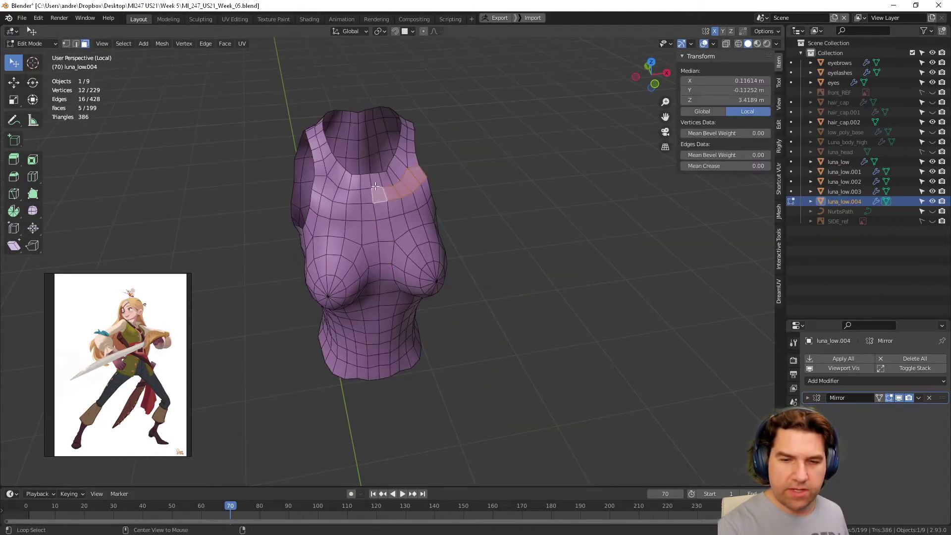
{"action": "left_click", "coordinate": [376, 186], "text": "alt"}
{"action": "middle_click_drag", "start_coordinate": [461, 214], "coordinate": [429, 173]}
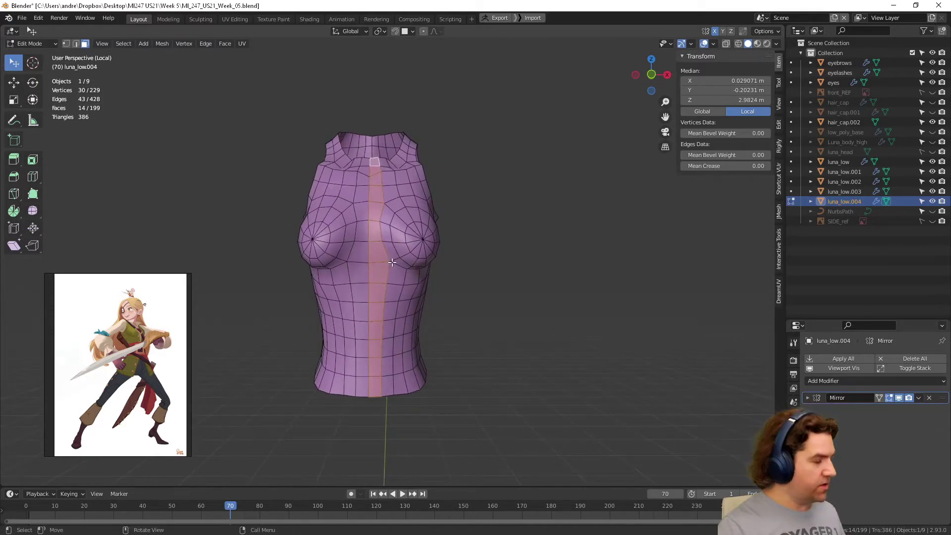
{"action": "middle_click_drag", "start_coordinate": [390, 166], "coordinate": [374, 189]}
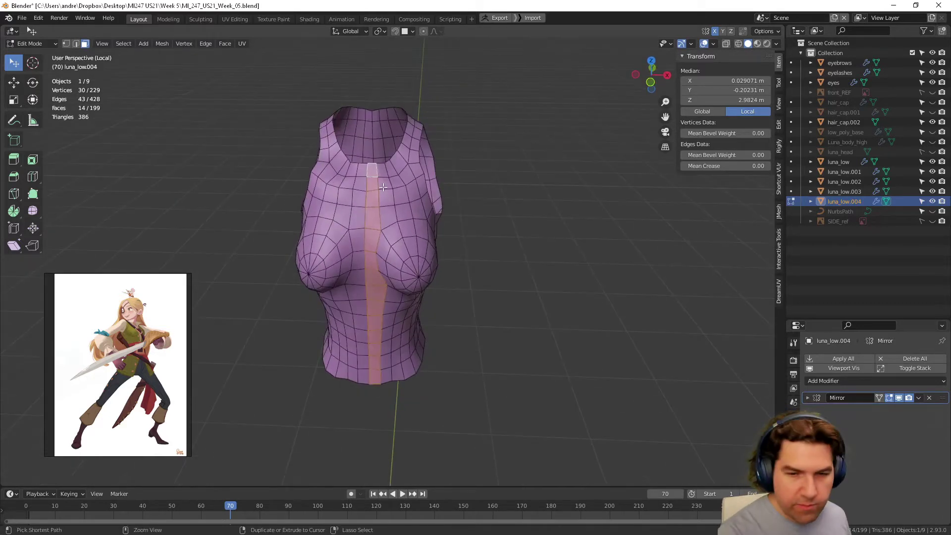
{"action": "key", "text": "ctrl+r"}
{"action": "left_click", "coordinate": [372, 190]}
{"action": "left_click", "coordinate": [370, 191]}
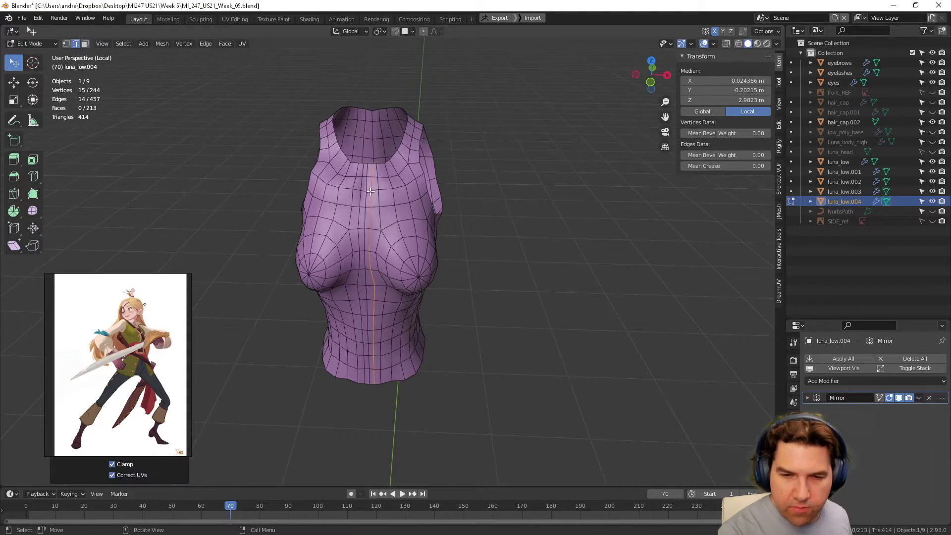
Delete the narrow loop of faces along the front centre line to open the vest
{"action": "middle_click_drag", "start_coordinate": [380, 273], "coordinate": [375, 259]}
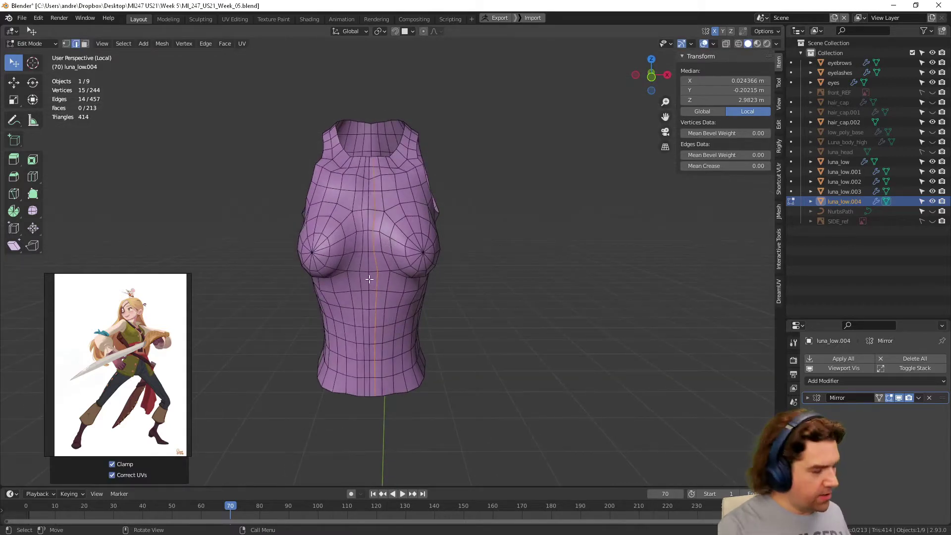
{"action": "key", "text": "3"}
{"action": "left_click", "coordinate": [372, 273], "text": "alt"}
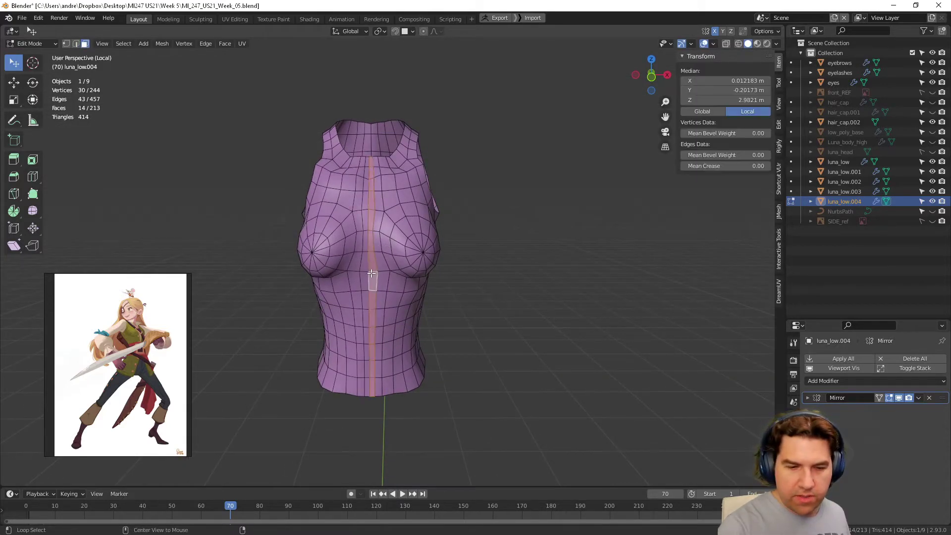
{"action": "key", "text": "x"}
{"action": "left_click", "coordinate": [370, 275]}
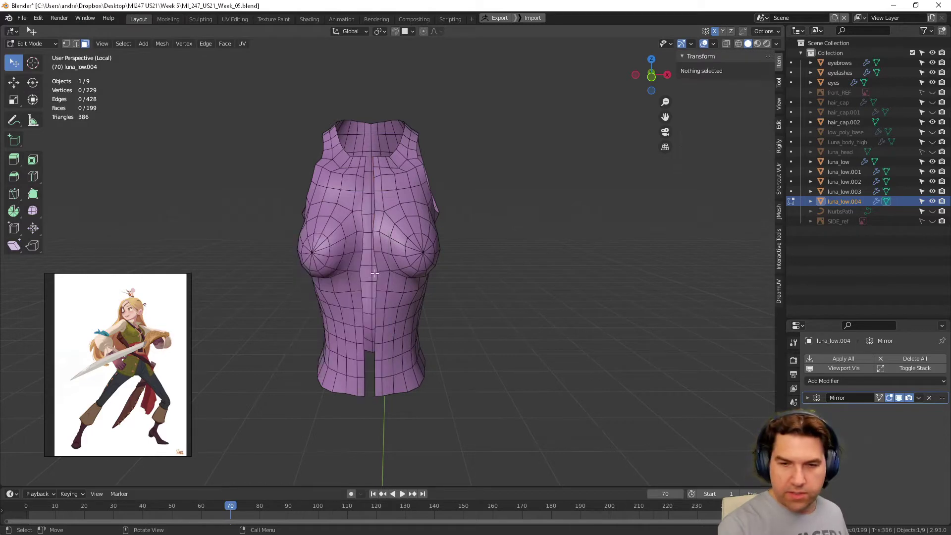
Return to Object Mode and leave local view to show the whole character with the vest piece
{"action": "middle_click_drag", "start_coordinate": [451, 320], "coordinate": [423, 316]}
{"action": "key", "text": "ctrl+Tab"}
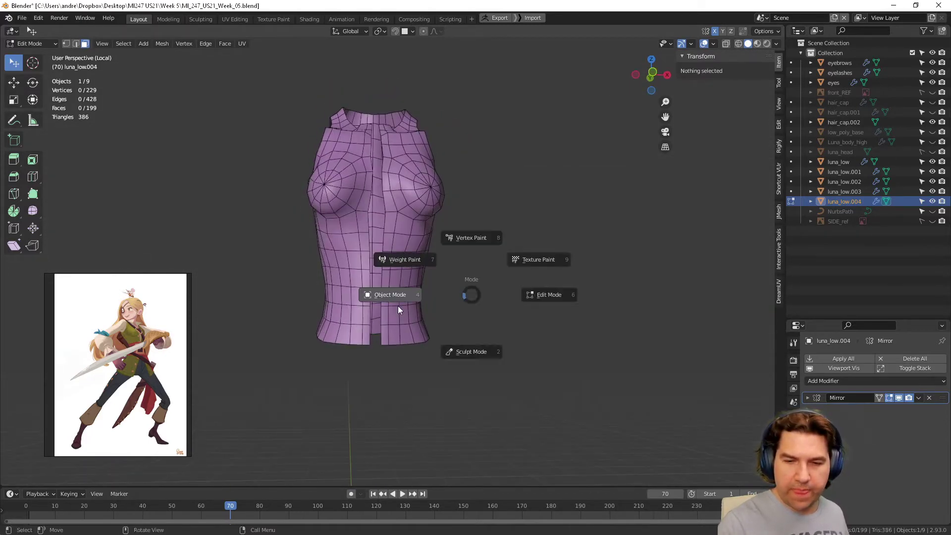
{"action": "left_click", "coordinate": [397, 303]}
{"action": "left_click", "coordinate": [466, 290]}
{"action": "key", "text": "slash"}
Examine the vest, shirt and base body pieces on the upper body by selecting them in turn
{"action": "scroll", "coordinate": [497, 287], "scroll_direction": "down", "scroll_amount": 2}
{"action": "middle_click_drag", "start_coordinate": [498, 288], "coordinate": [404, 297]}
{"action": "left_click", "coordinate": [411, 300]}
{"action": "scroll", "coordinate": [417, 302], "scroll_direction": "up", "scroll_amount": 3}
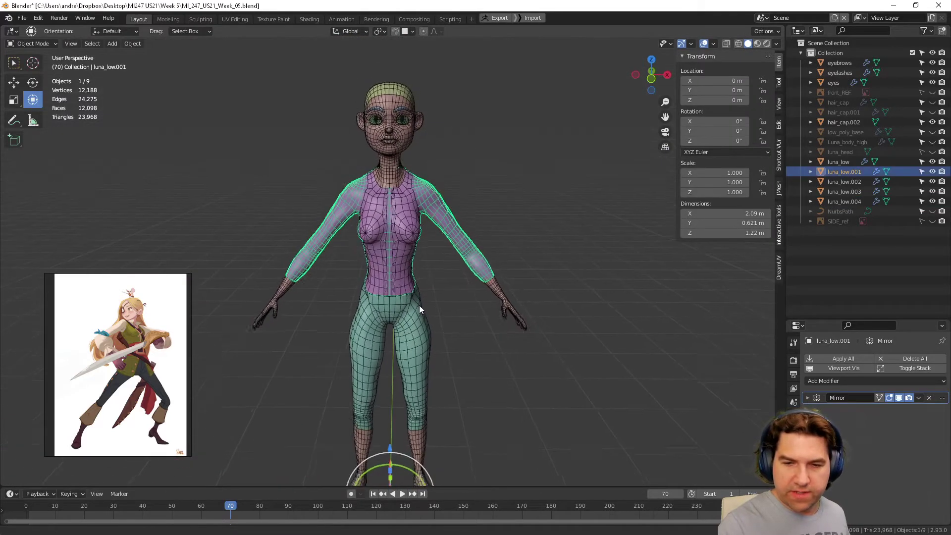
{"action": "left_click", "coordinate": [415, 282]}
{"action": "left_click", "coordinate": [396, 249]}
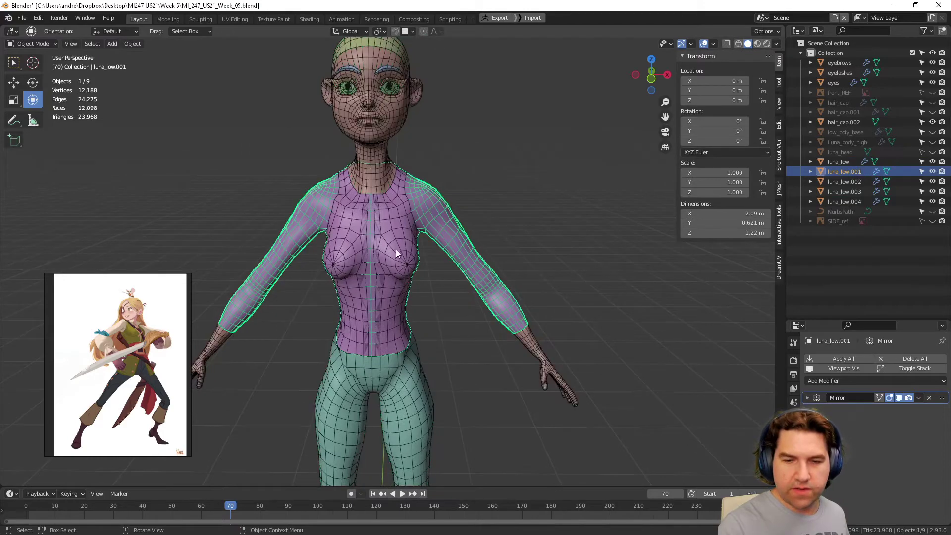
{"action": "left_click", "coordinate": [396, 246]}
{"action": "left_click", "coordinate": [468, 242]}
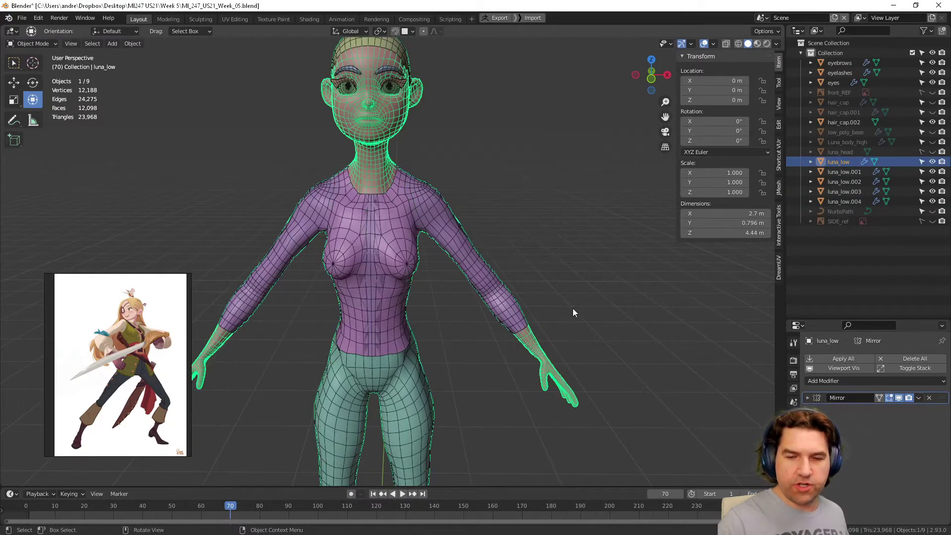
{"action": "middle_click_drag", "start_coordinate": [573, 308], "coordinate": [520, 150]}
Examine the trouser and boot pieces on the legs and compare them with the whole character
{"action": "scroll", "coordinate": [466, 353], "scroll_direction": "down", "scroll_amount": 3}
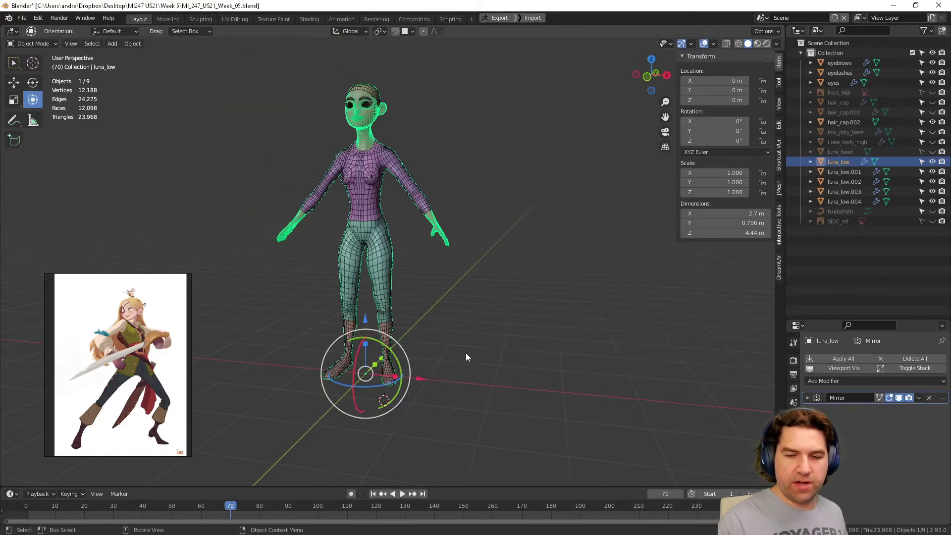
{"action": "middle_click_drag", "start_coordinate": [466, 353], "coordinate": [469, 330]}
{"action": "scroll", "coordinate": [499, 315], "scroll_direction": "up", "scroll_amount": 3}
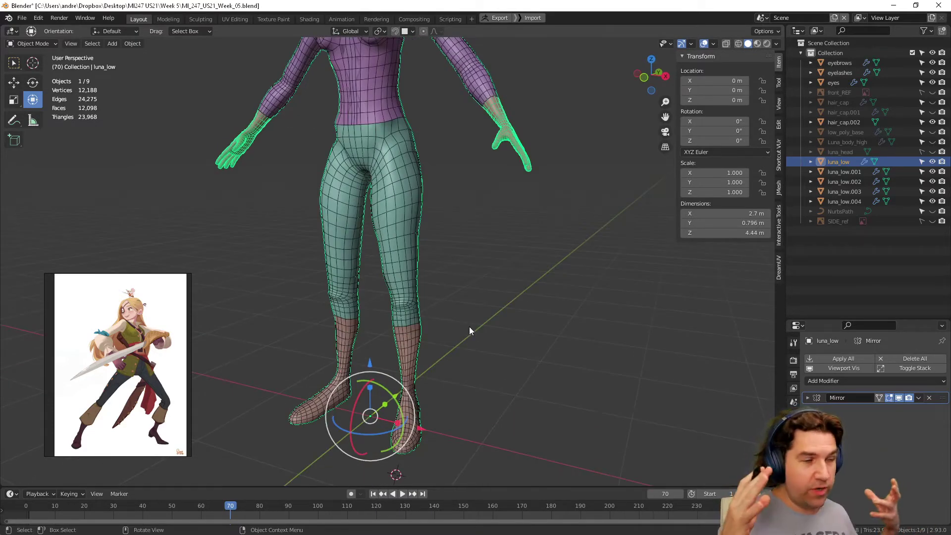
{"action": "middle_click_drag", "start_coordinate": [469, 327], "coordinate": [429, 316]}
{"action": "scroll", "coordinate": [431, 305], "scroll_direction": "up", "scroll_amount": 2}
{"action": "left_click", "coordinate": [395, 347]}
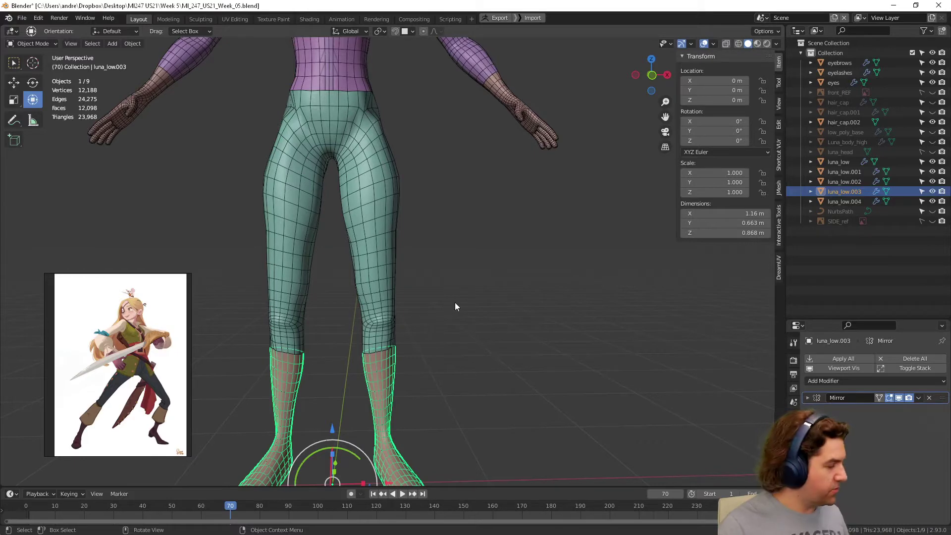
{"action": "scroll", "coordinate": [474, 314], "scroll_direction": "down", "scroll_amount": 6}
{"action": "middle_click_drag", "start_coordinate": [469, 398], "coordinate": [435, 378]}
{"action": "scroll", "coordinate": [438, 357], "scroll_direction": "up", "scroll_amount": 3}
Select the base body luna_low and duplicate it, leaving the copy in its original position
{"action": "left_click", "coordinate": [442, 383]}
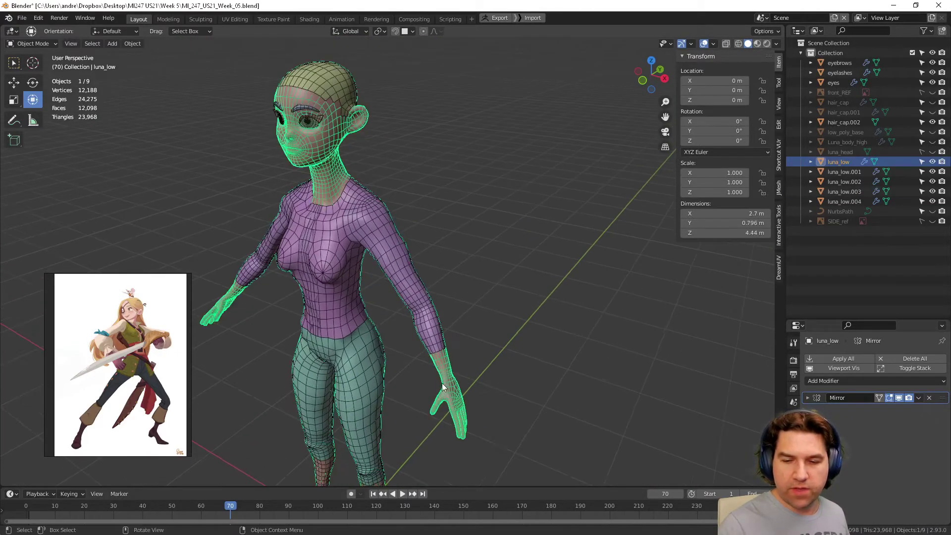
{"action": "left_click", "coordinate": [517, 348]}
{"action": "left_click", "coordinate": [822, 171]}
{"action": "left_click", "coordinate": [838, 163]}
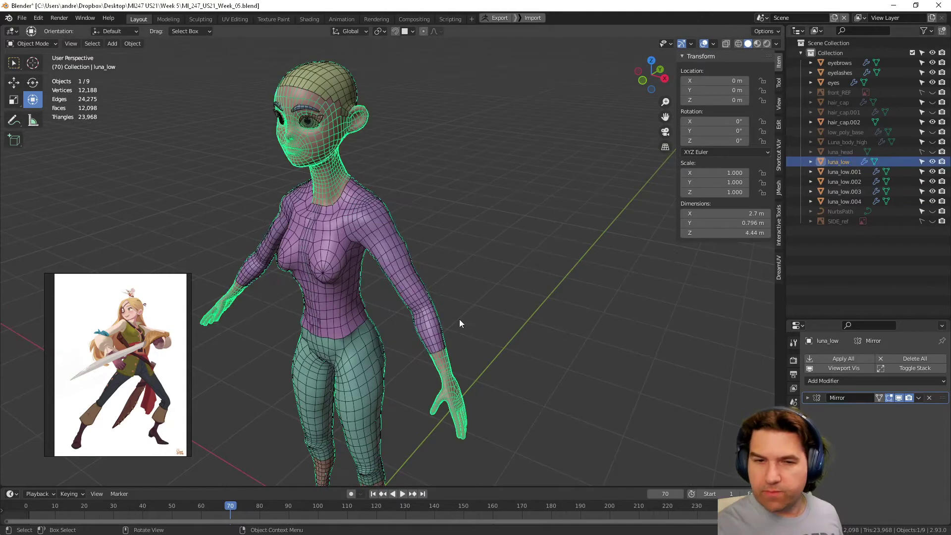
{"action": "middle_click_drag", "start_coordinate": [459, 319], "coordinate": [491, 285]}
{"action": "key", "text": "shift+d"}
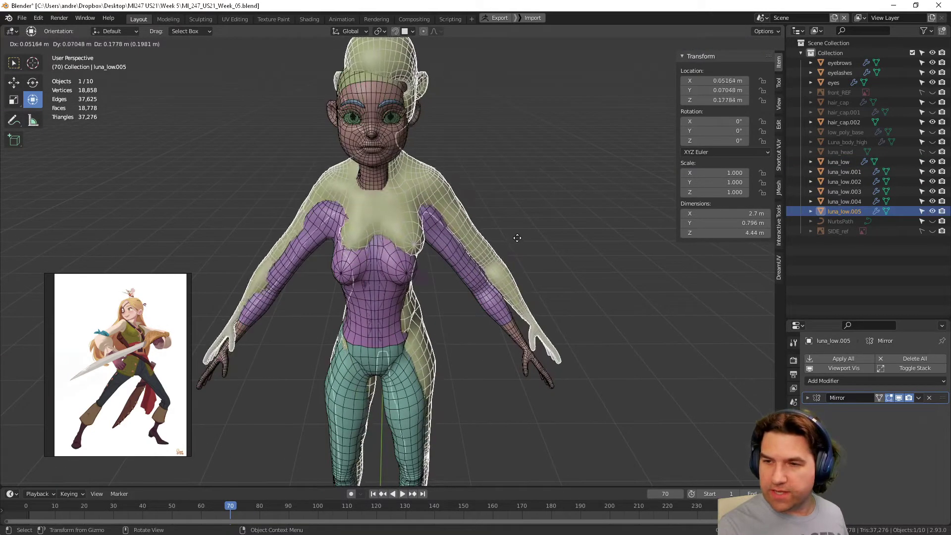
{"action": "right_click", "coordinate": [530, 233]}
Rename the base body object luna_low as luna_low_body
{"action": "left_click", "coordinate": [852, 161]}
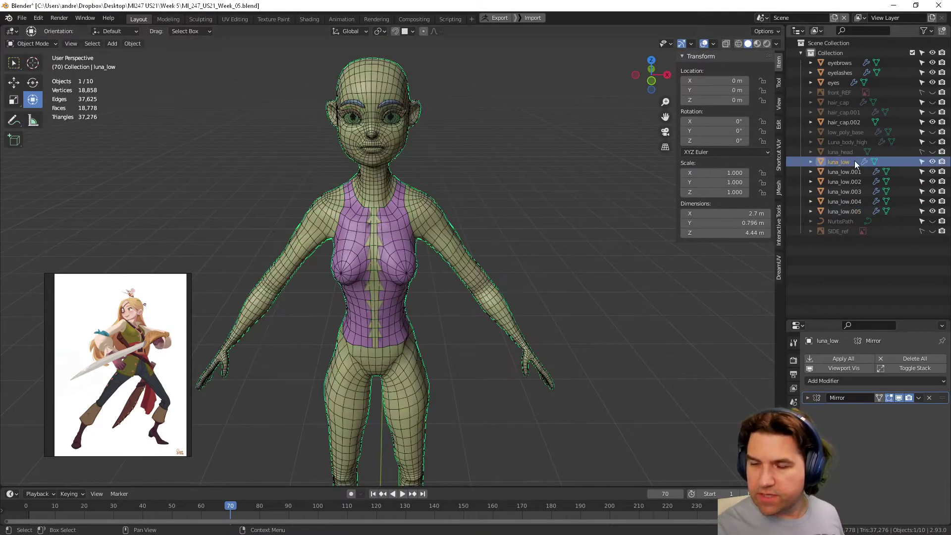
{"action": "double_click", "coordinate": [852, 162]}
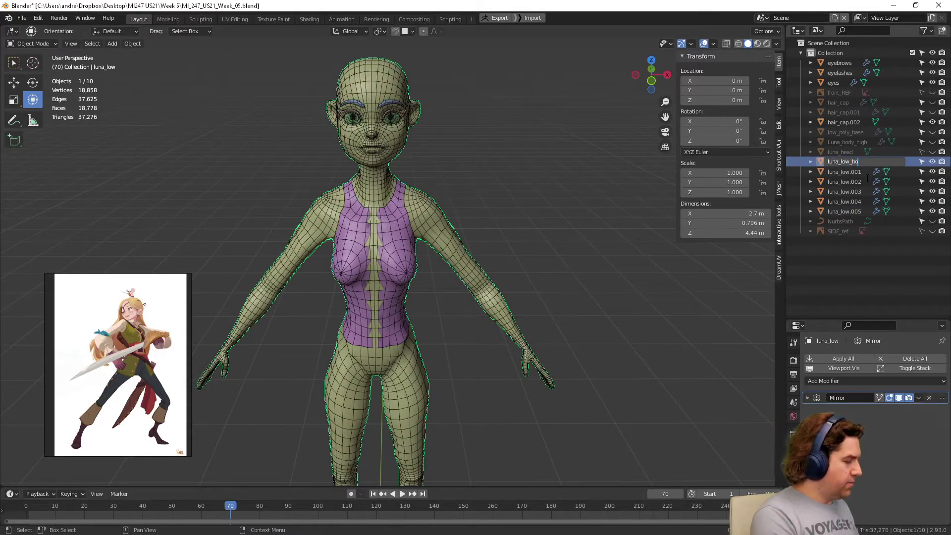
{"action": "type", "text": "_body"}
{"action": "key", "text": "Return"}
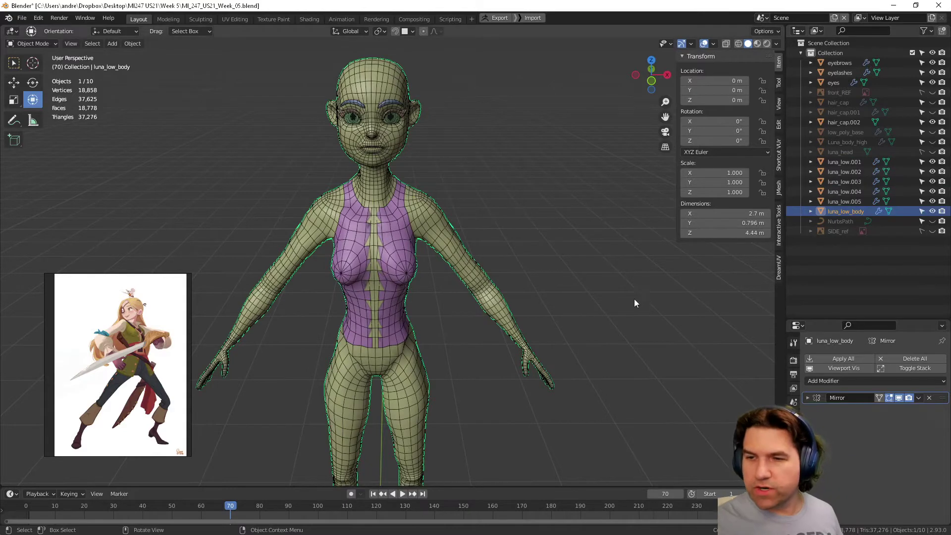
Move luna_low_body to a new collection named working
{"action": "middle_click_drag", "start_coordinate": [634, 299], "coordinate": [609, 314]}
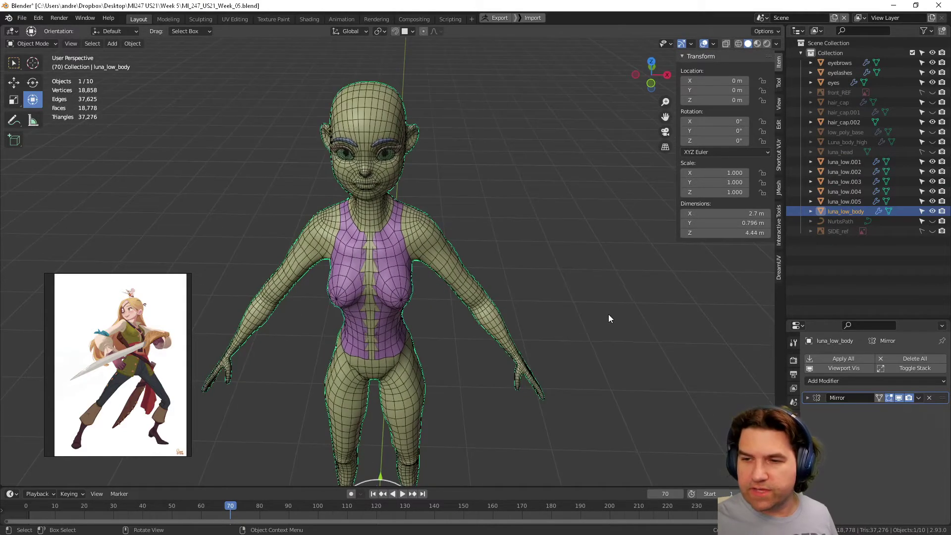
{"action": "key", "text": "m"}
{"action": "left_click", "coordinate": [595, 293]}
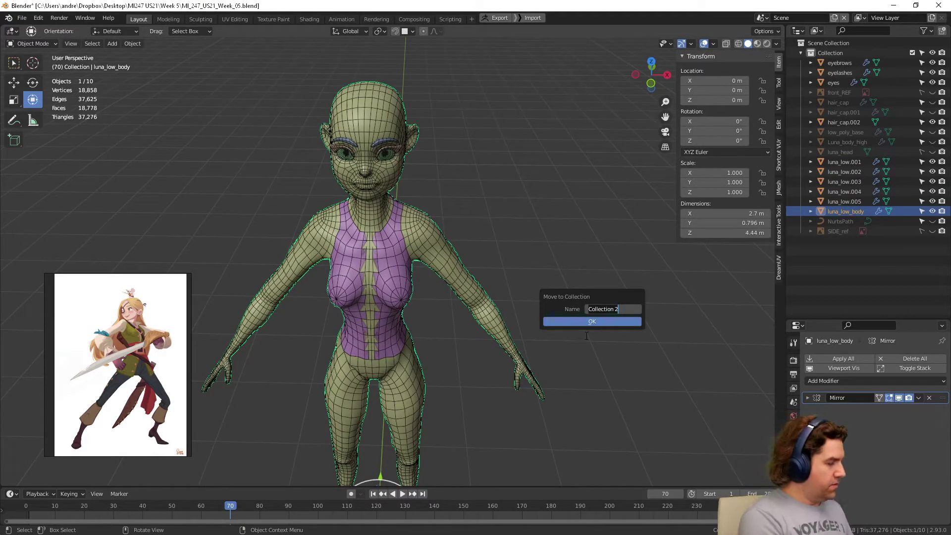
{"action": "type", "text": "working"}
{"action": "key", "text": "Return"}
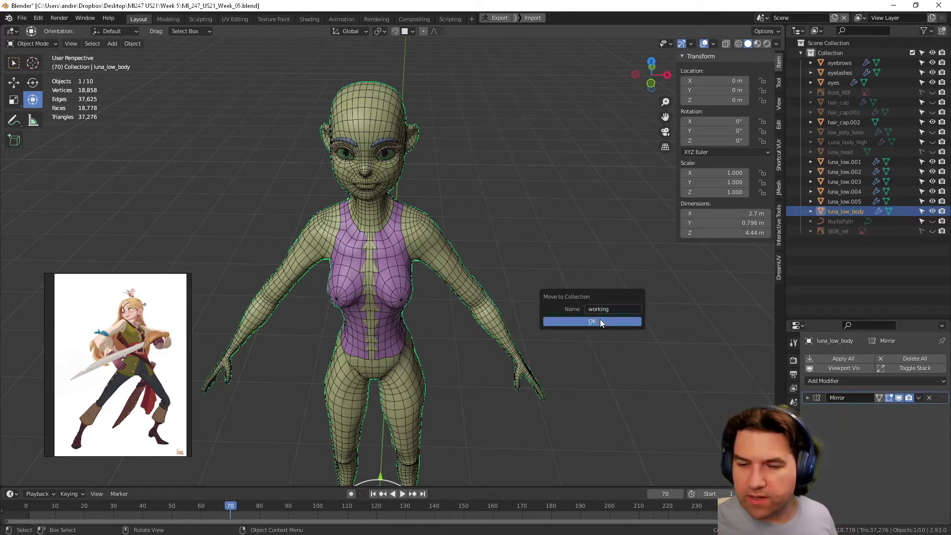
{"action": "left_click", "coordinate": [600, 321]}
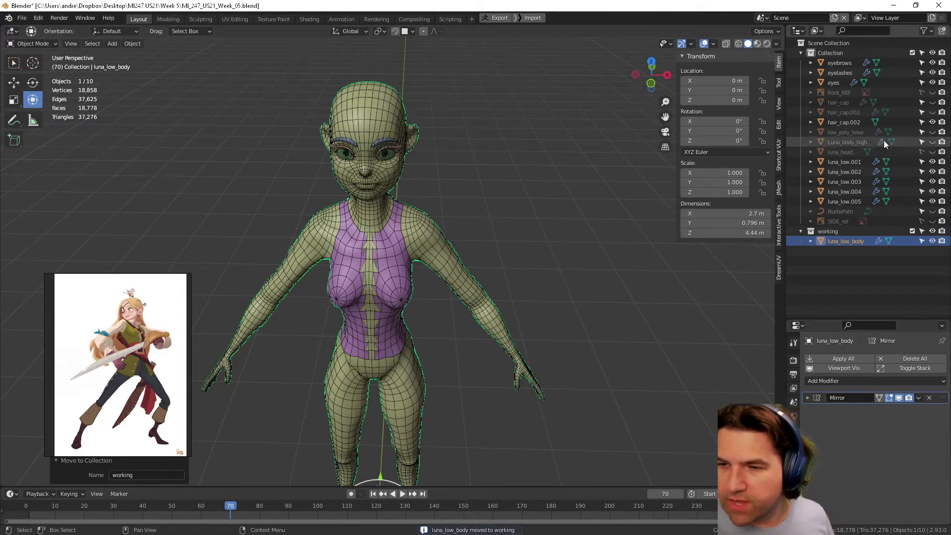
Unhide Luna_body_high and move it to the working collection
{"action": "left_click", "coordinate": [860, 142]}
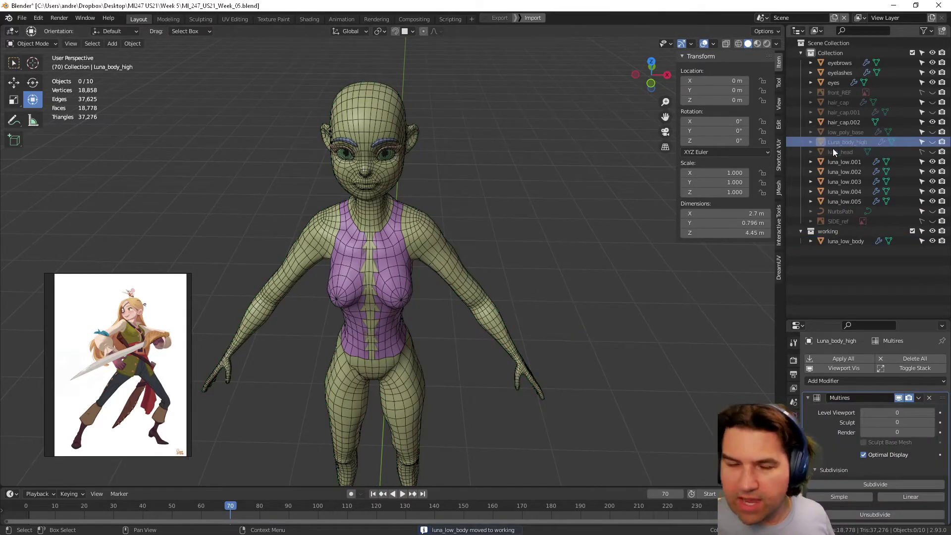
{"action": "left_click", "coordinate": [932, 142]}
{"action": "middle_click_drag", "start_coordinate": [551, 285], "coordinate": [523, 274]}
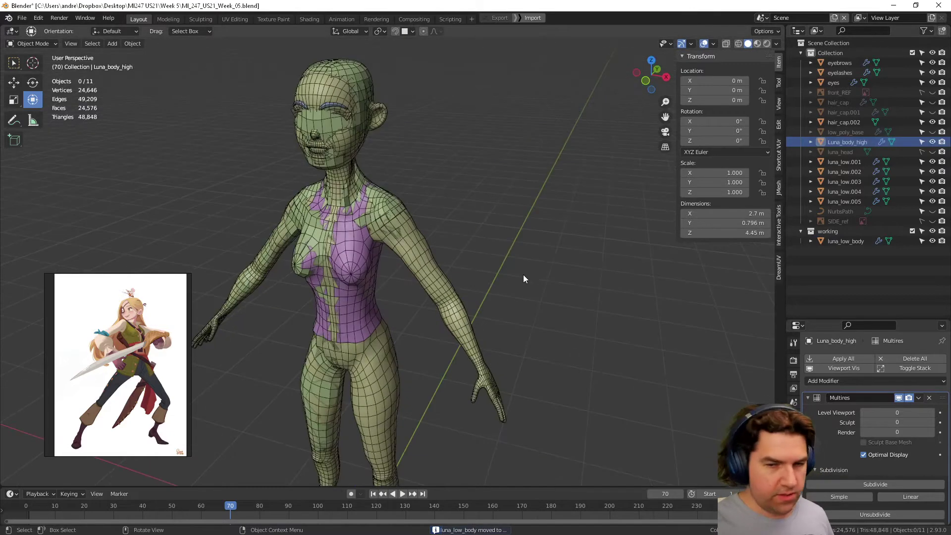
{"action": "left_click", "coordinate": [362, 80]}
{"action": "key", "text": "m"}
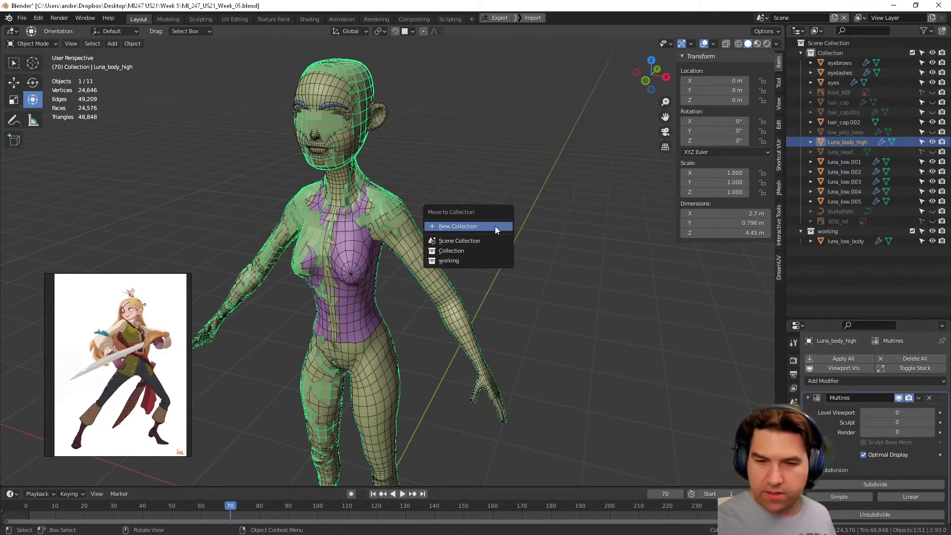
{"action": "left_click", "coordinate": [480, 260]}
Unhide the sculpted luna_head and move it to the working collection
{"action": "left_click", "coordinate": [932, 142]}
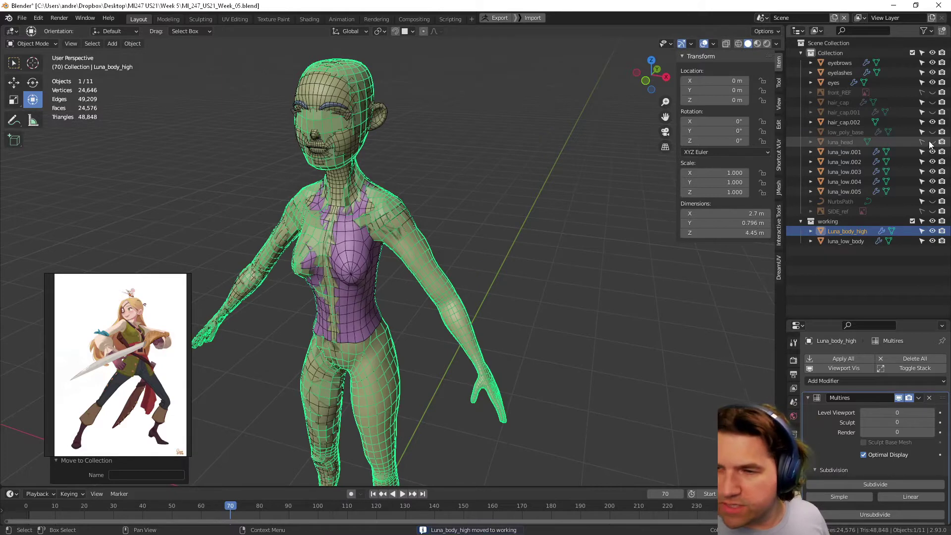
{"action": "left_click", "coordinate": [383, 116]}
{"action": "middle_click_drag", "start_coordinate": [382, 116], "coordinate": [457, 167]}
{"action": "key", "text": "m"}
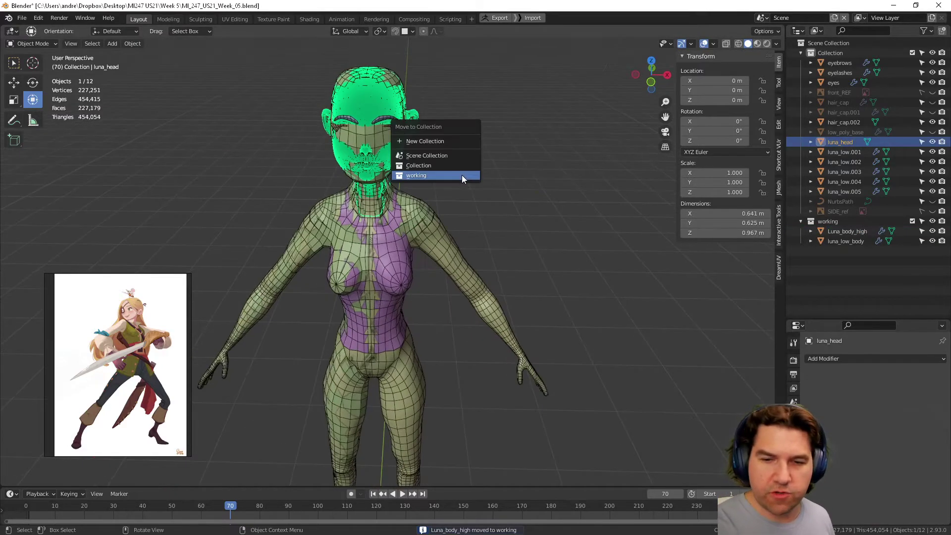
{"action": "left_click", "coordinate": [460, 174]}
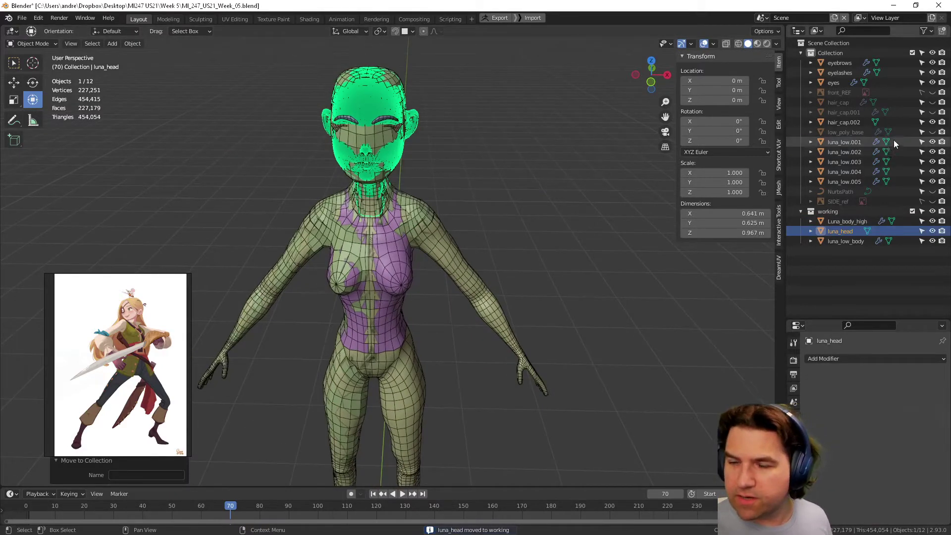
Unhide low_poly_base and move it to the working collection
{"action": "left_click", "coordinate": [932, 132]}
{"action": "left_click", "coordinate": [865, 132]}
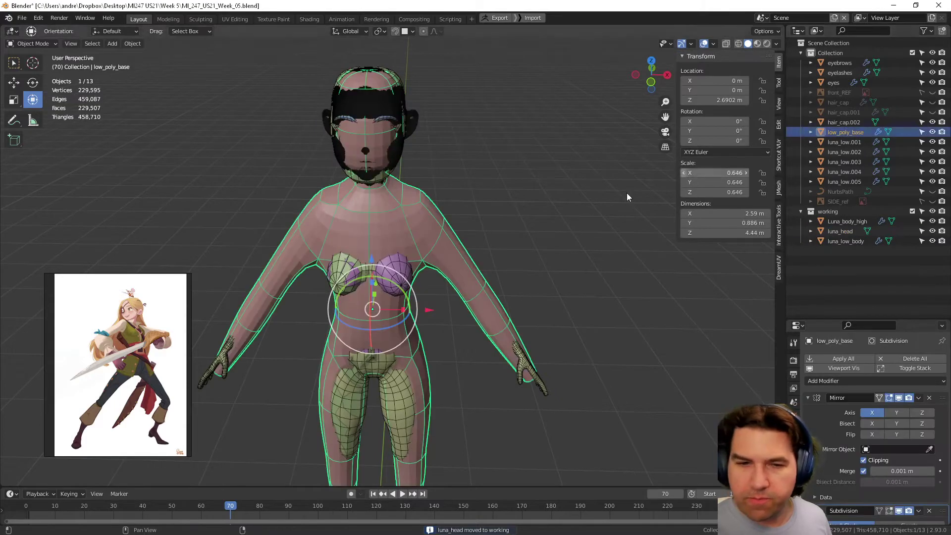
{"action": "key", "text": "m"}
{"action": "left_click", "coordinate": [514, 249]}
{"action": "middle_click_drag", "start_coordinate": [514, 249], "coordinate": [555, 265]}
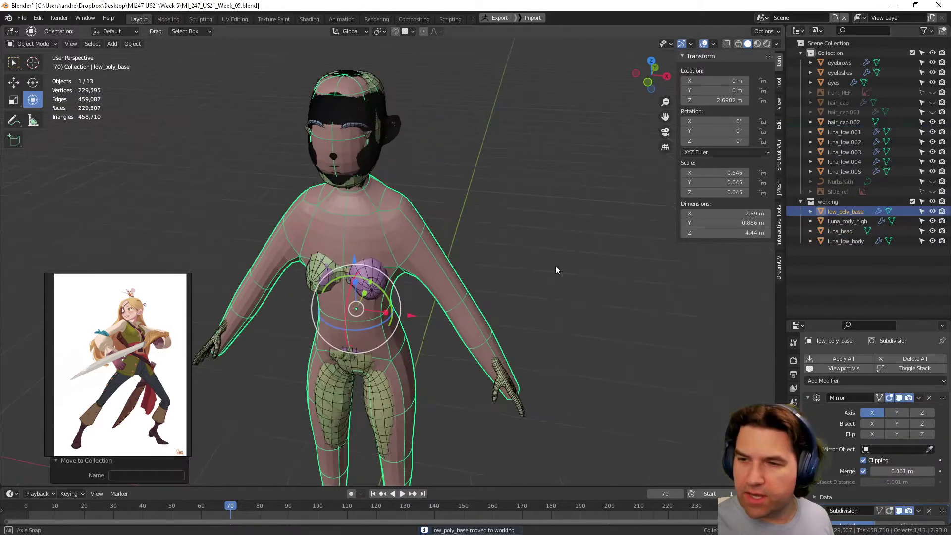
Unhide the old hair_cap and hair_cap.001 objects and delete both
{"action": "left_click", "coordinate": [850, 113]}
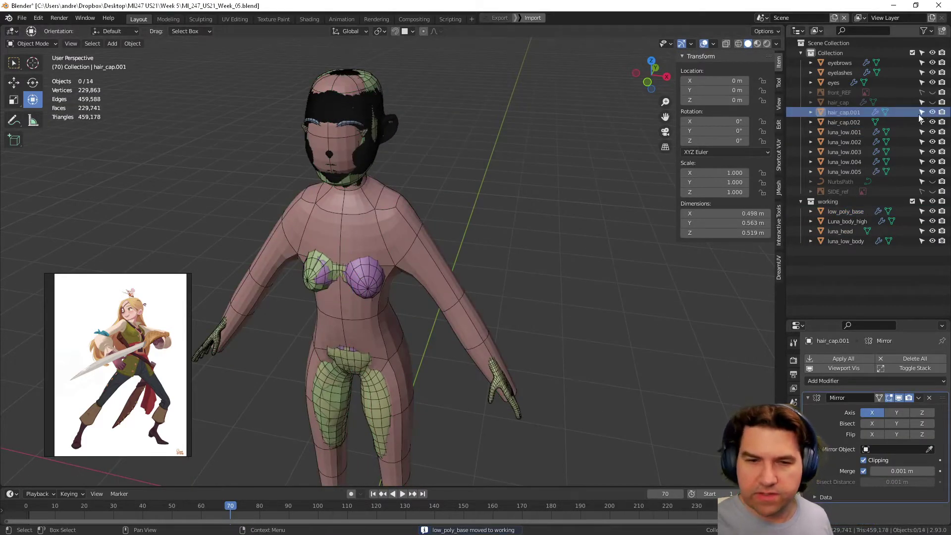
{"action": "left_click", "coordinate": [932, 102]}
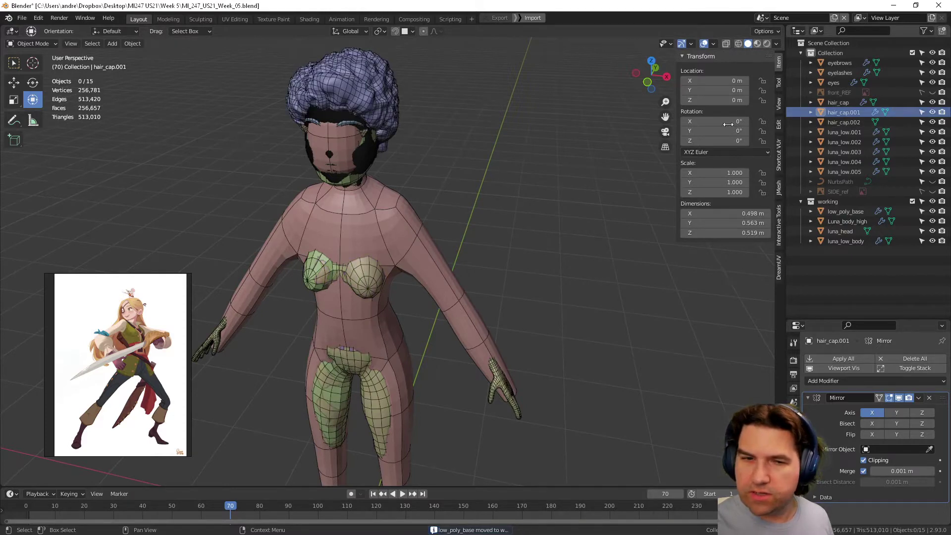
{"action": "left_click", "coordinate": [390, 107]}
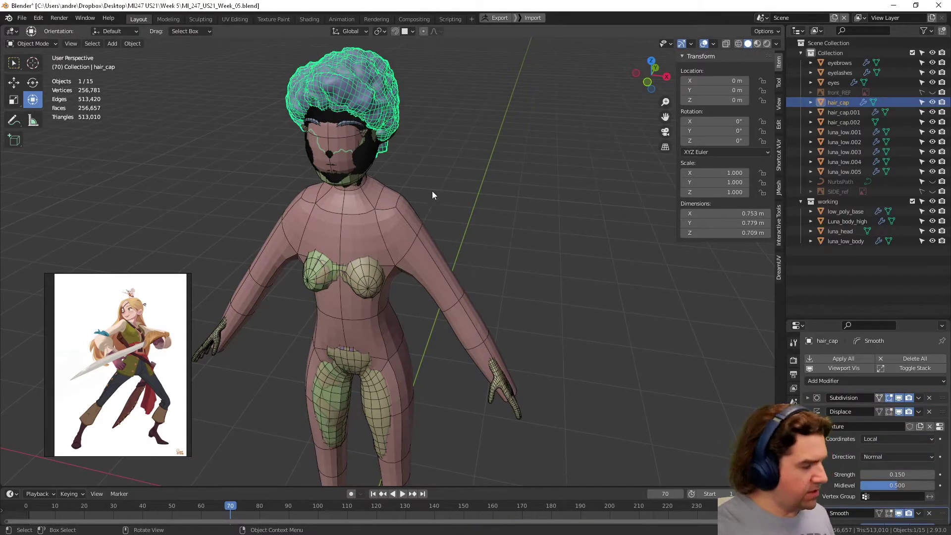
{"action": "key", "text": "x"}
{"action": "left_click", "coordinate": [432, 192]}
{"action": "left_click", "coordinate": [798, 104]}
{"action": "key", "text": "x"}
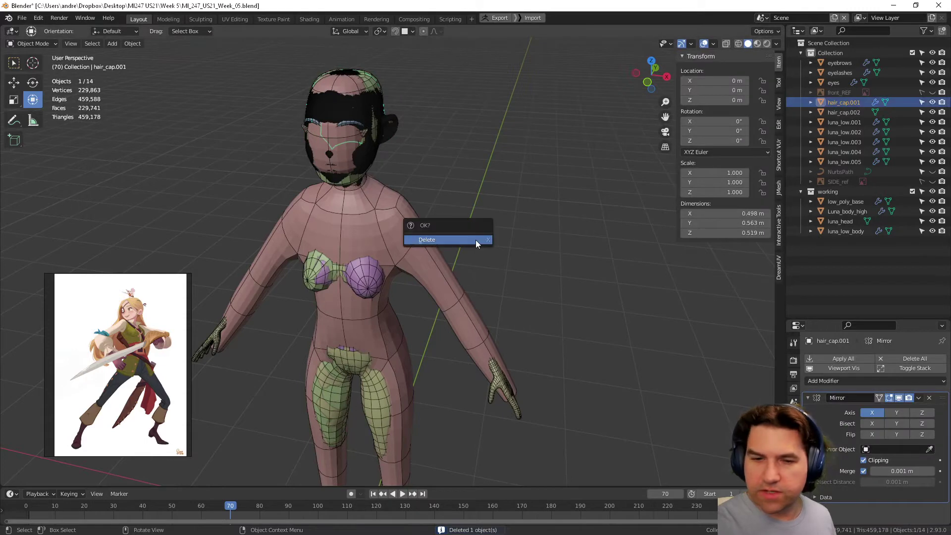
{"action": "left_click", "coordinate": [476, 241]}
{"action": "middle_click_drag", "start_coordinate": [477, 241], "coordinate": [571, 296]}
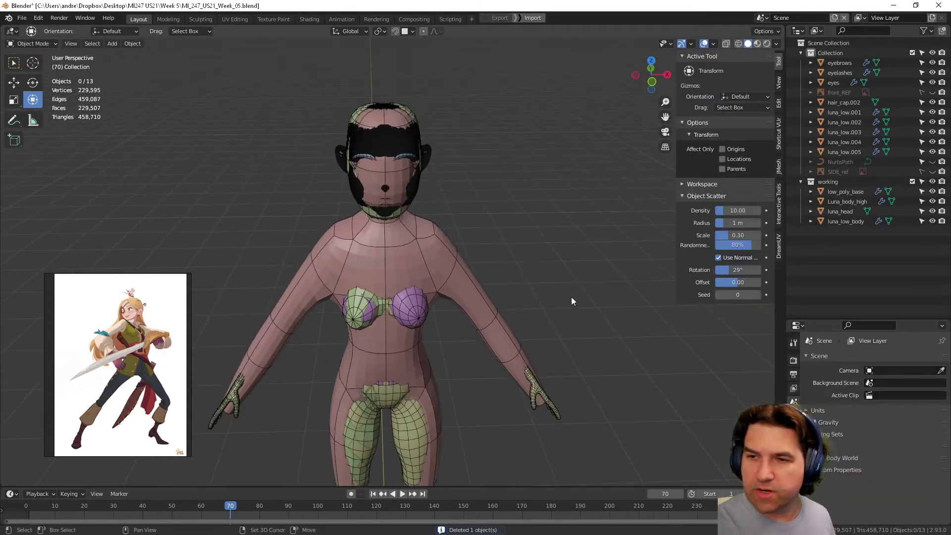
{"action": "left_click", "coordinate": [842, 92]}
{"action": "left_click", "coordinate": [932, 93]}
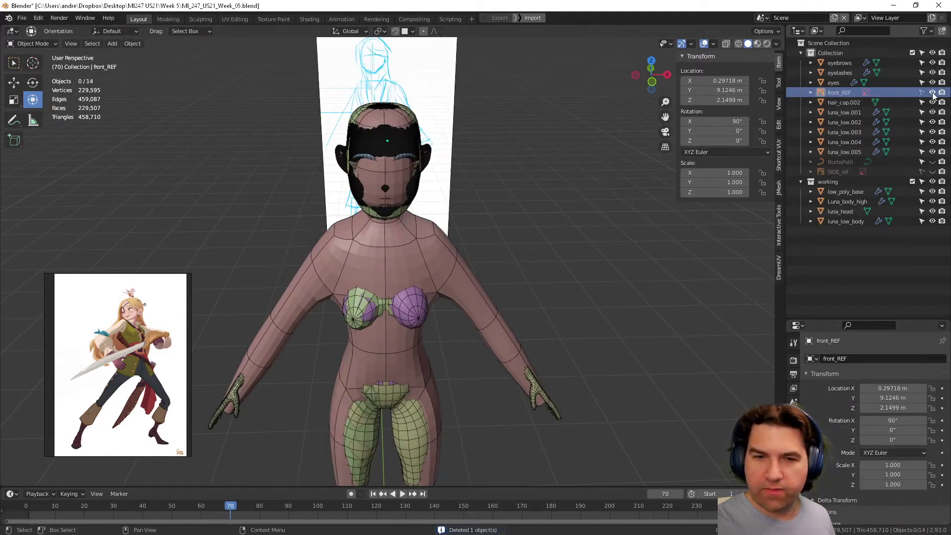
{"action": "left_click", "coordinate": [932, 93]}
{"action": "middle_click_drag", "start_coordinate": [589, 279], "coordinate": [615, 285]}
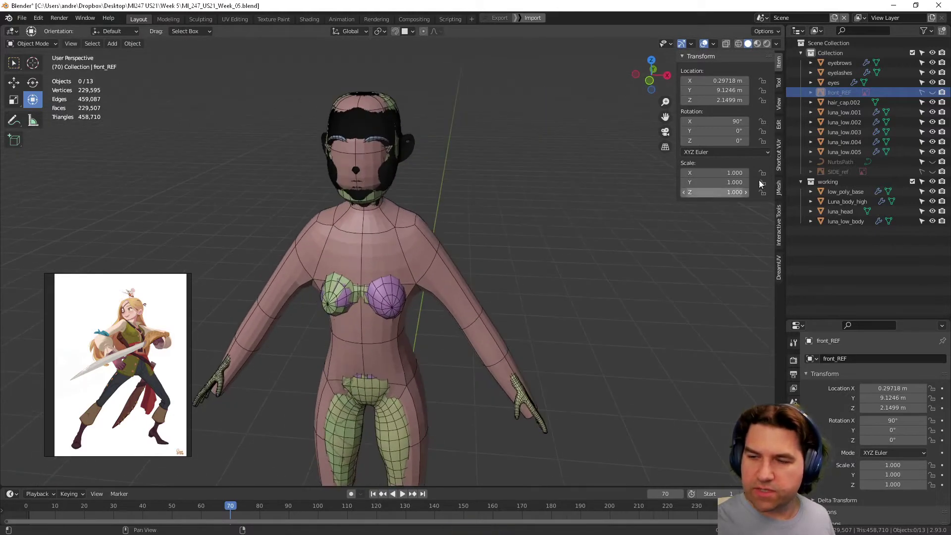
Unhide the reference images front_REF and SIDE_ref and move both to the working collection
{"action": "left_click", "coordinate": [837, 172]}
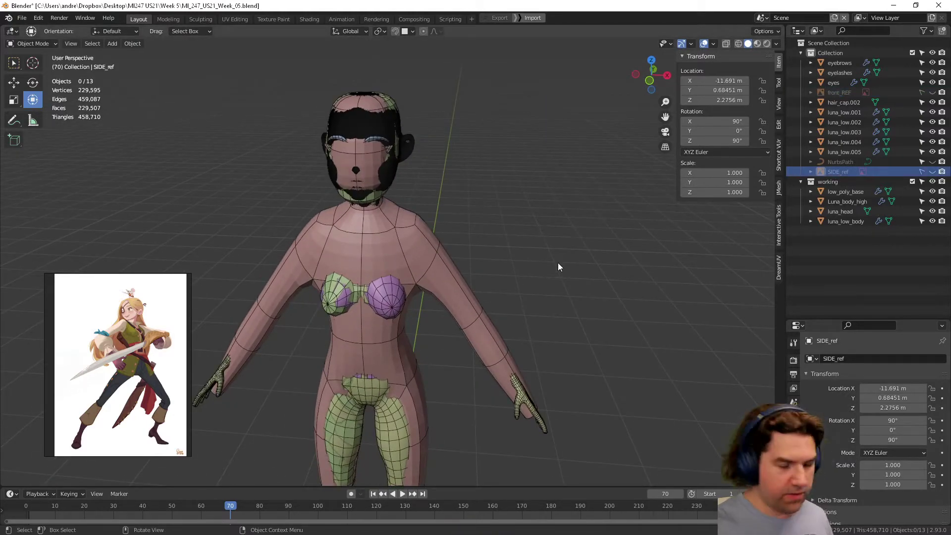
{"action": "key", "text": "m"}
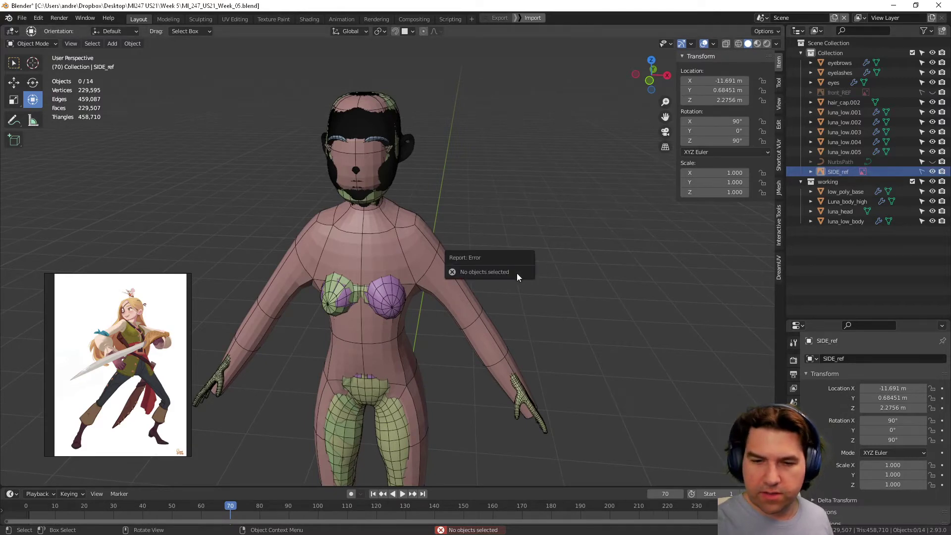
{"action": "middle_click_drag", "start_coordinate": [576, 258], "coordinate": [459, 249]}
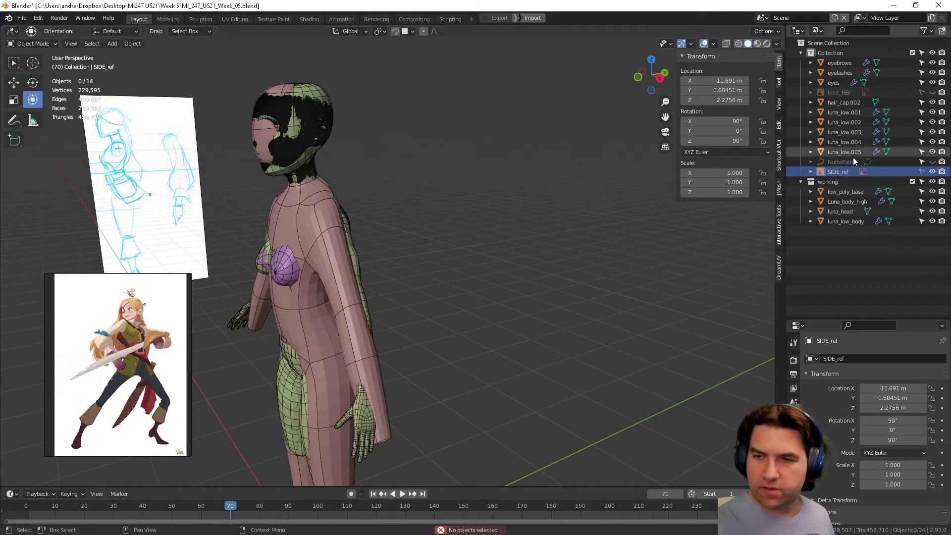
{"action": "left_click", "coordinate": [932, 93]}
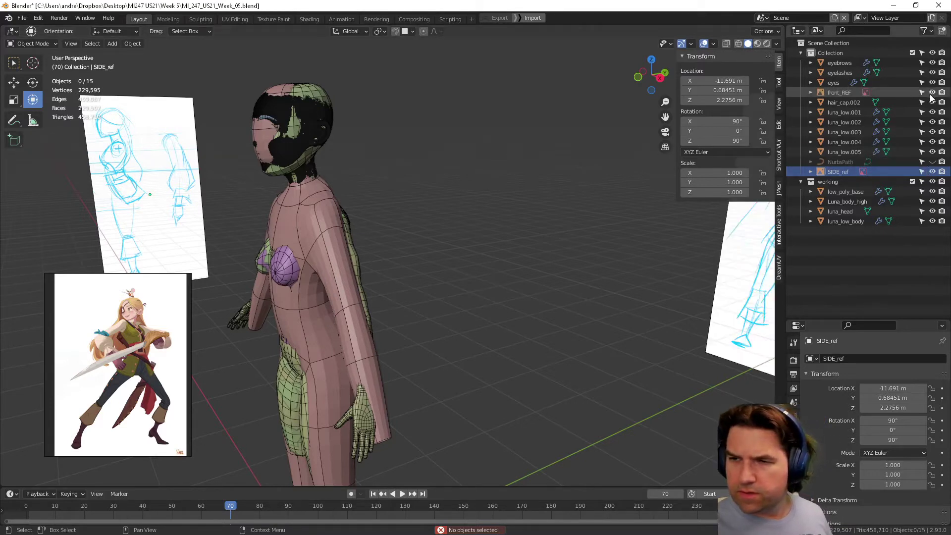
{"action": "left_click", "coordinate": [839, 94]}
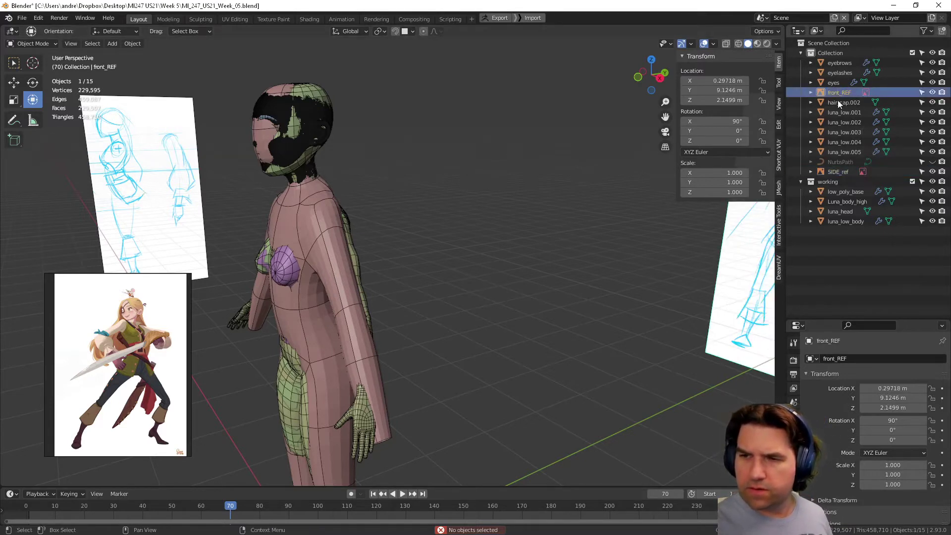
{"action": "left_click", "coordinate": [834, 172], "text": "ctrl"}
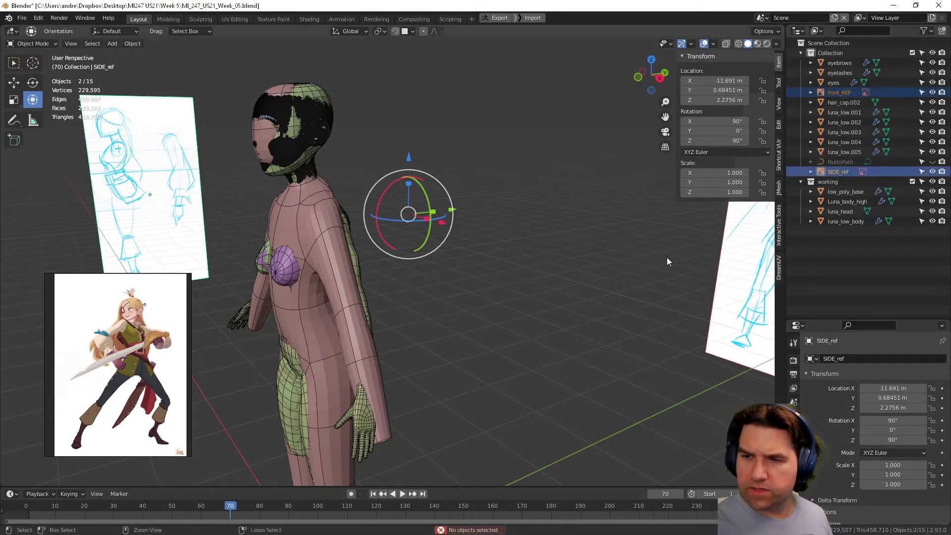
{"action": "key", "text": "m"}
{"action": "left_click", "coordinate": [495, 301]}
{"action": "middle_click_drag", "start_coordinate": [536, 293], "coordinate": [639, 417]}
Check which body objects are in each collection and exclude the working collection from the view layer
{"action": "left_click", "coordinate": [850, 142]}
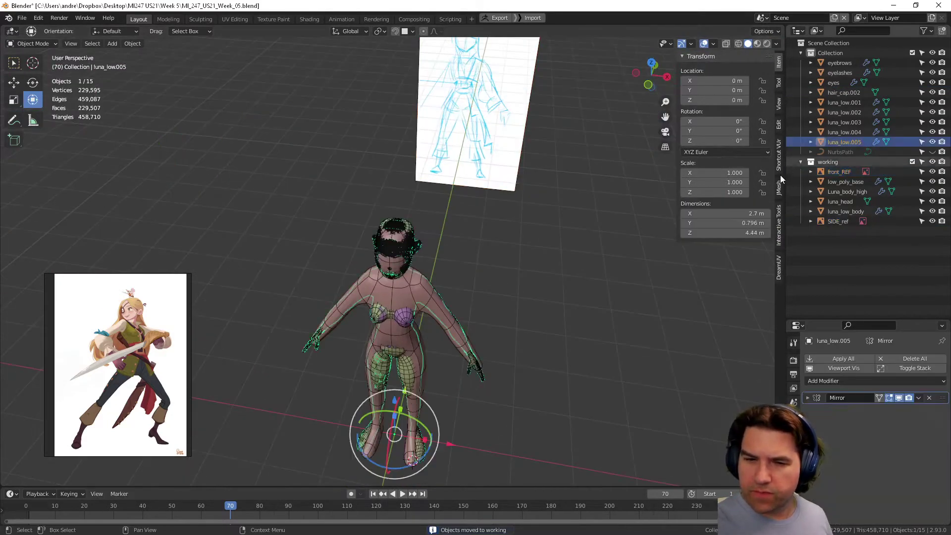
{"action": "middle_click_drag", "start_coordinate": [592, 329], "coordinate": [586, 289]}
{"action": "left_click", "coordinate": [444, 280]}
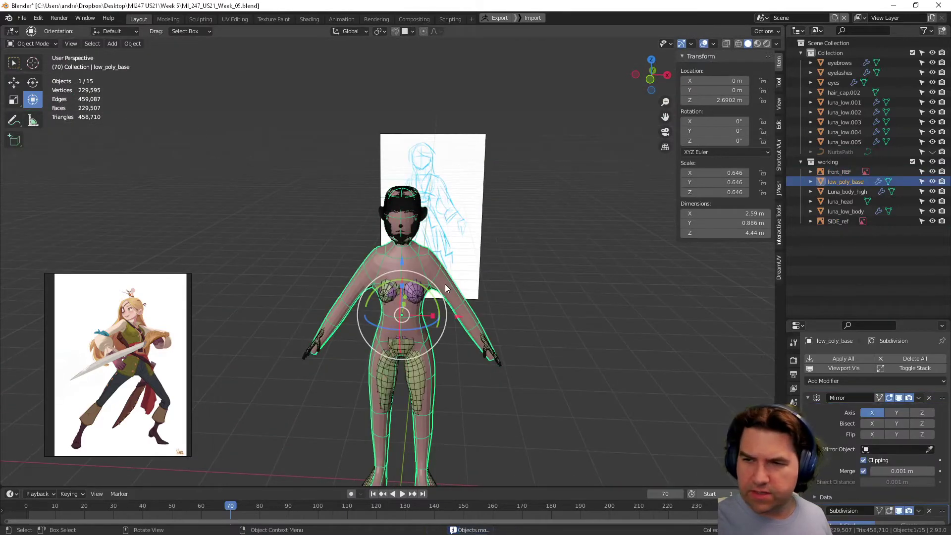
{"action": "left_click", "coordinate": [912, 162]}
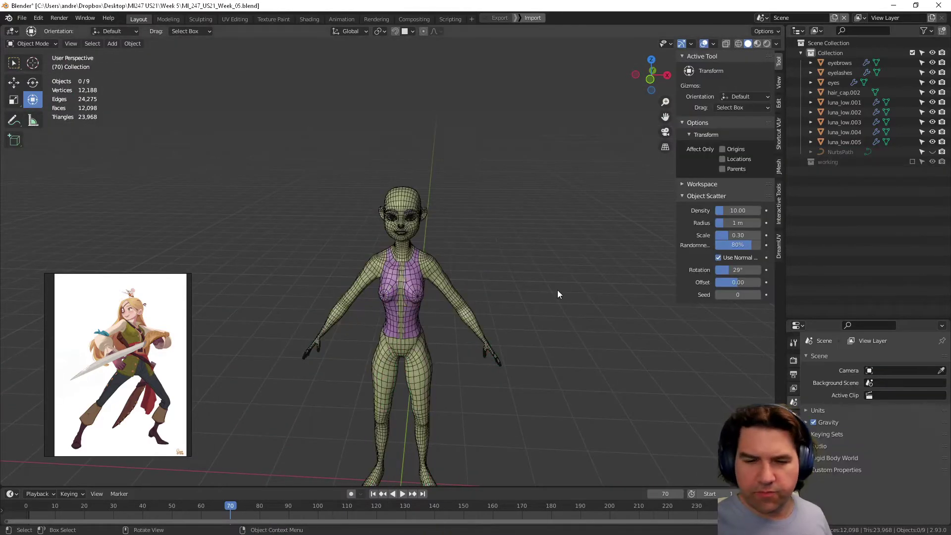
Temporarily move the full body mesh luna_low.005 aside to examine the clothing meshes beneath it
{"action": "scroll", "coordinate": [554, 267], "scroll_direction": "up", "scroll_amount": 5}
{"action": "middle_click_drag", "start_coordinate": [570, 232], "coordinate": [486, 239]}
{"action": "left_click", "coordinate": [418, 204]}
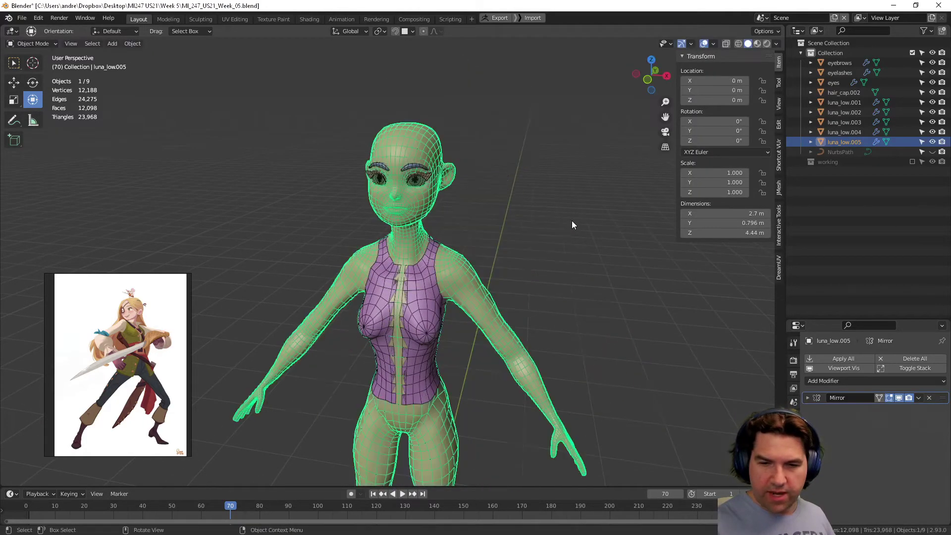
{"action": "middle_click_drag", "start_coordinate": [572, 221], "coordinate": [562, 323]}
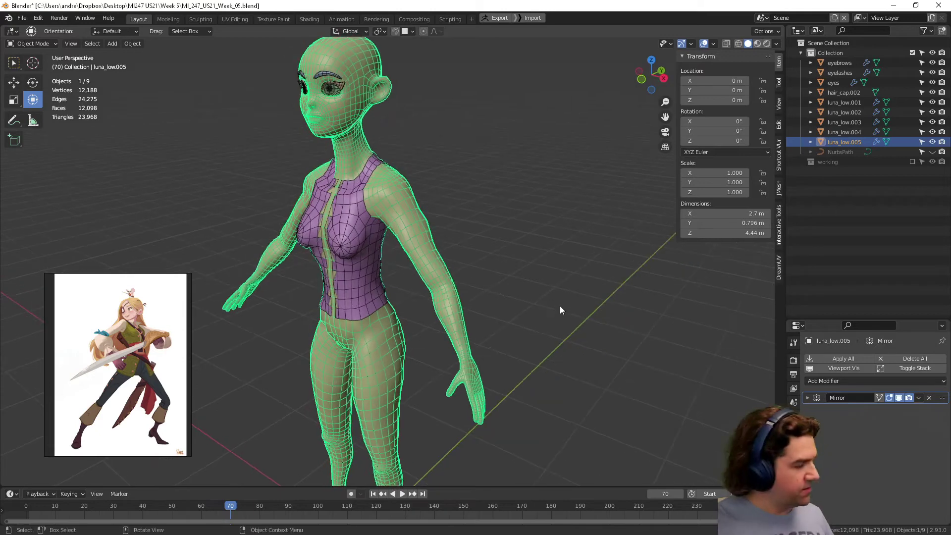
{"action": "key", "text": "h"}
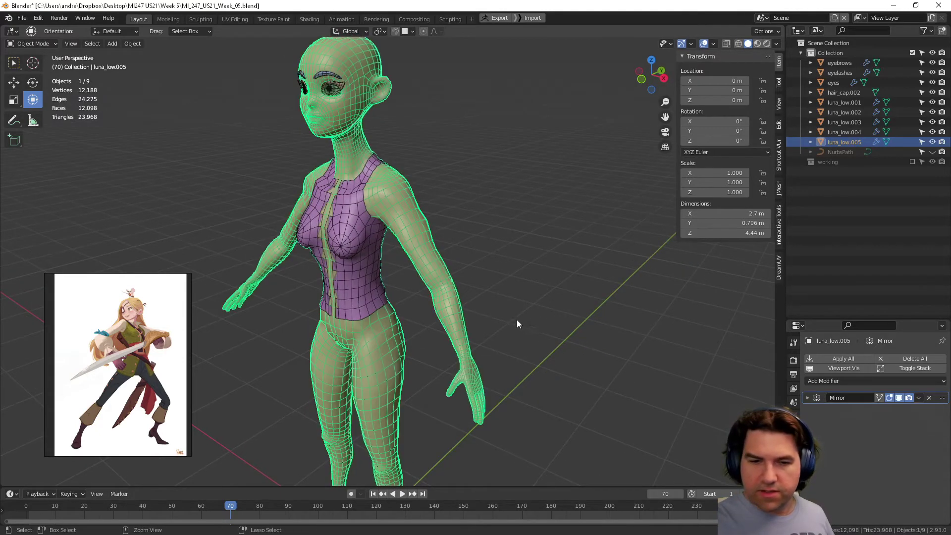
{"action": "key", "text": "alt+h"}
{"action": "key", "text": "g"}
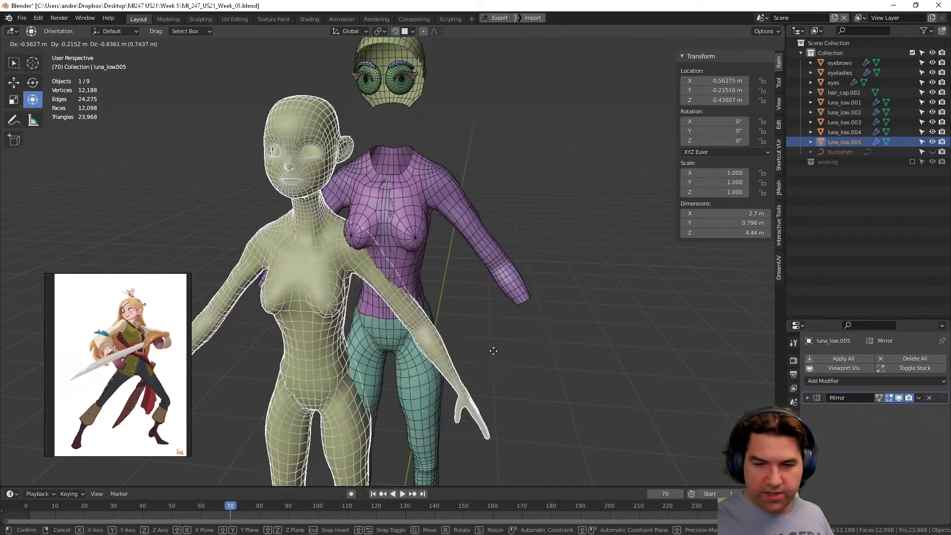
{"action": "key", "text": "Escape"}
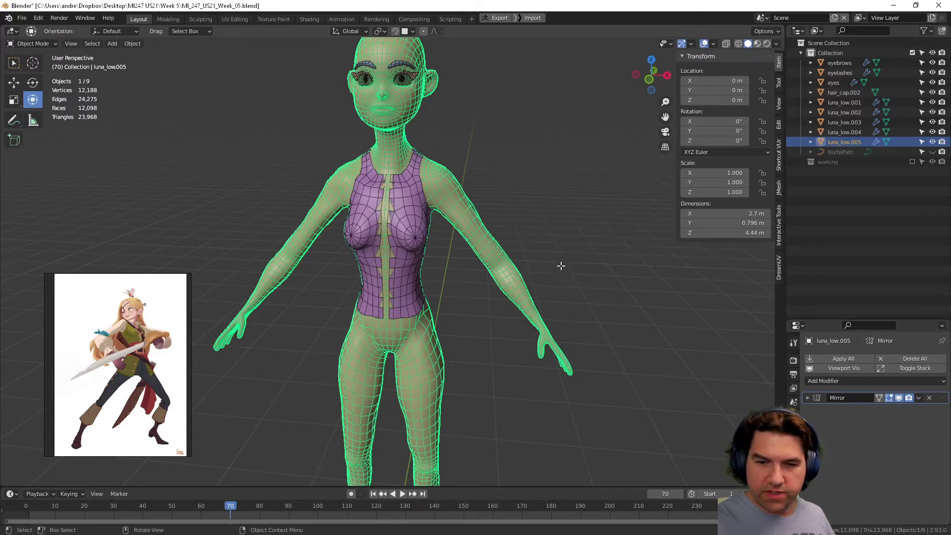
{"action": "key", "text": "Tab"}
{"action": "scroll", "coordinate": [552, 240], "scroll_direction": "up", "scroll_amount": 5}
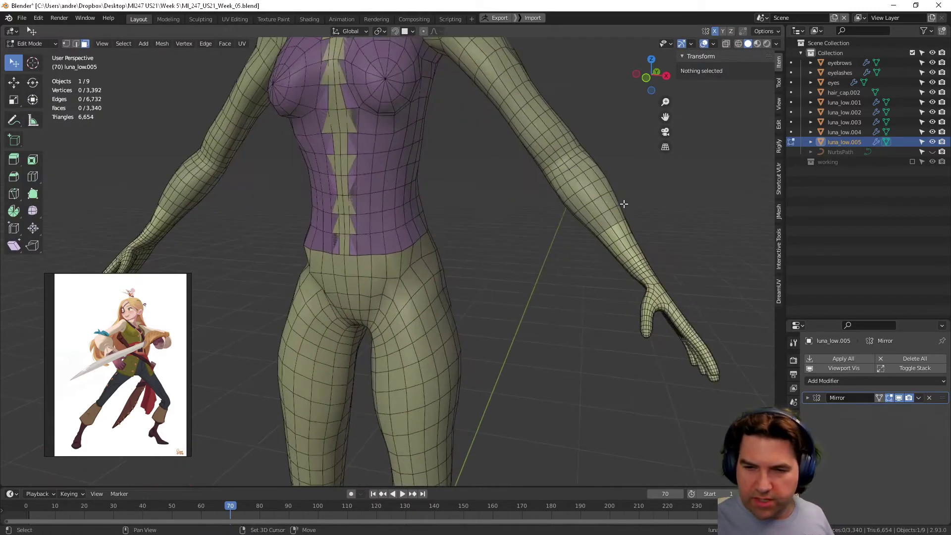
{"action": "left_click", "coordinate": [614, 212]}
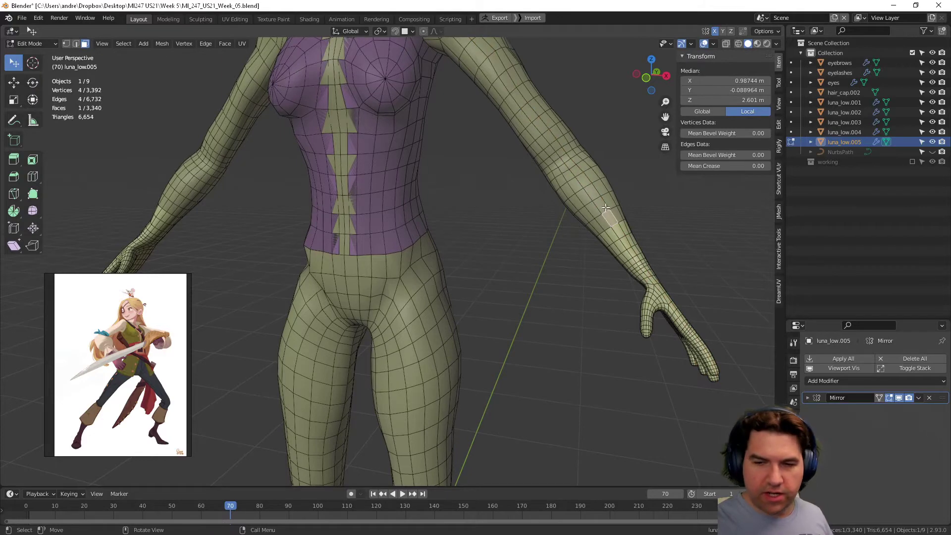
{"action": "key", "text": "alt+a"}
{"action": "key", "text": "Tab"}
{"action": "key", "text": "alt+a"}
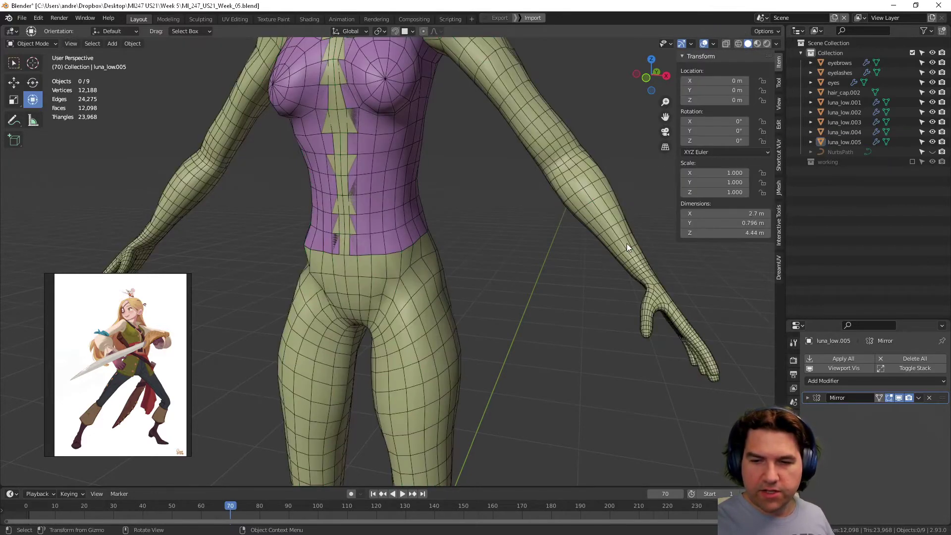
Delete one face loop around the forearm of luna_low.005, with X-ray display enabled
{"action": "left_click", "coordinate": [628, 244]}
{"action": "key", "text": "Tab"}
{"action": "key", "text": "alt+z"}
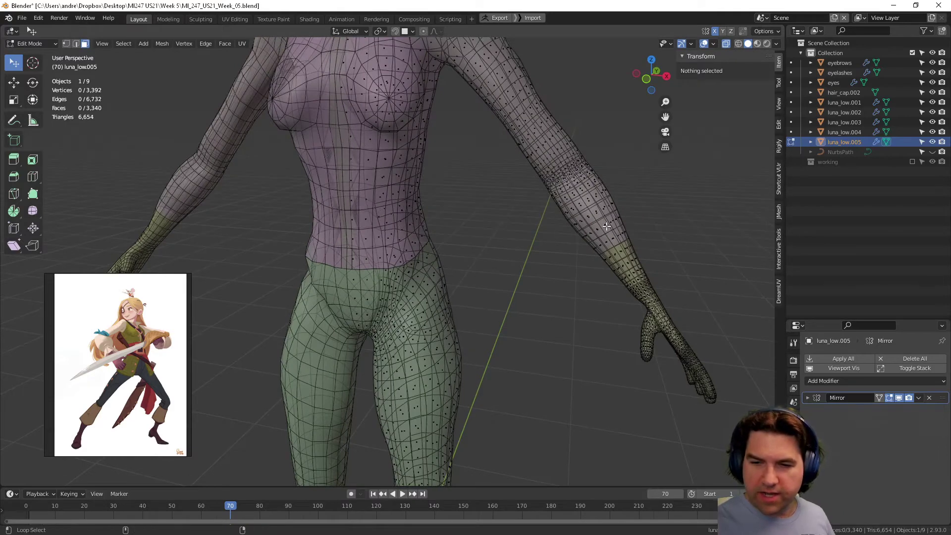
{"action": "left_click", "coordinate": [607, 226], "text": "alt"}
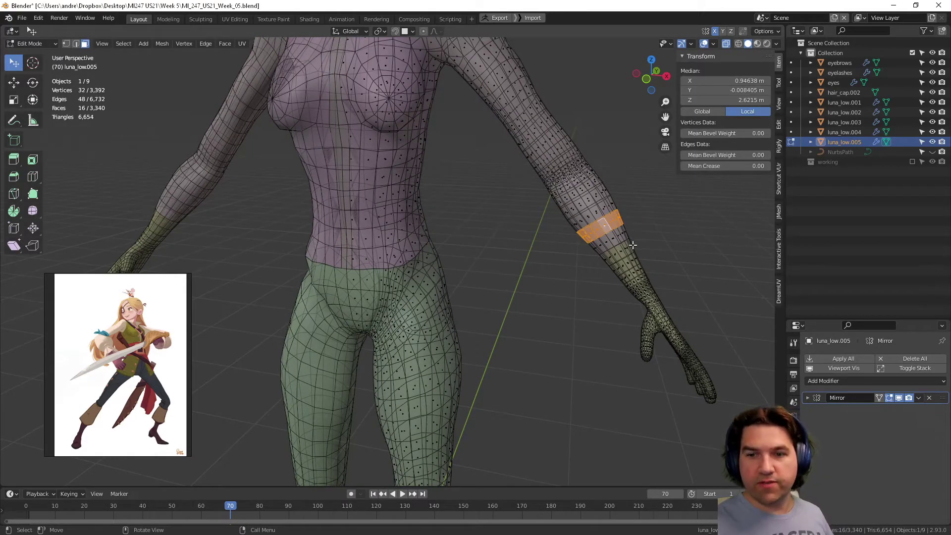
{"action": "key", "text": "x"}
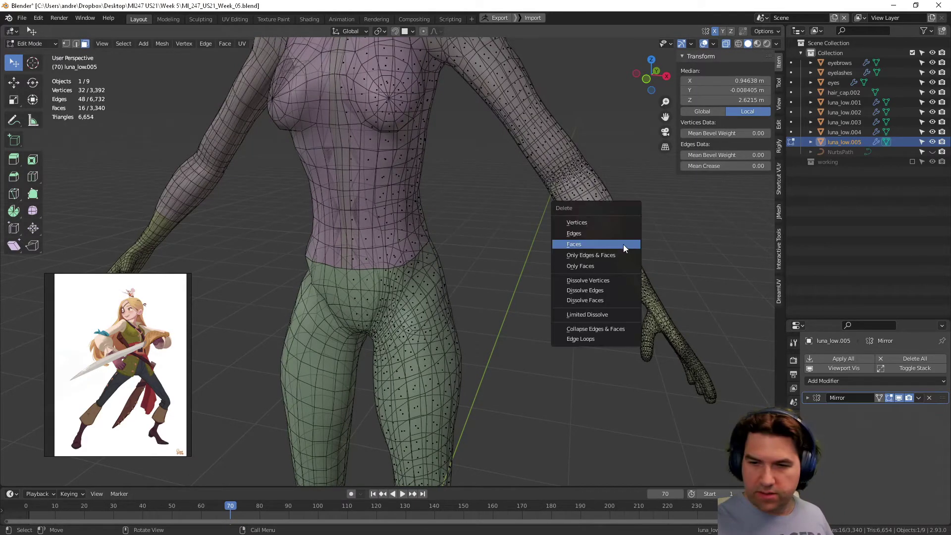
{"action": "left_click", "coordinate": [624, 244]}
Select the neckline faces of luna_low.005 from the centre of the chest diagonally up the upper chest
{"action": "middle_click_drag", "start_coordinate": [624, 245], "coordinate": [550, 438], "text": "alt"}
{"action": "middle_click_drag", "start_coordinate": [603, 378], "coordinate": [474, 325]}
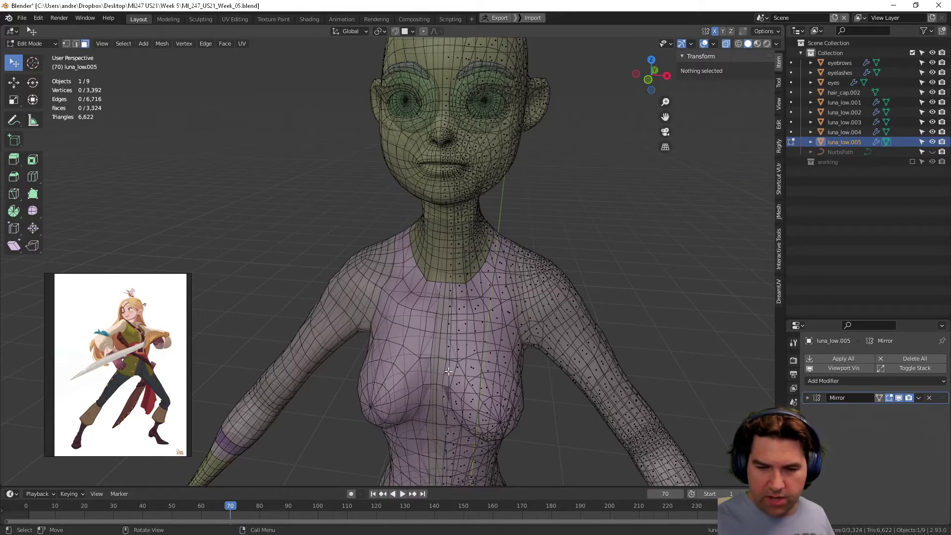
{"action": "left_click", "coordinate": [448, 372]}
{"action": "left_click", "coordinate": [468, 347], "text": "shift"}
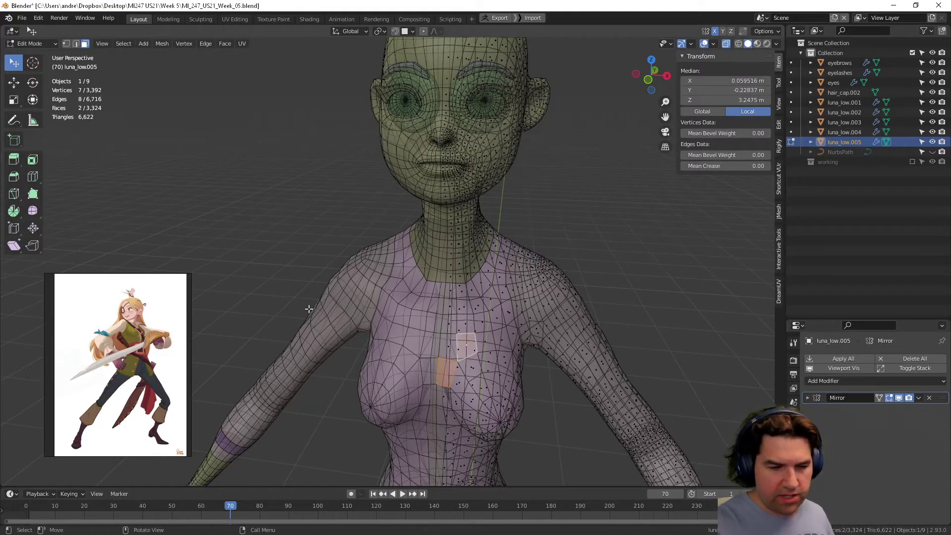
{"action": "left_click", "coordinate": [487, 339], "text": "shift"}
{"action": "left_click", "coordinate": [498, 321], "text": "shift"}
{"action": "left_click", "coordinate": [492, 301], "text": "shift"}
{"action": "left_click", "coordinate": [485, 321], "text": "shift"}
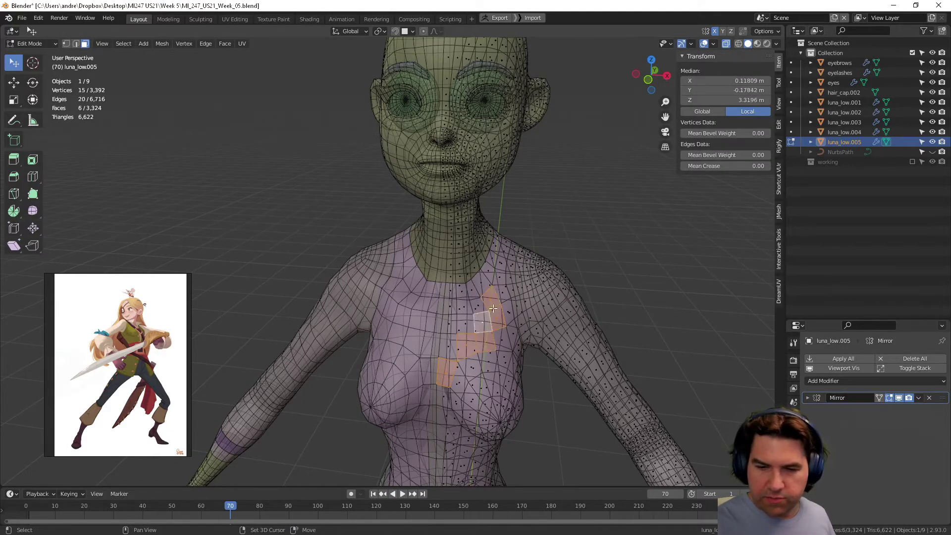
{"action": "left_click", "coordinate": [500, 338], "text": "shift"}
Extend the neckline selection up to the top of the shoulder and one face lower at the chest centre
{"action": "middle_click_drag", "start_coordinate": [509, 316], "coordinate": [440, 308]}
{"action": "left_click", "coordinate": [390, 335], "text": "shift"}
{"action": "left_click", "coordinate": [397, 321], "text": "shift"}
{"action": "left_click", "coordinate": [404, 306], "text": "shift"}
{"action": "left_click", "coordinate": [410, 298], "text": "shift"}
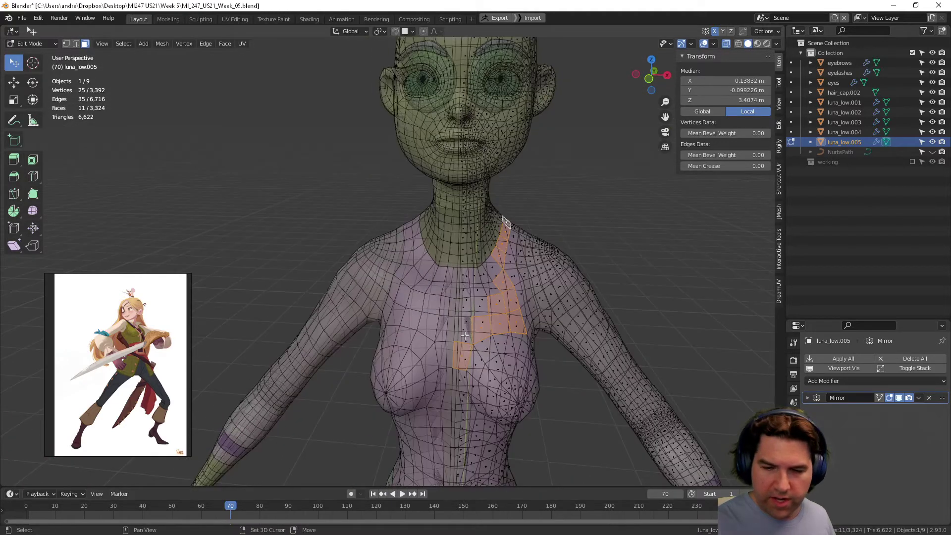
{"action": "left_click", "coordinate": [466, 342], "text": "shift"}
{"action": "left_click", "coordinate": [467, 307], "text": "shift"}
{"action": "key", "text": "ctrl+z"}
{"action": "middle_click_drag", "start_coordinate": [520, 304], "coordinate": [526, 275]}
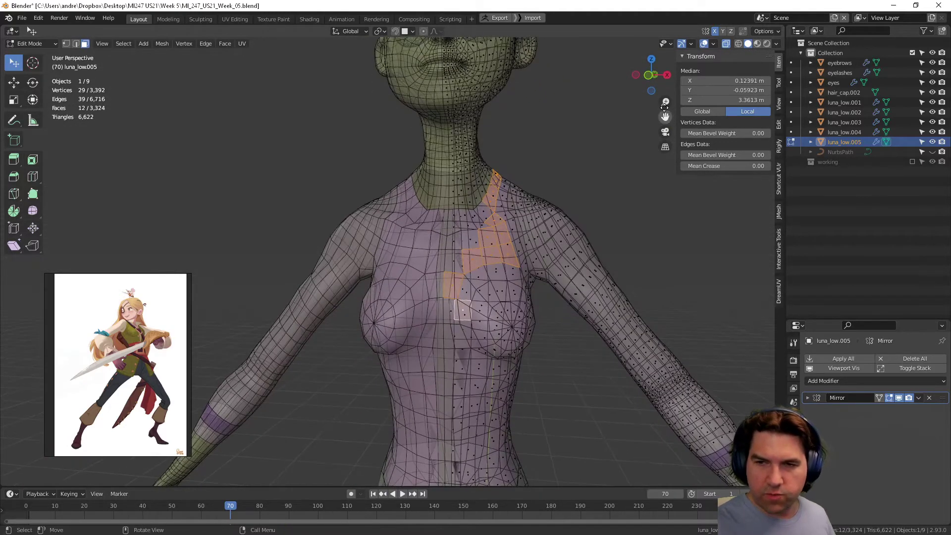
Try to lasso-select the head, neck and inner upper chest faces from the front view
{"action": "left_click", "coordinate": [648, 76]}
{"action": "middle_click_drag", "start_coordinate": [521, 232], "coordinate": [489, 270], "text": "shift"}
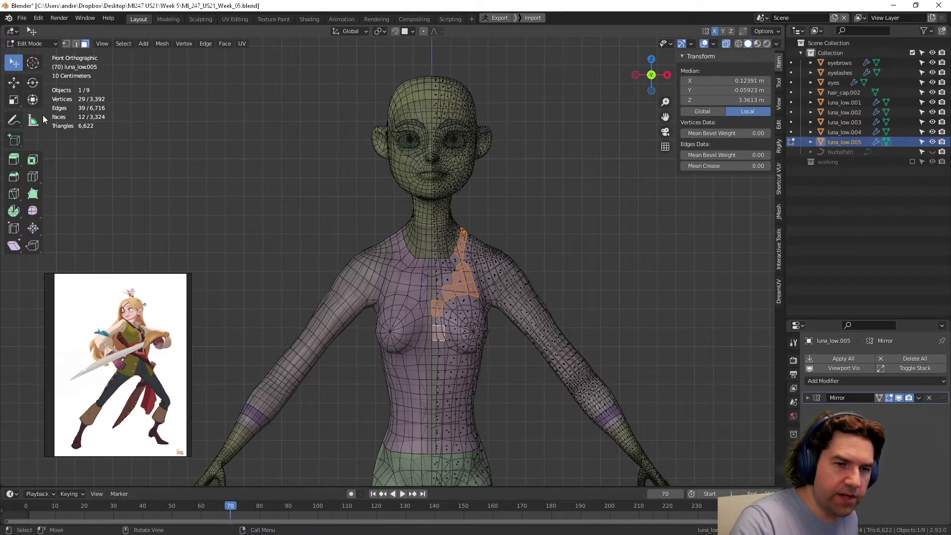
{"action": "left_click", "coordinate": [14, 66]}
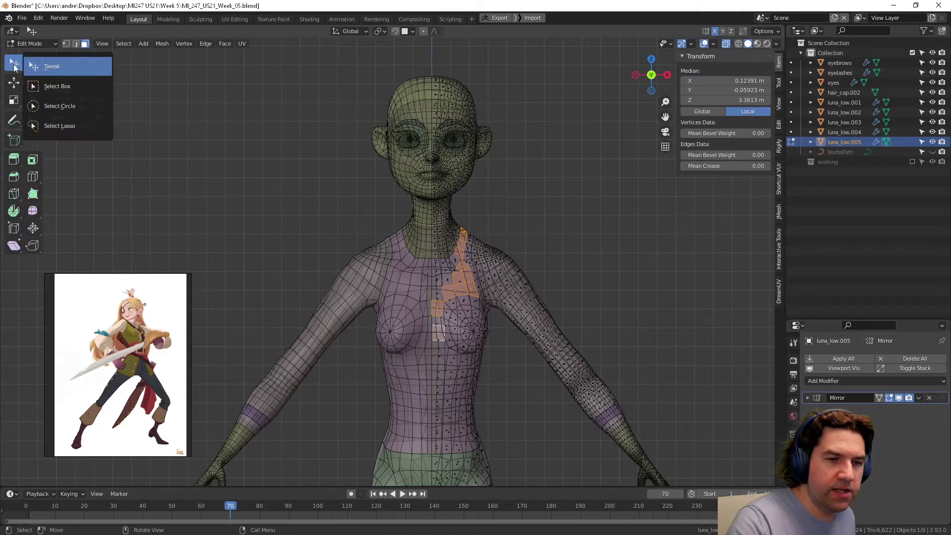
{"action": "left_click", "coordinate": [56, 105]}
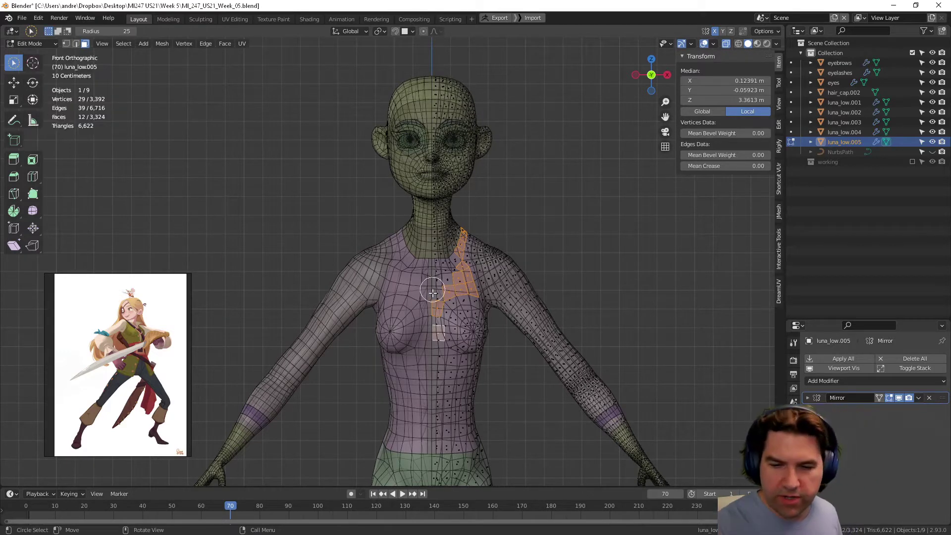
{"action": "left_click", "coordinate": [23, 67]}
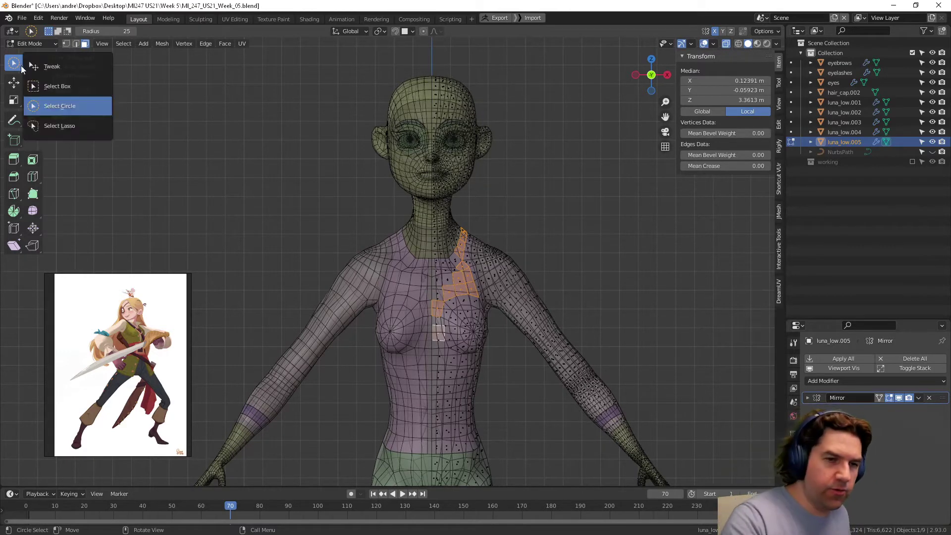
{"action": "left_click", "coordinate": [65, 120]}
{"action": "left_click_drag", "start_coordinate": [428, 306], "coordinate": [430, 312]}
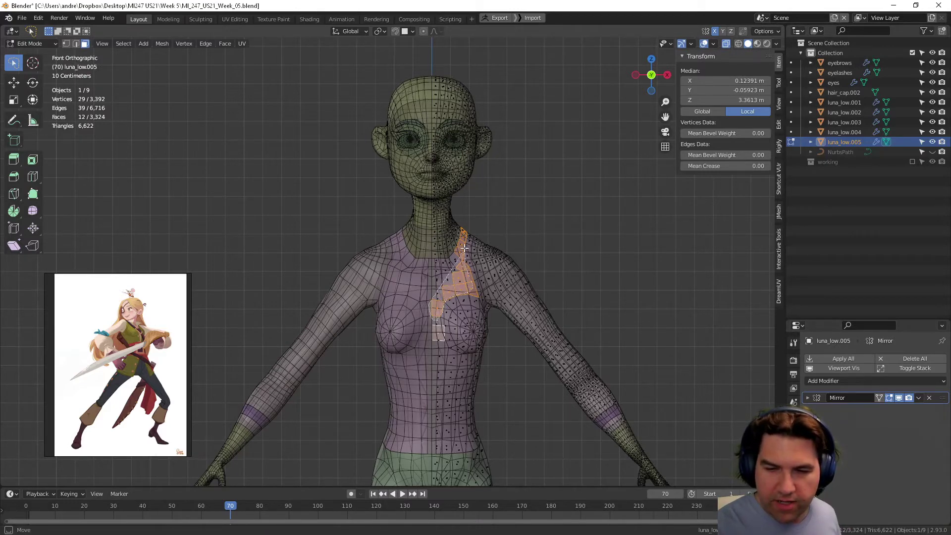
{"action": "mouse_move", "coordinate": [471, 192]}
{"action": "left_mouse_down"}
{"action": "mouse_move", "coordinate": [415, 49]}
{"action": "mouse_move", "coordinate": [437, 255]}
{"action": "left_mouse_up"}
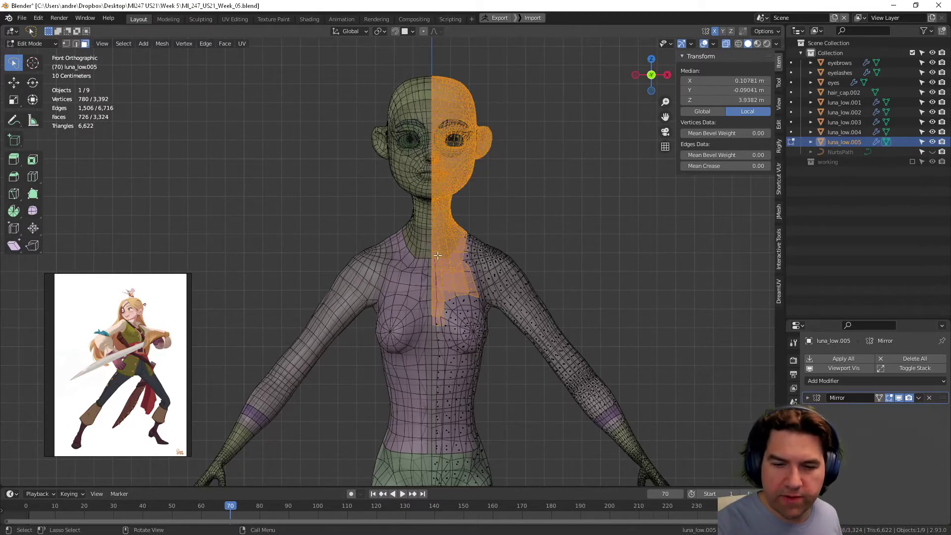
{"action": "middle_click_drag", "start_coordinate": [527, 332], "coordinate": [442, 257]}
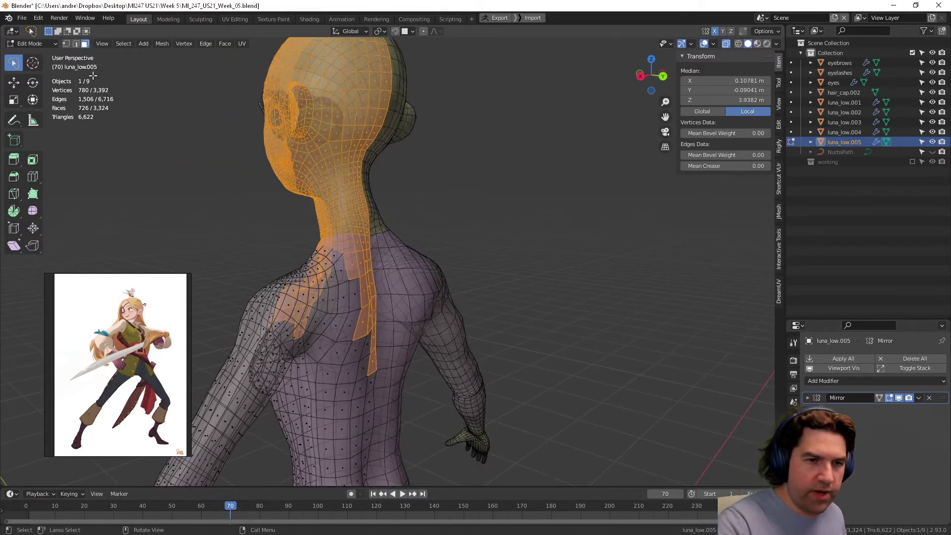
Switch back to the Tweak tool and undo the lasso selection of the head and neck faces
{"action": "mouse_move", "coordinate": [18, 67]}
{"action": "left_mouse_down"}
{"action": "mouse_move", "coordinate": [50, 66]}
{"action": "mouse_move", "coordinate": [50, 85]}
{"action": "mouse_move", "coordinate": [50, 65]}
{"action": "left_mouse_up"}
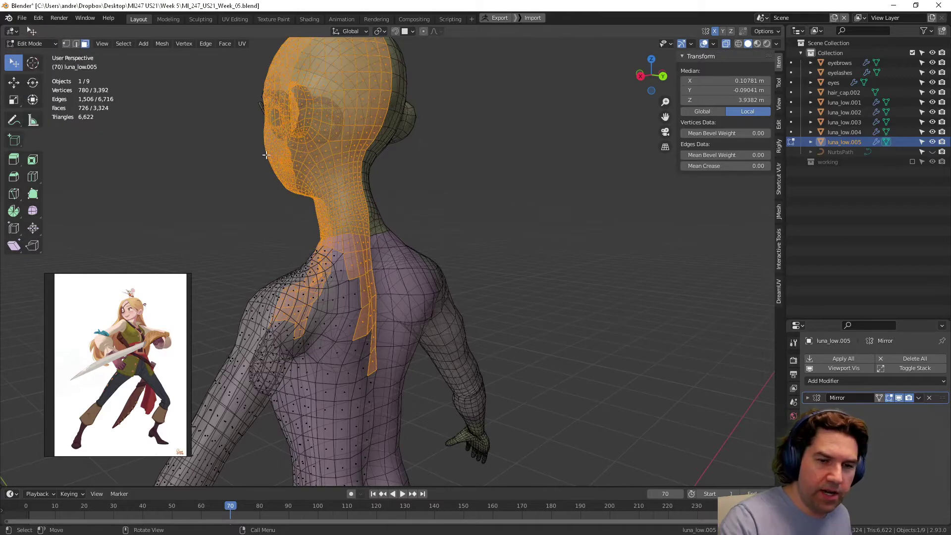
{"action": "left_click", "coordinate": [362, 260], "text": "ctrl"}
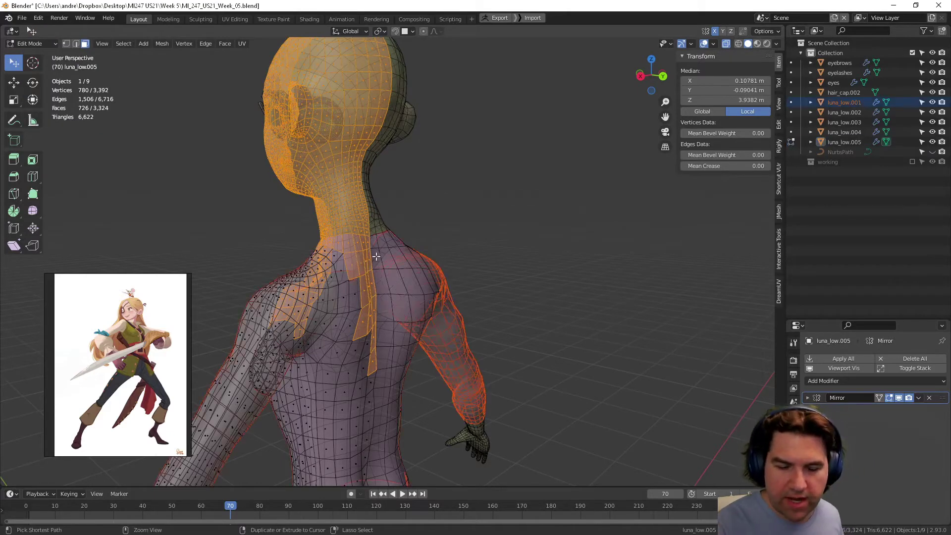
{"action": "key", "text": "ctrl+z"}
{"action": "key", "text": "ctrl+shift+z"}
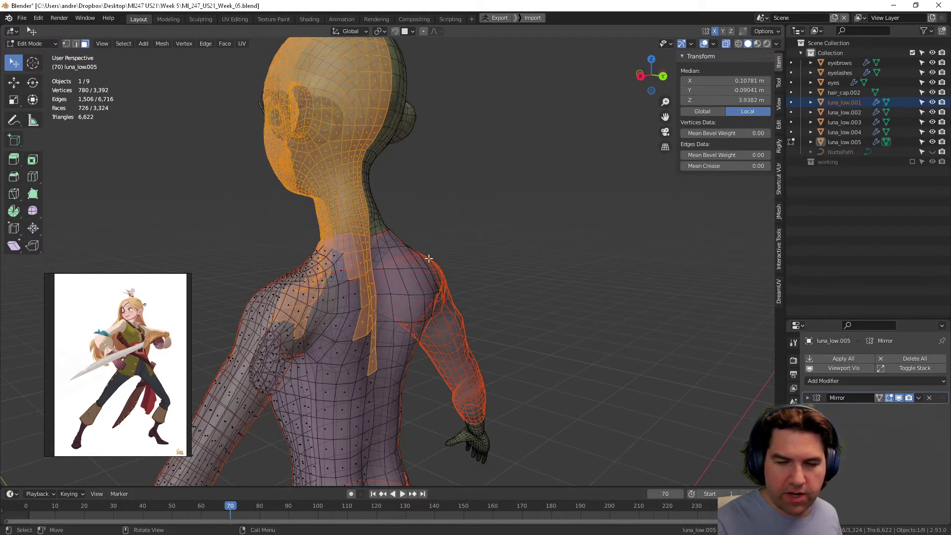
{"action": "middle_click_drag", "start_coordinate": [428, 258], "coordinate": [368, 267]}
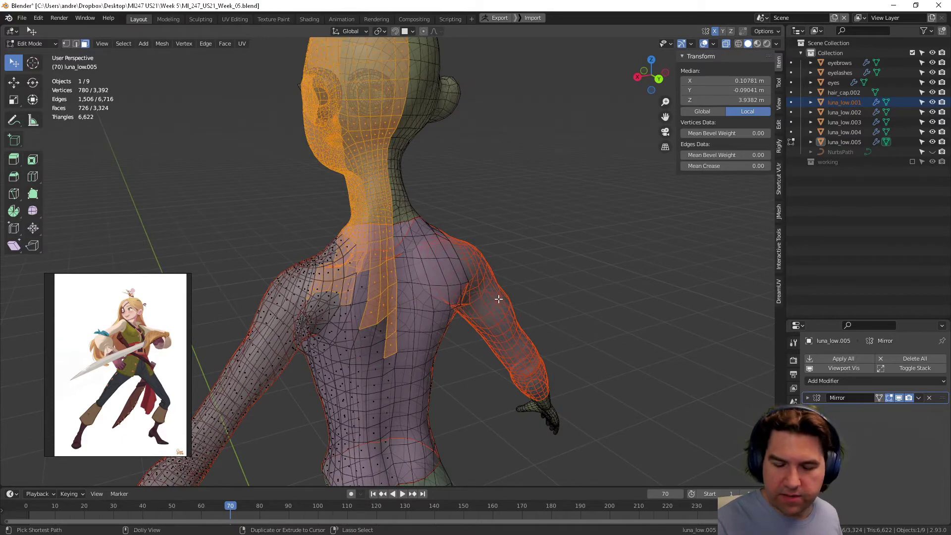
{"action": "key", "text": "ctrl+z"}
{"action": "key", "text": "ctrl+z"}
Add the faces on top of the shoulder along the base of the neck to the neckline selection
{"action": "middle_click_drag", "start_coordinate": [424, 289], "coordinate": [536, 305]}
{"action": "left_click", "coordinate": [318, 272], "text": "shift"}
{"action": "middle_click_drag", "start_coordinate": [377, 264], "coordinate": [328, 271]}
{"action": "left_click", "coordinate": [328, 239], "text": "shift"}
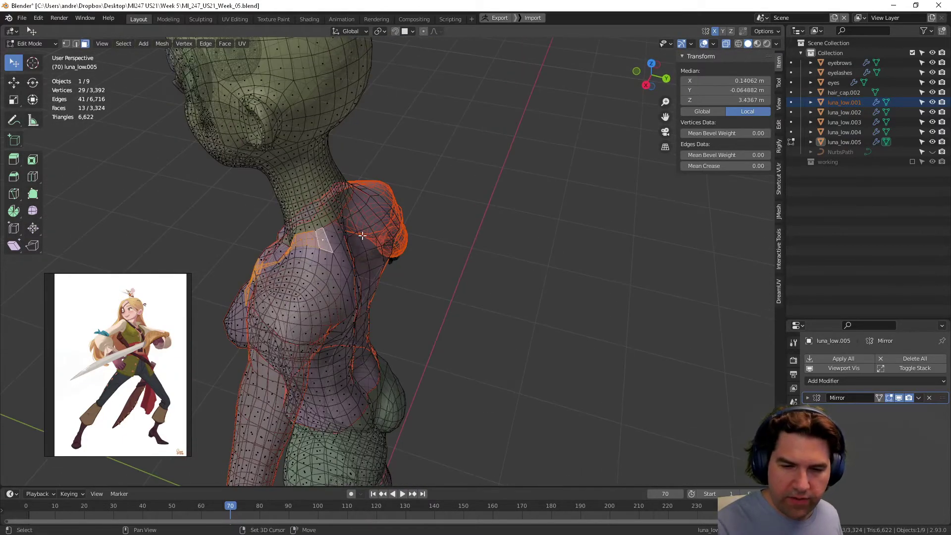
{"action": "middle_click_drag", "start_coordinate": [383, 218], "coordinate": [391, 276]}
{"action": "left_click", "coordinate": [353, 221], "text": "shift"}
{"action": "left_click", "coordinate": [387, 211], "text": "shift"}
{"action": "left_click", "coordinate": [395, 208], "text": "shift"}
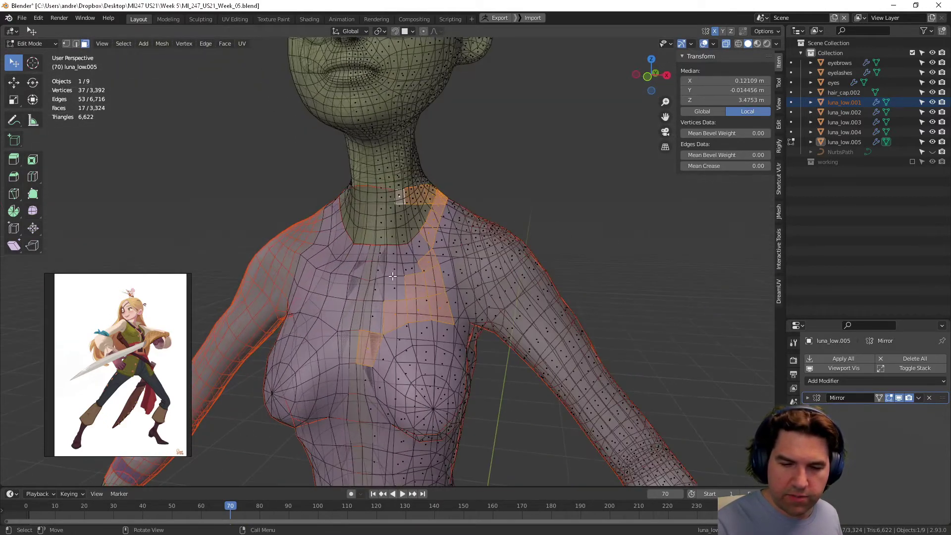
Circle-select the upper chest and front neck faces inside the neckline
{"action": "key", "text": "c"}
{"action": "mouse_move", "coordinate": [378, 307]}
{"action": "left_mouse_down"}
{"action": "mouse_move", "coordinate": [379, 330]}
{"action": "mouse_move", "coordinate": [418, 248]}
{"action": "mouse_move", "coordinate": [391, 230]}
{"action": "mouse_move", "coordinate": [416, 218]}
{"action": "mouse_move", "coordinate": [419, 228]}
{"action": "mouse_move", "coordinate": [406, 193]}
{"action": "mouse_move", "coordinate": [475, 174]}
{"action": "left_mouse_up"}
{"action": "right_click", "coordinate": [485, 169]}
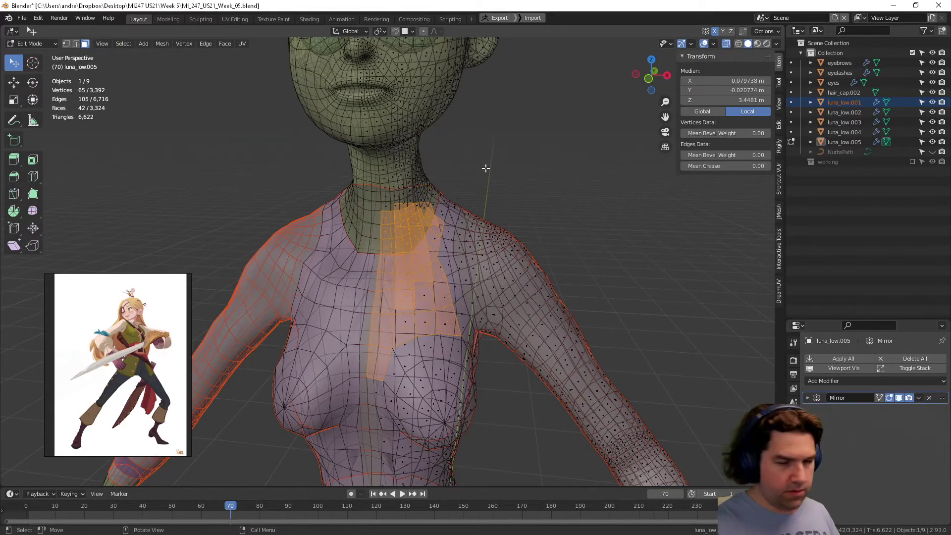
Add the faces around the side of the neck base toward the upper back to the selection
{"action": "middle_click_drag", "start_coordinate": [549, 194], "coordinate": [364, 258]}
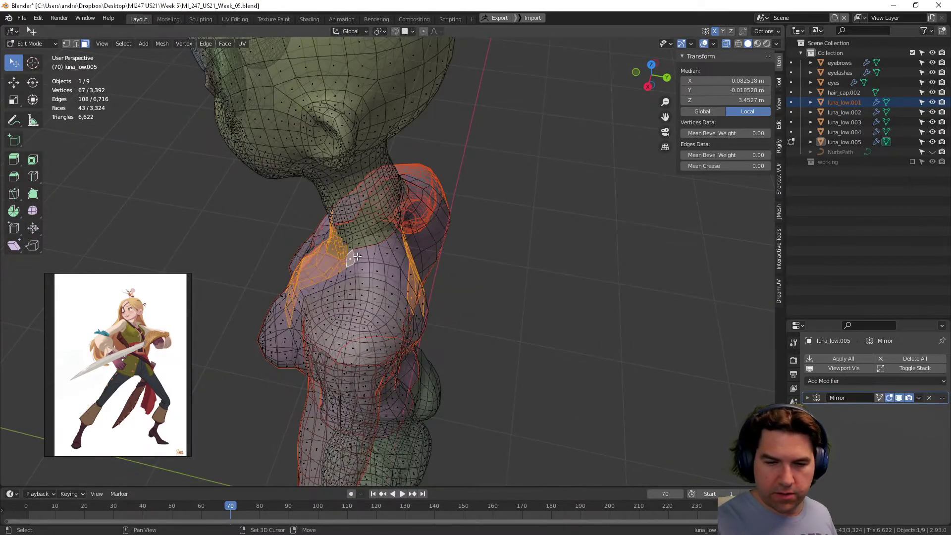
{"action": "left_click", "coordinate": [364, 256], "text": "shift"}
{"action": "left_click", "coordinate": [372, 254], "text": "shift"}
{"action": "left_click", "coordinate": [385, 252], "text": "shift"}
{"action": "middle_click_drag", "start_coordinate": [424, 240], "coordinate": [607, 115]}
{"action": "left_click", "coordinate": [370, 229], "text": "shift"}
{"action": "left_click", "coordinate": [386, 225], "text": "shift"}
{"action": "left_click", "coordinate": [391, 221], "text": "shift"}
{"action": "left_click", "coordinate": [395, 218], "text": "shift"}
Add the whole head and remaining neck faces to the selection with the lasso in the right side view
{"action": "left_click", "coordinate": [649, 77]}
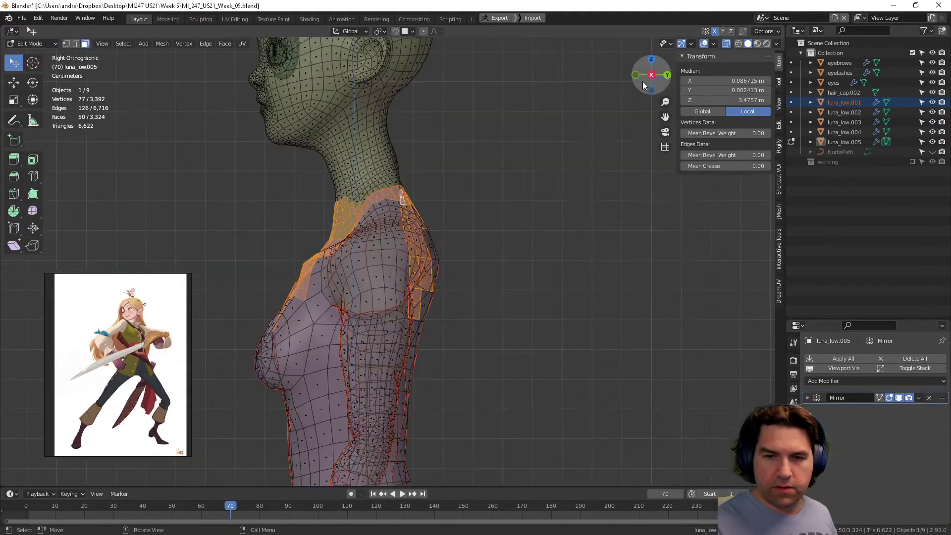
{"action": "scroll", "coordinate": [462, 304], "scroll_direction": "up", "scroll_amount": 5, "text": "shift"}
{"action": "mouse_move", "coordinate": [5, 68]}
{"action": "left_mouse_down"}
{"action": "mouse_move", "coordinate": [56, 65]}
{"action": "mouse_move", "coordinate": [82, 117]}
{"action": "left_mouse_up"}
{"action": "mouse_move", "coordinate": [311, 290]}
{"action": "left_mouse_down", "text": "shift"}
{"action": "mouse_move", "coordinate": [347, 209]}
{"action": "mouse_move", "coordinate": [428, 253]}
{"action": "left_mouse_up", "text": "shift"}
{"action": "mouse_move", "coordinate": [319, 315]}
{"action": "left_mouse_down", "text": "shift"}
{"action": "mouse_move", "coordinate": [434, 256]}
{"action": "mouse_move", "coordinate": [404, 58]}
{"action": "mouse_move", "coordinate": [199, 232]}
{"action": "mouse_move", "coordinate": [342, 292]}
{"action": "left_mouse_up", "text": "shift"}
{"action": "middle_click_drag", "start_coordinate": [461, 287], "coordinate": [380, 343]}
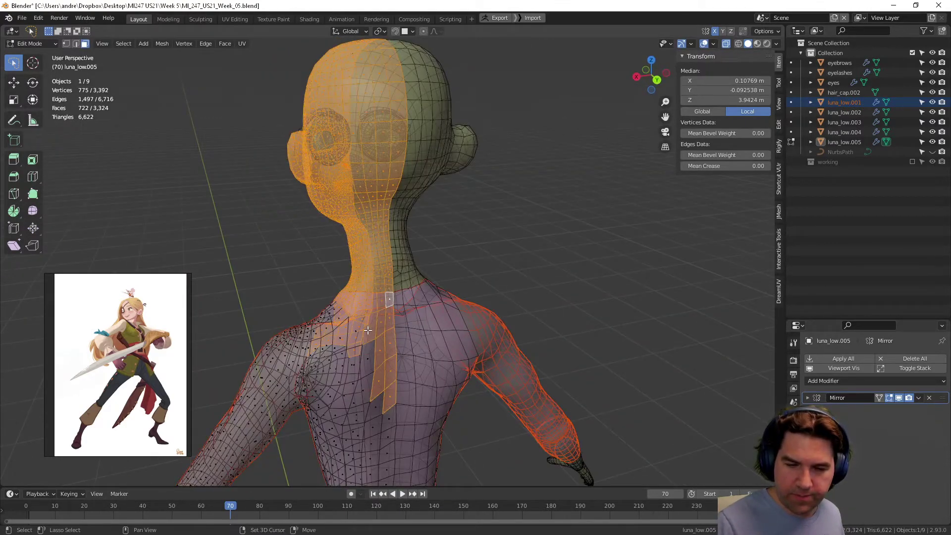
Switch to the Tweak selection tool and deselect the lowest faces down the centre of the upper back
{"action": "left_click_drag", "start_coordinate": [17, 67], "coordinate": [52, 65]}
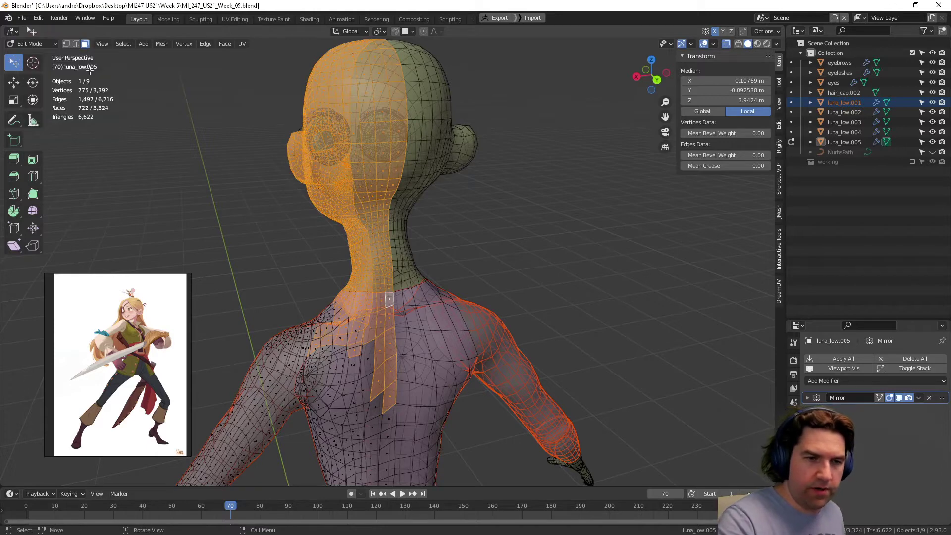
{"action": "left_click", "coordinate": [387, 389], "text": "shift"}
{"action": "left_click", "coordinate": [383, 384], "text": "shift"}
{"action": "left_click", "coordinate": [379, 381], "text": "shift"}
{"action": "left_click", "coordinate": [389, 373], "text": "shift"}
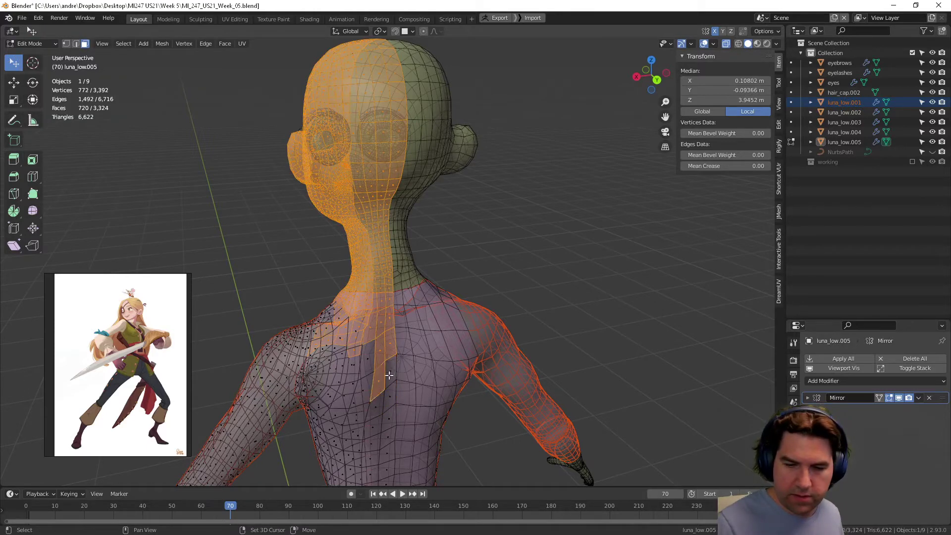
{"action": "left_click", "coordinate": [380, 380], "text": "shift"}
Refine the front neckline selection face by face, trimming the chest faces into a narrow V-like opening
{"action": "middle_click_drag", "start_coordinate": [402, 334], "coordinate": [488, 282]}
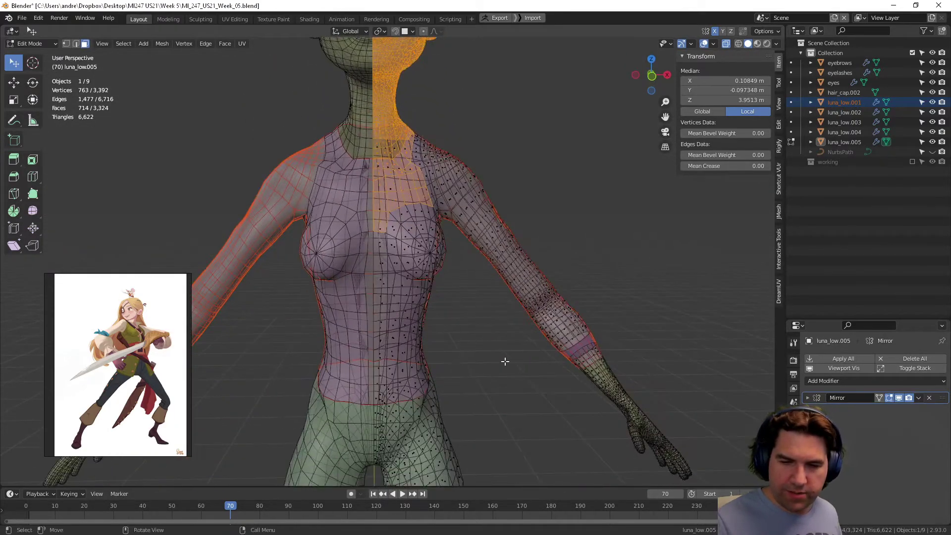
{"action": "middle_click_drag", "start_coordinate": [506, 361], "coordinate": [419, 232]}
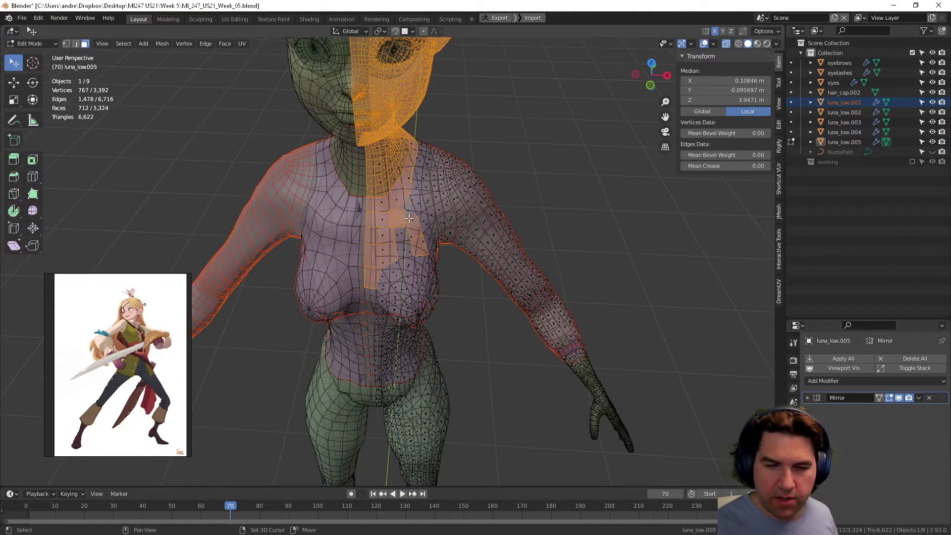
{"action": "middle_click_drag", "start_coordinate": [404, 226], "coordinate": [409, 217]}
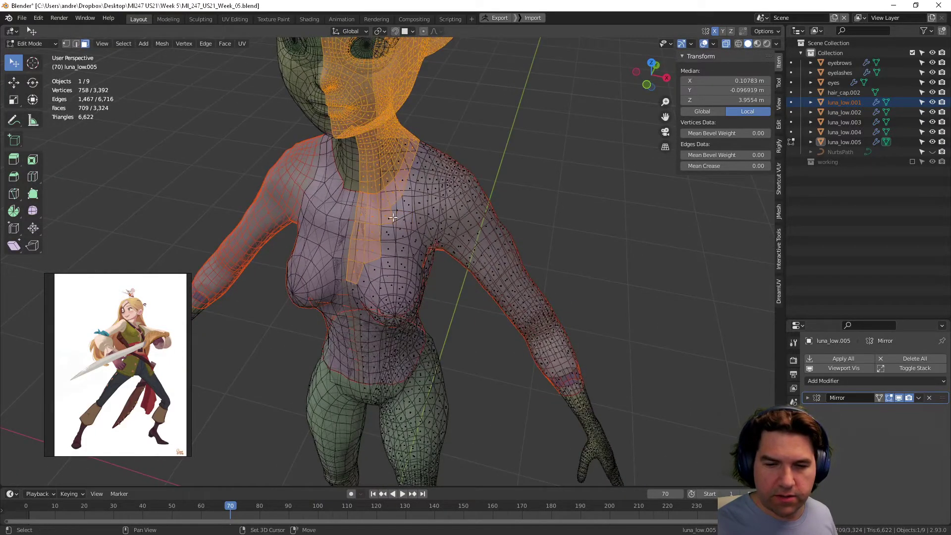
{"action": "left_click", "coordinate": [393, 217], "text": "shift"}
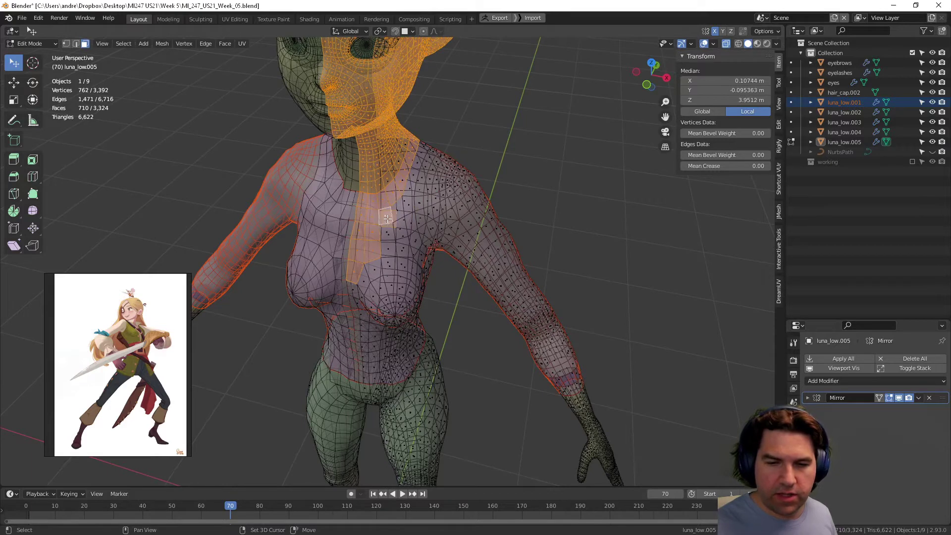
{"action": "middle_click_drag", "start_coordinate": [394, 219], "coordinate": [420, 210]}
{"action": "scroll", "coordinate": [407, 224], "scroll_direction": "down", "scroll_amount": 6}
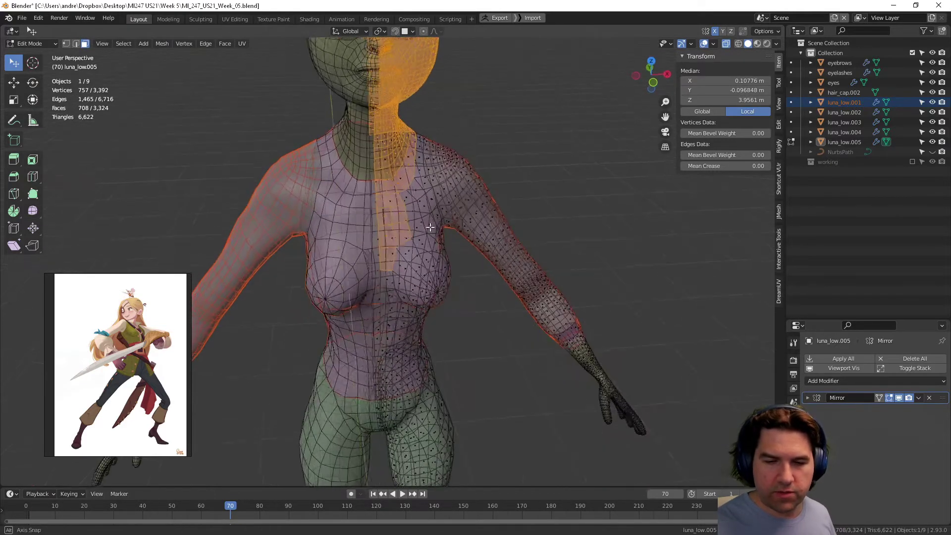
Convert the head and neckline face selection to its outline with Select Boundary Loop
{"action": "middle_click_drag", "start_coordinate": [448, 310], "coordinate": [504, 295]}
{"action": "scroll", "coordinate": [522, 240], "scroll_direction": "up", "scroll_amount": 3}
{"action": "mouse_move", "coordinate": [522, 239]}
{"action": "middle_mouse_down"}
{"action": "mouse_move", "coordinate": [584, 259]}
{"action": "mouse_move", "coordinate": [506, 266]}
{"action": "mouse_move", "coordinate": [507, 331]}
{"action": "mouse_move", "coordinate": [529, 288]}
{"action": "mouse_move", "coordinate": [531, 242]}
{"action": "middle_mouse_up"}
{"action": "key", "text": "F3"}
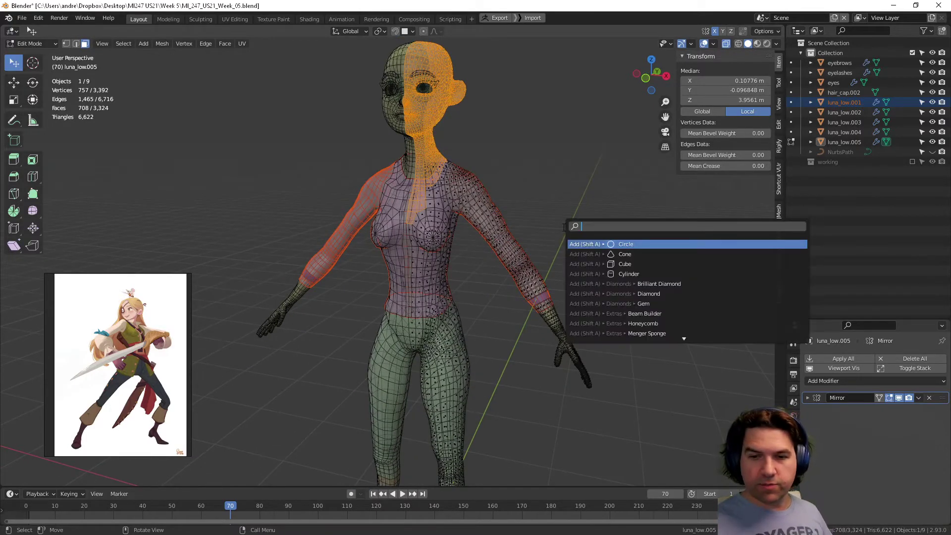
{"action": "type", "text": "bound"}
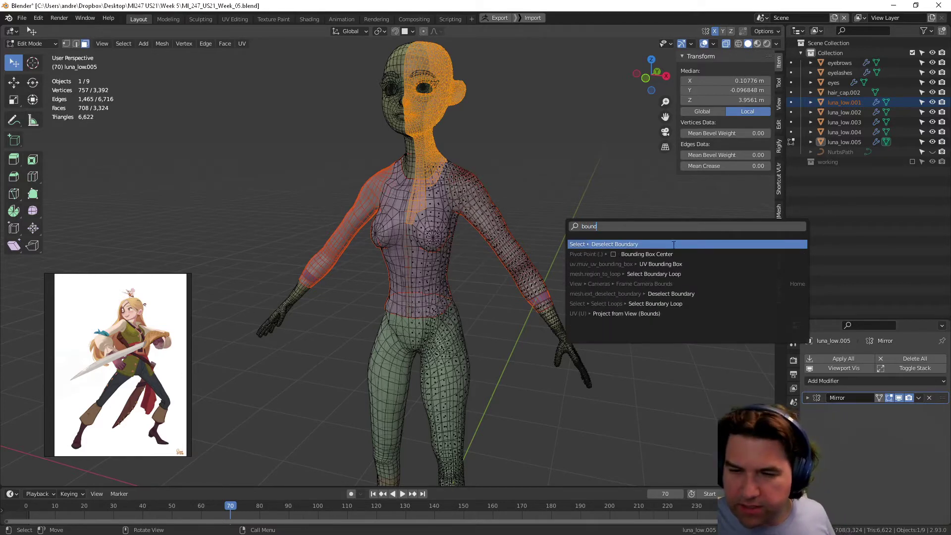
{"action": "left_click", "coordinate": [685, 274]}
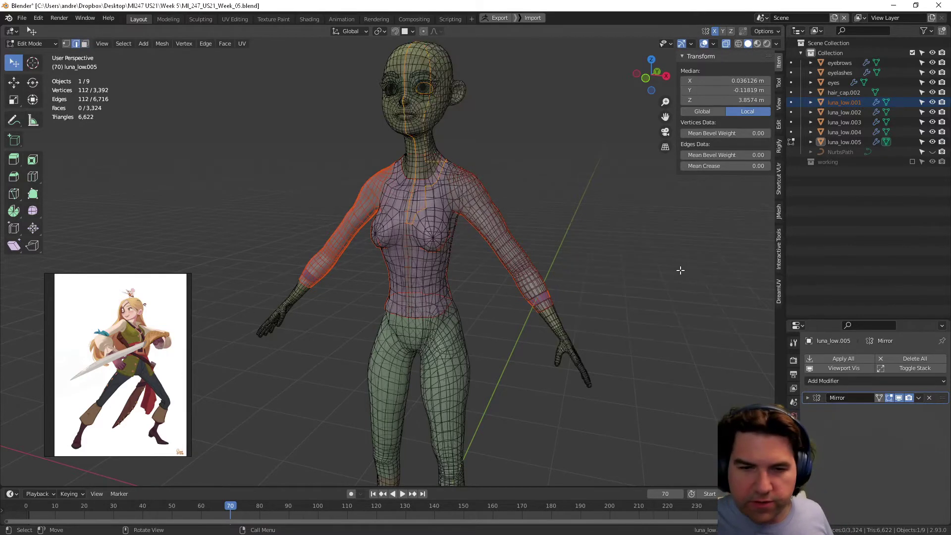
Split the mesh along the selected boundary edges with Edge Split
{"action": "middle_click_drag", "start_coordinate": [679, 270], "coordinate": [584, 249]}
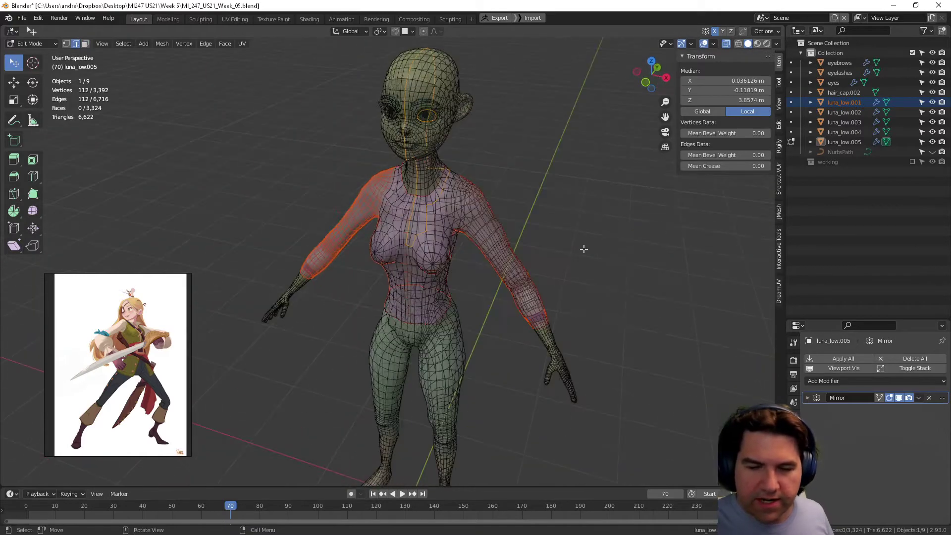
{"action": "right_click", "coordinate": [572, 198]}
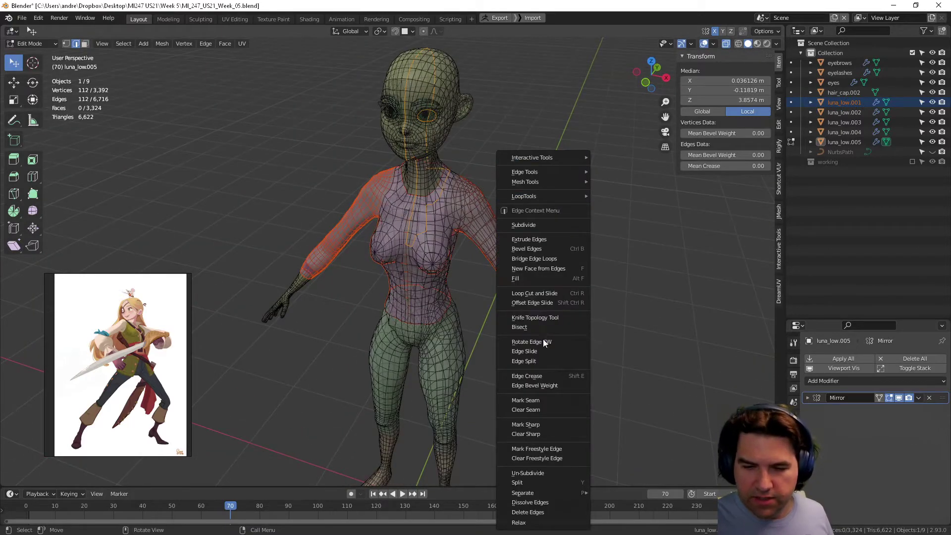
{"action": "left_click", "coordinate": [543, 361]}
Select the linked torso, arm and leg faces in face mode, delete them, and return to Object Mode
{"action": "middle_click_drag", "start_coordinate": [544, 350], "coordinate": [609, 272]}
{"action": "key", "text": "alt+a"}
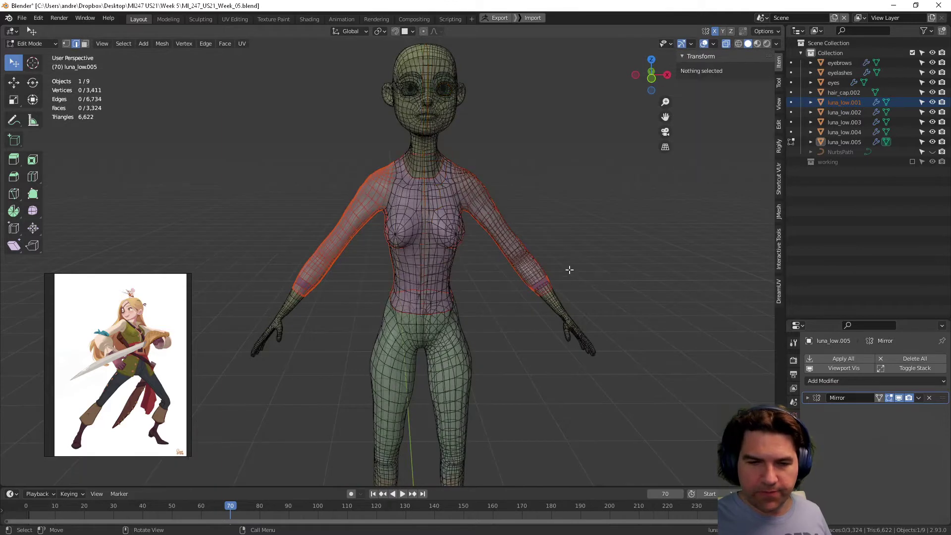
{"action": "key", "text": "3"}
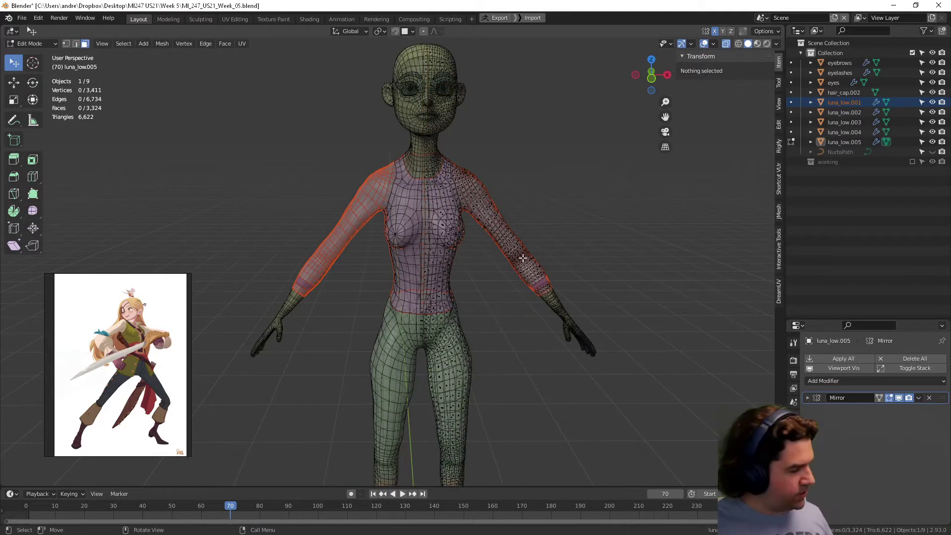
{"action": "key", "text": "l"}
{"action": "middle_click_drag", "start_coordinate": [563, 375], "coordinate": [510, 386]}
{"action": "middle_click_drag", "start_coordinate": [510, 386], "coordinate": [486, 204], "text": "shift"}
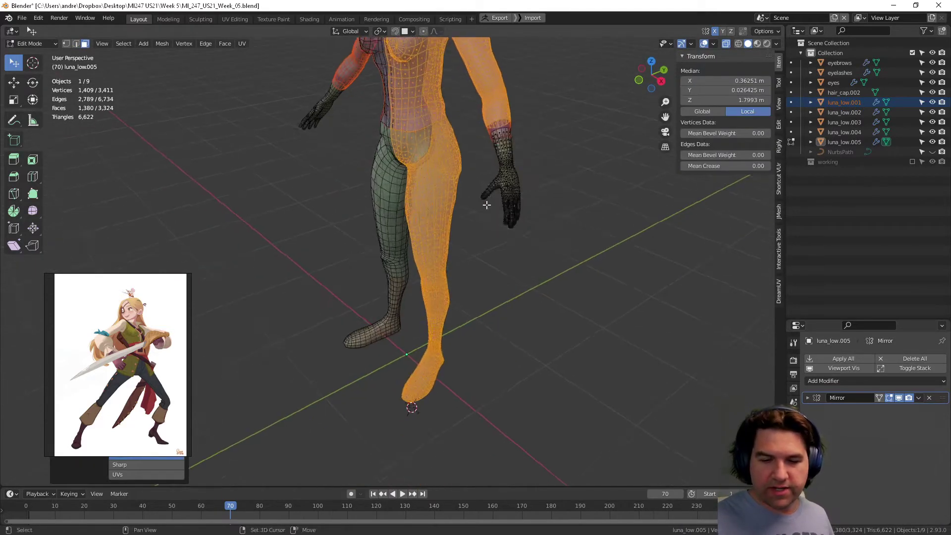
{"action": "middle_click_drag", "start_coordinate": [491, 290], "coordinate": [493, 276]}
{"action": "key", "text": "x"}
{"action": "left_click", "coordinate": [492, 263]}
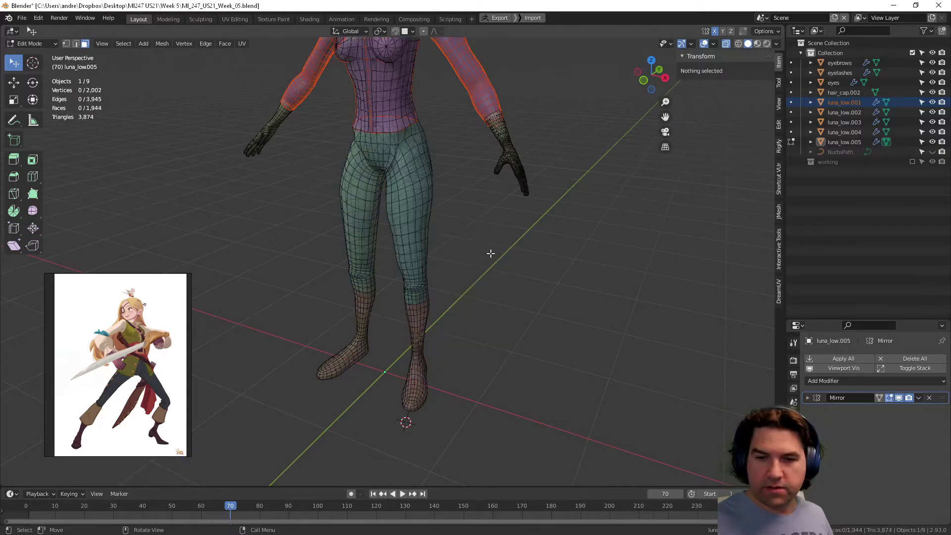
{"action": "middle_click_drag", "start_coordinate": [573, 134], "coordinate": [555, 323], "text": "shift"}
{"action": "key", "text": "Tab"}
Inspect how the remaining head, neckline and hands of luna_low.005 meet the top's collar and sleeves
{"action": "left_click", "coordinate": [504, 280]}
{"action": "middle_click_drag", "start_coordinate": [503, 284], "coordinate": [520, 274]}
{"action": "left_click", "coordinate": [509, 373]}
{"action": "middle_click_drag", "start_coordinate": [479, 304], "coordinate": [520, 306]}
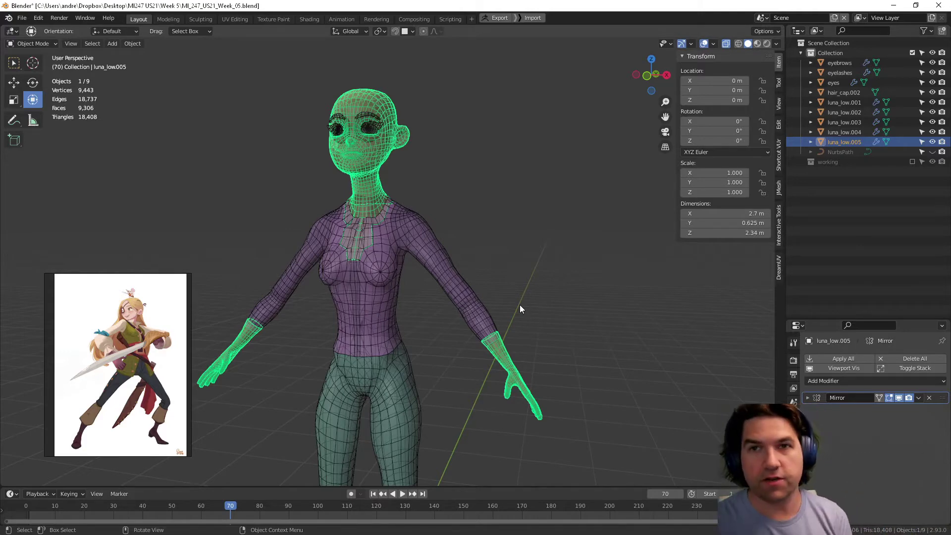
{"action": "mouse_move", "coordinate": [519, 305]}
{"action": "middle_mouse_down"}
{"action": "mouse_move", "coordinate": [475, 311]}
{"action": "mouse_move", "coordinate": [519, 335]}
{"action": "mouse_move", "coordinate": [513, 268]}
{"action": "mouse_move", "coordinate": [532, 305]}
{"action": "middle_mouse_up"}
{"action": "left_click", "coordinate": [549, 287]}
{"action": "middle_click_drag", "start_coordinate": [528, 171], "coordinate": [526, 284], "text": "shift"}
{"action": "mouse_move", "coordinate": [526, 283]}
{"action": "middle_mouse_down", "text": "ctrl"}
{"action": "mouse_move", "coordinate": [528, 320]}
{"action": "mouse_move", "coordinate": [518, 296]}
{"action": "middle_mouse_up", "text": "ctrl"}
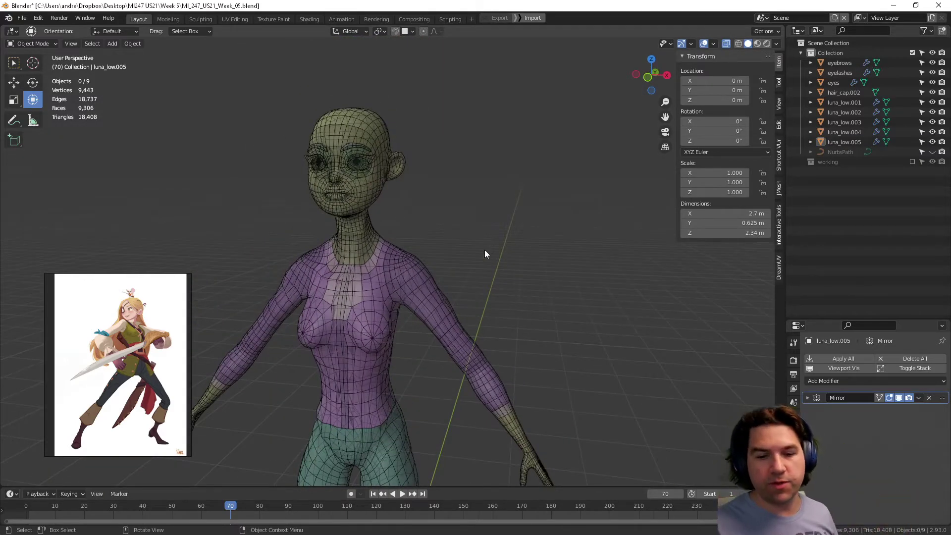
{"action": "middle_click_drag", "start_coordinate": [485, 253], "coordinate": [532, 261]}
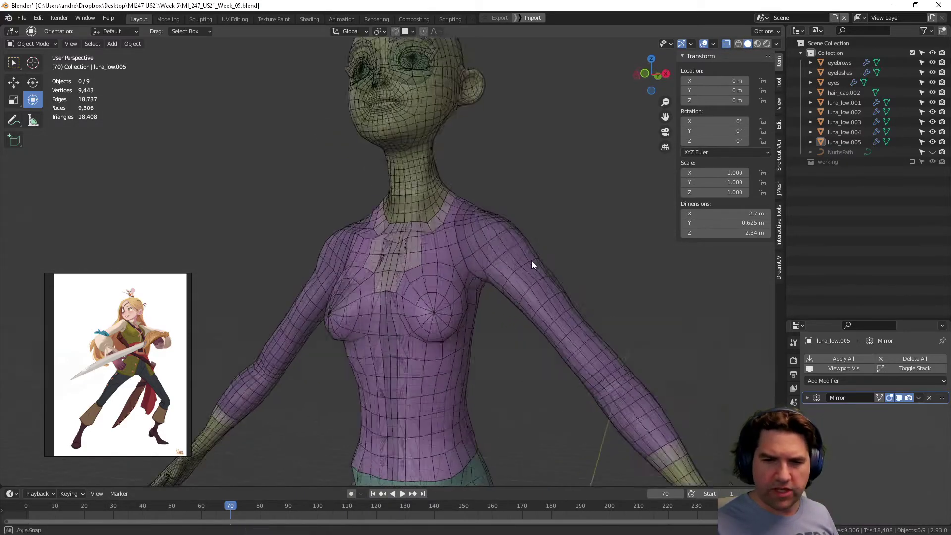
{"action": "middle_click_drag", "start_coordinate": [602, 210], "coordinate": [497, 293], "text": "shift"}
Turn off X-ray and enter Edit Mode on the purple top, luna_low.001
{"action": "key", "text": "alt+z"}
{"action": "left_click", "coordinate": [547, 263]}
{"action": "key", "text": "Tab"}
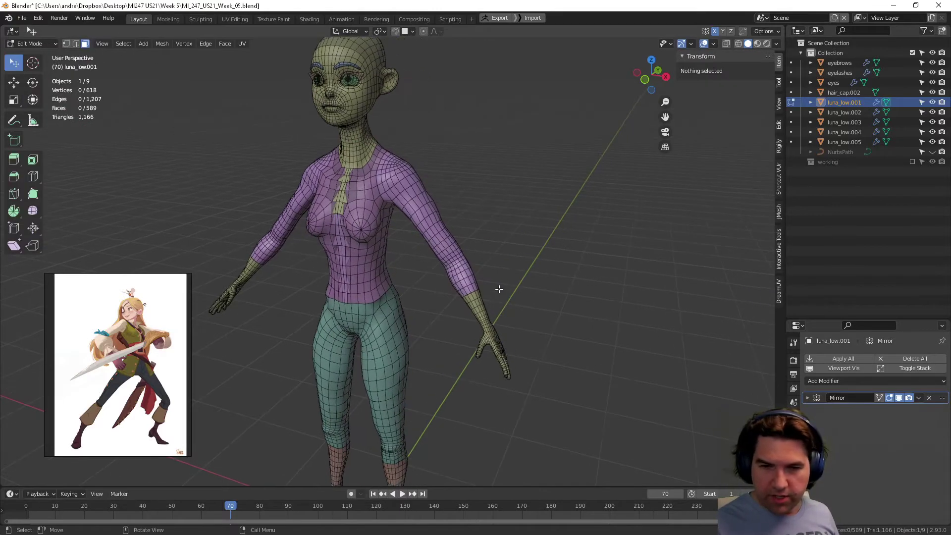
Select two neighbouring face loops around the forearm near the sleeve's end
{"action": "scroll", "coordinate": [499, 289], "scroll_direction": "up", "scroll_amount": 4}
{"action": "left_click", "coordinate": [527, 308]}
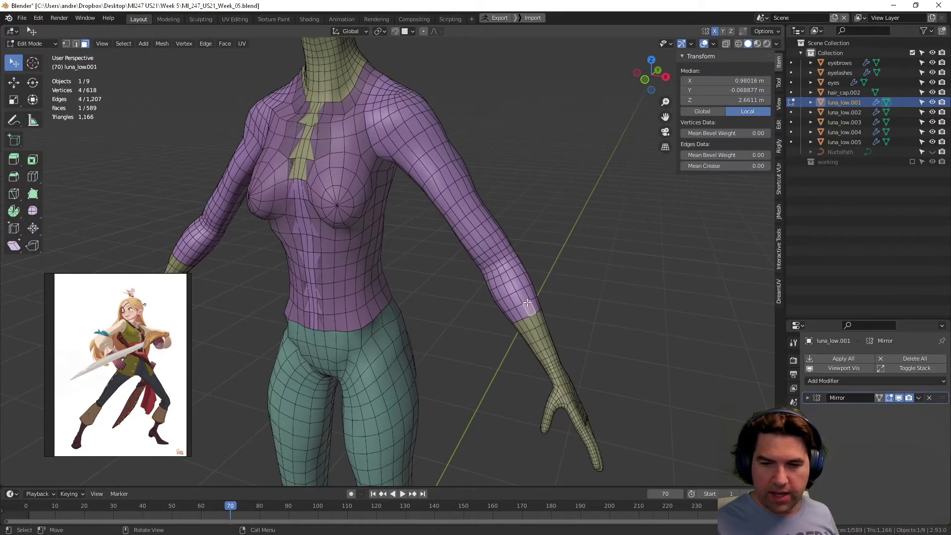
{"action": "left_click", "coordinate": [525, 295], "text": "alt"}
{"action": "left_click", "coordinate": [523, 281], "text": "alt+shift"}
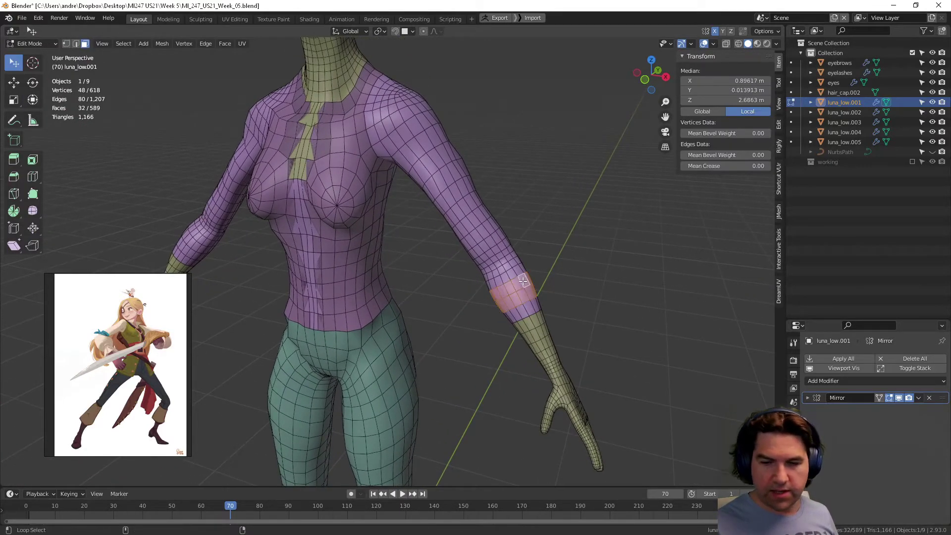
{"action": "middle_click_drag", "start_coordinate": [542, 279], "coordinate": [444, 295]}
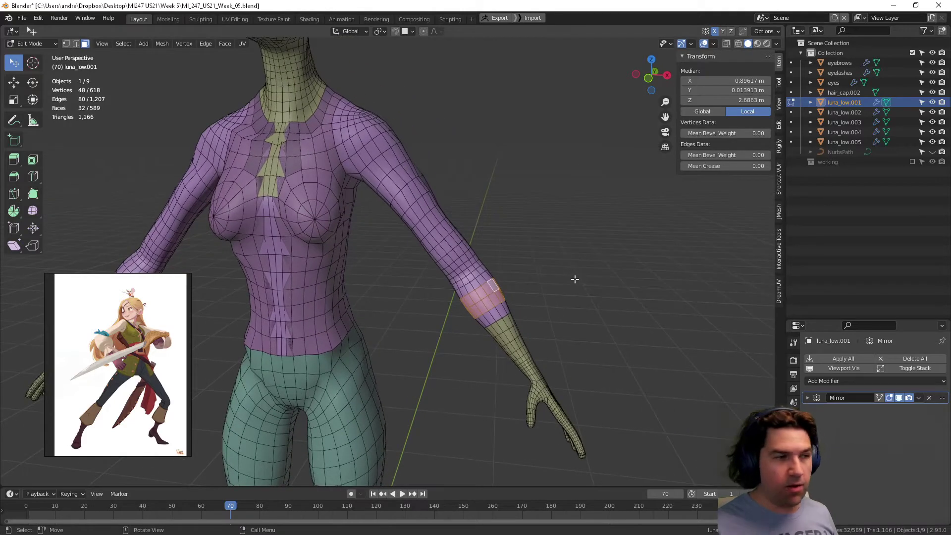
{"action": "middle_click_drag", "start_coordinate": [574, 280], "coordinate": [560, 276]}
{"action": "key", "text": "ctrl+Tab"}
{"action": "left_click", "coordinate": [509, 292]}
{"action": "key", "text": "Tab"}
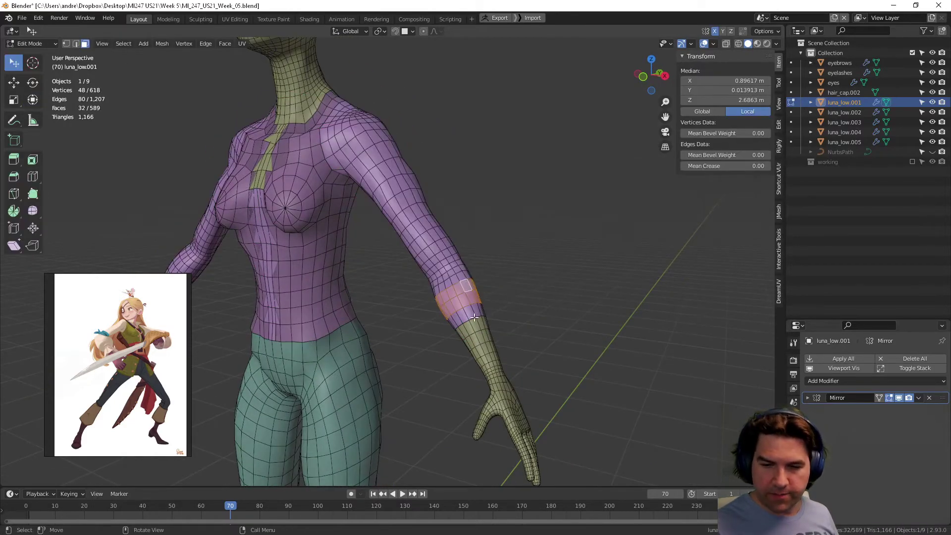
Extrude the edge loop at the sleeve's open end toward the wrist and scale it up into a flared cuff
{"action": "left_click", "coordinate": [474, 318]}
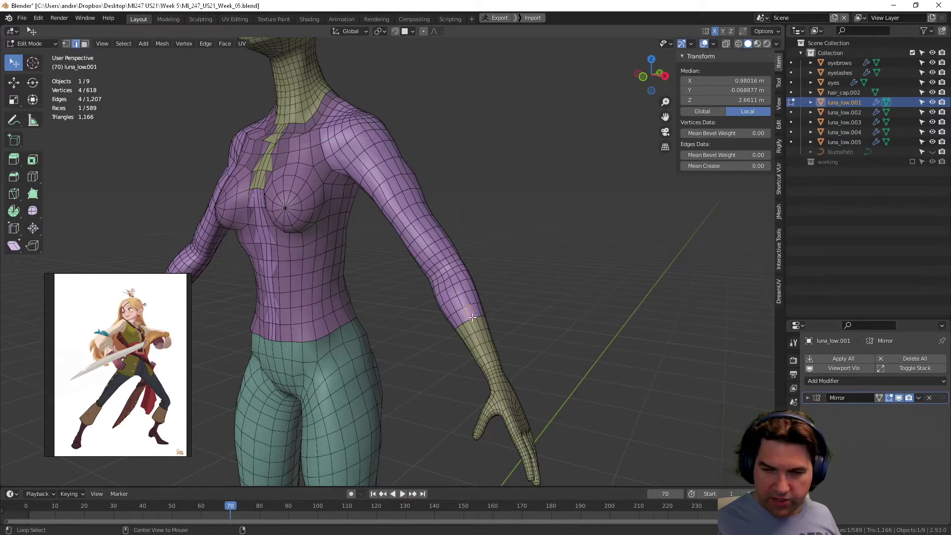
{"action": "left_click", "coordinate": [472, 318], "text": "alt"}
{"action": "middle_click_drag", "start_coordinate": [499, 314], "coordinate": [524, 301]}
{"action": "left_click", "coordinate": [649, 76]}
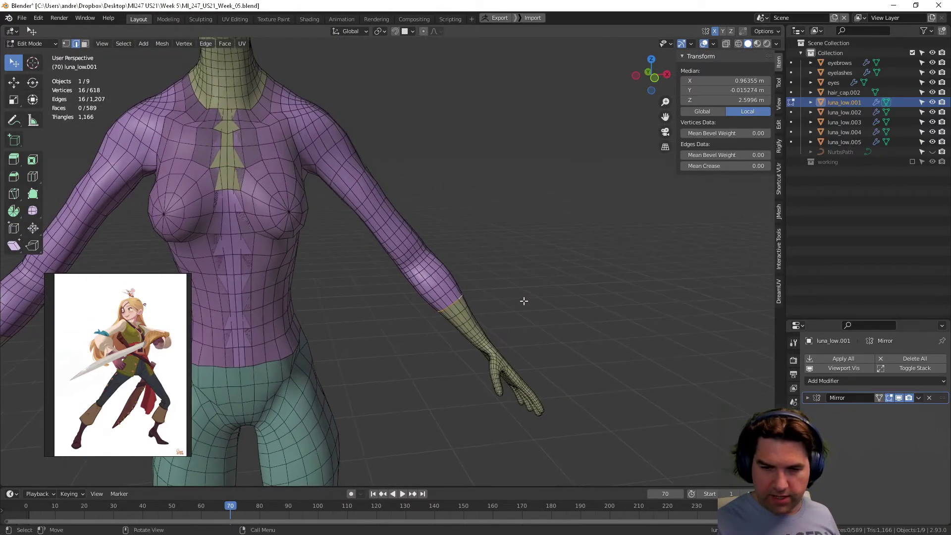
{"action": "key", "text": "e"}
{"action": "left_click", "coordinate": [564, 340]}
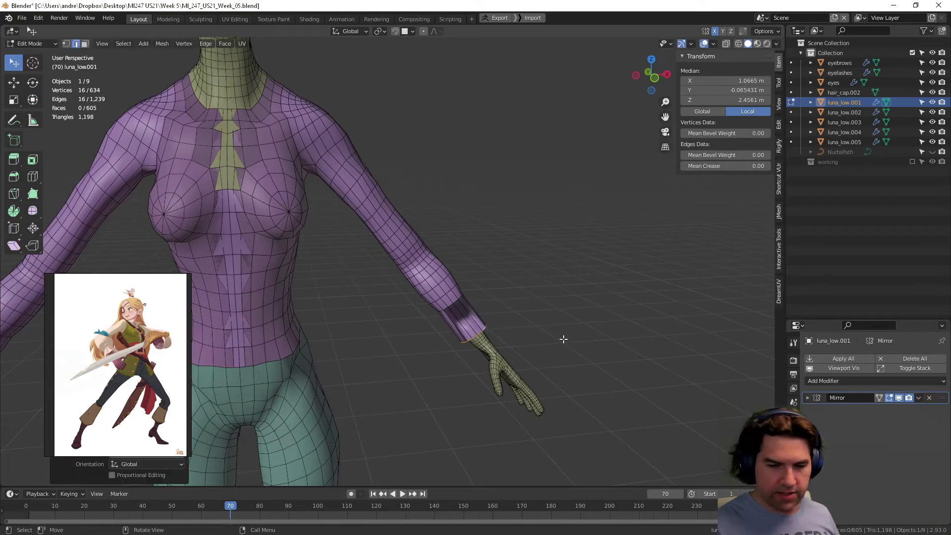
{"action": "key", "text": "s"}
{"action": "left_click", "coordinate": [623, 314]}
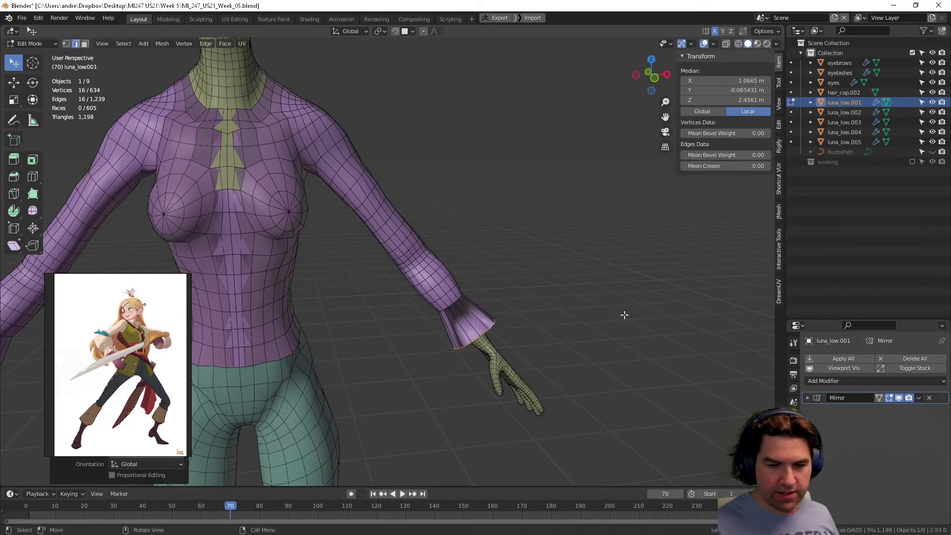
{"action": "middle_click_drag", "start_coordinate": [623, 314], "coordinate": [481, 282]}
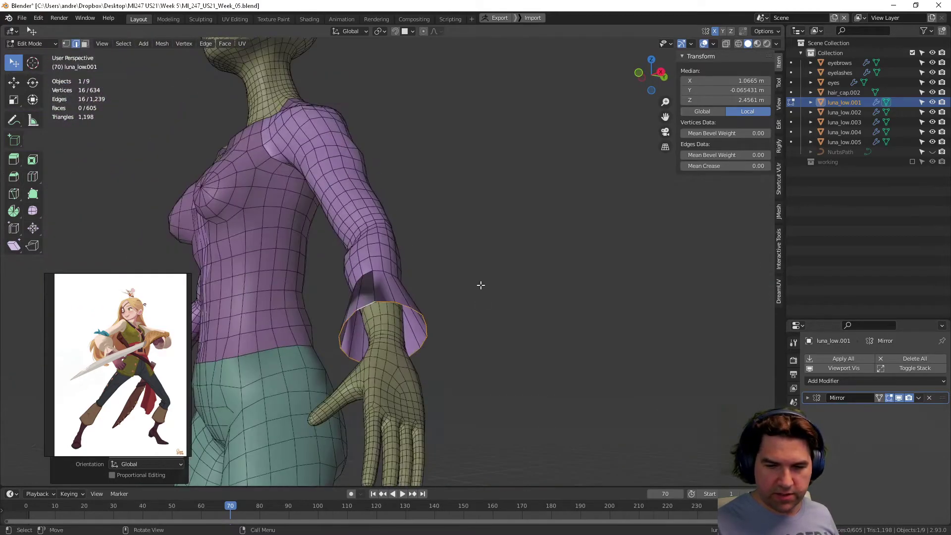
Move a single vertex on the seam above the flared cuff up the sleeve by about 0.013 m
{"action": "key", "text": "Tab"}
{"action": "key", "text": "Tab"}
{"action": "middle_click_drag", "start_coordinate": [425, 302], "coordinate": [450, 300]}
{"action": "key", "text": "1"}
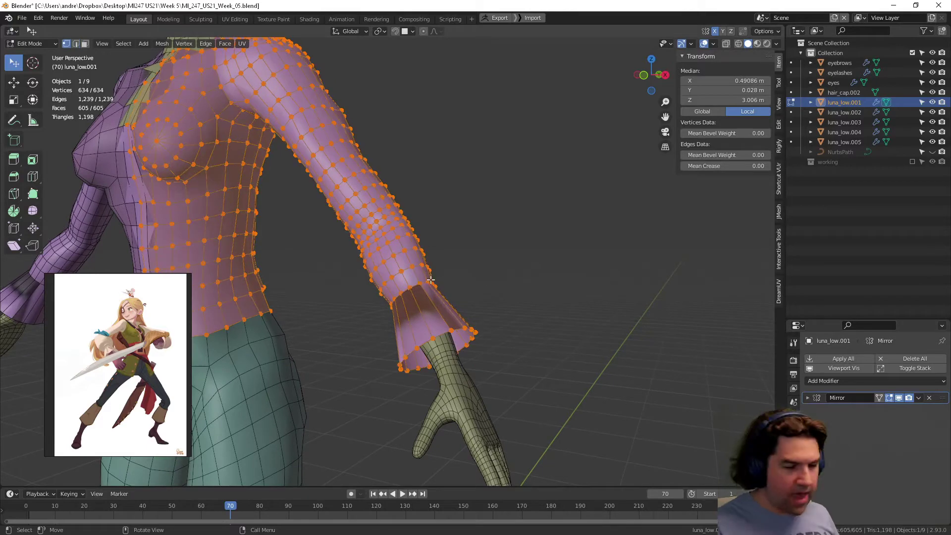
{"action": "left_click", "coordinate": [412, 287]}
{"action": "key", "text": "g"}
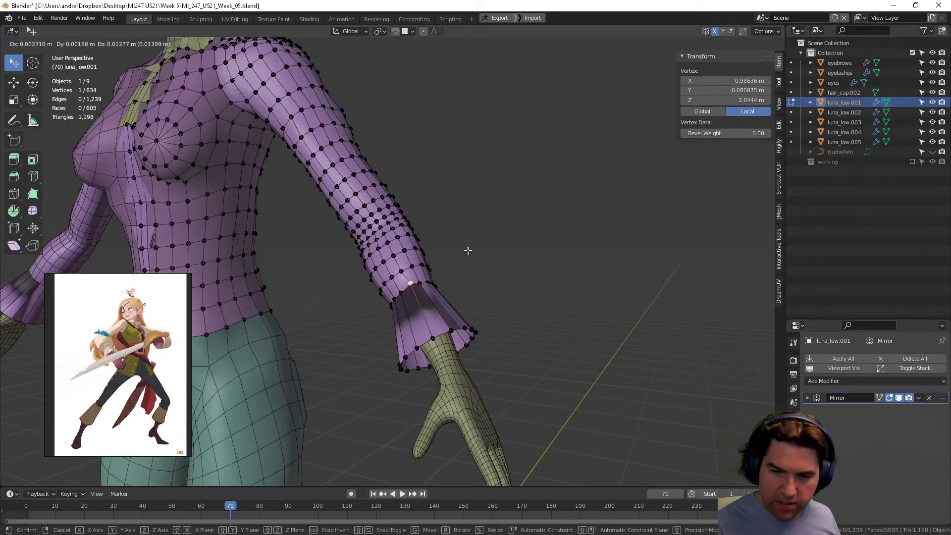
{"action": "left_click", "coordinate": [468, 253]}
Return to Object Mode and isolate the top, luna_low.001, in local view
{"action": "middle_click_drag", "start_coordinate": [471, 282], "coordinate": [522, 322]}
{"action": "key", "text": "ctrl+Tab"}
{"action": "left_click", "coordinate": [461, 323]}
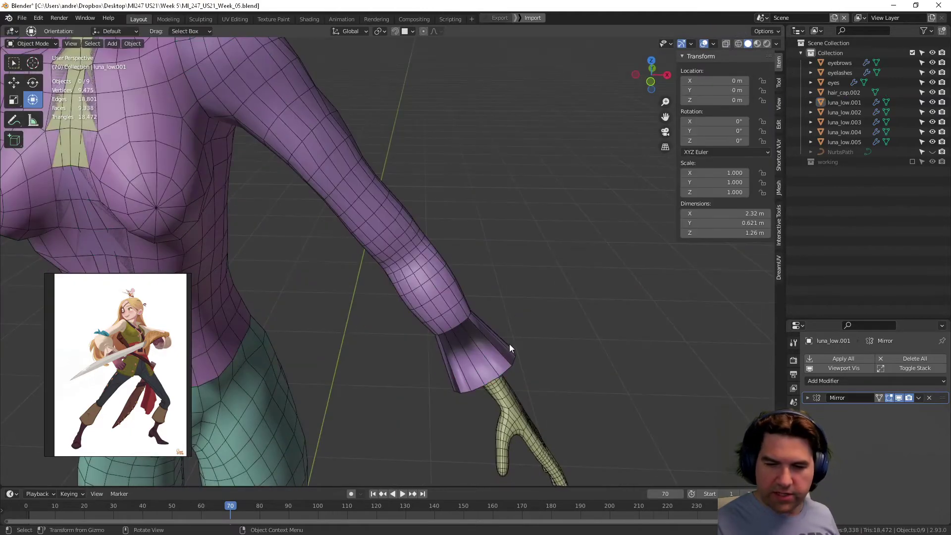
{"action": "key", "text": "slash"}
{"action": "key", "text": "slash"}
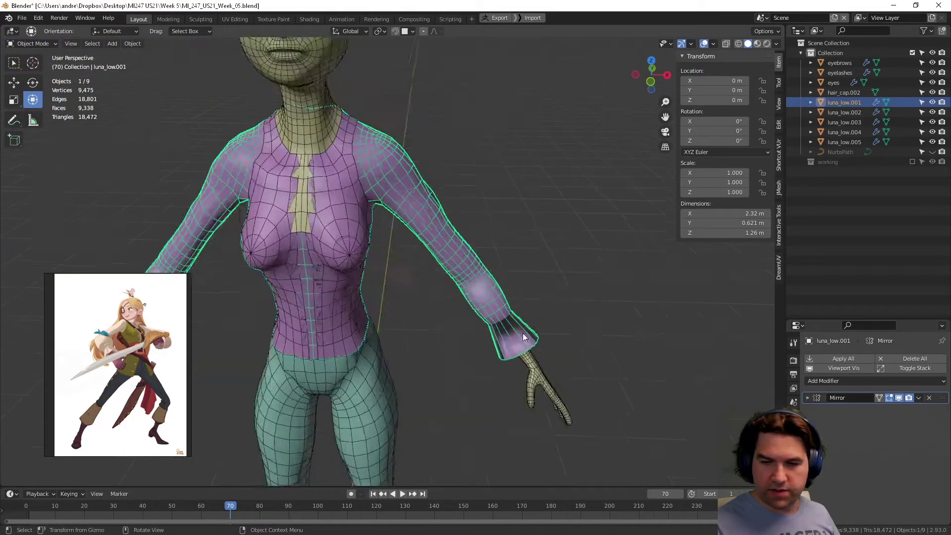
{"action": "key", "text": "KP_Divide"}
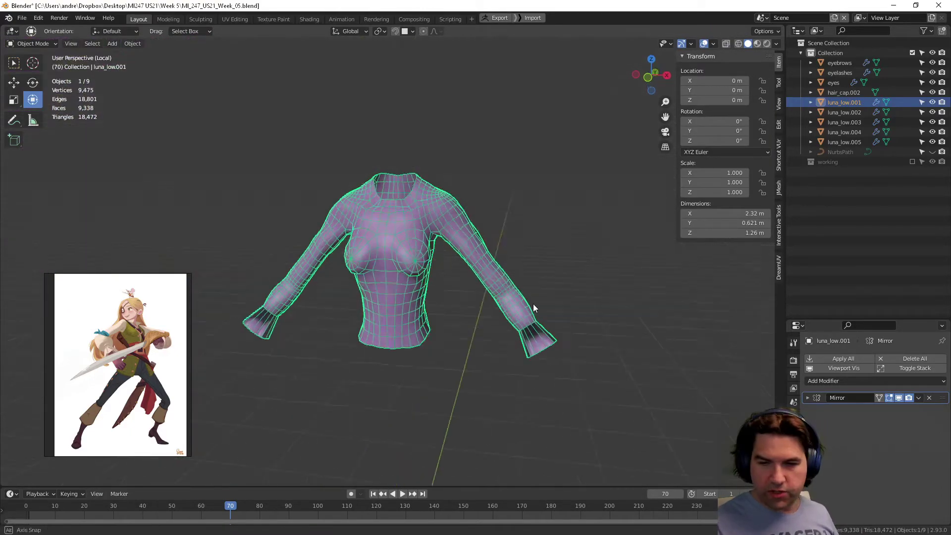
Check the top's normals around the sleeve cuff with the Face Orientation overlay, and turn the overlay back off
{"action": "scroll", "coordinate": [533, 305], "scroll_direction": "up", "scroll_amount": 4}
{"action": "middle_click_drag", "start_coordinate": [630, 312], "coordinate": [480, 252], "text": "shift"}
{"action": "left_click", "coordinate": [714, 43]}
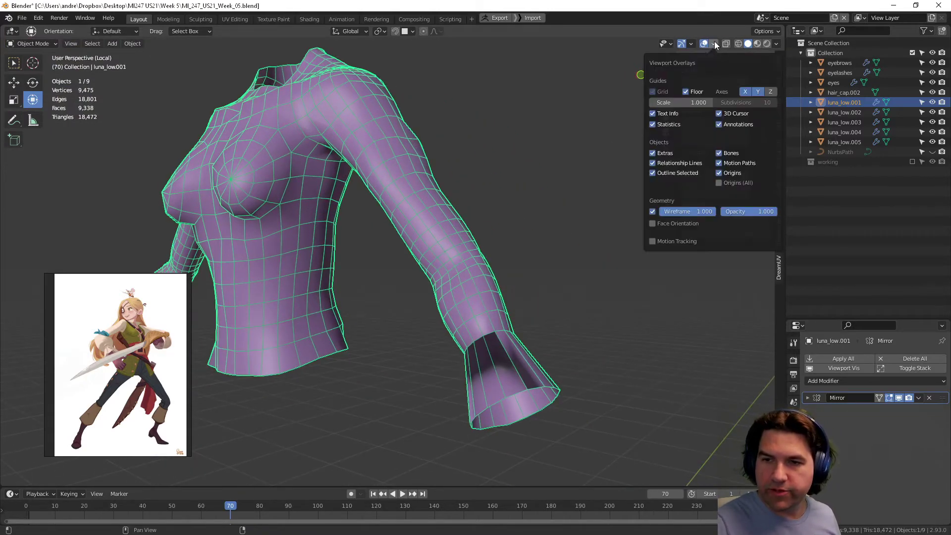
{"action": "left_click", "coordinate": [653, 224]}
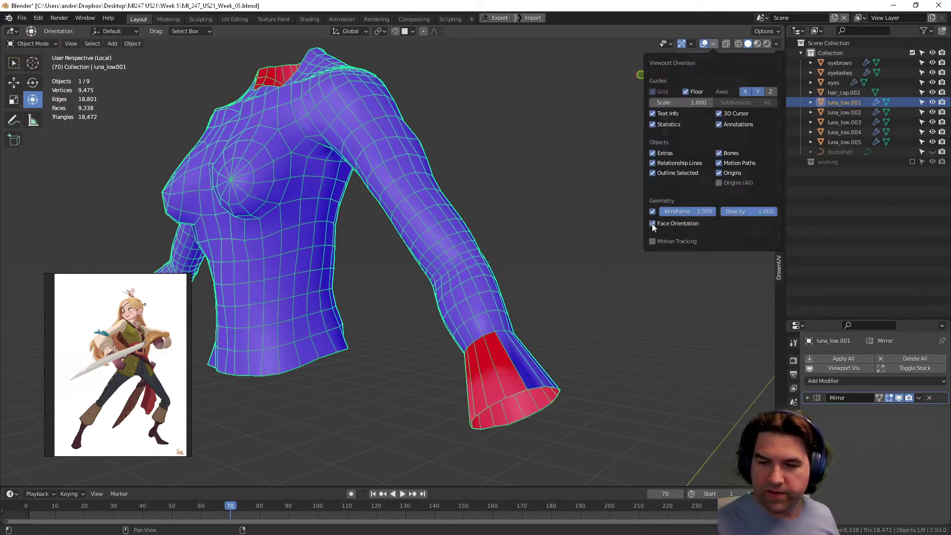
{"action": "left_click", "coordinate": [653, 224]}
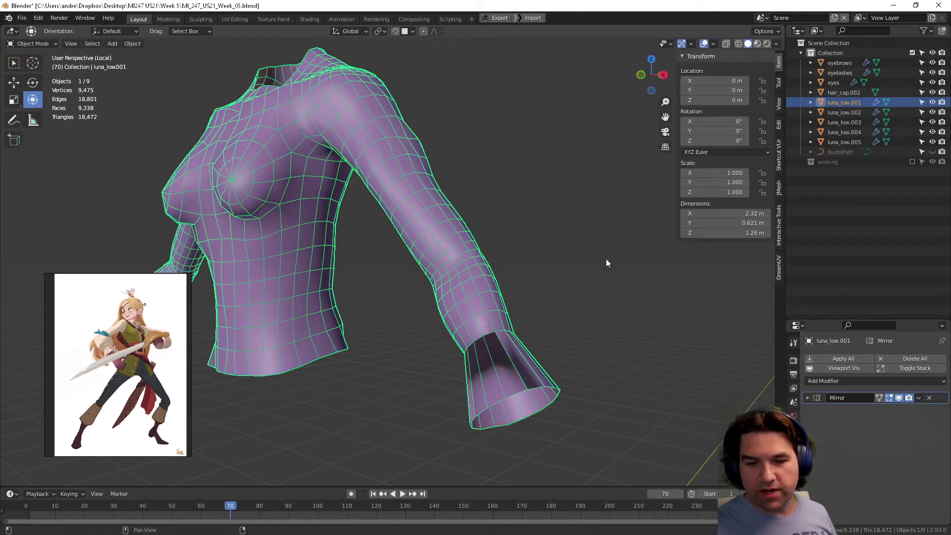
{"action": "middle_click_drag", "start_coordinate": [605, 259], "coordinate": [560, 340]}
{"action": "scroll", "coordinate": [584, 317], "scroll_direction": "up", "scroll_amount": 2}
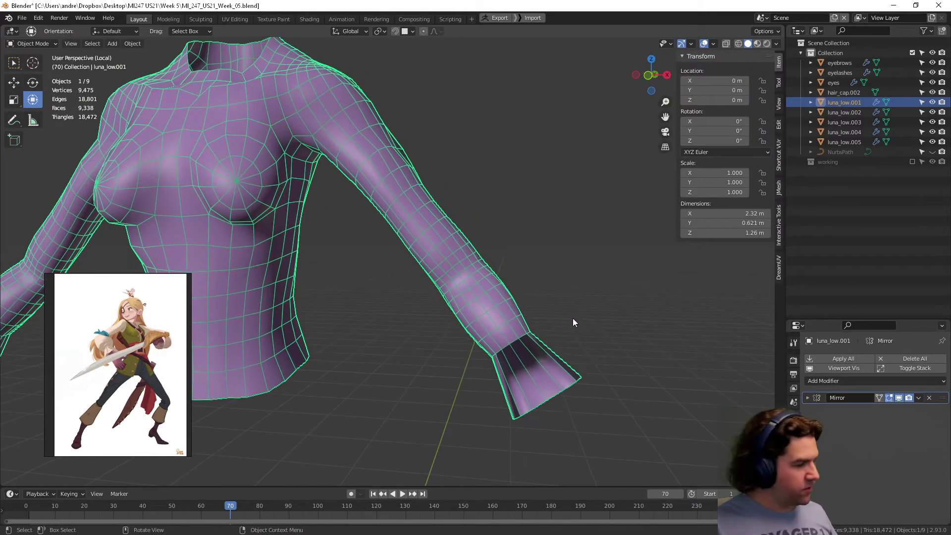
Select the top's entire mesh in Edit Mode and merge its vertices by distance
{"action": "key", "text": "Tab"}
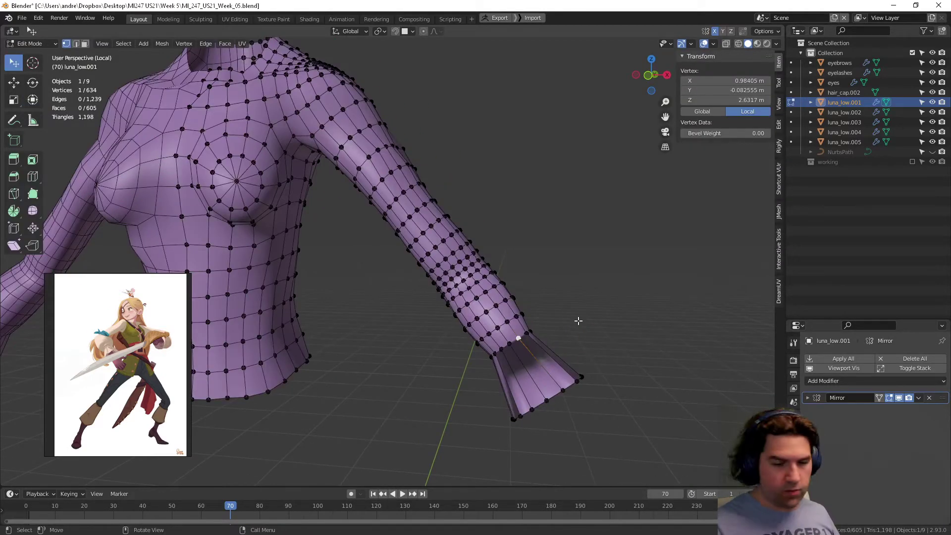
{"action": "middle_click_drag", "start_coordinate": [573, 335], "coordinate": [550, 325]}
{"action": "key", "text": "a"}
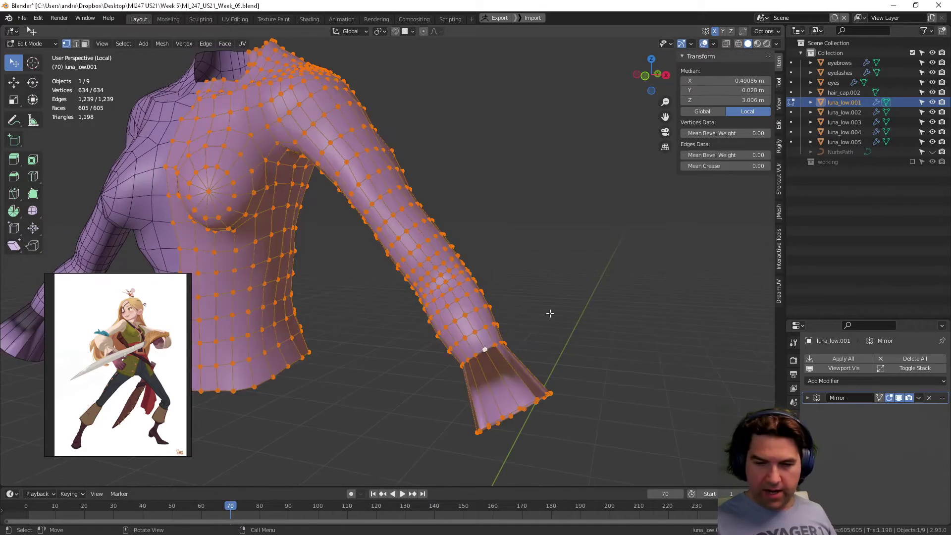
{"action": "key", "text": "m"}
{"action": "left_click", "coordinate": [544, 393]}
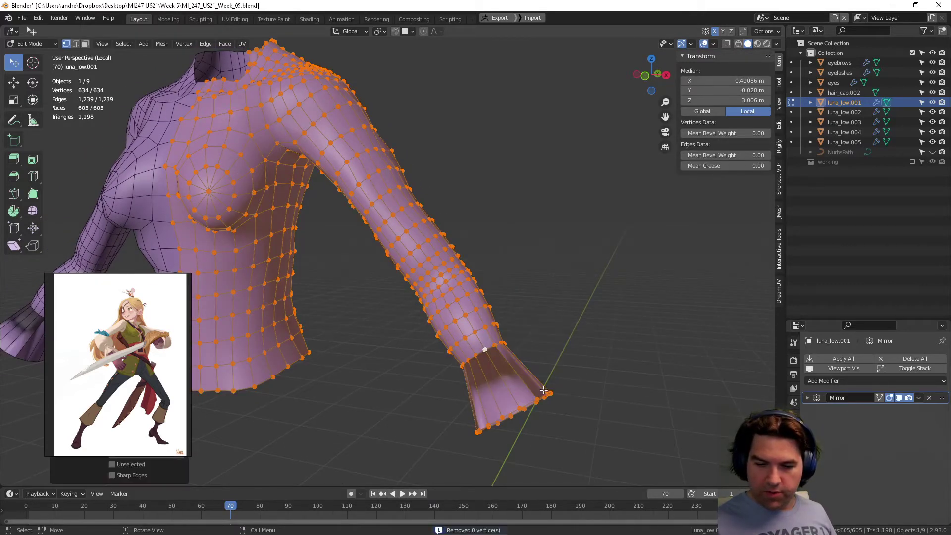
Recalculate the normals of the whole top to face outside and return to Object Mode
{"action": "middle_click_drag", "start_coordinate": [544, 347], "coordinate": [563, 342]}
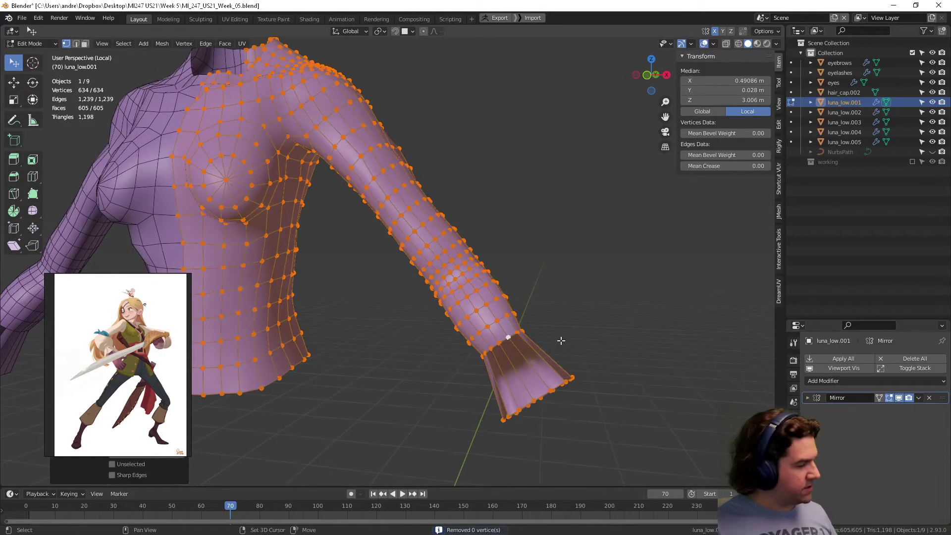
{"action": "key", "text": "shift+n"}
{"action": "key", "text": "Tab"}
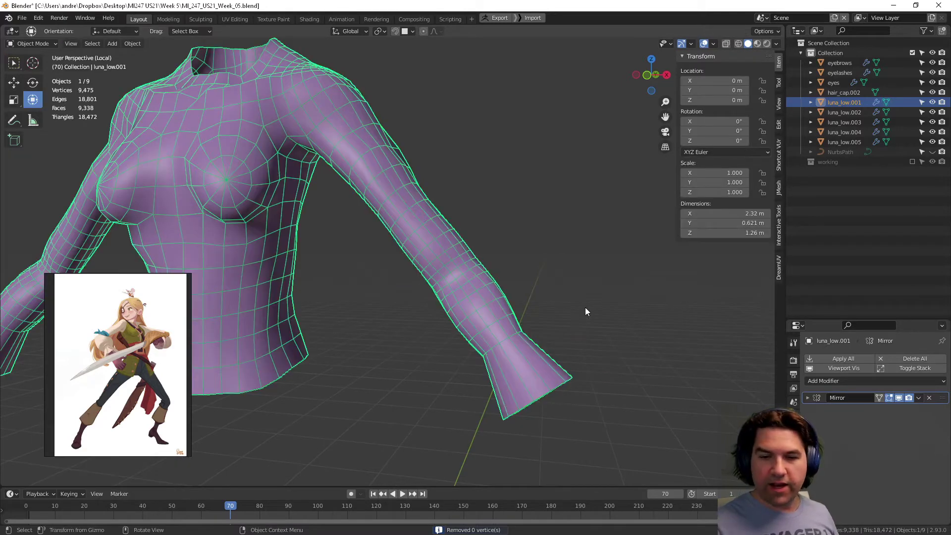
Add two edge loops around the flared cuff and move the reference image clear of the loop cut settings
{"action": "middle_click_drag", "start_coordinate": [585, 311], "coordinate": [500, 356]}
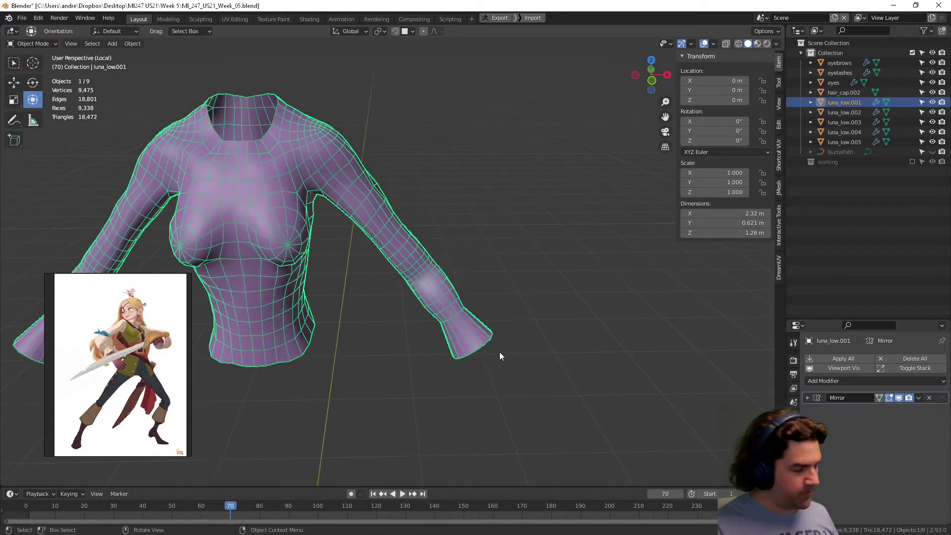
{"action": "key", "text": "Tab"}
{"action": "key", "text": "ctrl+r"}
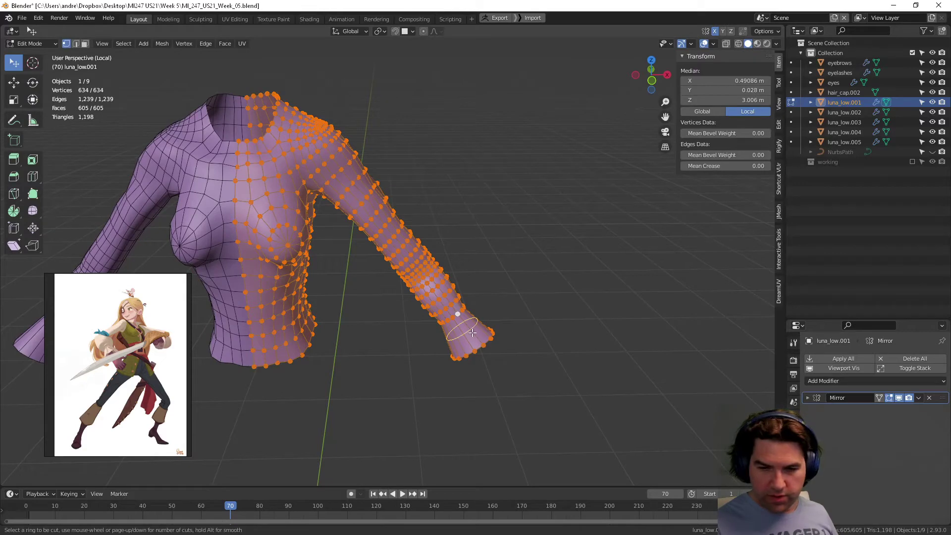
{"action": "left_click", "coordinate": [473, 333]}
{"action": "right_click", "coordinate": [476, 333]}
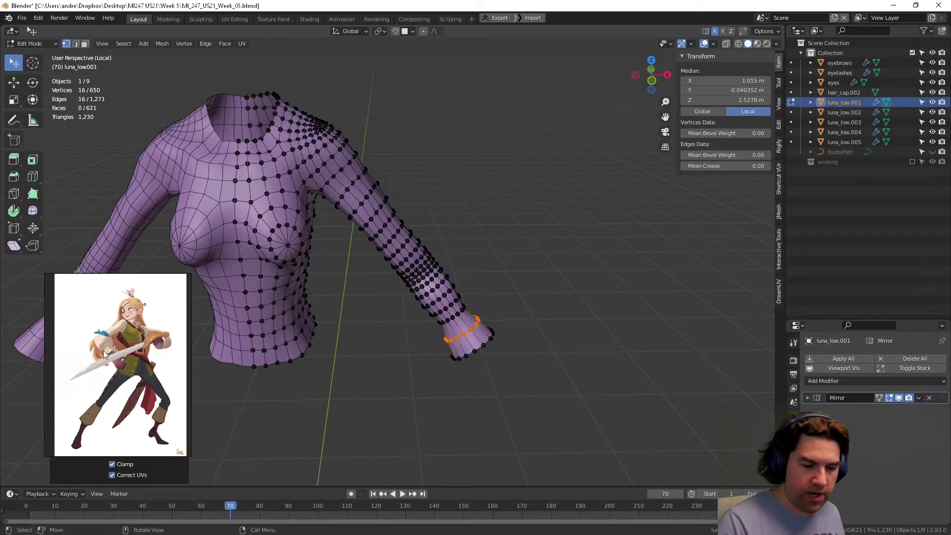
{"action": "left_click_drag", "start_coordinate": [129, 350], "coordinate": [124, 287]}
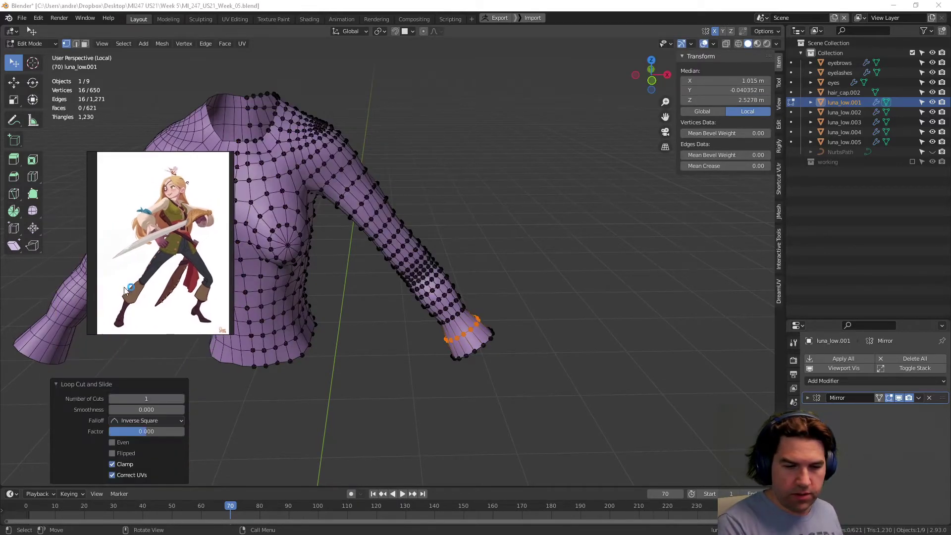
{"action": "left_click", "coordinate": [182, 398]}
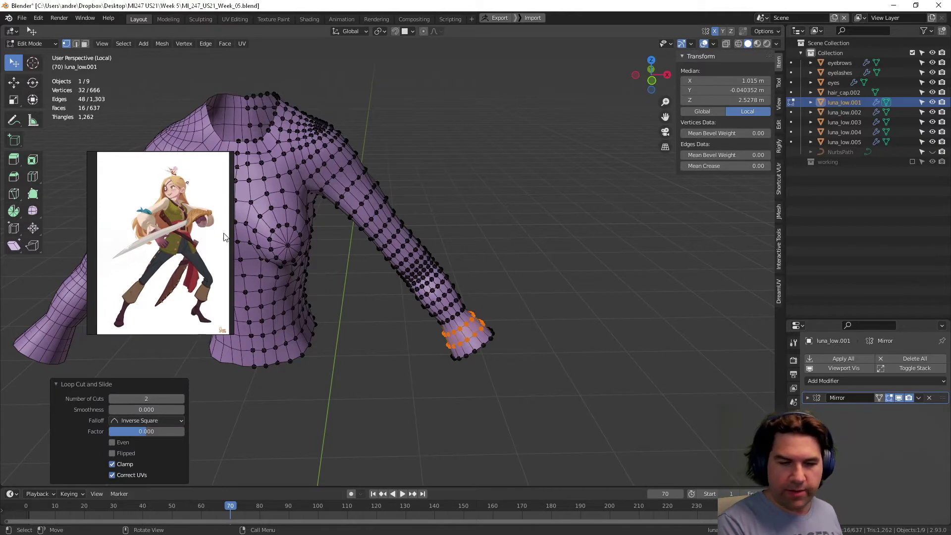
{"action": "left_click_drag", "start_coordinate": [227, 215], "coordinate": [124, 275]}
{"action": "left_click", "coordinate": [379, 389]}
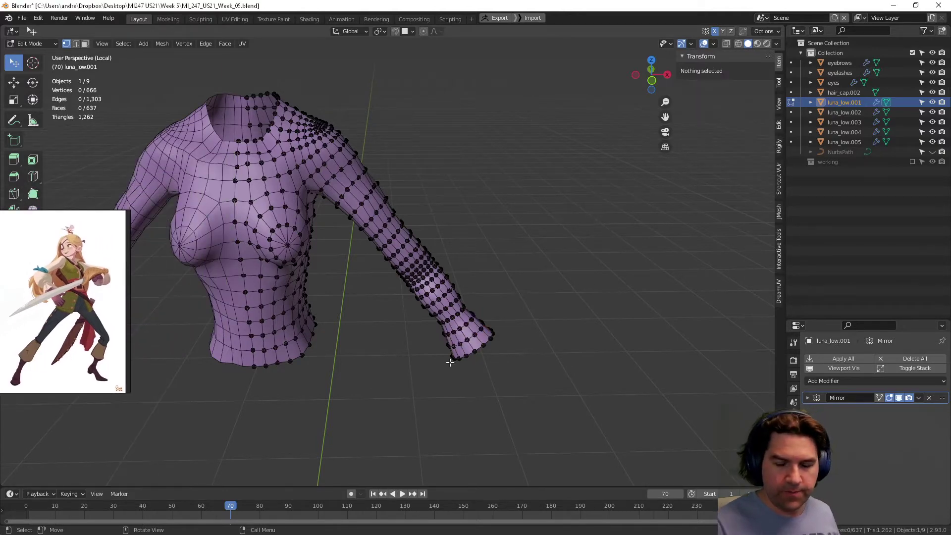
Turn off Clipping in the top's Mirror modifier and select the centre-front vertex on the neckline
{"action": "middle_click_drag", "start_coordinate": [450, 363], "coordinate": [513, 336]}
{"action": "mouse_move", "coordinate": [498, 301]}
{"action": "middle_mouse_down"}
{"action": "mouse_move", "coordinate": [504, 318]}
{"action": "mouse_move", "coordinate": [511, 307]}
{"action": "middle_mouse_up"}
{"action": "key", "text": "Tab"}
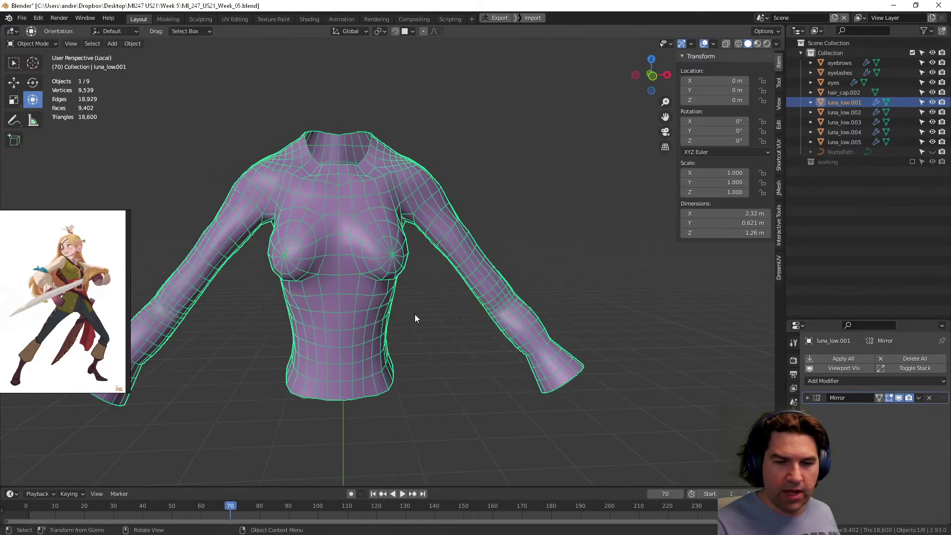
{"action": "scroll", "coordinate": [406, 313], "scroll_direction": "up", "scroll_amount": 5}
{"action": "key", "text": "Tab"}
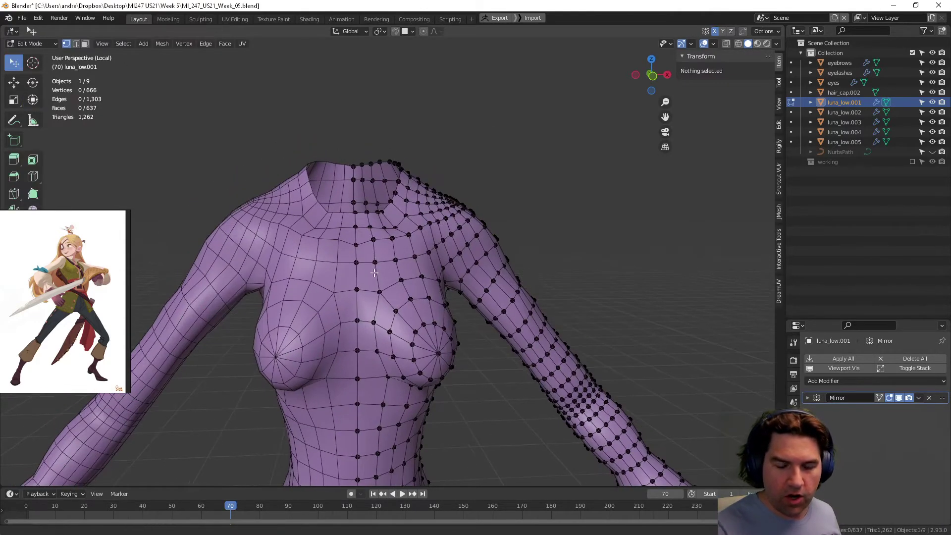
{"action": "left_click", "coordinate": [814, 399]}
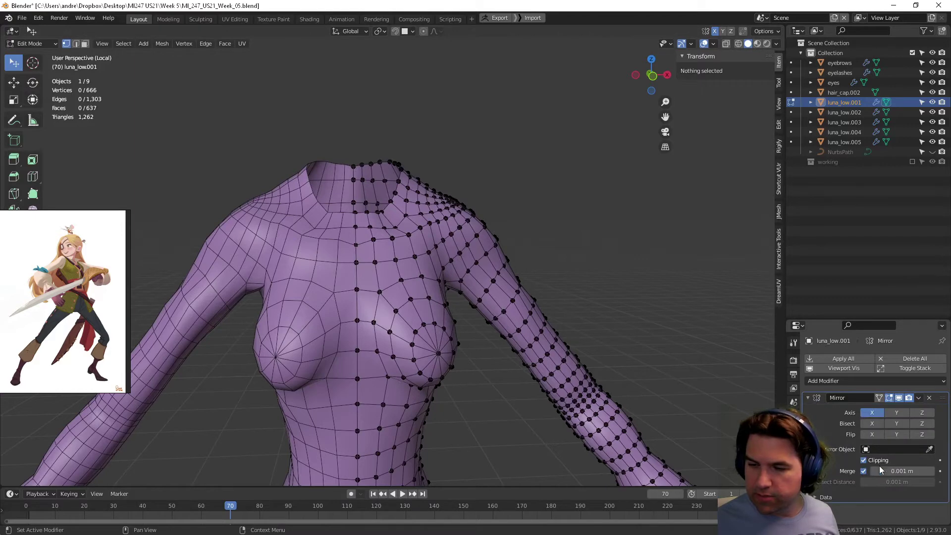
{"action": "left_click", "coordinate": [355, 213]}
{"action": "middle_click_drag", "start_coordinate": [376, 307], "coordinate": [268, 301]}
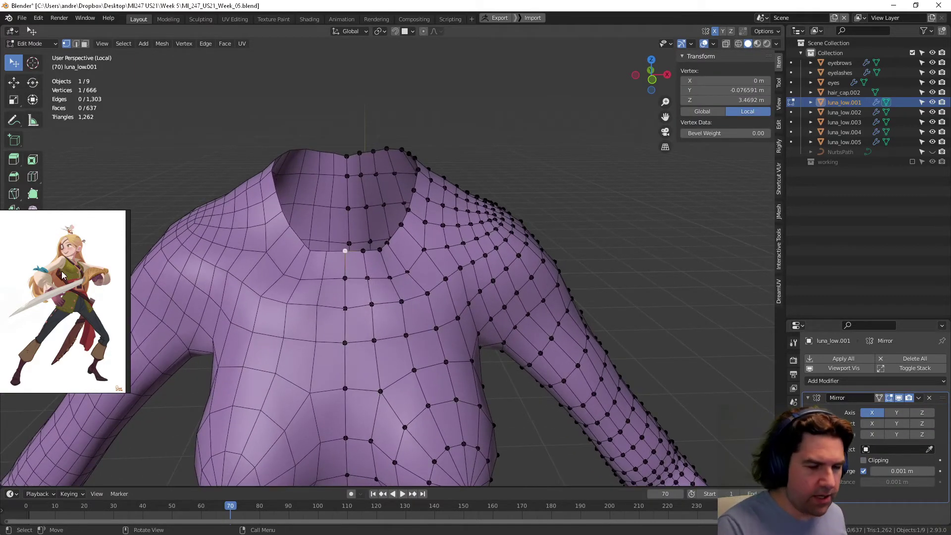
Examine the open collar and vest on the character's front view in the reference board
{"action": "scroll", "coordinate": [105, 248], "scroll_direction": "down", "scroll_amount": 3}
{"action": "mouse_move", "coordinate": [24, 220]}
{"action": "middle_mouse_down"}
{"action": "mouse_move", "coordinate": [52, 270]}
{"action": "mouse_move", "coordinate": [40, 218]}
{"action": "middle_mouse_up"}
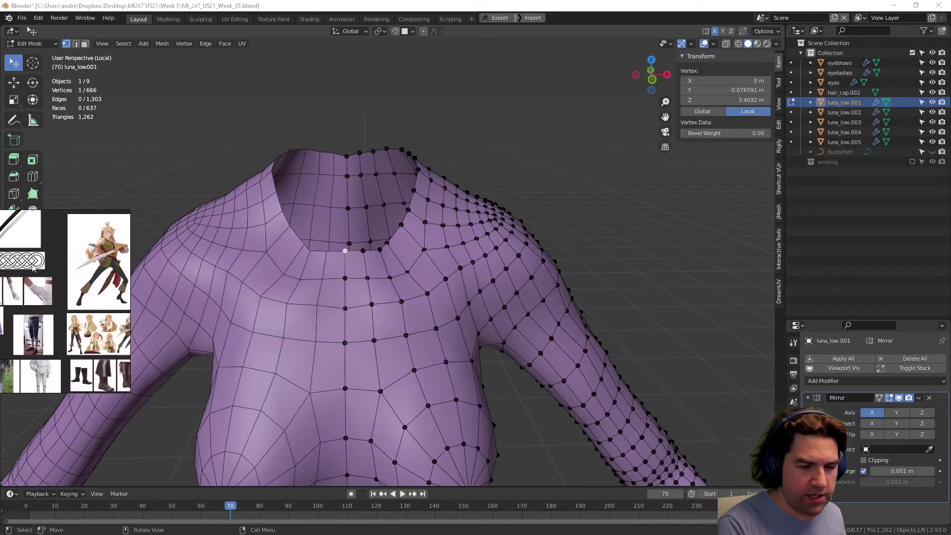
{"action": "scroll", "coordinate": [73, 332], "scroll_direction": "up", "scroll_amount": 3}
{"action": "scroll", "coordinate": [73, 332], "scroll_direction": "up", "scroll_amount": 4}
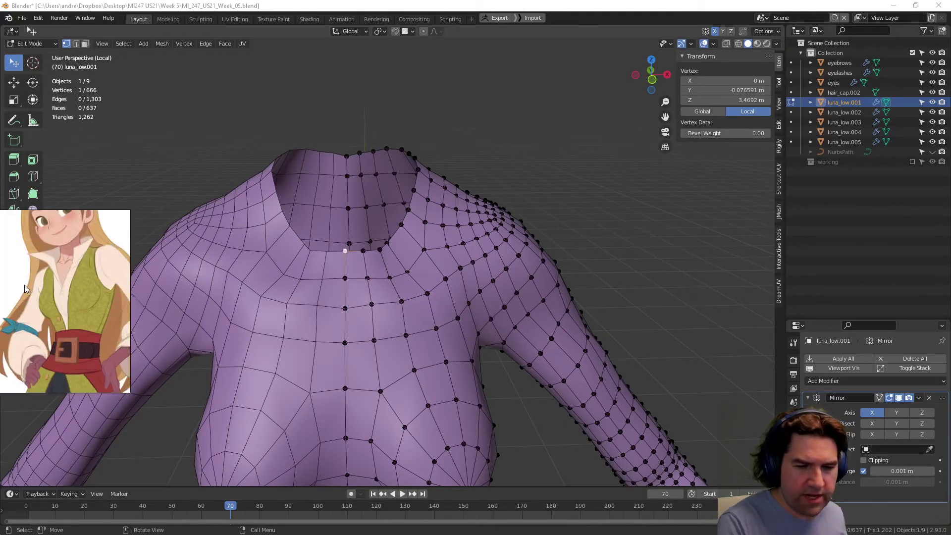
{"action": "right_click", "coordinate": [467, 346]}
{"action": "left_click", "coordinate": [635, 280]}
{"action": "middle_click_drag", "start_coordinate": [564, 307], "coordinate": [559, 294]}
Try to move the centre-front vertex at chest height along X by about 0.042 m
{"action": "left_click", "coordinate": [367, 341]}
{"action": "middle_click_drag", "start_coordinate": [383, 336], "coordinate": [375, 345]}
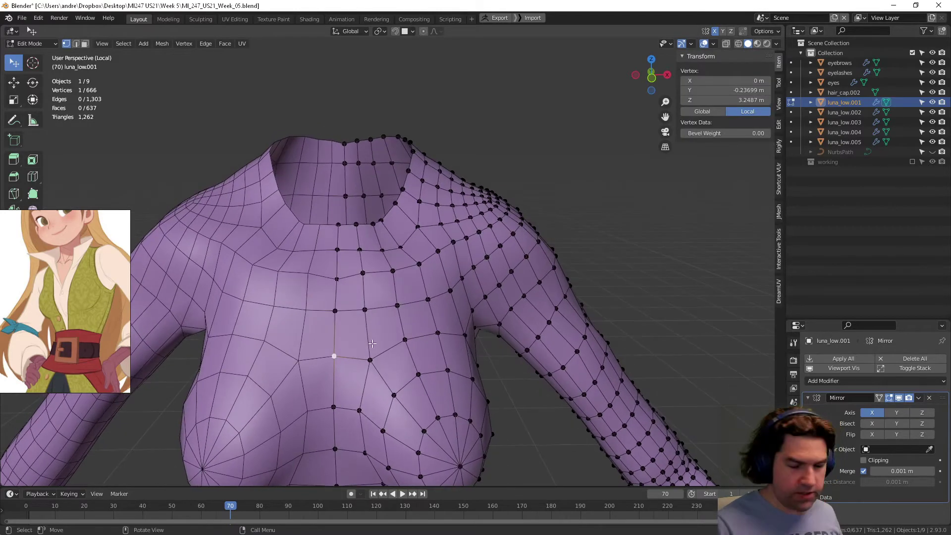
{"action": "key", "text": "g"}
{"action": "key", "text": "x"}
{"action": "left_click", "coordinate": [397, 343]}
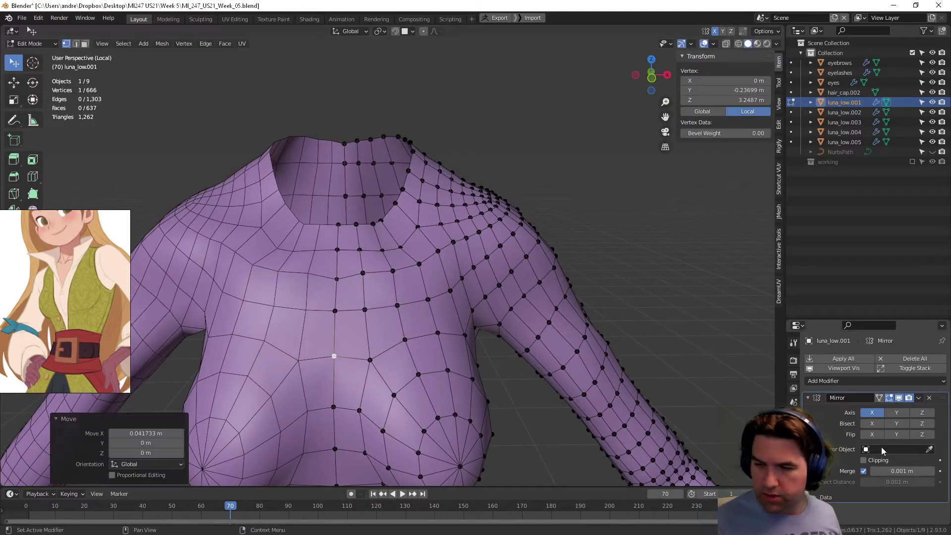
{"action": "key", "text": "g"}
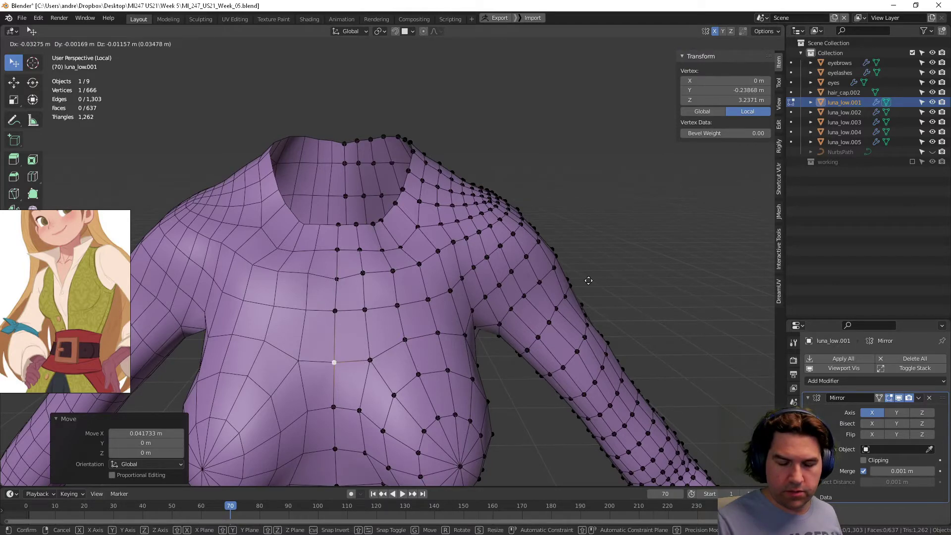
{"action": "right_click", "coordinate": [612, 282]}
Undo the last three vertex edits and redo them
{"action": "key", "text": "ctrl+z"}
{"action": "key", "text": "ctrl+z"}
{"action": "key", "text": "ctrl+z"}
{"action": "mouse_move", "coordinate": [585, 282]}
{"action": "middle_mouse_down"}
{"action": "mouse_move", "coordinate": [559, 284]}
{"action": "mouse_move", "coordinate": [581, 288]}
{"action": "middle_mouse_up"}
{"action": "key", "text": "ctrl+shift+z"}
{"action": "key", "text": "ctrl+shift+z"}
{"action": "key", "text": "ctrl+shift+z"}
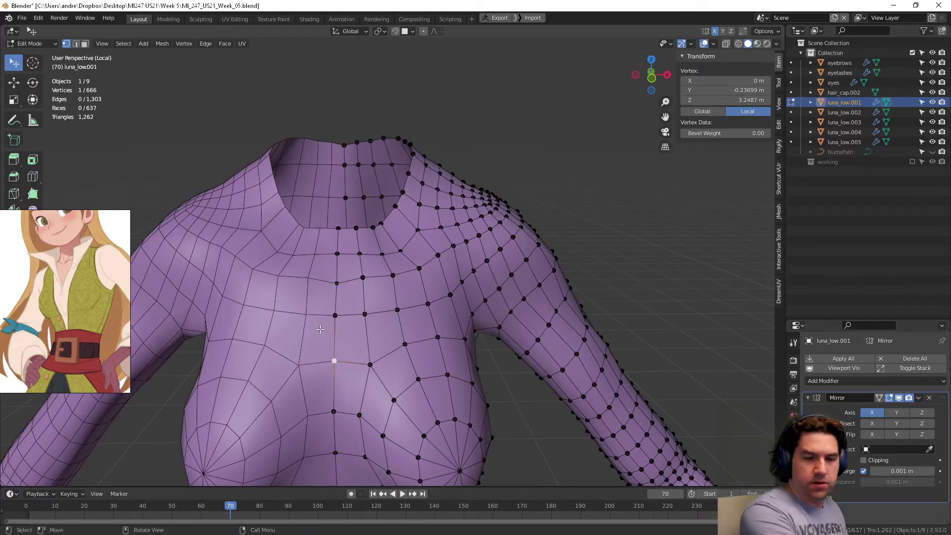
Hide the Mirror modifier in the viewport and try to pull the centre-front chest vertex away from the seam along X
{"action": "left_click", "coordinate": [899, 398]}
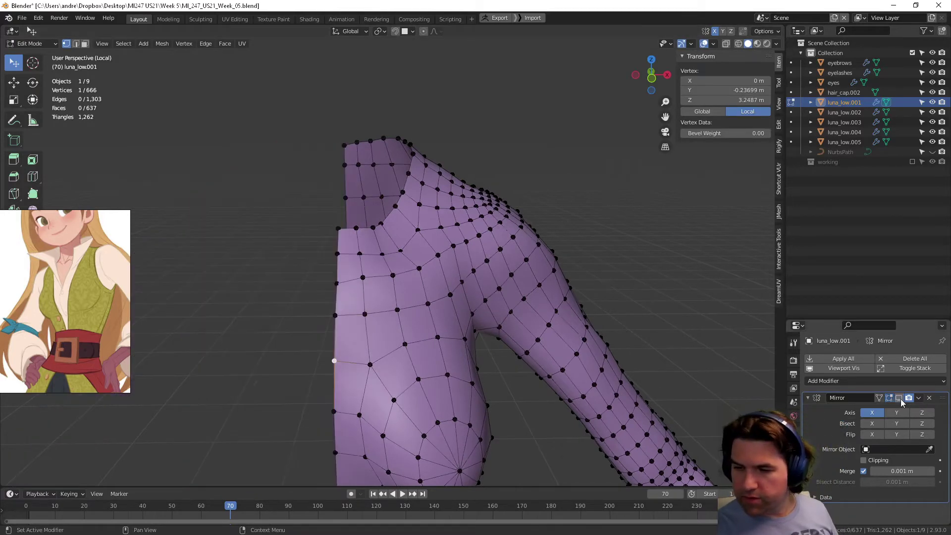
{"action": "left_click_drag", "start_coordinate": [334, 363], "coordinate": [333, 362]}
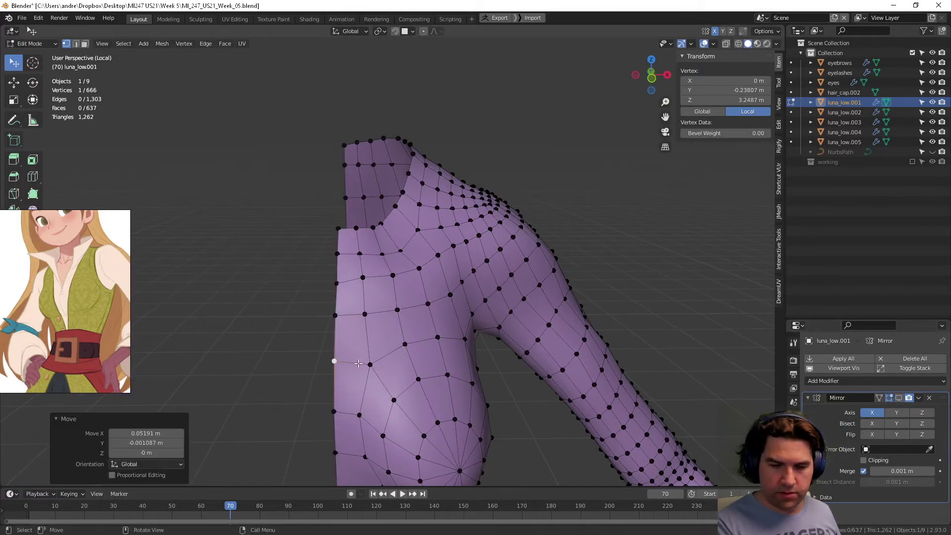
{"action": "middle_click_drag", "start_coordinate": [334, 361], "coordinate": [425, 355]}
{"action": "left_click", "coordinate": [329, 350]}
{"action": "left_click", "coordinate": [388, 358]}
{"action": "key", "text": "g"}
{"action": "right_click", "coordinate": [481, 360]}
{"action": "key", "text": "g"}
{"action": "key", "text": "x"}
{"action": "right_click", "coordinate": [379, 313]}
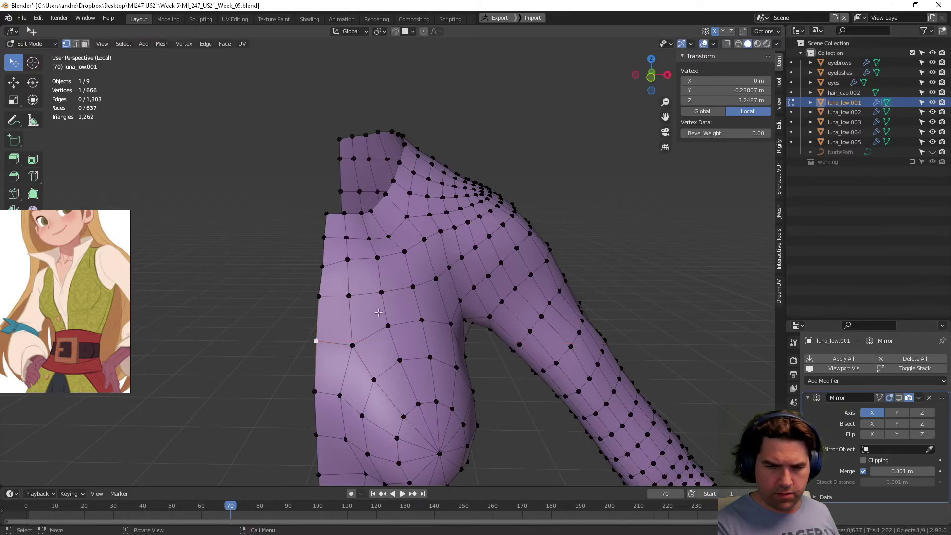
{"action": "key", "text": "g"}
{"action": "right_click", "coordinate": [348, 301]}
Try to move the centre-seam vertex just below the neckline sideways
{"action": "left_click", "coordinate": [327, 263]}
{"action": "key", "text": "g"}
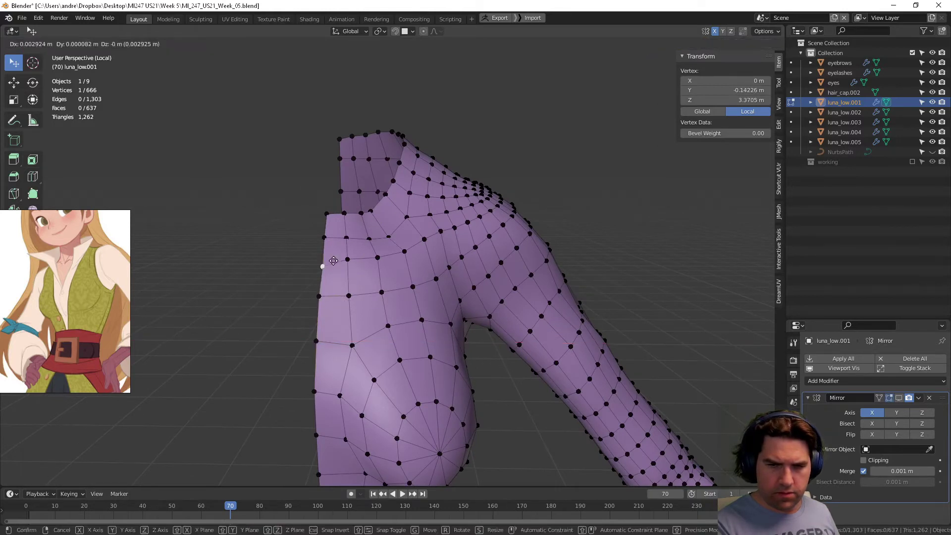
{"action": "right_click", "coordinate": [339, 262]}
{"action": "middle_click_drag", "start_coordinate": [332, 227], "coordinate": [374, 214], "text": "shift"}
{"action": "middle_click_drag", "start_coordinate": [407, 302], "coordinate": [419, 306]}
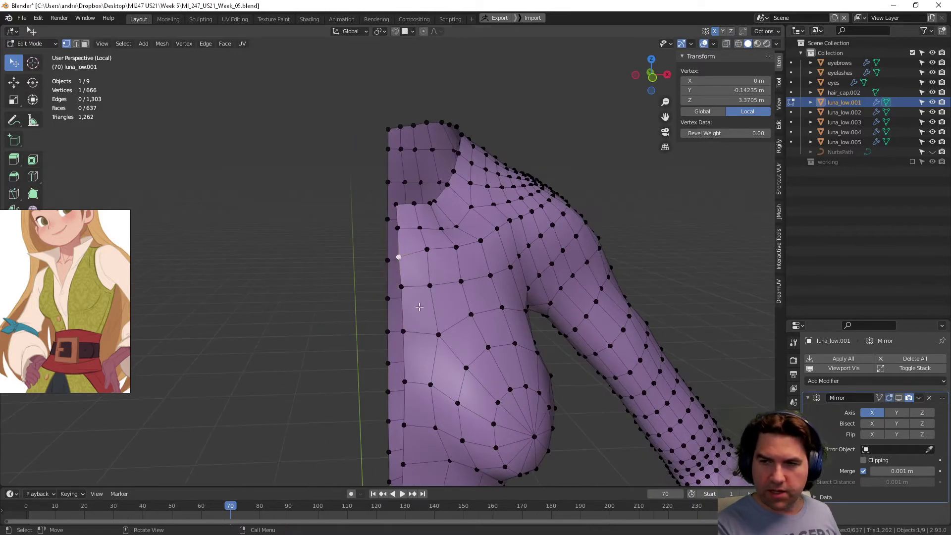
Turn off Merge in the Mirror modifier, try moving the centre-front chest vertex off the seam, and undo the move
{"action": "left_click", "coordinate": [864, 471]}
{"action": "left_click", "coordinate": [406, 332]}
{"action": "key", "text": "g"}
{"action": "left_click", "coordinate": [447, 342]}
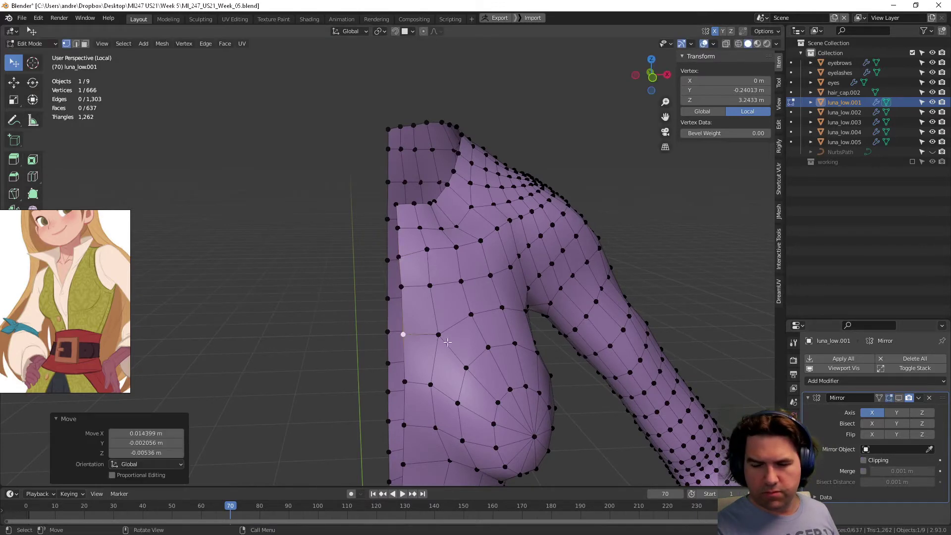
{"action": "key", "text": "ctrl+z"}
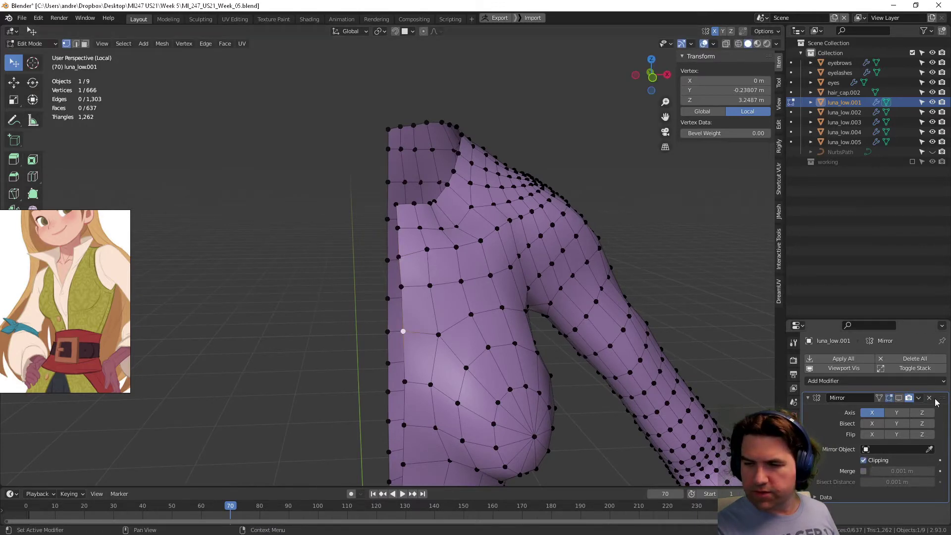
Remove the Mirror modifier from the top and undo the recent centre-front vertex moves and selections
{"action": "left_click", "coordinate": [929, 399]}
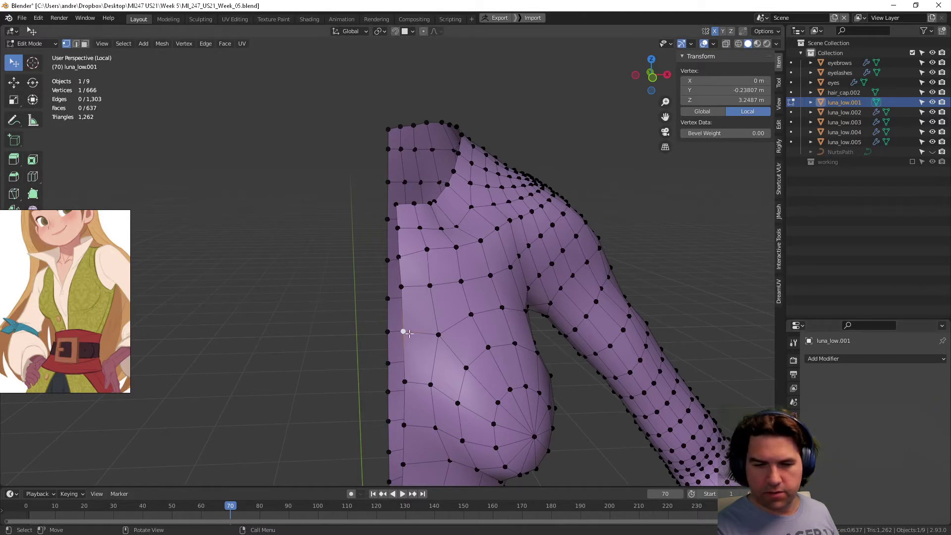
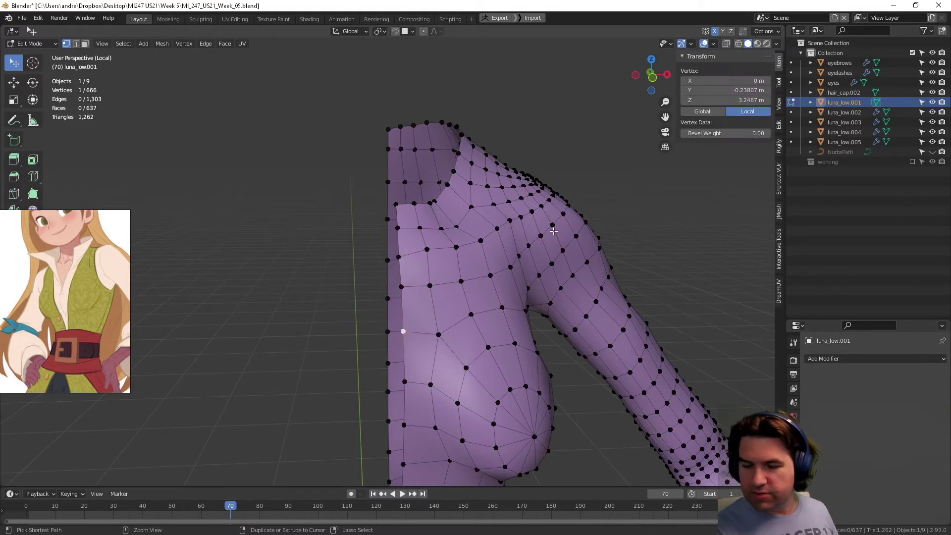
{"action": "key", "text": "ctrl+z"}
{"action": "key", "text": "ctrl+z"}
{"action": "key", "text": "ctrl+z"}
{"action": "key", "text": "ctrl+z"}
{"action": "key", "text": "ctrl+z"}
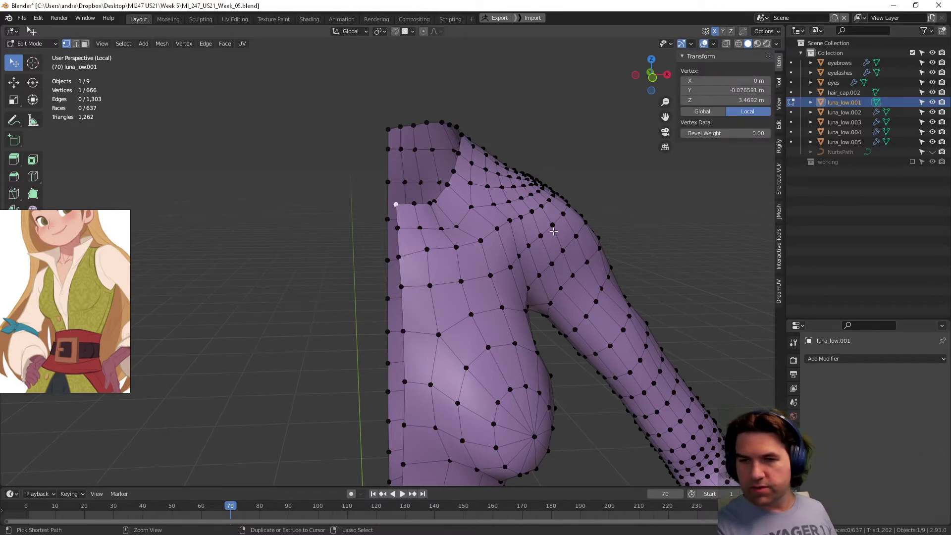
Enter Edit Mode on the top and turn off X-axis mesh symmetry
{"action": "middle_click_drag", "start_coordinate": [625, 261], "coordinate": [609, 261]}
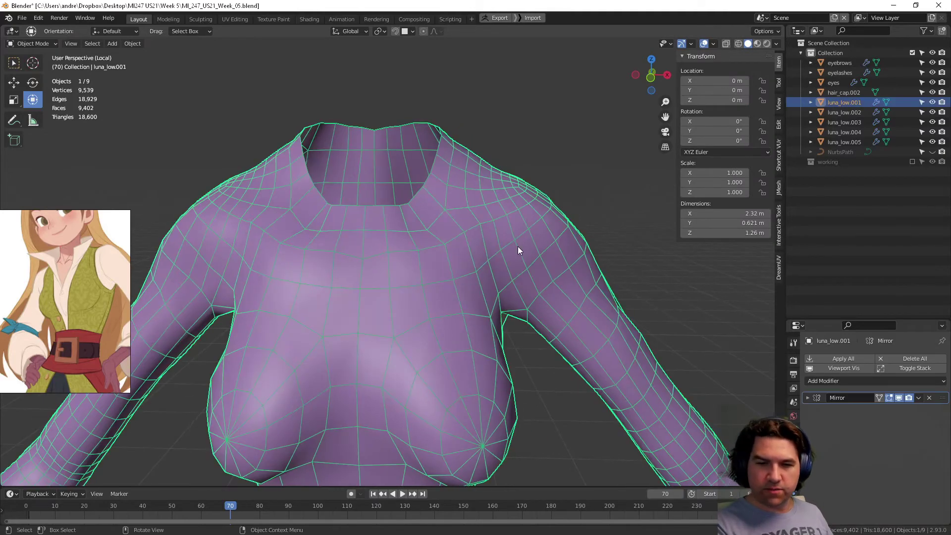
{"action": "key", "text": "Tab"}
{"action": "left_click", "coordinate": [715, 31]}
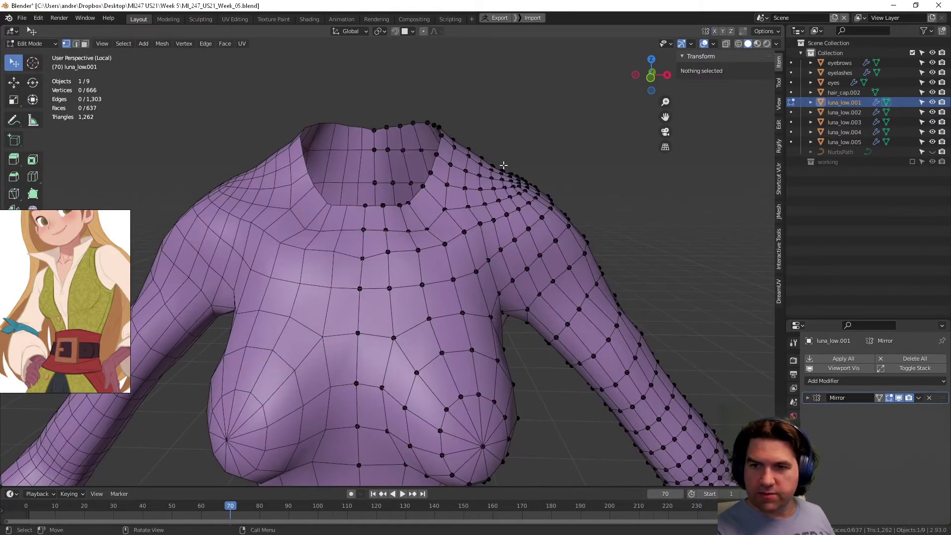
Move the two centre-front vertices above the lower chest off the seam along X to start a front slit
{"action": "left_click", "coordinate": [356, 382]}
{"action": "middle_click_drag", "start_coordinate": [355, 382], "coordinate": [392, 333]}
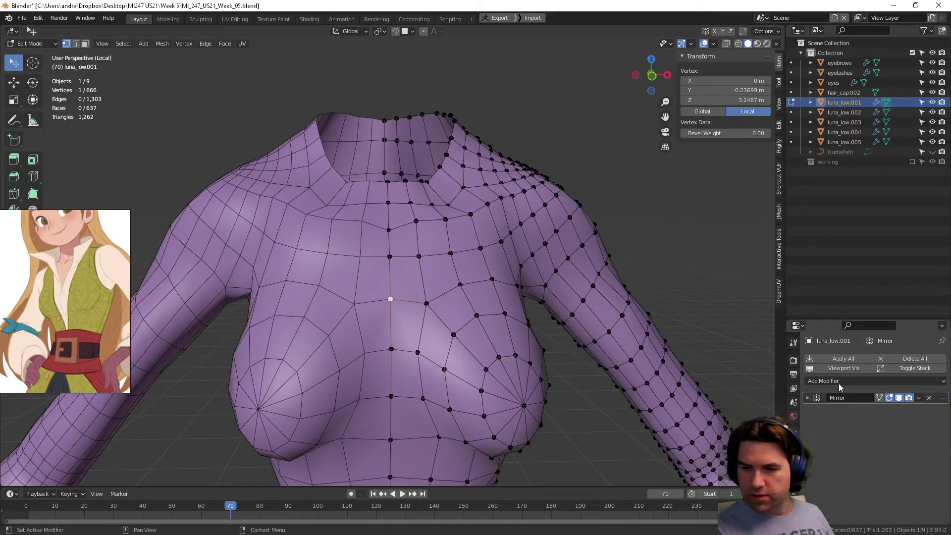
{"action": "left_click", "coordinate": [807, 398]}
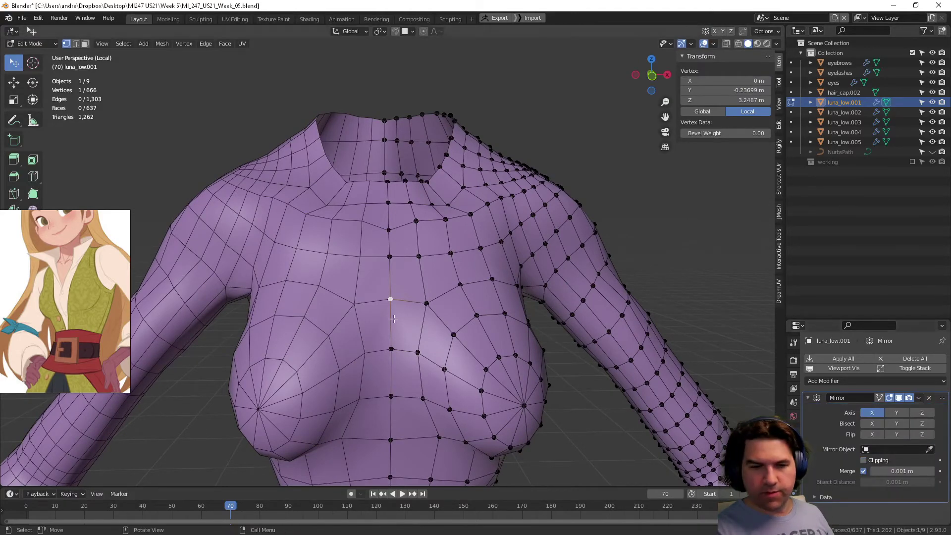
{"action": "key", "text": "g"}
{"action": "key", "text": "x"}
{"action": "left_click", "coordinate": [402, 319]}
{"action": "left_click", "coordinate": [391, 257]}
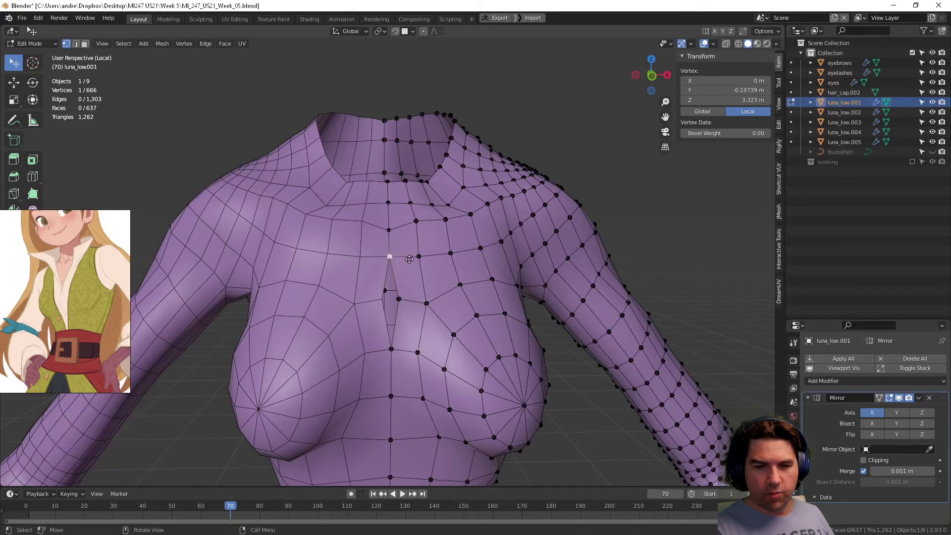
{"action": "key", "text": "g"}
{"action": "key", "text": "x"}
{"action": "left_click", "coordinate": [415, 258]}
Slide the remaining centre-front vertices up to the neckline edge away from the seam, extending the slit through the neckline
{"action": "left_click", "coordinate": [403, 230]}
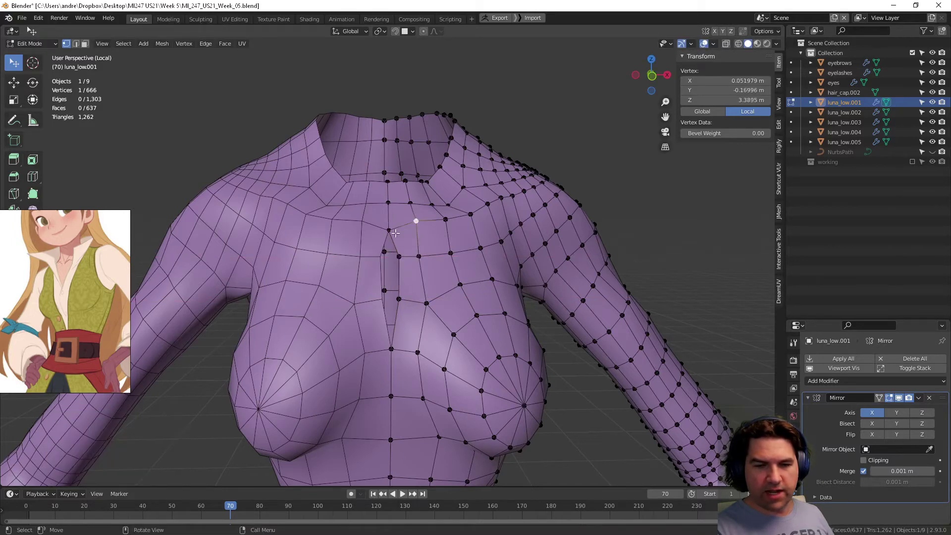
{"action": "key", "text": "g"}
{"action": "key", "text": "g"}
{"action": "left_click", "coordinate": [392, 208]}
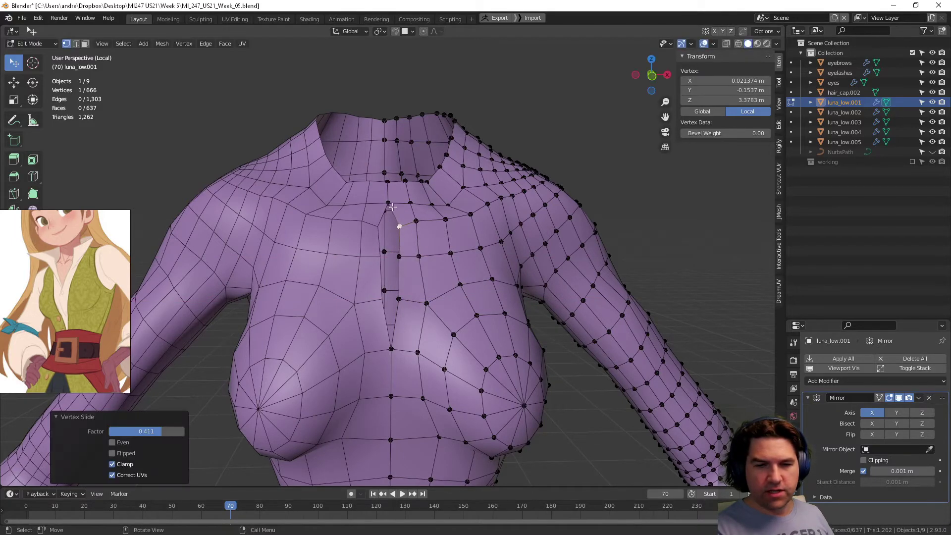
{"action": "key", "text": "g"}
{"action": "key", "text": "g"}
{"action": "left_click", "coordinate": [411, 205]}
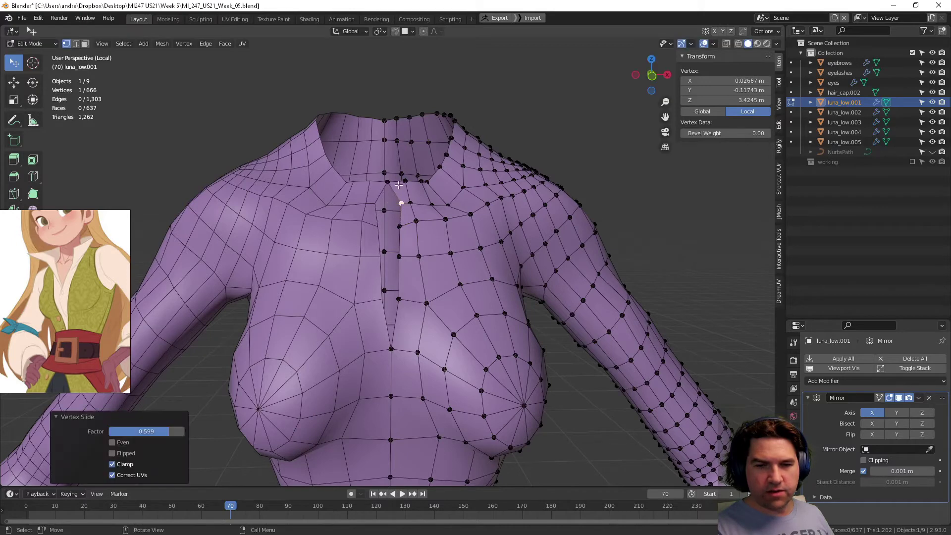
{"action": "left_click", "coordinate": [388, 184]}
{"action": "key", "text": "g"}
{"action": "key", "text": "g"}
{"action": "left_click", "coordinate": [397, 183]}
Slide the neckline-edge vertices beside the front slit sideways to even out their spacing
{"action": "left_click", "coordinate": [421, 184]}
{"action": "key", "text": "g"}
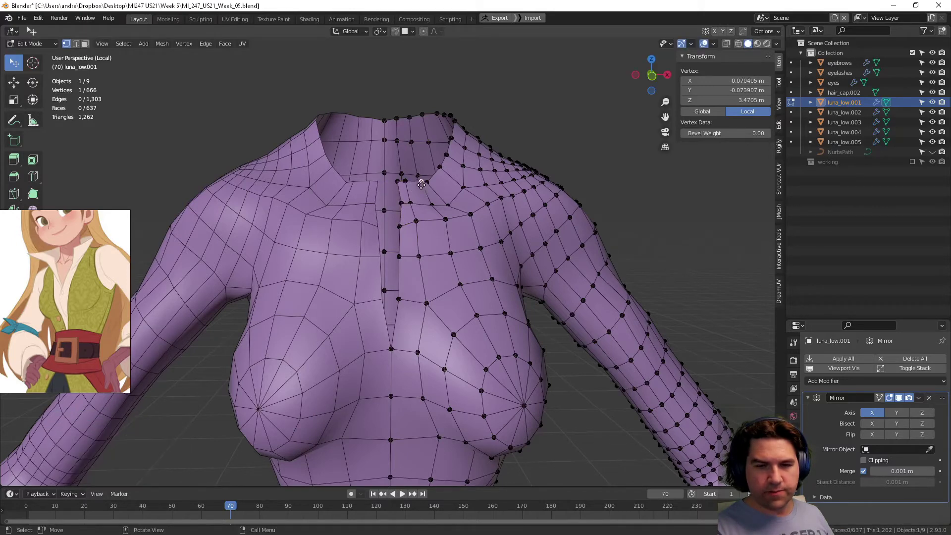
{"action": "key", "text": "g"}
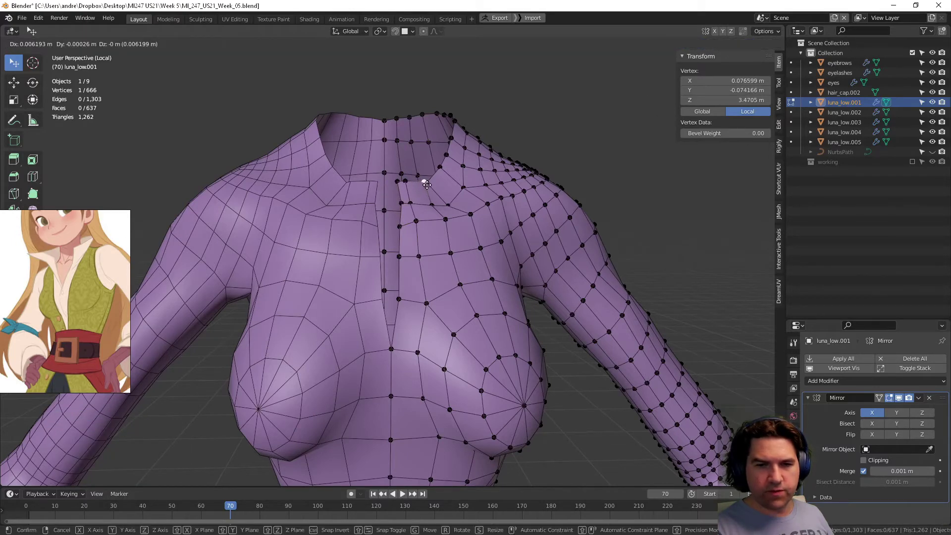
{"action": "left_click", "coordinate": [427, 186]}
{"action": "left_click", "coordinate": [408, 184]}
{"action": "key", "text": "g"}
{"action": "key", "text": "g"}
{"action": "left_click", "coordinate": [422, 187]}
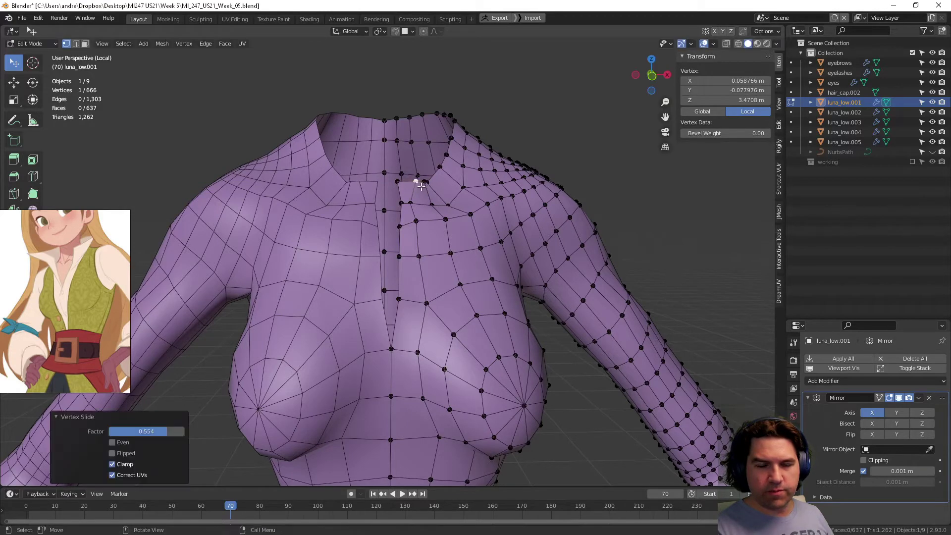
{"action": "key", "text": "g"}
{"action": "key", "text": "g"}
{"action": "left_click", "coordinate": [416, 185]}
Slide the second column of vertices below the neckline outward to even out the faces along the slit
{"action": "left_click", "coordinate": [410, 202]}
{"action": "key", "text": "g"}
{"action": "key", "text": "g"}
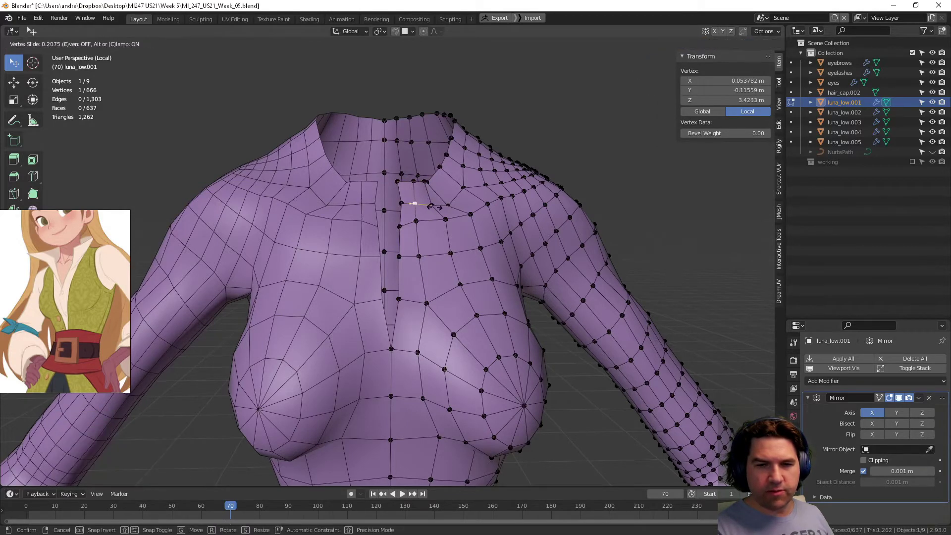
{"action": "left_click", "coordinate": [427, 216]}
{"action": "left_click", "coordinate": [422, 221]}
{"action": "key", "text": "g"}
{"action": "key", "text": "g"}
{"action": "left_click", "coordinate": [442, 222]}
{"action": "left_click", "coordinate": [427, 254]}
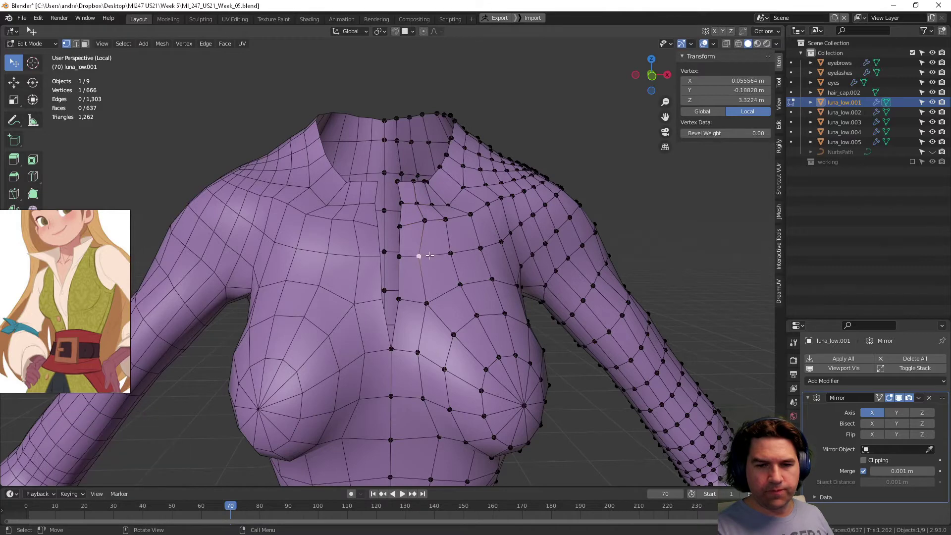
{"action": "key", "text": "g"}
{"action": "key", "text": "g"}
{"action": "left_click", "coordinate": [428, 256]}
Exit local view and extrude the neckline edge loop about 0.11 m up and 0.06 m outward to form a collar
{"action": "middle_click_drag", "start_coordinate": [427, 256], "coordinate": [368, 299]}
{"action": "scroll", "coordinate": [368, 299], "scroll_direction": "up", "scroll_amount": 3}
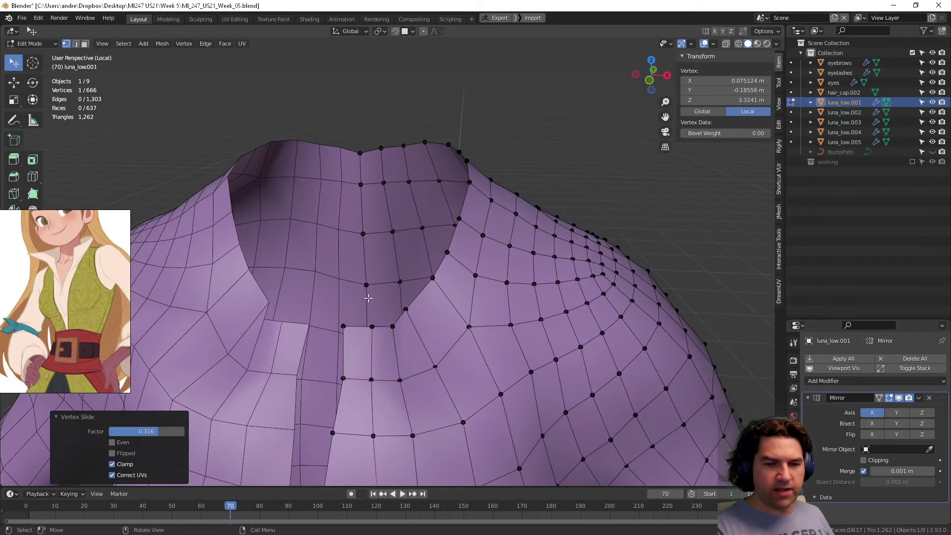
{"action": "middle_click_drag", "start_coordinate": [211, 296], "coordinate": [532, 250]}
{"action": "key", "text": "2"}
{"action": "left_click", "coordinate": [398, 308], "text": "alt"}
{"action": "scroll", "coordinate": [487, 265], "scroll_direction": "down", "scroll_amount": 4}
{"action": "key", "text": "slash"}
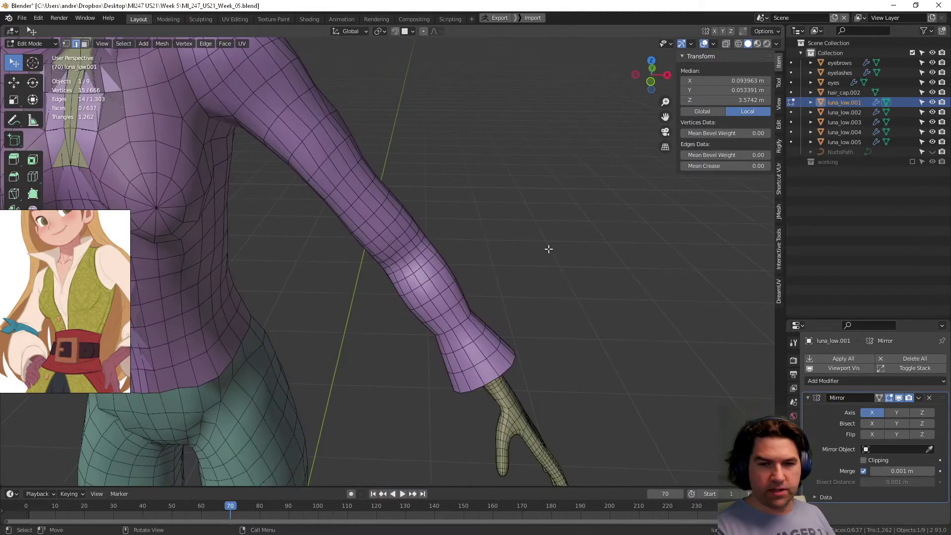
{"action": "middle_click_drag", "start_coordinate": [309, 141], "coordinate": [436, 317], "text": "shift"}
{"action": "middle_click_drag", "start_coordinate": [399, 297], "coordinate": [452, 251]}
{"action": "key", "text": "e"}
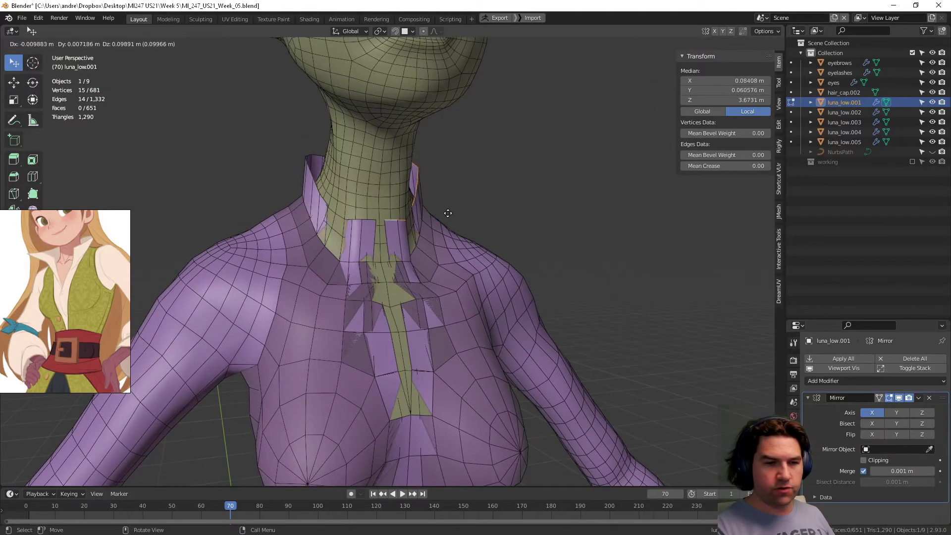
{"action": "left_click", "coordinate": [483, 210]}
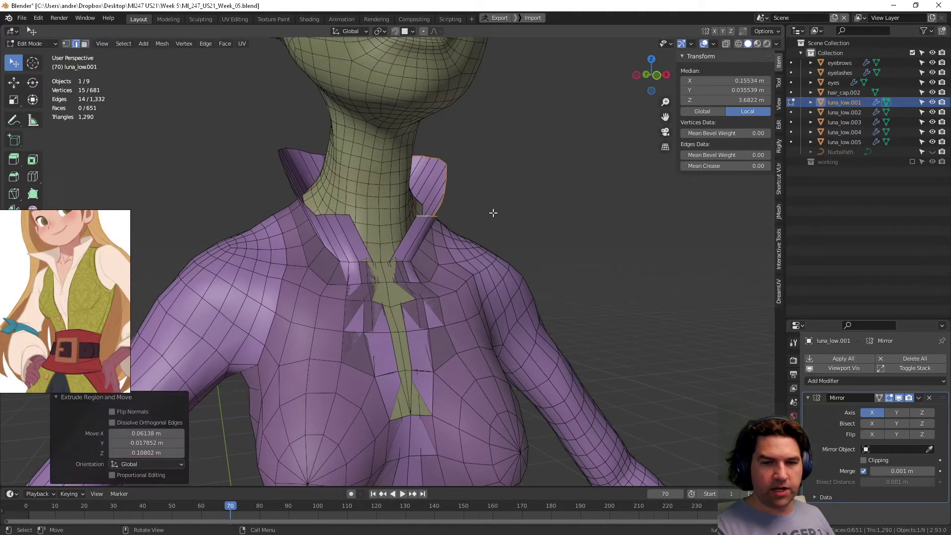
Pull the collar's front corner vertex forward and outward using smooth proportional editing with a small influence radius
{"action": "middle_click_drag", "start_coordinate": [493, 212], "coordinate": [525, 257]}
{"action": "left_click", "coordinate": [448, 275]}
{"action": "key", "text": "g"}
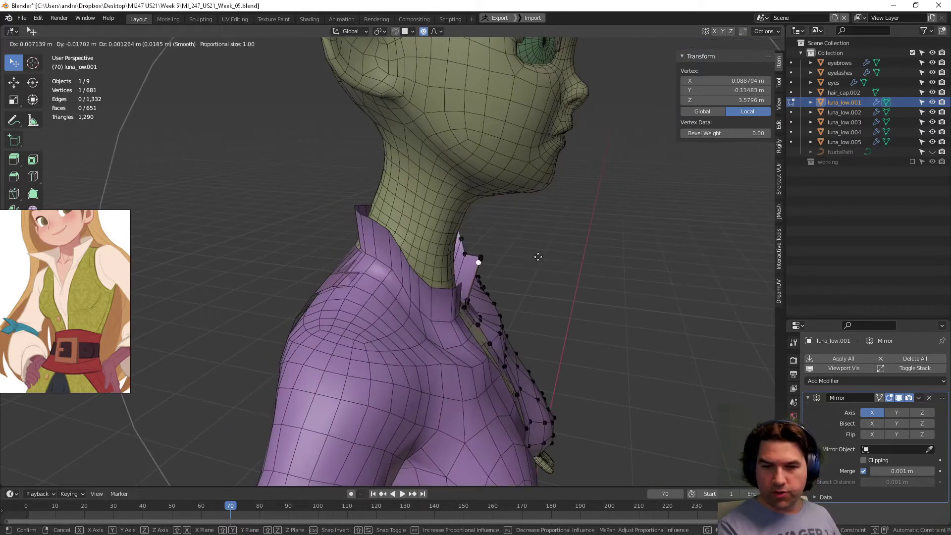
{"action": "scroll", "coordinate": [538, 256], "scroll_direction": "down", "scroll_amount": 20}
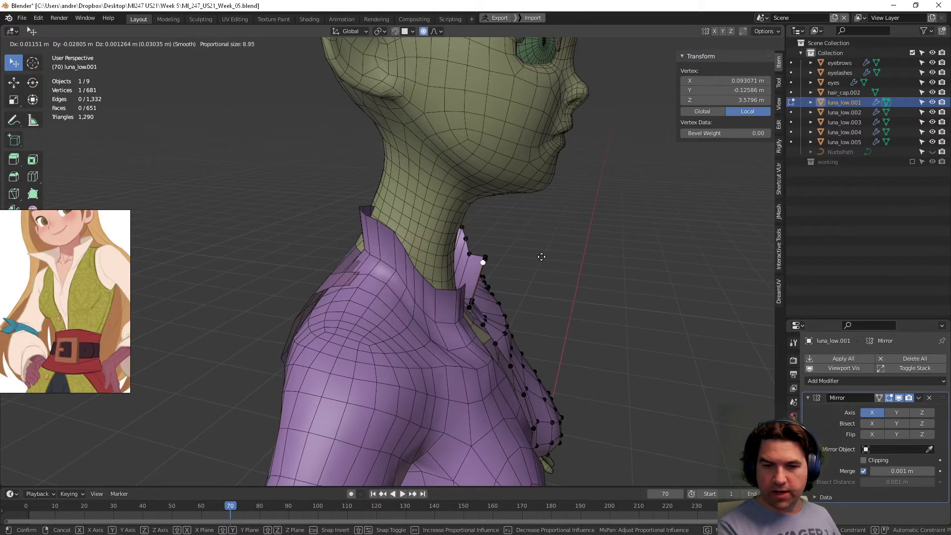
{"action": "scroll", "coordinate": [542, 257], "scroll_direction": "down", "scroll_amount": 20}
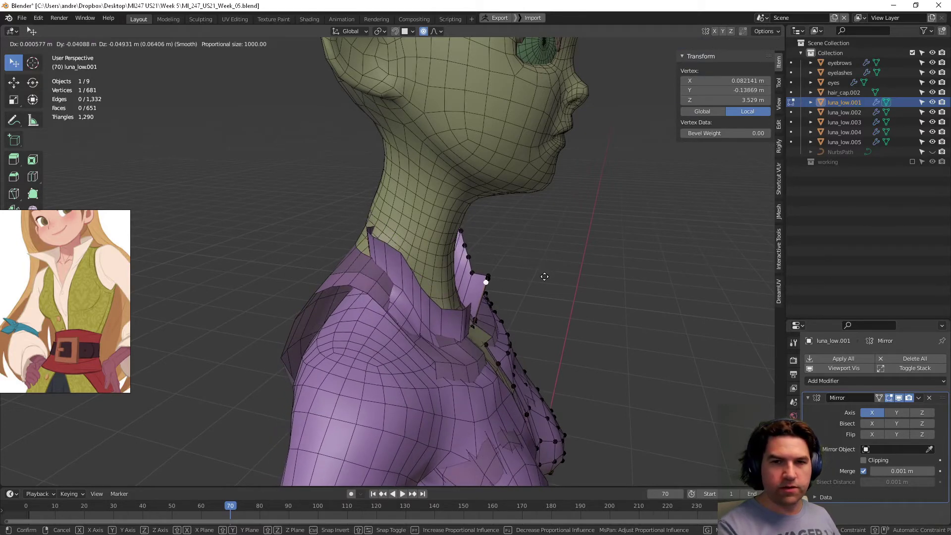
{"action": "scroll", "coordinate": [544, 277], "scroll_direction": "up", "scroll_amount": 20}
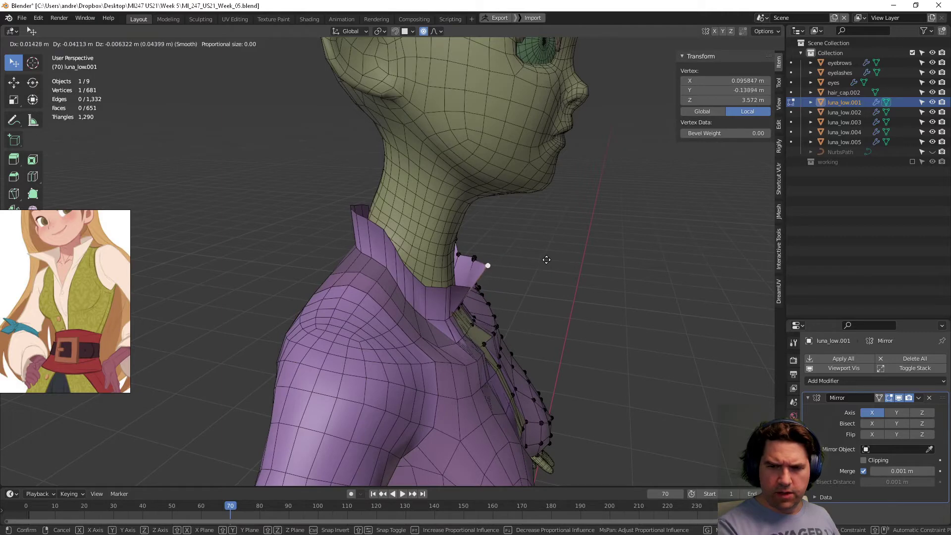
{"action": "key", "text": "Escape"}
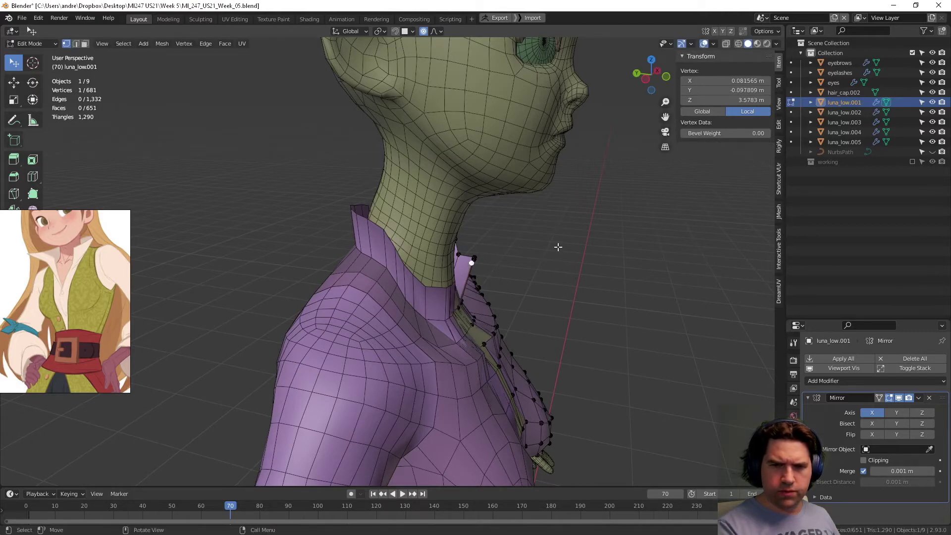
{"action": "key", "text": "g"}
{"action": "scroll", "coordinate": [519, 258], "scroll_direction": "up", "scroll_amount": 12}
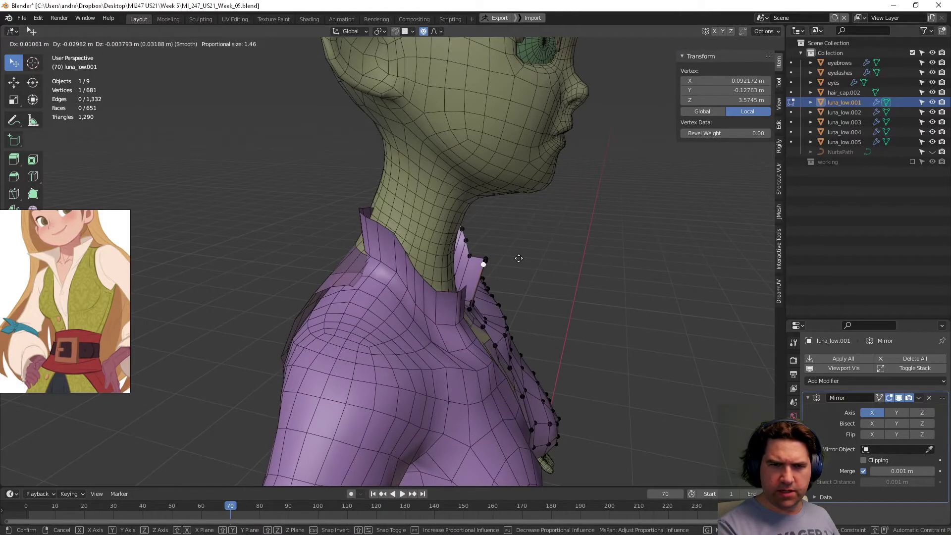
{"action": "scroll", "coordinate": [519, 258], "scroll_direction": "up", "scroll_amount": 8}
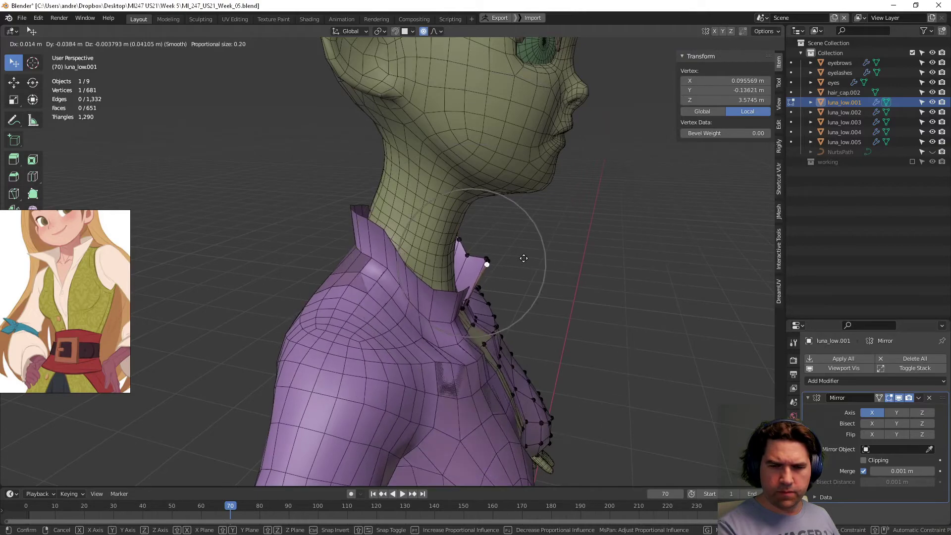
{"action": "left_click", "coordinate": [533, 257]}
Add one edge loop around the collar, midway up its height
{"action": "middle_click_drag", "start_coordinate": [578, 273], "coordinate": [405, 267]}
{"action": "key", "text": "Tab"}
{"action": "scroll", "coordinate": [431, 253], "scroll_direction": "down", "scroll_amount": 5}
{"action": "scroll", "coordinate": [449, 254], "scroll_direction": "up", "scroll_amount": 2}
{"action": "key", "text": "Tab"}
{"action": "scroll", "coordinate": [405, 268], "scroll_direction": "up", "scroll_amount": 3}
{"action": "key", "text": "ctrl+r"}
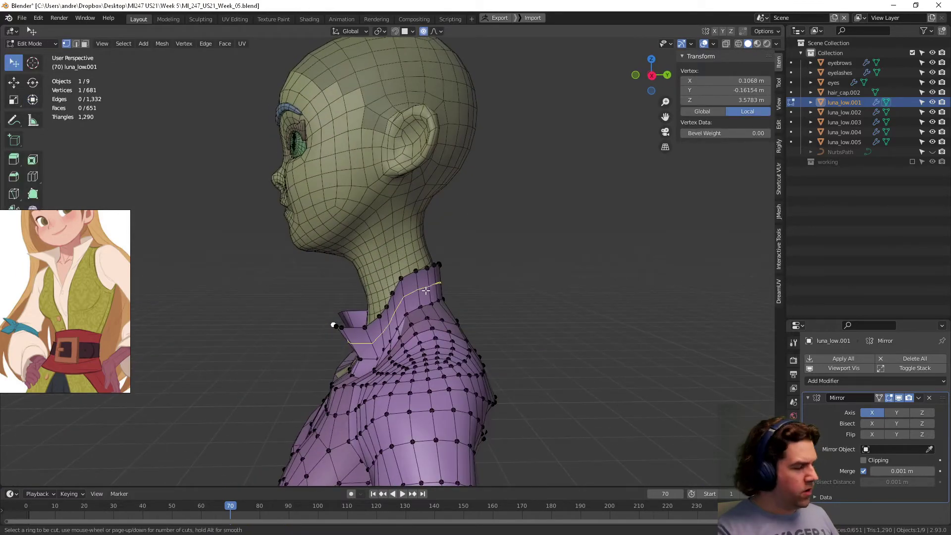
{"action": "left_click", "coordinate": [417, 289]}
{"action": "left_click", "coordinate": [435, 284]}
Enable X-ray and Mirror clipping, and move the collar's top back vertex onto the centre seam
{"action": "left_click", "coordinate": [459, 263]}
{"action": "middle_click_drag", "start_coordinate": [459, 263], "coordinate": [434, 294]}
{"action": "key", "text": "alt+z"}
{"action": "left_click", "coordinate": [446, 321]}
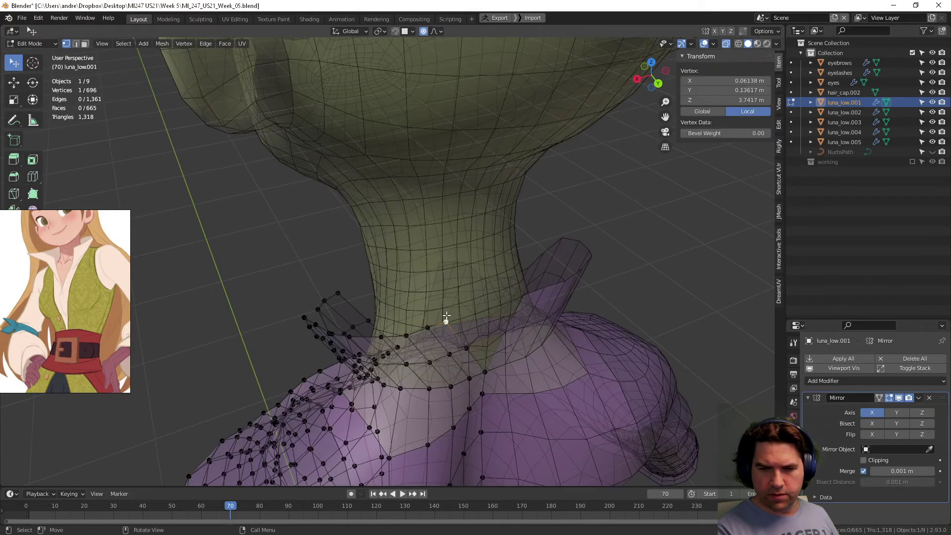
{"action": "middle_click_drag", "start_coordinate": [446, 320], "coordinate": [426, 327]}
{"action": "left_click", "coordinate": [864, 461]}
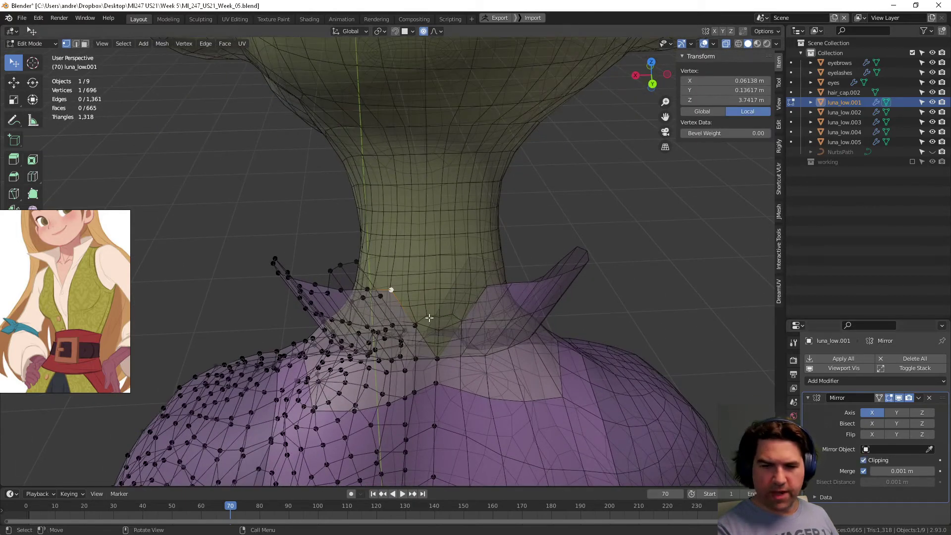
{"action": "key", "text": "g"}
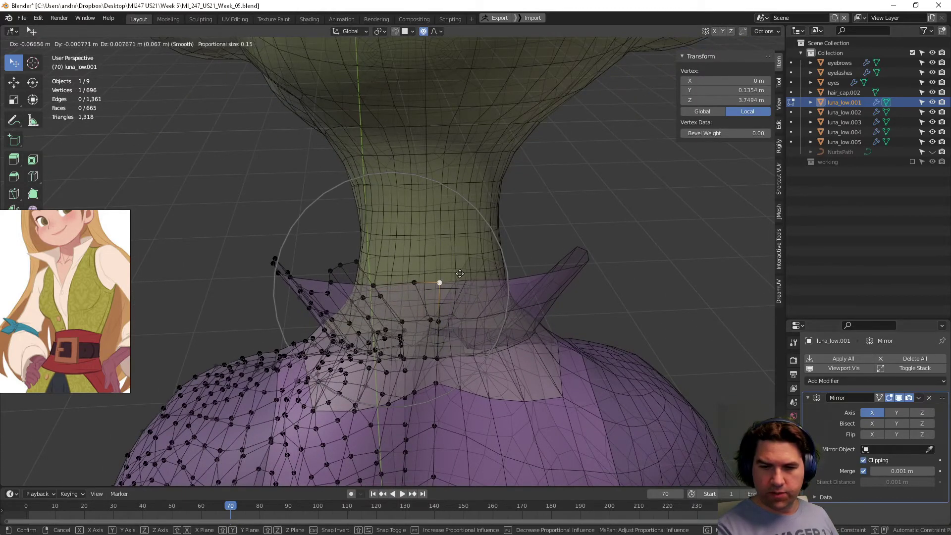
{"action": "left_click", "coordinate": [460, 274]}
Move the collar's mid-height back vertex onto the seam and adjust the shape of the collar's back
{"action": "key", "text": "g"}
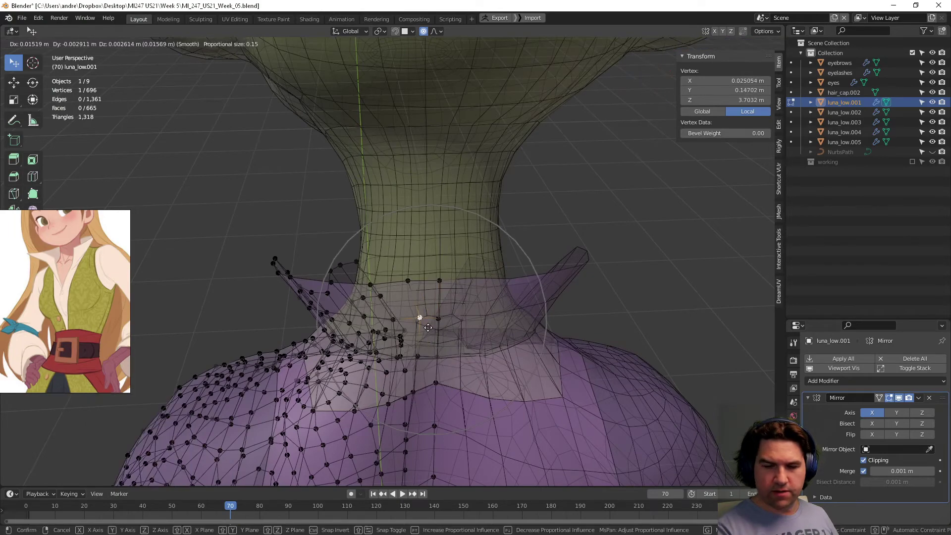
{"action": "left_click", "coordinate": [423, 328]}
{"action": "middle_click_drag", "start_coordinate": [423, 328], "coordinate": [533, 203]}
{"action": "key", "text": "g"}
{"action": "left_click", "coordinate": [565, 238]}
Reshape the side and front of the collar by moving its rim vertices, and return to Object Mode with X-ray off
{"action": "middle_click_drag", "start_coordinate": [565, 238], "coordinate": [378, 260]}
{"action": "left_click", "coordinate": [331, 314]}
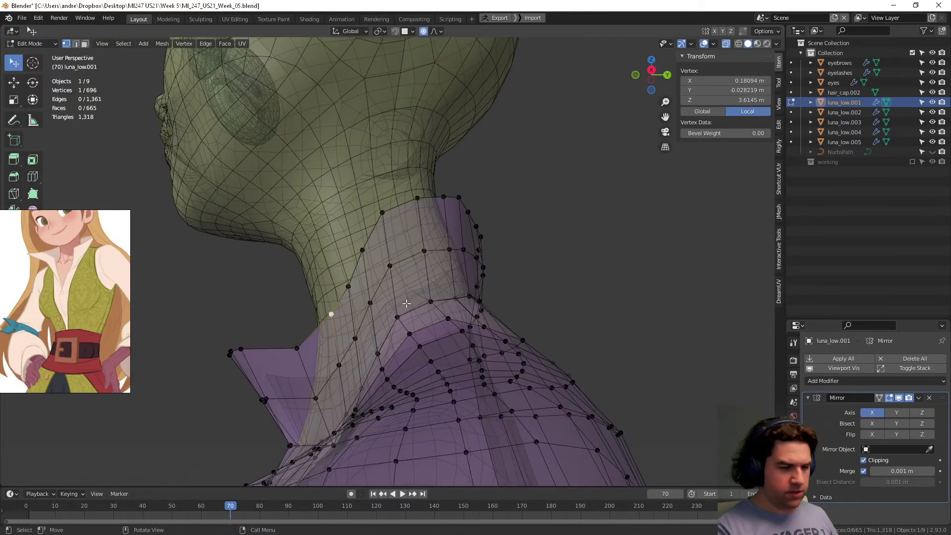
{"action": "middle_click_drag", "start_coordinate": [329, 314], "coordinate": [529, 344]}
{"action": "key", "text": "g"}
{"action": "left_click", "coordinate": [344, 349]}
{"action": "left_click", "coordinate": [307, 365]}
{"action": "key", "text": "g"}
{"action": "left_click", "coordinate": [300, 356]}
{"action": "scroll", "coordinate": [446, 330], "scroll_direction": "down", "scroll_amount": 5}
{"action": "key", "text": "Tab"}
{"action": "key", "text": "alt+z"}
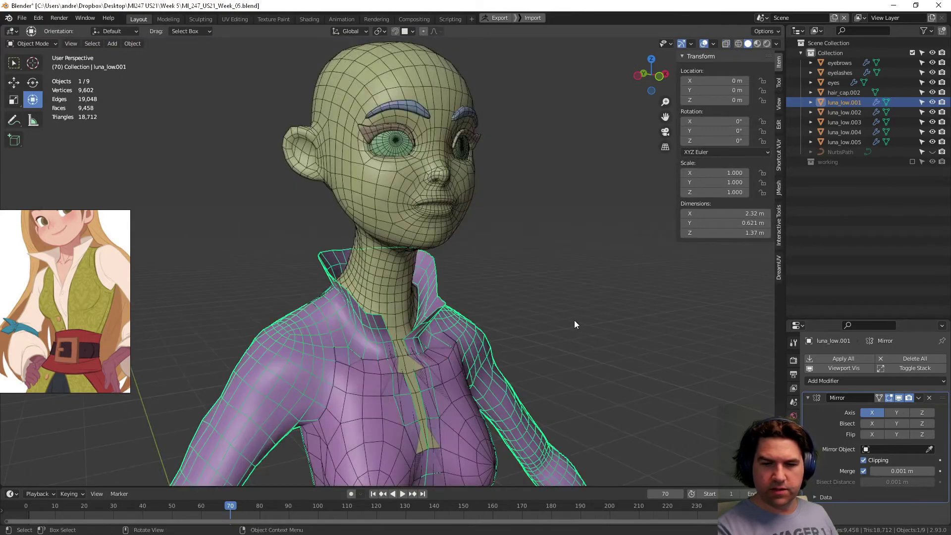
Examine the collared top and the vest body luna_low.004, comparing the vest's lower part with the reference drawing
{"action": "left_click", "coordinate": [575, 323]}
{"action": "middle_click_drag", "start_coordinate": [574, 323], "coordinate": [495, 302]}
{"action": "scroll", "coordinate": [529, 295], "scroll_direction": "down", "scroll_amount": 3}
{"action": "scroll", "coordinate": [471, 275], "scroll_direction": "up", "scroll_amount": 2}
{"action": "left_click", "coordinate": [450, 213]}
{"action": "middle_click_drag", "start_coordinate": [451, 212], "coordinate": [466, 310]}
{"action": "left_click", "coordinate": [415, 265]}
{"action": "scroll", "coordinate": [513, 278], "scroll_direction": "up", "scroll_amount": 3}
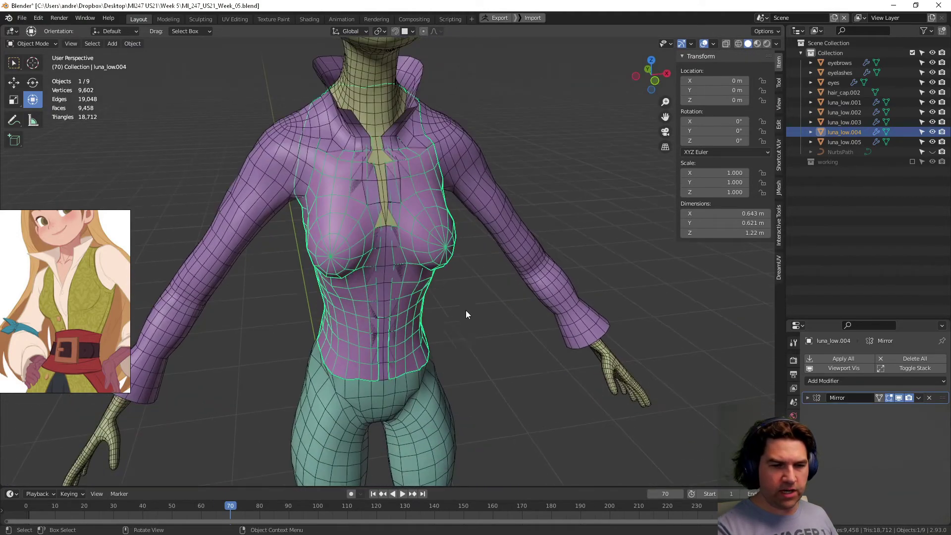
{"action": "middle_click_drag", "start_coordinate": [465, 351], "coordinate": [441, 332]}
{"action": "middle_click_drag", "start_coordinate": [441, 332], "coordinate": [463, 234], "text": "shift"}
{"action": "scroll", "coordinate": [462, 233], "scroll_direction": "up", "scroll_amount": 1}
{"action": "scroll", "coordinate": [85, 334], "scroll_direction": "down", "scroll_amount": 2}
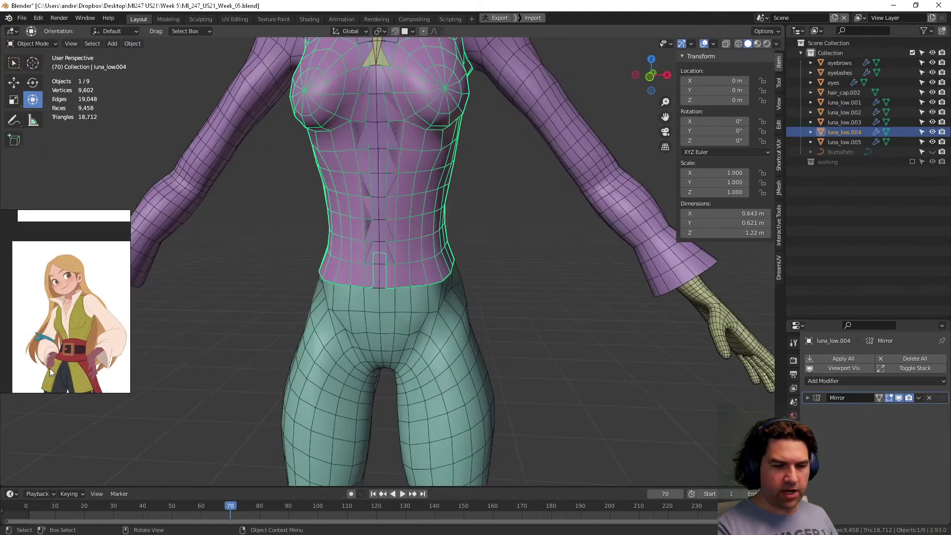
{"action": "scroll", "coordinate": [70, 354], "scroll_direction": "down", "scroll_amount": 1}
{"action": "middle_click_drag", "start_coordinate": [71, 354], "coordinate": [70, 306]}
Extrude the vest's bottom edge loop straight down along Z by about 0.45 m to start the lower skirt
{"action": "middle_click_drag", "start_coordinate": [422, 308], "coordinate": [408, 268]}
{"action": "left_click", "coordinate": [409, 267]}
{"action": "left_click", "coordinate": [422, 271]}
{"action": "key", "text": "Tab"}
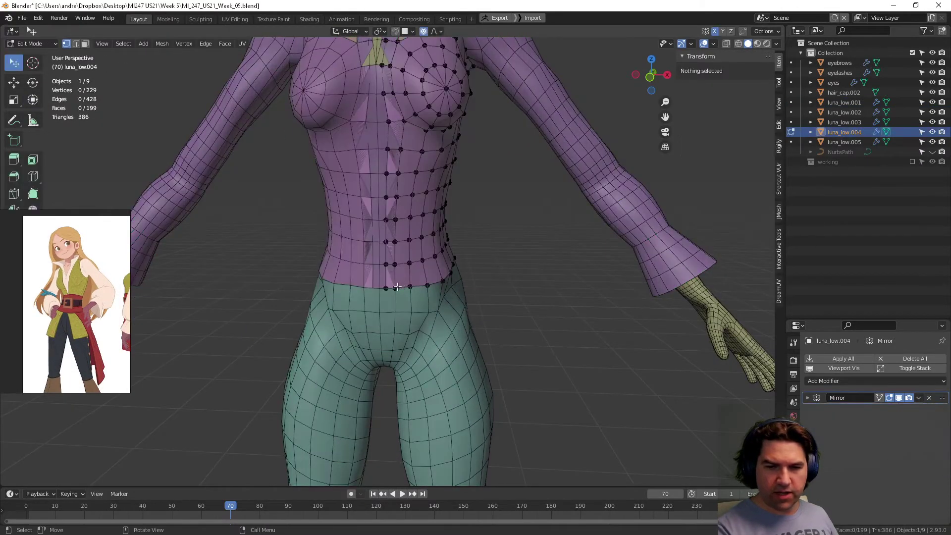
{"action": "left_click", "coordinate": [391, 290], "text": "alt"}
{"action": "mouse_move", "coordinate": [391, 291]}
{"action": "middle_mouse_down"}
{"action": "mouse_move", "coordinate": [495, 292]}
{"action": "mouse_move", "coordinate": [386, 292]}
{"action": "middle_mouse_up"}
{"action": "scroll", "coordinate": [102, 346], "scroll_direction": "down", "scroll_amount": 2}
{"action": "middle_click_drag", "start_coordinate": [102, 346], "coordinate": [122, 294]}
{"action": "scroll", "coordinate": [36, 306], "scroll_direction": "up", "scroll_amount": 3}
{"action": "scroll", "coordinate": [36, 306], "scroll_direction": "down", "scroll_amount": 3}
{"action": "middle_click_drag", "start_coordinate": [464, 297], "coordinate": [458, 239], "text": "shift"}
{"action": "scroll", "coordinate": [465, 246], "scroll_direction": "down", "scroll_amount": 1}
{"action": "key", "text": "e"}
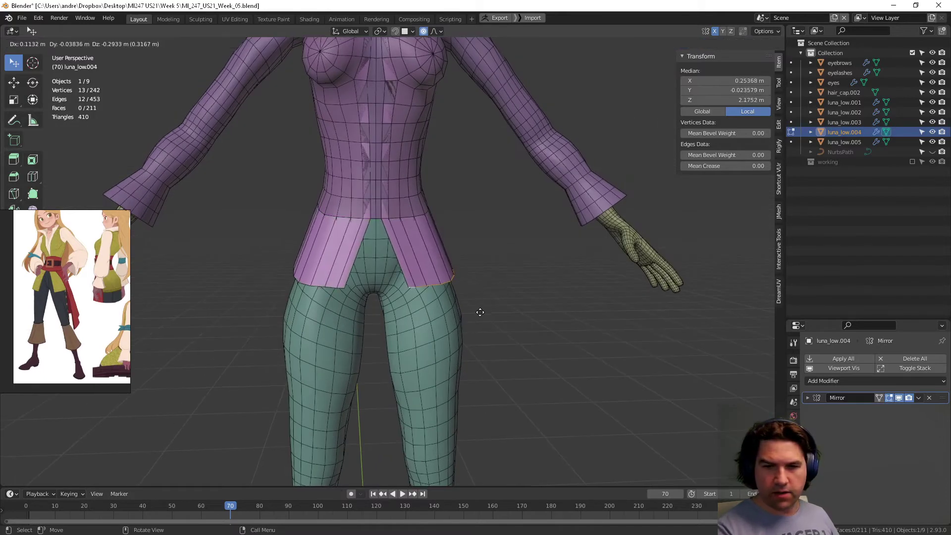
{"action": "key", "text": "z"}
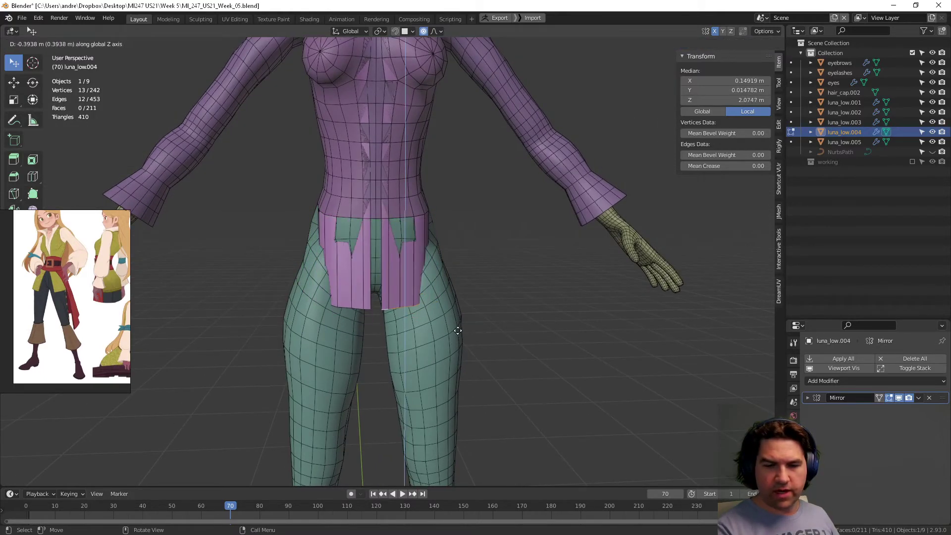
{"action": "left_click", "coordinate": [462, 341]}
Flare the skirt's hem by scaling it about 1.81 and, with Mirror clipping off, moving it about 0.115 m outward along X
{"action": "key", "text": "s"}
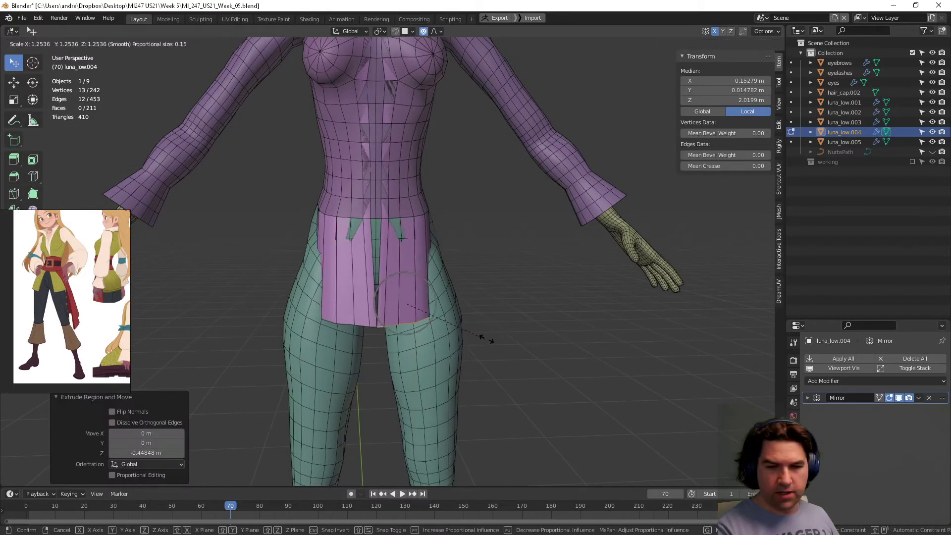
{"action": "left_click", "coordinate": [526, 337]}
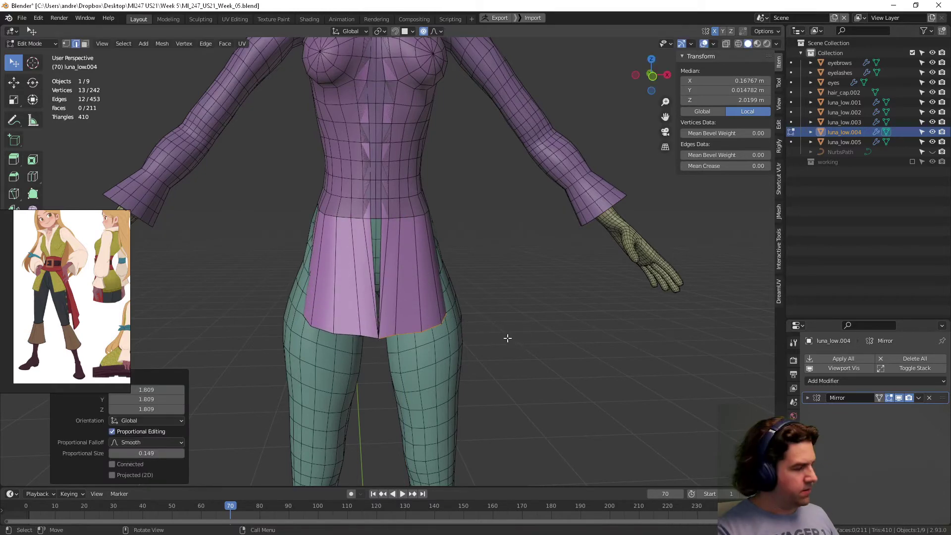
{"action": "left_click", "coordinate": [808, 398]}
{"action": "left_click", "coordinate": [870, 462]}
{"action": "key", "text": "g"}
{"action": "key", "text": "x"}
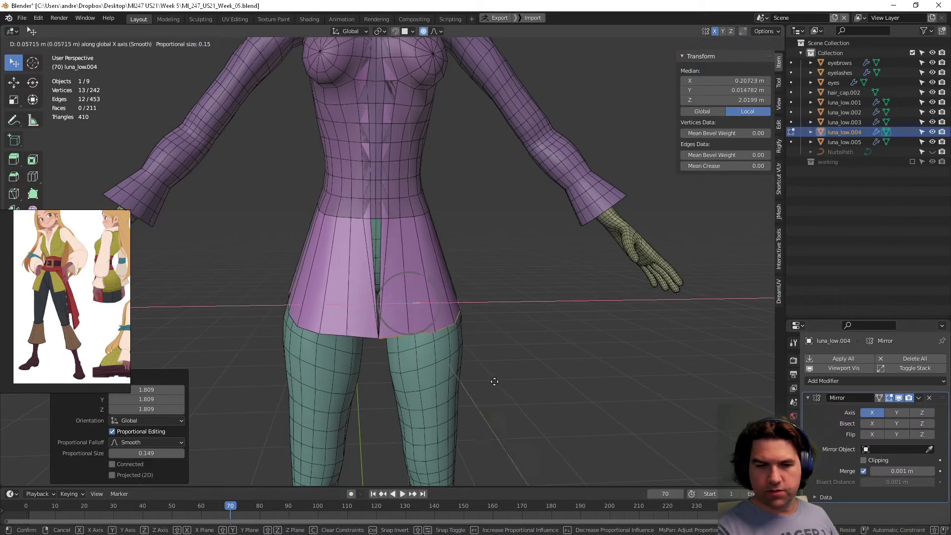
{"action": "left_click", "coordinate": [505, 381]}
{"action": "scroll", "coordinate": [500, 362], "scroll_direction": "up", "scroll_amount": 3}
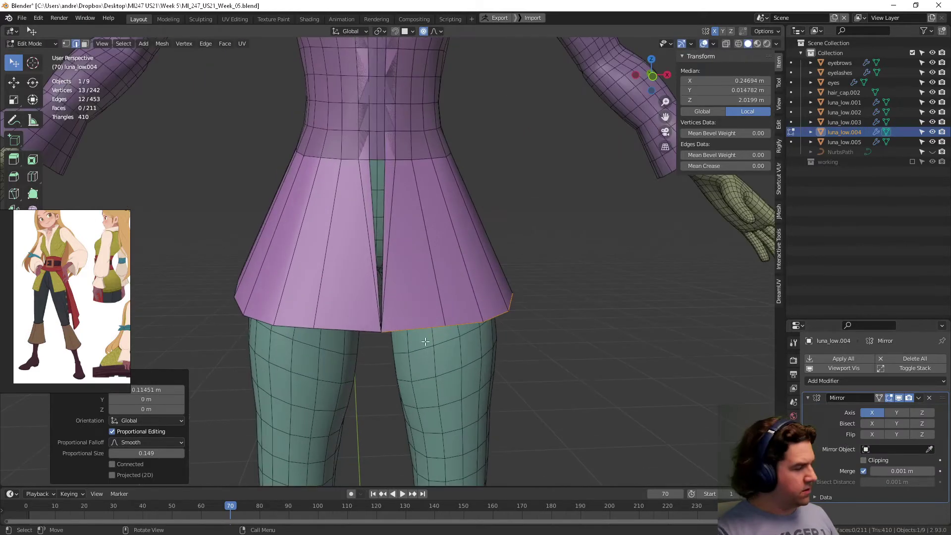
Turn off proportional editing and X mesh symmetry, and move the front hem vertices away from the centre to open the skirt's front slit
{"action": "key", "text": "g"}
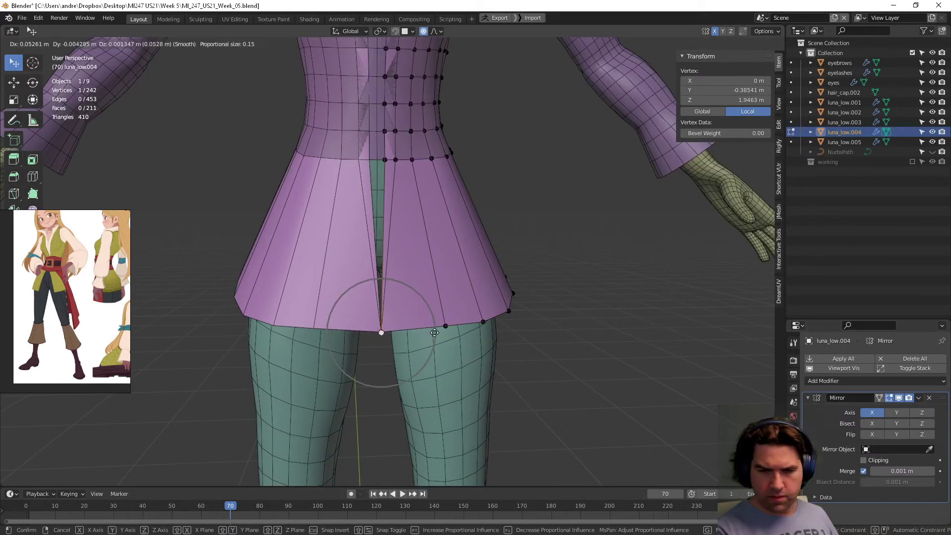
{"action": "left_click", "coordinate": [434, 332]}
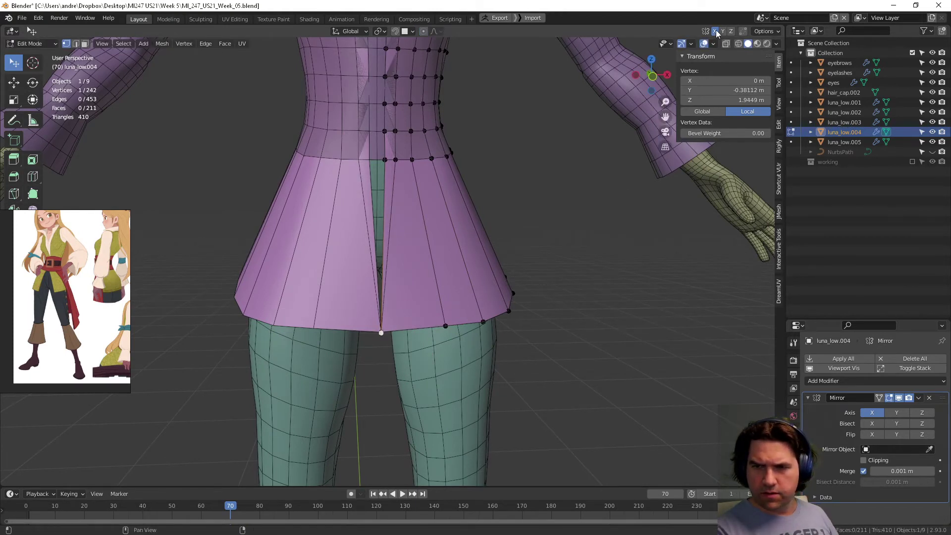
{"action": "key", "text": "g"}
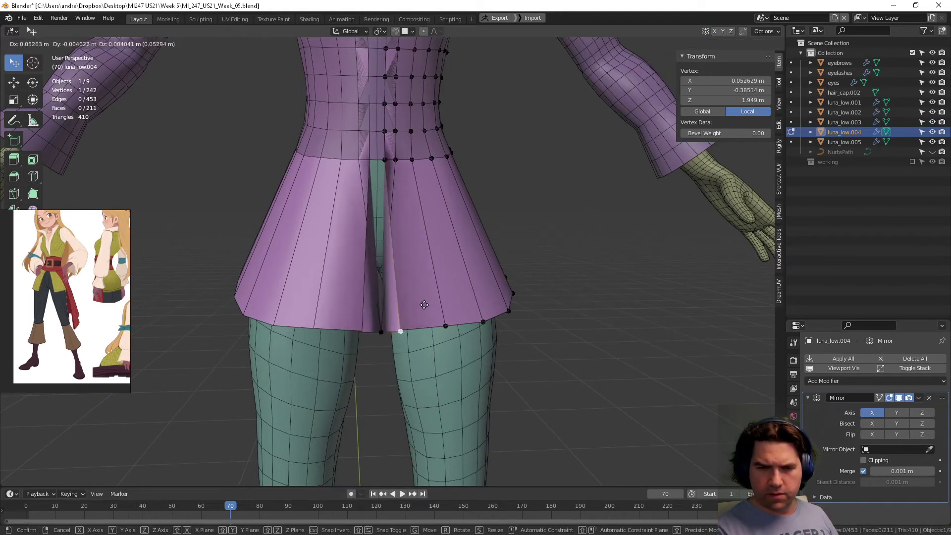
{"action": "left_click", "coordinate": [383, 329]}
{"action": "key", "text": "g"}
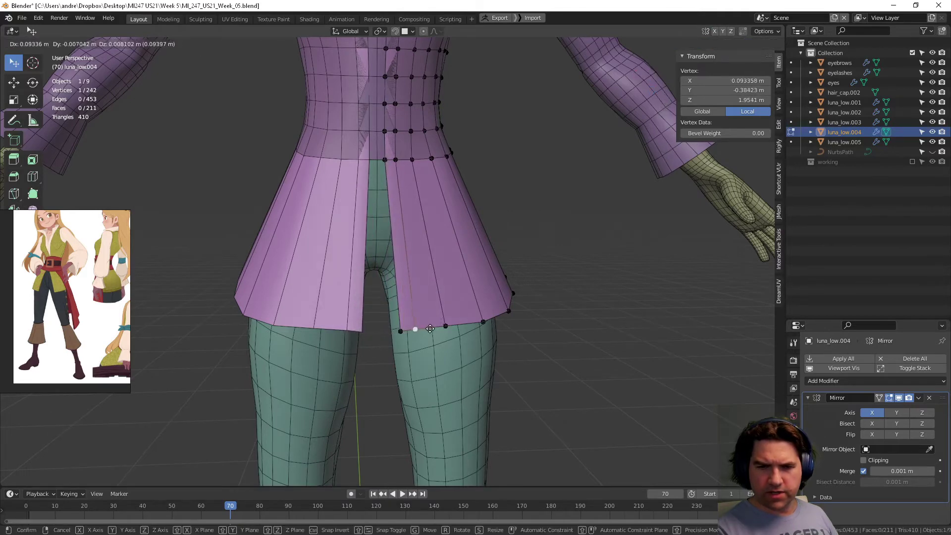
{"action": "right_click", "coordinate": [430, 328]}
{"action": "key", "text": "g"}
{"action": "left_click", "coordinate": [425, 328]}
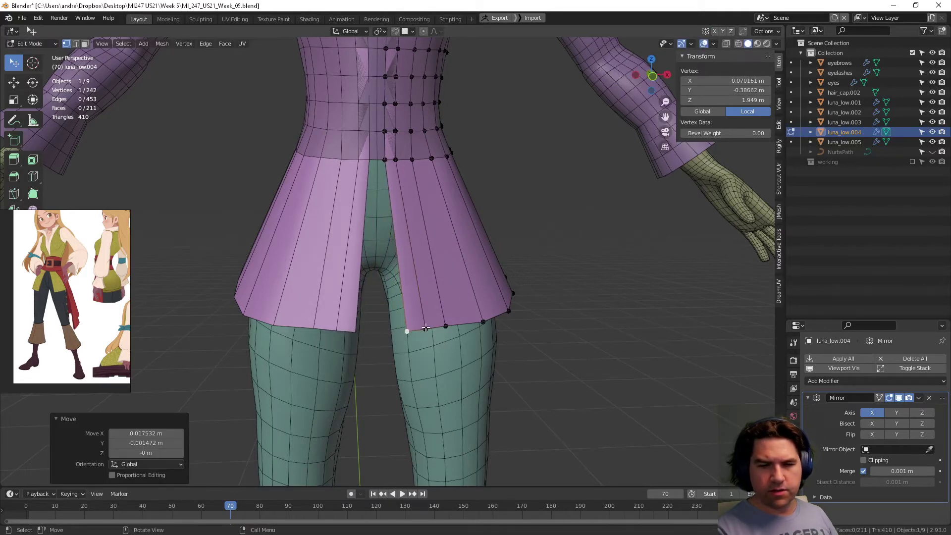
Reposition the hem vertices along the front and side of the skirt to even out its flare
{"action": "left_click", "coordinate": [426, 327]}
{"action": "left_click", "coordinate": [446, 326]}
{"action": "middle_click_drag", "start_coordinate": [527, 337], "coordinate": [424, 361]}
{"action": "key", "text": "g"}
{"action": "left_click", "coordinate": [516, 342]}
{"action": "key", "text": "g"}
{"action": "left_click", "coordinate": [424, 362]}
Even out the back hem vertices and, with Mirror clipping on, lower the centre back vertex slightly
{"action": "mouse_move", "coordinate": [555, 354]}
{"action": "middle_mouse_down"}
{"action": "mouse_move", "coordinate": [504, 348]}
{"action": "mouse_move", "coordinate": [484, 334]}
{"action": "mouse_move", "coordinate": [541, 354]}
{"action": "middle_mouse_up"}
{"action": "left_click", "coordinate": [522, 347]}
{"action": "key", "text": "g"}
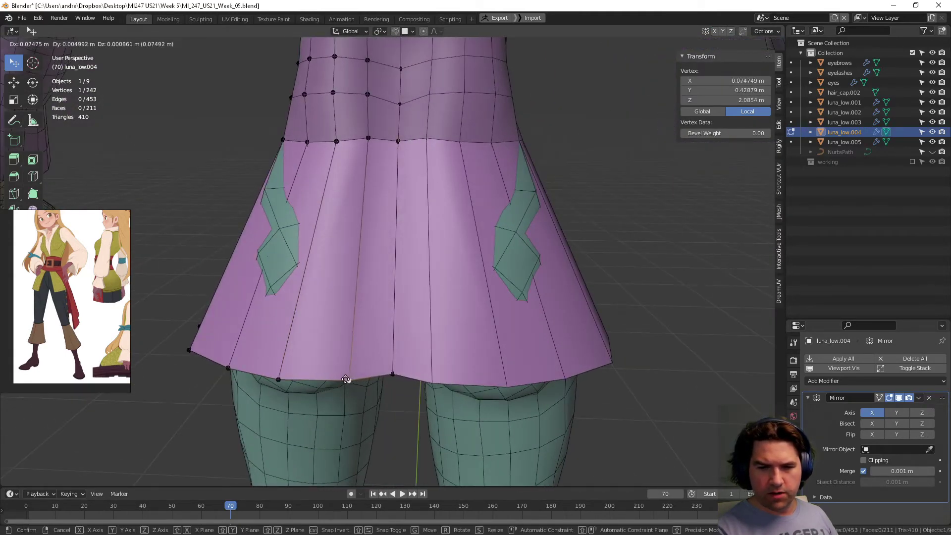
{"action": "left_click", "coordinate": [375, 381]}
{"action": "key", "text": "g"}
{"action": "key", "text": "Escape"}
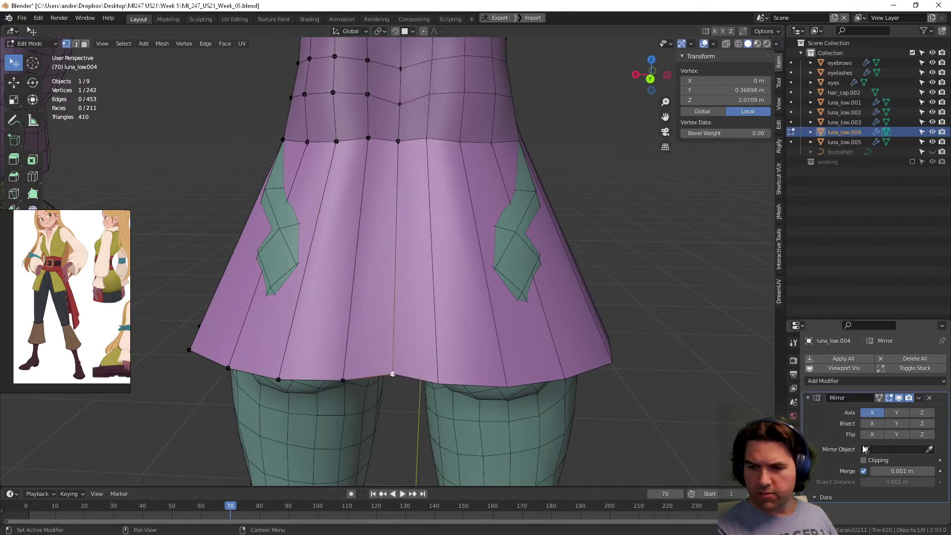
{"action": "key", "text": "g"}
{"action": "left_click", "coordinate": [394, 287]}
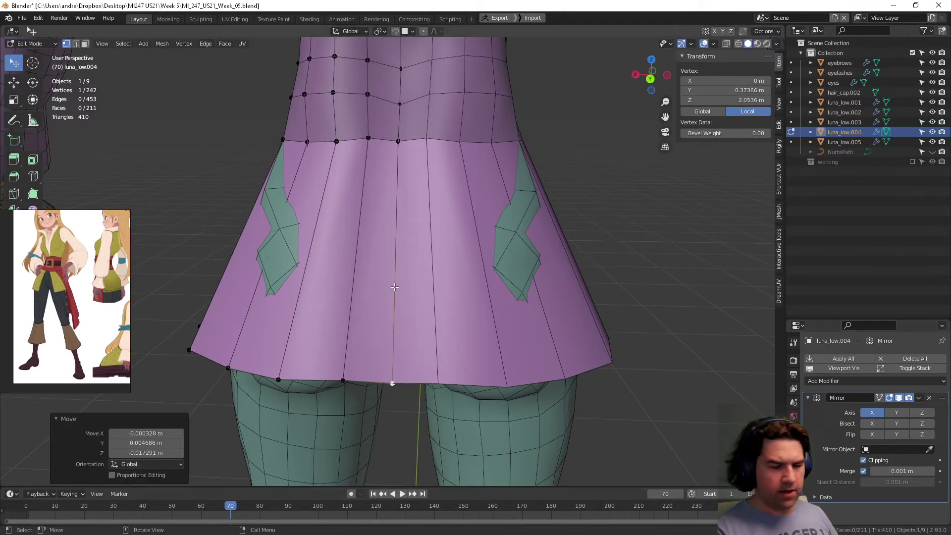
Add three evenly spaced horizontal loop cuts to the skirt and return to Object Mode
{"action": "key", "text": "alt+a"}
{"action": "key", "text": "ctrl+r"}
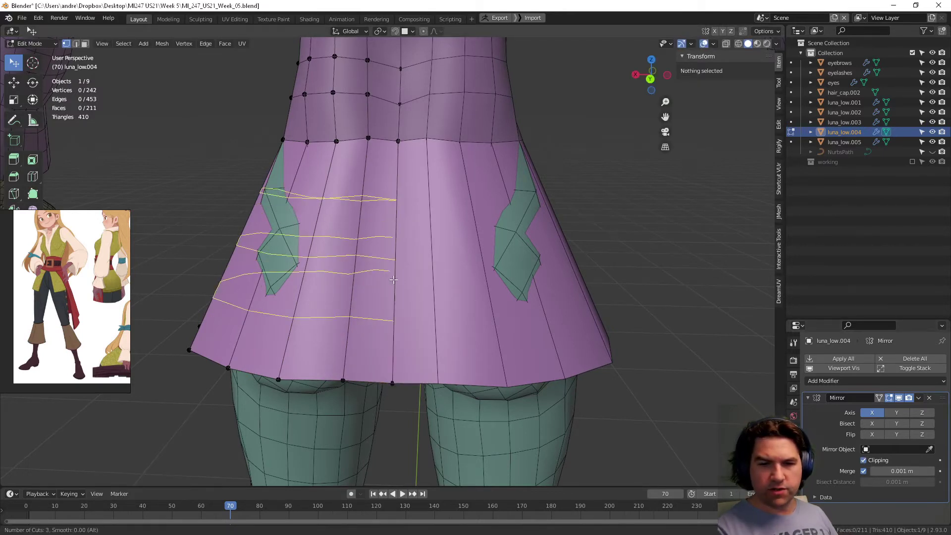
{"action": "scroll", "coordinate": [393, 279], "scroll_direction": "down", "scroll_amount": 1}
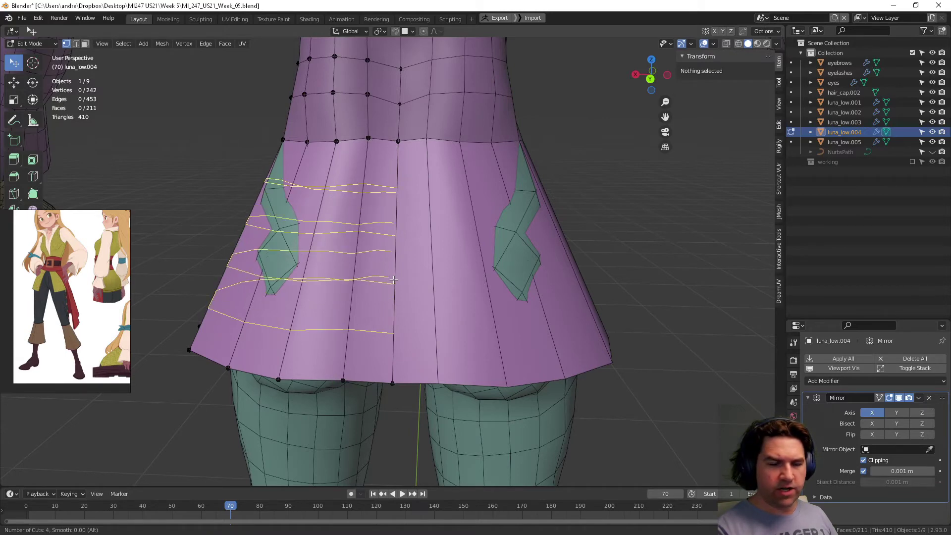
{"action": "left_click", "coordinate": [393, 280]}
{"action": "right_click", "coordinate": [393, 279]}
{"action": "middle_click_drag", "start_coordinate": [528, 282], "coordinate": [565, 284]}
{"action": "scroll", "coordinate": [362, 295], "scroll_direction": "down", "scroll_amount": 4}
{"action": "key", "text": "Tab"}
Examine the vest's flared skirt and open front from several angles against the reference drawing
{"action": "middle_click_drag", "start_coordinate": [362, 290], "coordinate": [565, 323]}
{"action": "left_click", "coordinate": [564, 322]}
{"action": "middle_click_drag", "start_coordinate": [446, 312], "coordinate": [414, 223]}
{"action": "scroll", "coordinate": [504, 288], "scroll_direction": "down", "scroll_amount": 4}
{"action": "scroll", "coordinate": [505, 287], "scroll_direction": "up", "scroll_amount": 4}
{"action": "scroll", "coordinate": [491, 335], "scroll_direction": "up", "scroll_amount": 4}
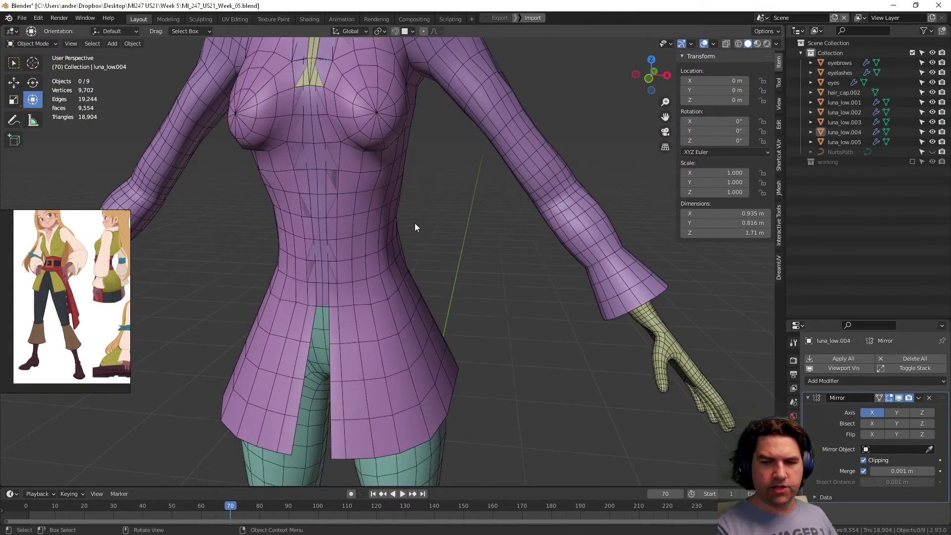
{"action": "scroll", "coordinate": [445, 257], "scroll_direction": "down", "scroll_amount": 4}
{"action": "mouse_move", "coordinate": [445, 257]}
{"action": "middle_mouse_down", "text": "shift"}
{"action": "mouse_move", "coordinate": [498, 317]}
{"action": "mouse_move", "coordinate": [498, 344]}
{"action": "mouse_move", "coordinate": [488, 253]}
{"action": "mouse_move", "coordinate": [449, 248]}
{"action": "middle_mouse_up", "text": "shift"}
{"action": "scroll", "coordinate": [498, 317], "scroll_direction": "up", "scroll_amount": 2}
{"action": "middle_click_drag", "start_coordinate": [448, 248], "coordinate": [476, 328], "text": "shift"}
{"action": "scroll", "coordinate": [479, 288], "scroll_direction": "up", "scroll_amount": 1}
{"action": "scroll", "coordinate": [478, 320], "scroll_direction": "up", "scroll_amount": 4}
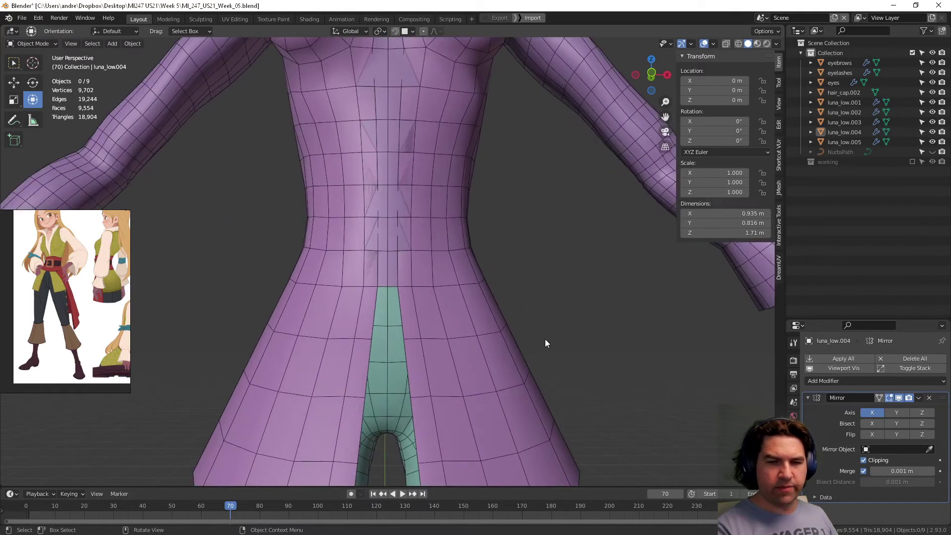
Add a Solidify modifier to the vest luna_low.004 below its Mirror modifier
{"action": "left_click", "coordinate": [545, 339]}
{"action": "scroll", "coordinate": [576, 378], "scroll_direction": "down", "scroll_amount": 3}
{"action": "scroll", "coordinate": [576, 378], "scroll_direction": "down", "scroll_amount": 2}
{"action": "left_click", "coordinate": [807, 398]}
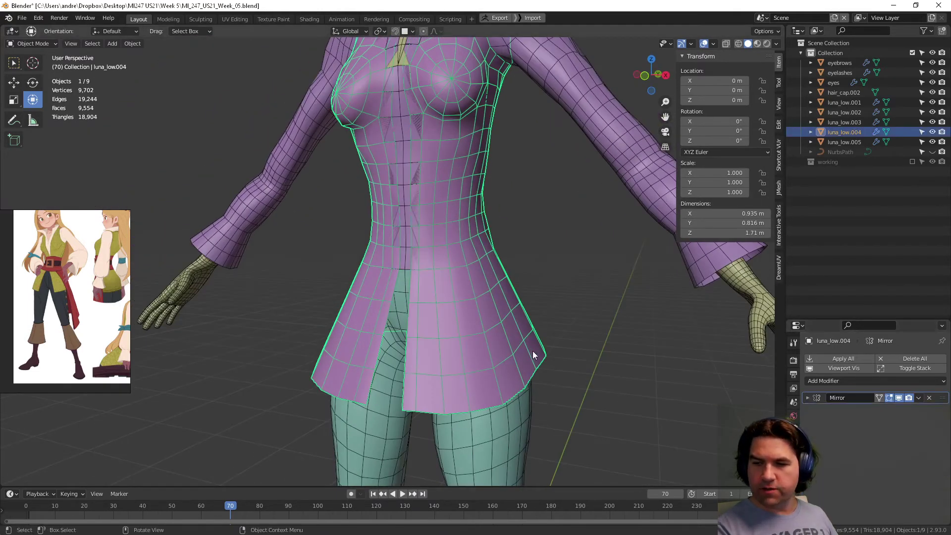
{"action": "scroll", "coordinate": [533, 350], "scroll_direction": "up", "scroll_amount": 2}
{"action": "scroll", "coordinate": [584, 375], "scroll_direction": "up", "scroll_amount": 1}
{"action": "left_click", "coordinate": [838, 381]}
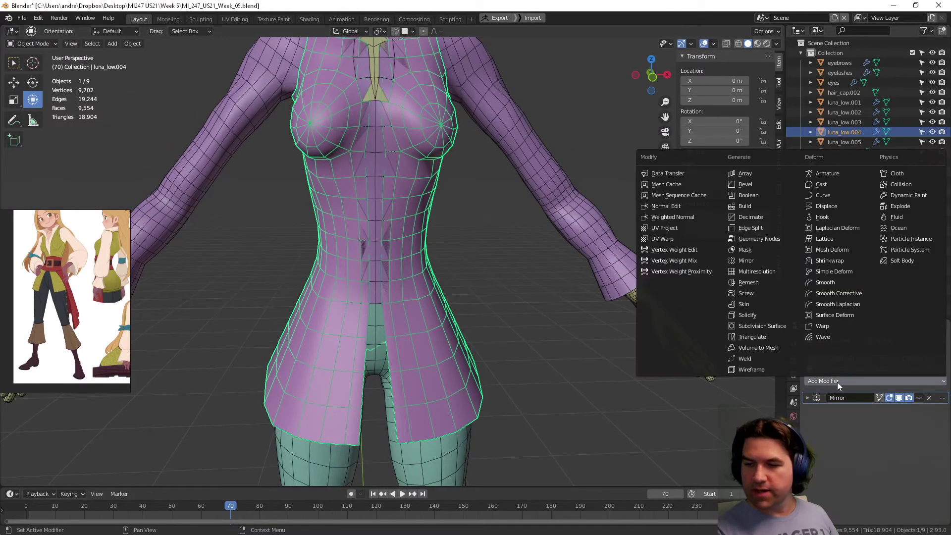
{"action": "left_click", "coordinate": [764, 315]}
{"action": "middle_click_drag", "start_coordinate": [548, 384], "coordinate": [709, 435]}
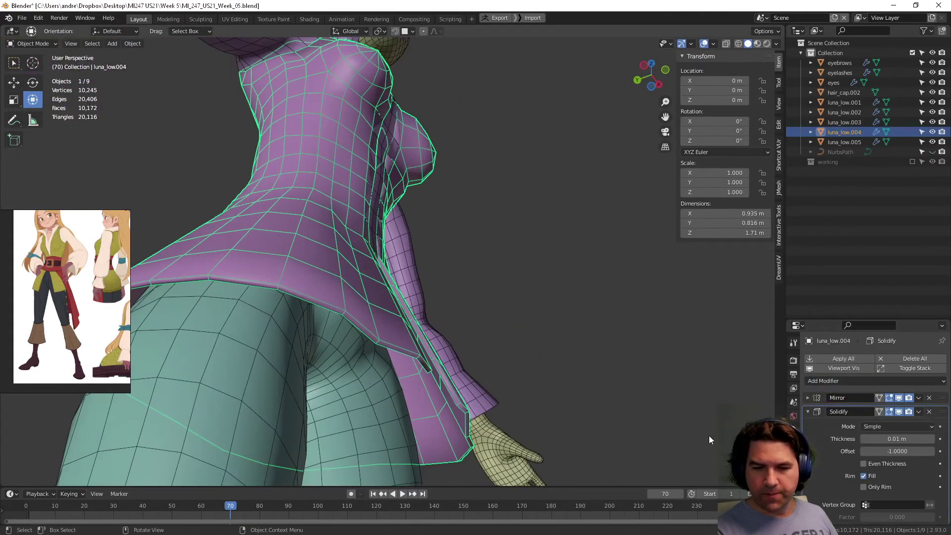
Set the vest's Solidify thickness to 0.005 m and its offset to 0
{"action": "scroll", "coordinate": [534, 356], "scroll_direction": "down", "scroll_amount": 2}
{"action": "middle_click_drag", "start_coordinate": [578, 346], "coordinate": [546, 373]}
{"action": "scroll", "coordinate": [495, 375], "scroll_direction": "down", "scroll_amount": 2}
{"action": "scroll", "coordinate": [441, 391], "scroll_direction": "up", "scroll_amount": 3}
{"action": "middle_click_drag", "start_coordinate": [329, 415], "coordinate": [692, 384]}
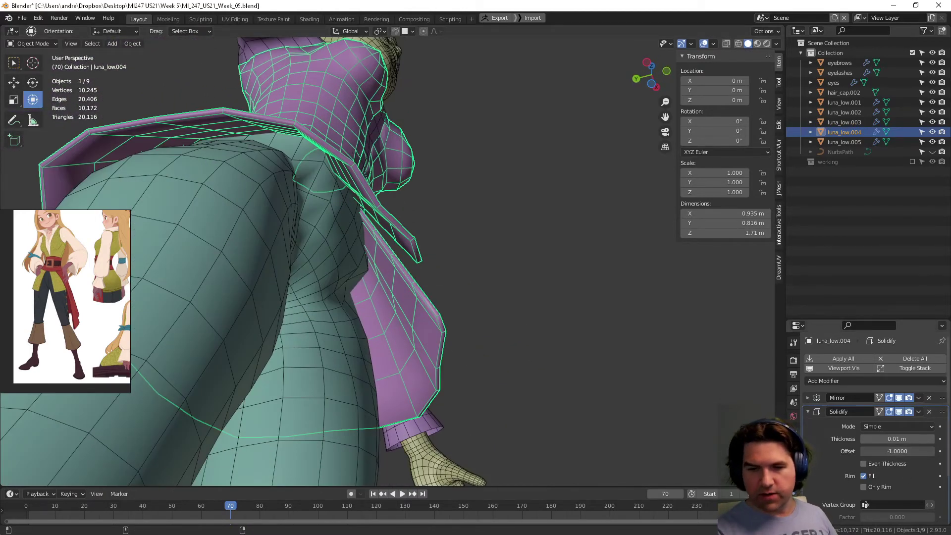
{"action": "left_click_drag", "start_coordinate": [897, 439], "coordinate": [879, 439]}
{"action": "middle_click_drag", "start_coordinate": [569, 397], "coordinate": [545, 347]}
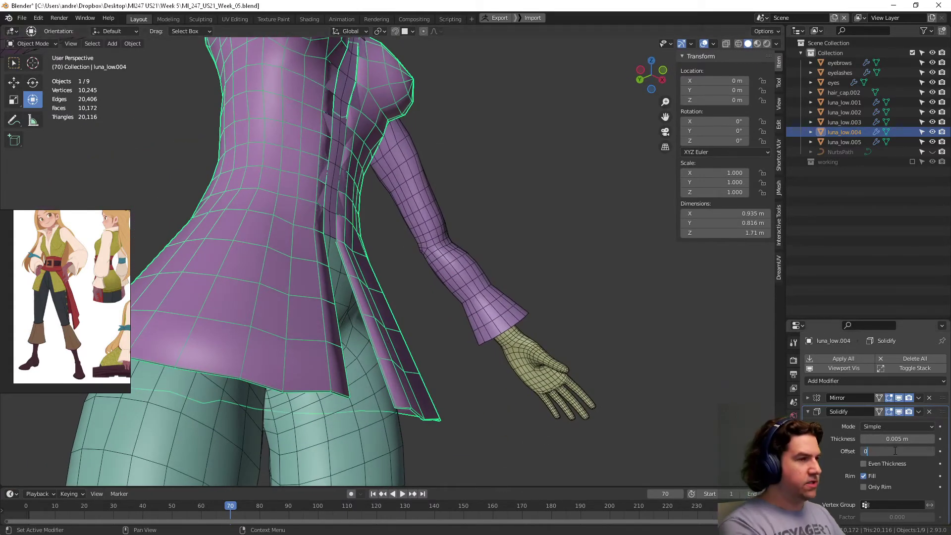
{"action": "key", "text": "Return"}
Add a Solidify modifier to the sleeved, collared top luna_low.001
{"action": "middle_click_drag", "start_coordinate": [637, 386], "coordinate": [532, 415]}
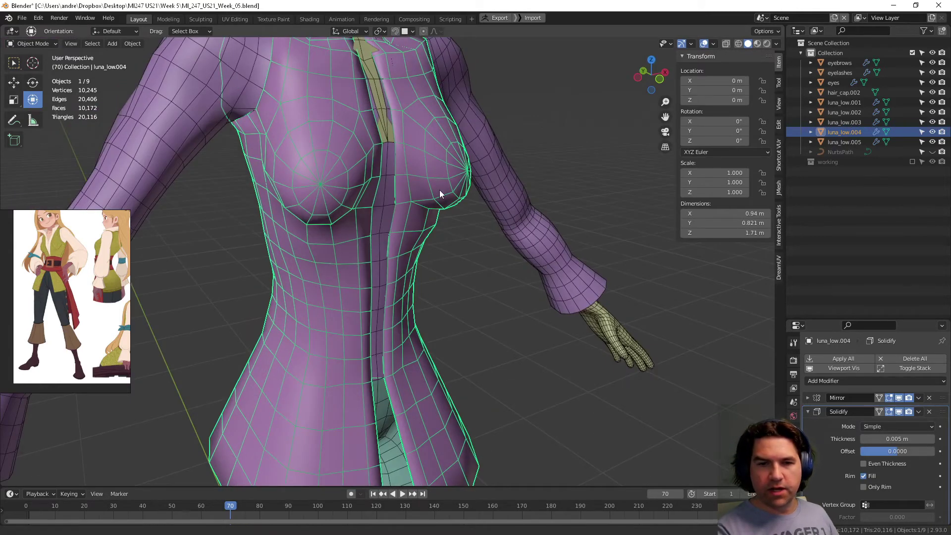
{"action": "middle_click_drag", "start_coordinate": [439, 189], "coordinate": [419, 149]}
{"action": "middle_click_drag", "start_coordinate": [414, 182], "coordinate": [426, 250]}
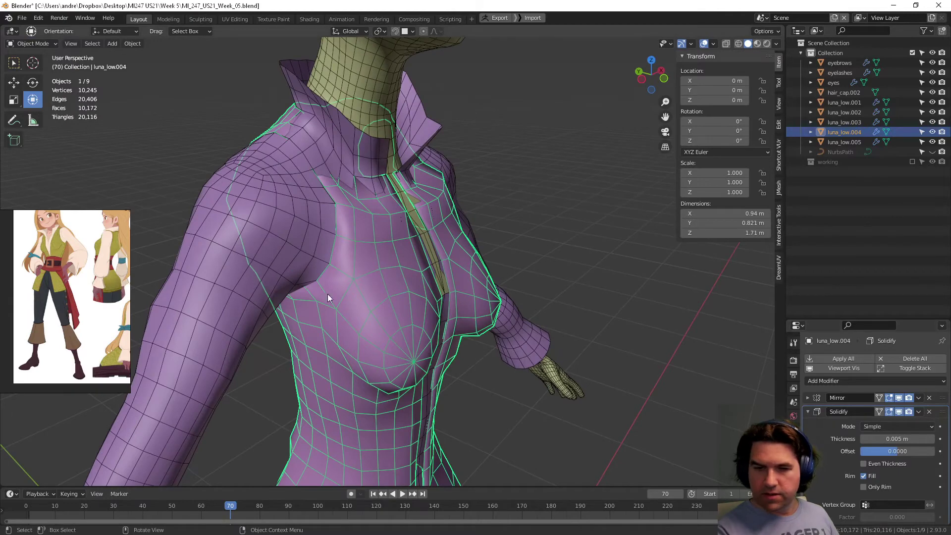
{"action": "left_click", "coordinate": [235, 276]}
{"action": "middle_click_drag", "start_coordinate": [235, 276], "coordinate": [530, 333]}
{"action": "left_click", "coordinate": [824, 382]}
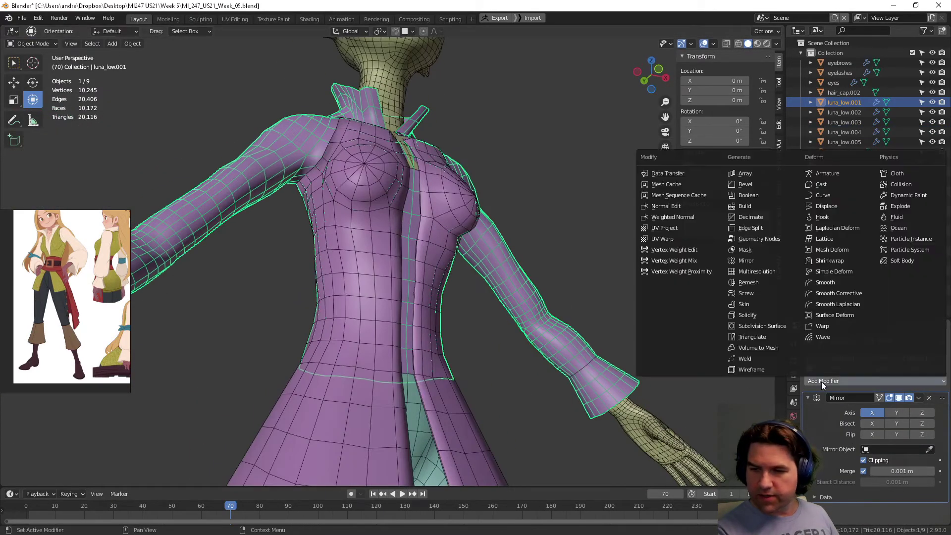
{"action": "left_click", "coordinate": [748, 315]}
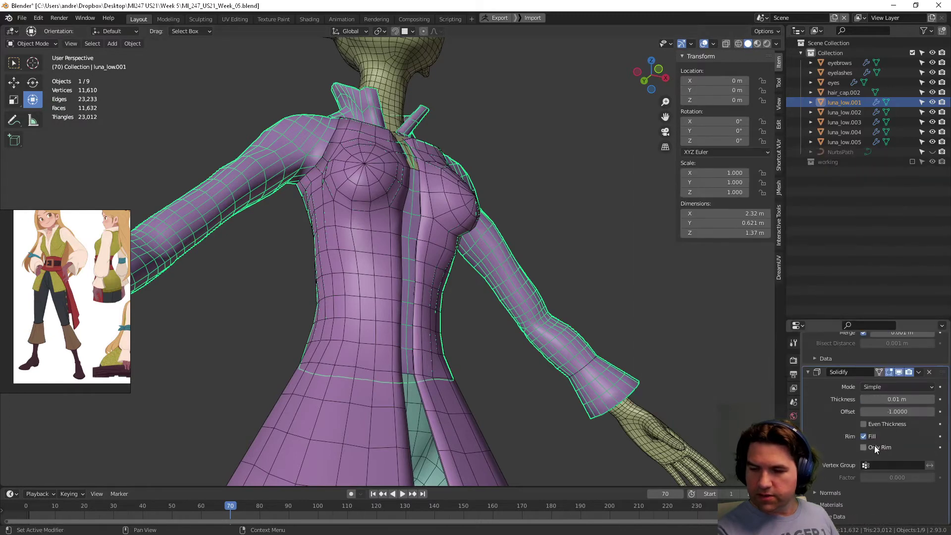
{"action": "scroll", "coordinate": [892, 429], "scroll_direction": "down", "scroll_amount": 1}
{"action": "middle_click_drag", "start_coordinate": [594, 392], "coordinate": [846, 412]}
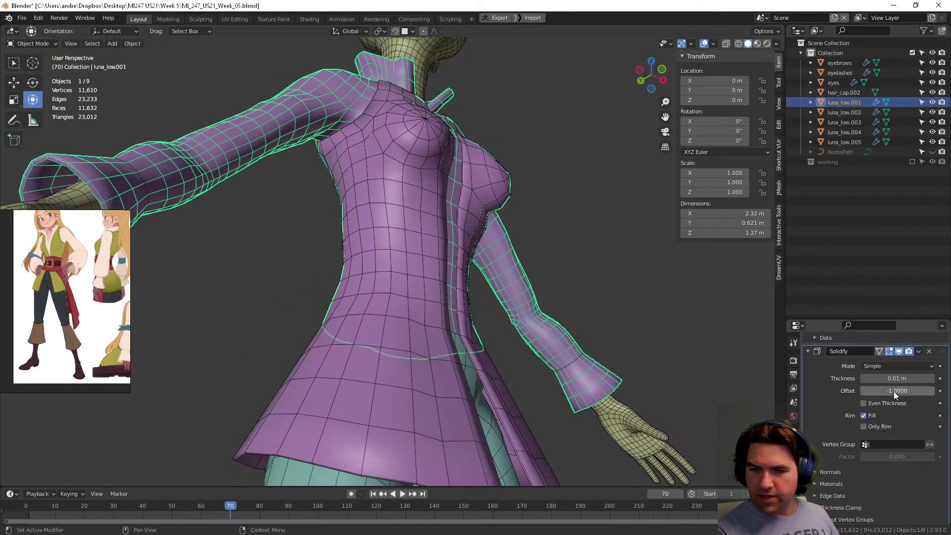
Try a Solidify offset of 1 on the sleeved top
{"action": "left_click_drag", "start_coordinate": [894, 392], "coordinate": [935, 392]}
{"action": "middle_click_drag", "start_coordinate": [522, 358], "coordinate": [737, 376]}
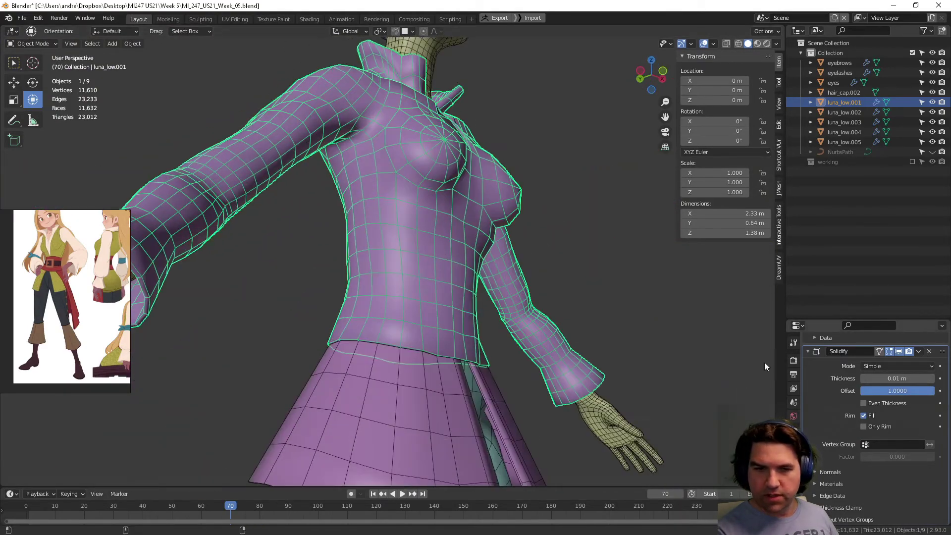
{"action": "middle_click_drag", "start_coordinate": [595, 347], "coordinate": [489, 307]}
Set the top's Solidify offset to 0 and its thickness to 0.008 m
{"action": "key", "text": "BackSpace"}
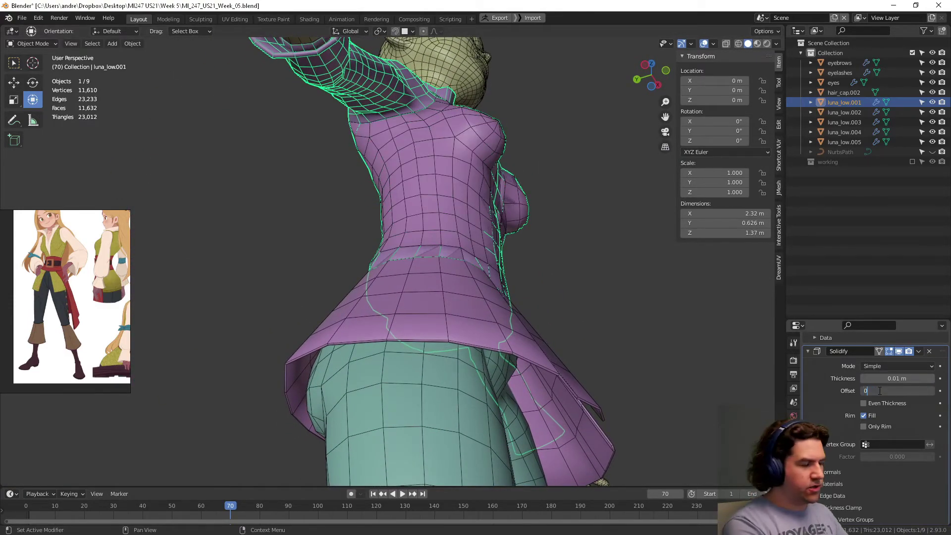
{"action": "key", "text": "Return"}
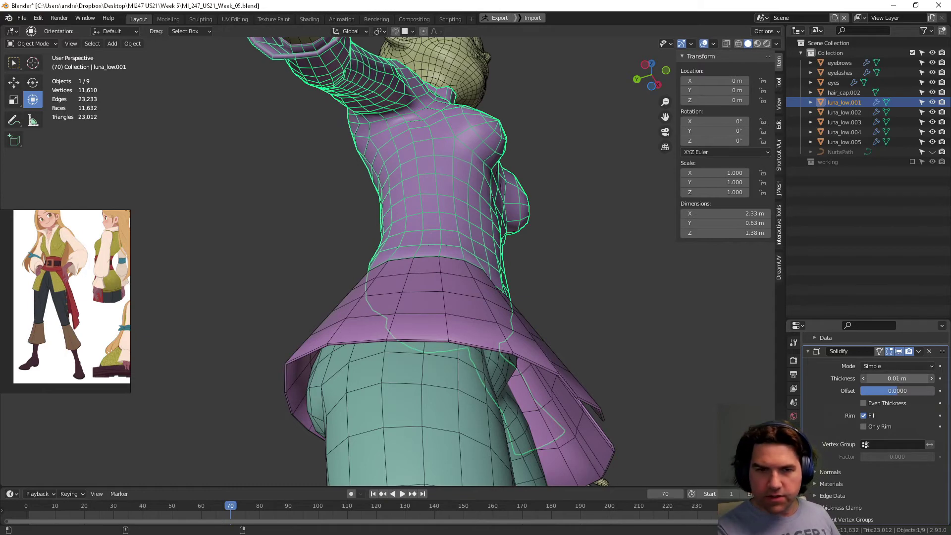
{"action": "left_click_drag", "start_coordinate": [897, 378], "coordinate": [888, 378]}
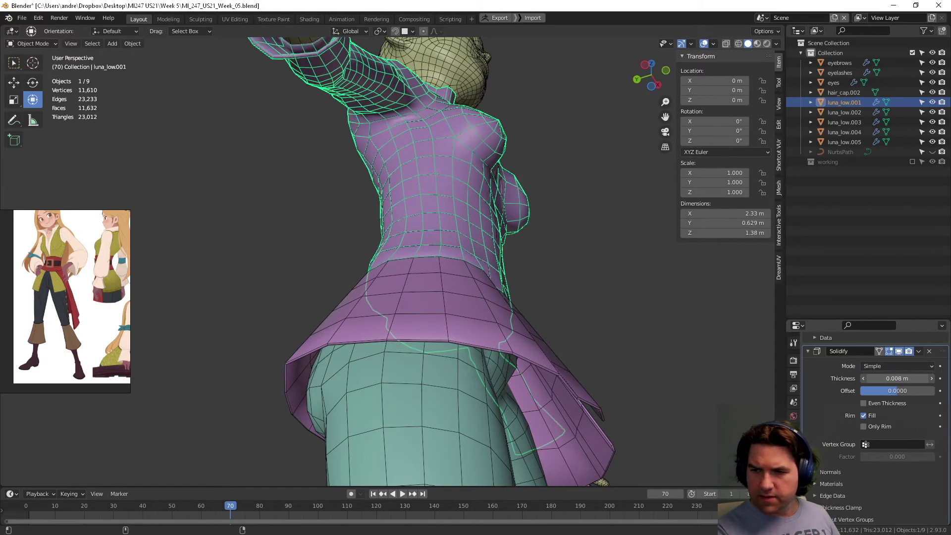
Set the vest's Solidify offset to 1 so its thickness builds outward
{"action": "left_click", "coordinate": [431, 323]}
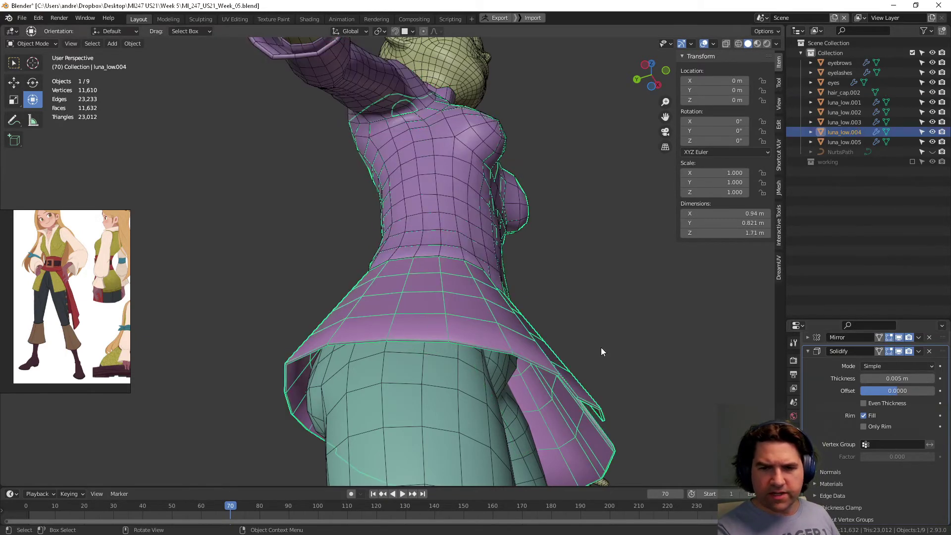
{"action": "left_click_drag", "start_coordinate": [897, 390], "coordinate": [934, 390]}
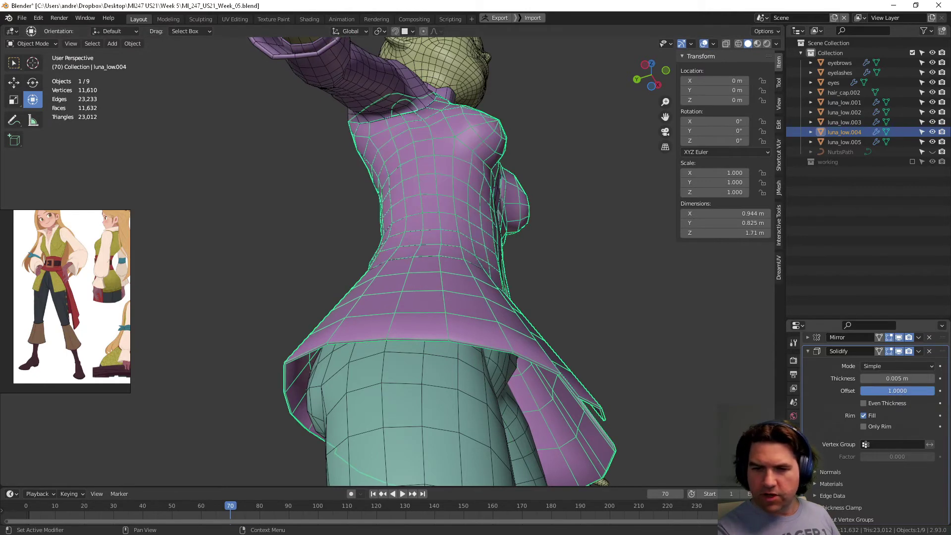
Set the vest's Solidify thickness to 0.011 m
{"action": "middle_click_drag", "start_coordinate": [621, 373], "coordinate": [577, 372]}
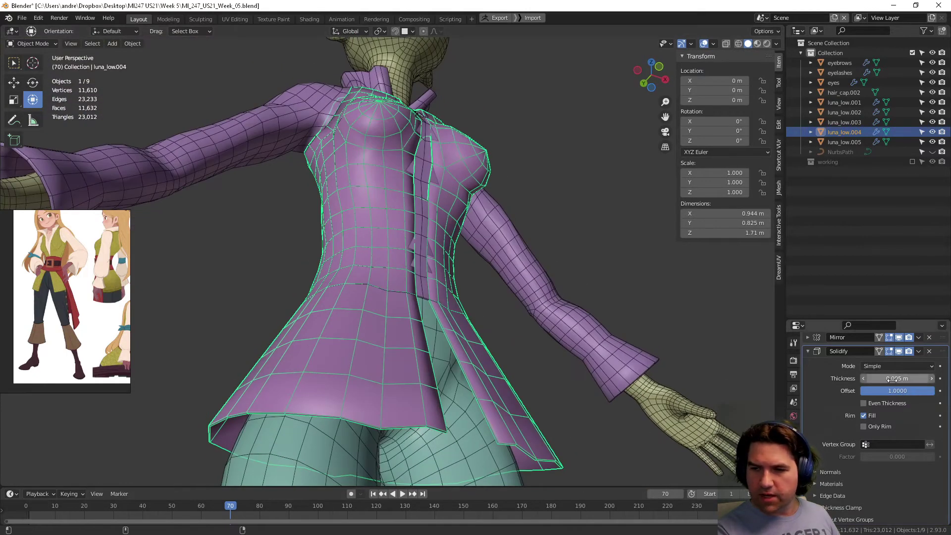
{"action": "left_click_drag", "start_coordinate": [897, 378], "coordinate": [917, 378]}
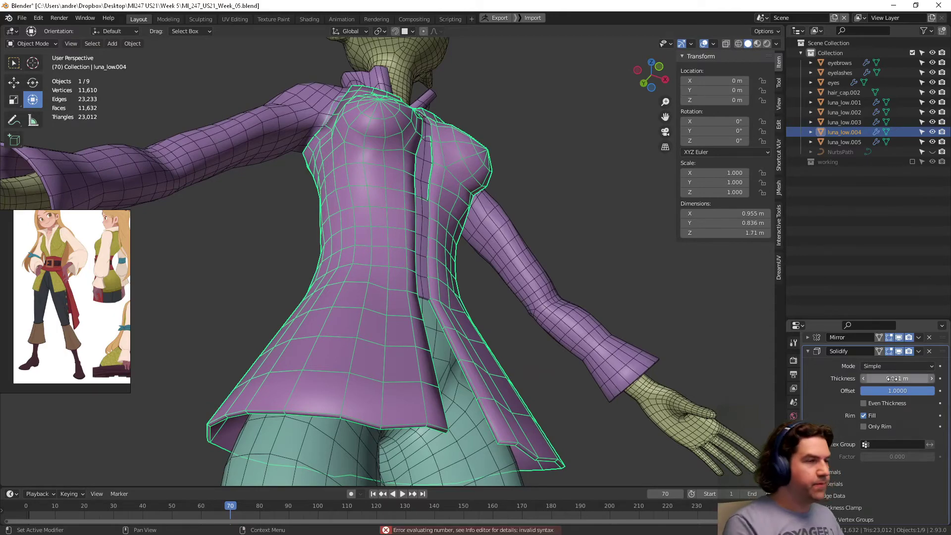
Open the lower-leg mesh luna_low.003 for editing, with its upper shin in view
{"action": "left_click", "coordinate": [609, 268]}
{"action": "middle_click_drag", "start_coordinate": [609, 267], "coordinate": [534, 343]}
{"action": "scroll", "coordinate": [534, 345], "scroll_direction": "up", "scroll_amount": 2}
{"action": "middle_click_drag", "start_coordinate": [506, 303], "coordinate": [536, 248]}
{"action": "scroll", "coordinate": [481, 323], "scroll_direction": "down", "scroll_amount": 2}
{"action": "scroll", "coordinate": [536, 248], "scroll_direction": "up", "scroll_amount": 2}
{"action": "left_click", "coordinate": [473, 240]}
{"action": "middle_click_drag", "start_coordinate": [519, 303], "coordinate": [477, 291], "text": "shift"}
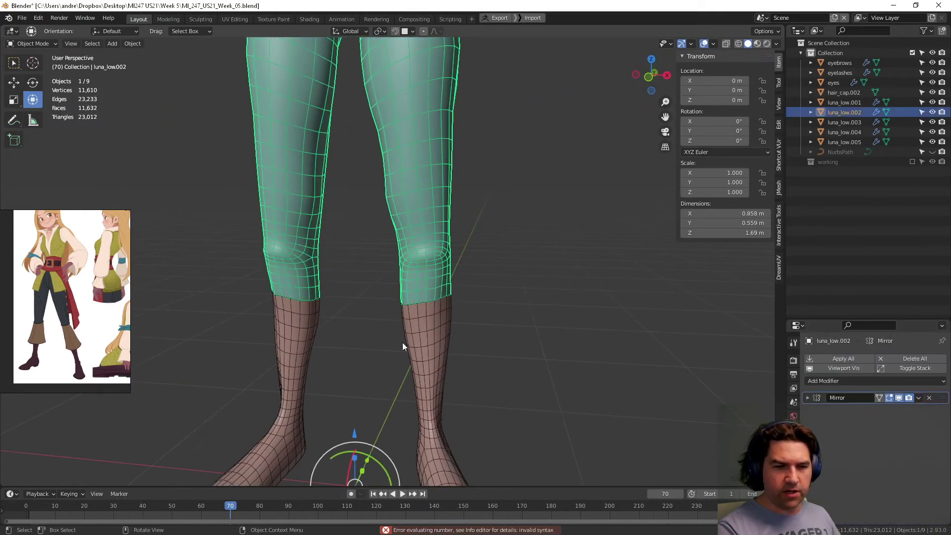
{"action": "middle_click_drag", "start_coordinate": [402, 346], "coordinate": [513, 269]}
{"action": "left_click", "coordinate": [513, 269]}
{"action": "key", "text": "Tab"}
{"action": "scroll", "coordinate": [512, 314], "scroll_direction": "up", "scroll_amount": 5}
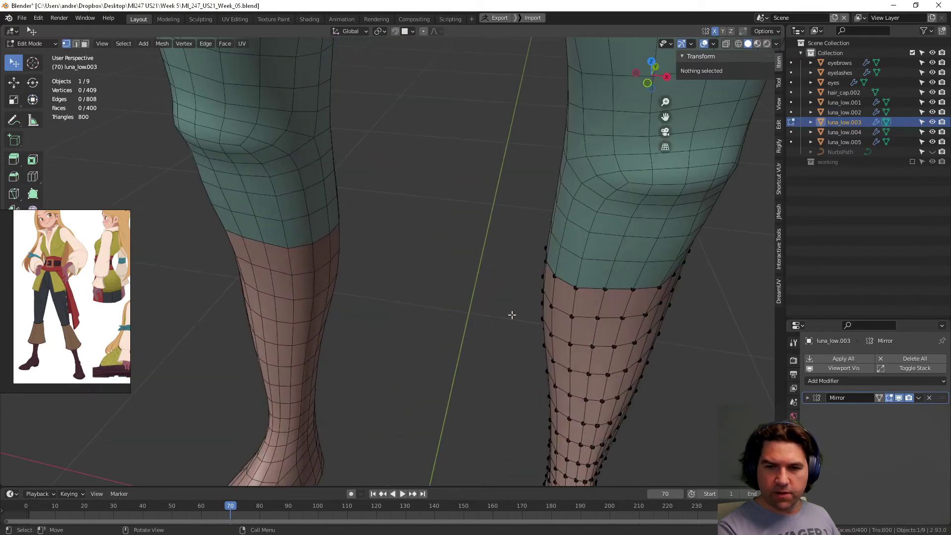
{"action": "middle_click_drag", "start_coordinate": [541, 376], "coordinate": [416, 296], "text": "shift"}
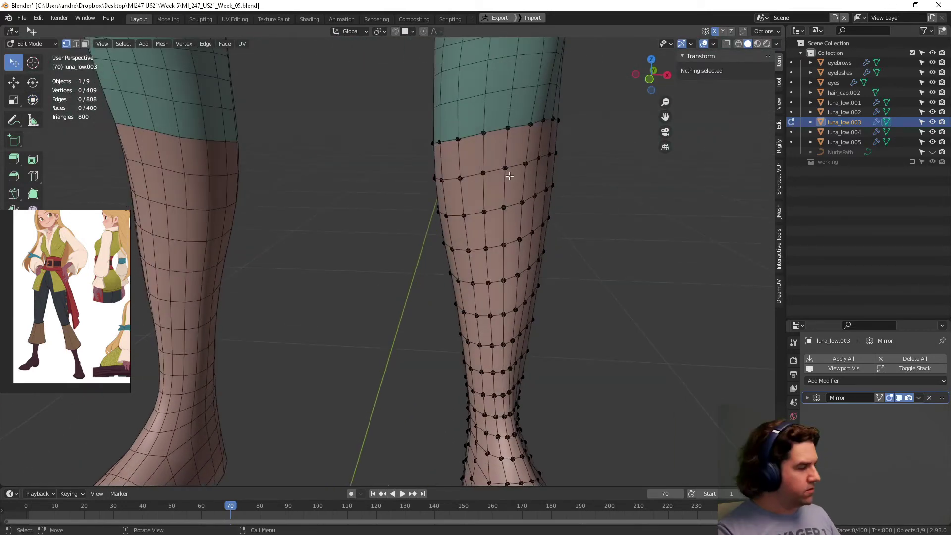
Extrude the top edge loop below the knee in place and scale it outward by about 1.123
{"action": "left_click", "coordinate": [497, 137], "text": "alt"}
{"action": "middle_click_drag", "start_coordinate": [497, 137], "coordinate": [511, 160]}
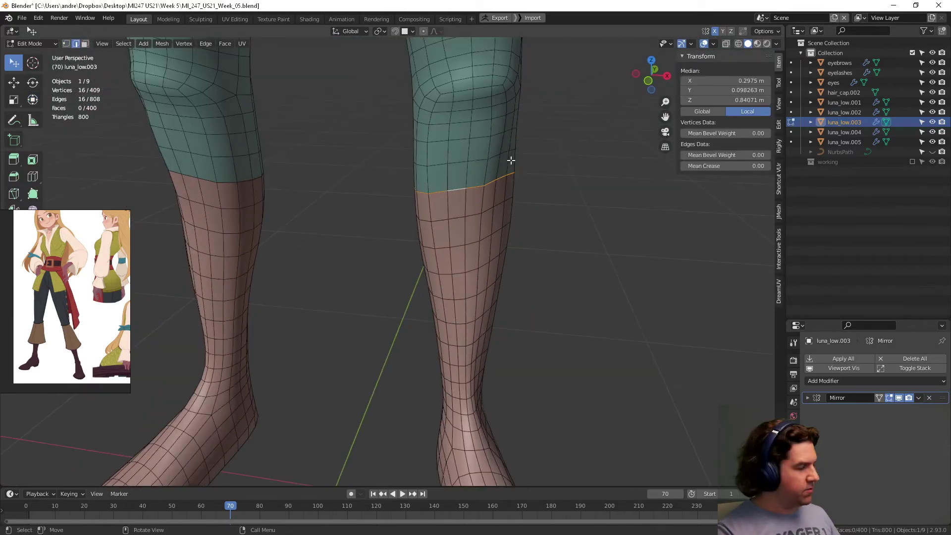
{"action": "key", "text": "e"}
{"action": "right_click", "coordinate": [557, 187]}
{"action": "key", "text": "s"}
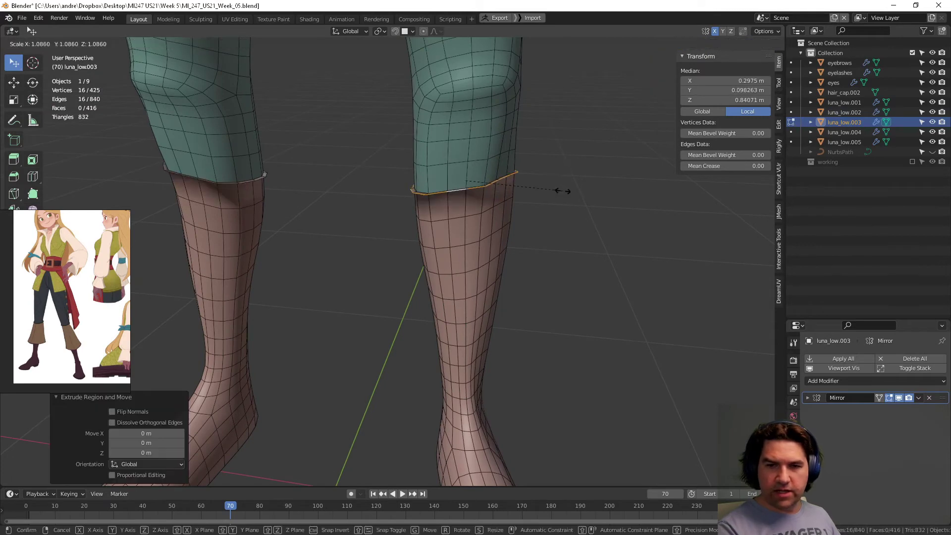
{"action": "left_click", "coordinate": [566, 191]}
{"action": "mouse_move", "coordinate": [566, 190]}
{"action": "middle_mouse_down"}
{"action": "mouse_move", "coordinate": [552, 186]}
{"action": "mouse_move", "coordinate": [556, 175]}
{"action": "middle_mouse_up"}
Extrude the widened loop about 0.28 m down the shin, shift it backward and rotate it about -4.4°
{"action": "key", "text": "e"}
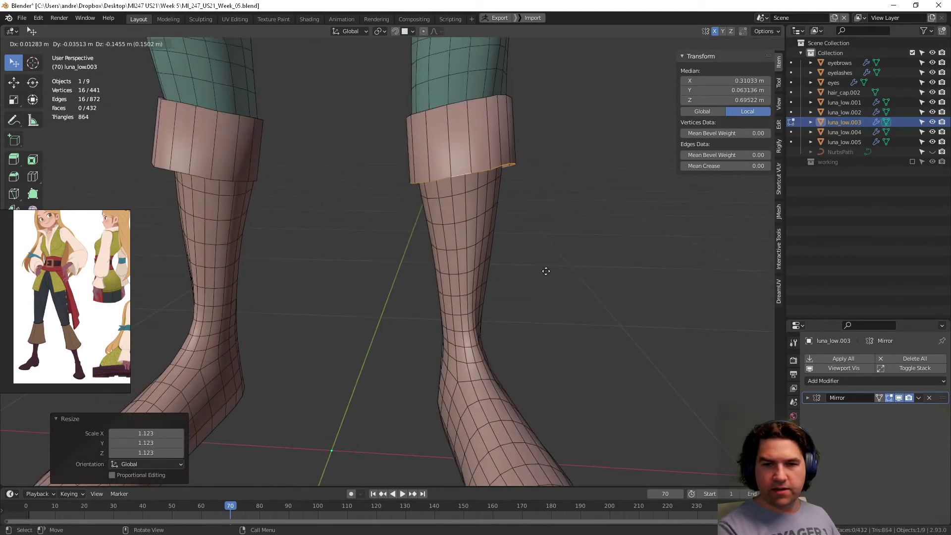
{"action": "left_click", "coordinate": [569, 299]}
{"action": "middle_click_drag", "start_coordinate": [569, 299], "coordinate": [463, 286]}
{"action": "key", "text": "g"}
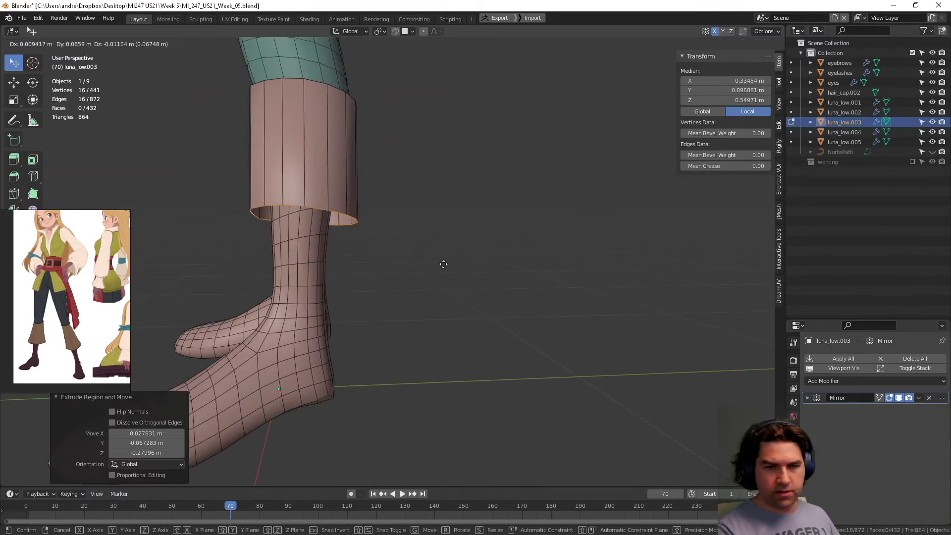
{"action": "left_click", "coordinate": [445, 264]}
{"action": "key", "text": "r"}
{"action": "left_click", "coordinate": [481, 262]}
{"action": "middle_click_drag", "start_coordinate": [421, 258], "coordinate": [546, 275]}
Flare the cuff's lower edge by scaling it about 1.65, lowering it about 0.08 m and rotating it about 7.5°
{"action": "key", "text": "s"}
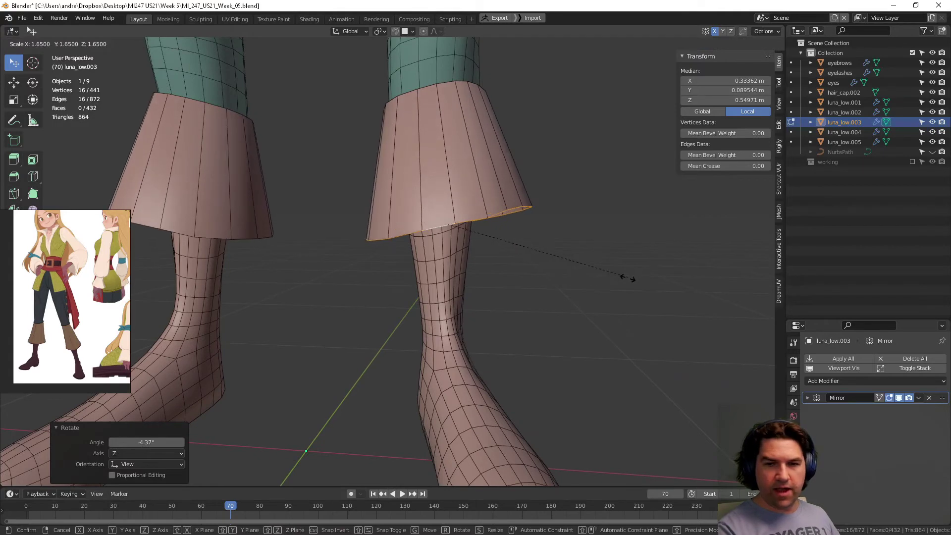
{"action": "left_click", "coordinate": [629, 276]}
{"action": "key", "text": "g"}
{"action": "left_click", "coordinate": [608, 282]}
{"action": "key", "text": "r"}
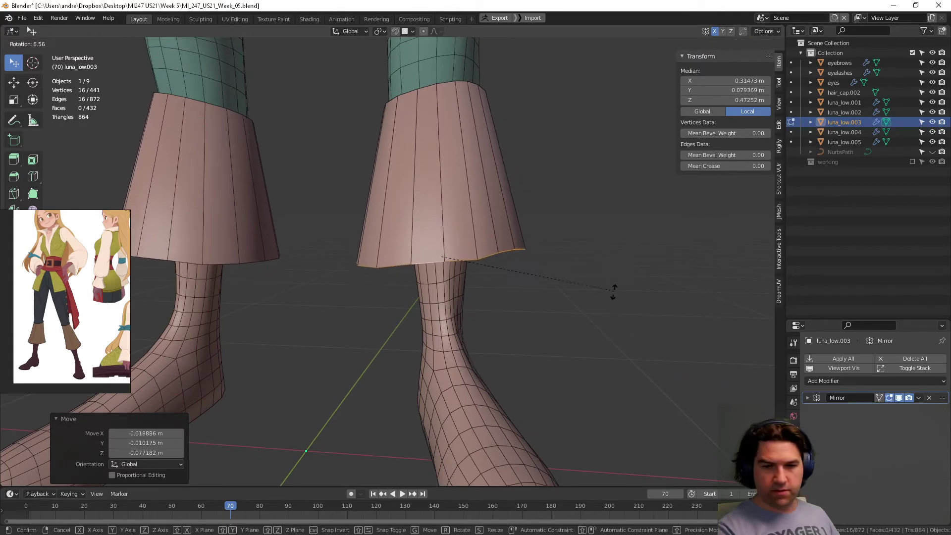
{"action": "left_click", "coordinate": [605, 295]}
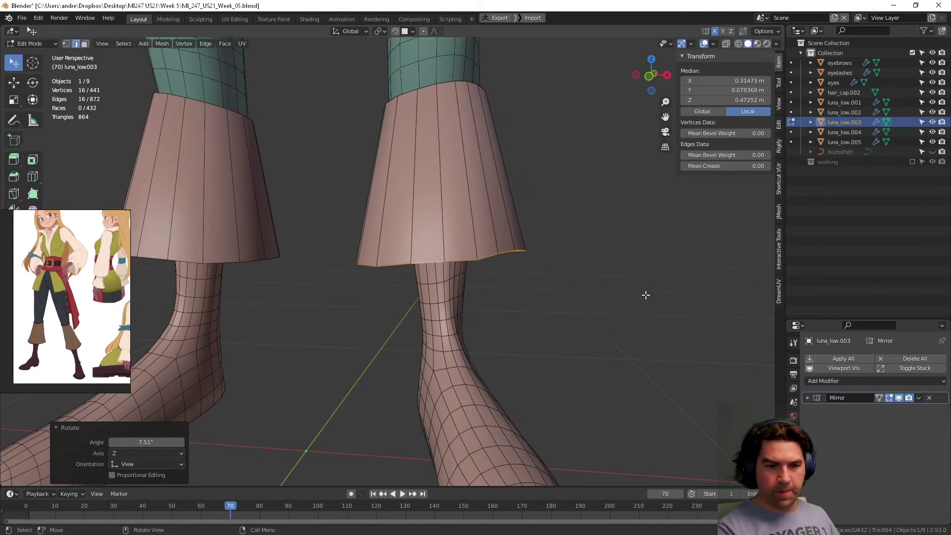
Examine the boot's sole and heel in the reference image and try selecting faces around the foot's heel
{"action": "middle_click_drag", "start_coordinate": [646, 295], "coordinate": [54, 360]}
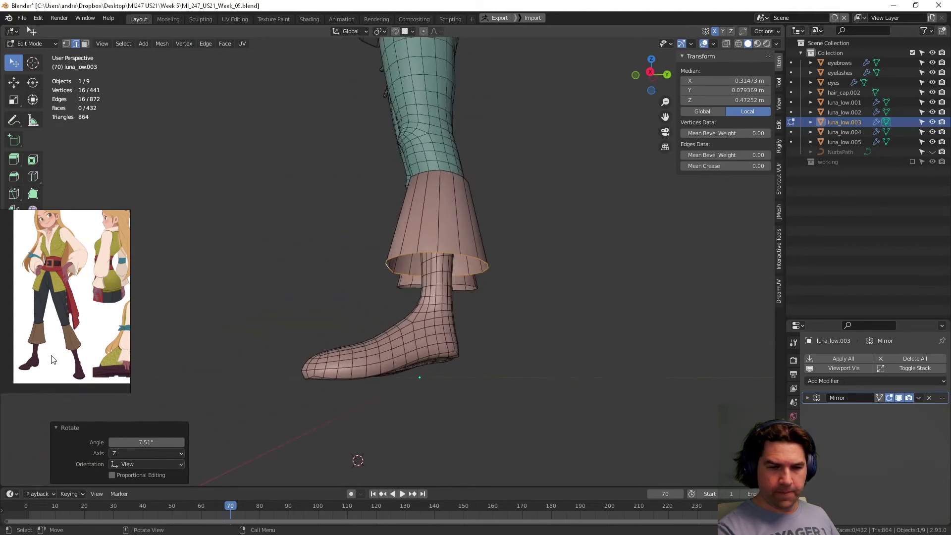
{"action": "scroll", "coordinate": [95, 370], "scroll_direction": "up", "scroll_amount": 2}
{"action": "scroll", "coordinate": [77, 340], "scroll_direction": "up", "scroll_amount": 3}
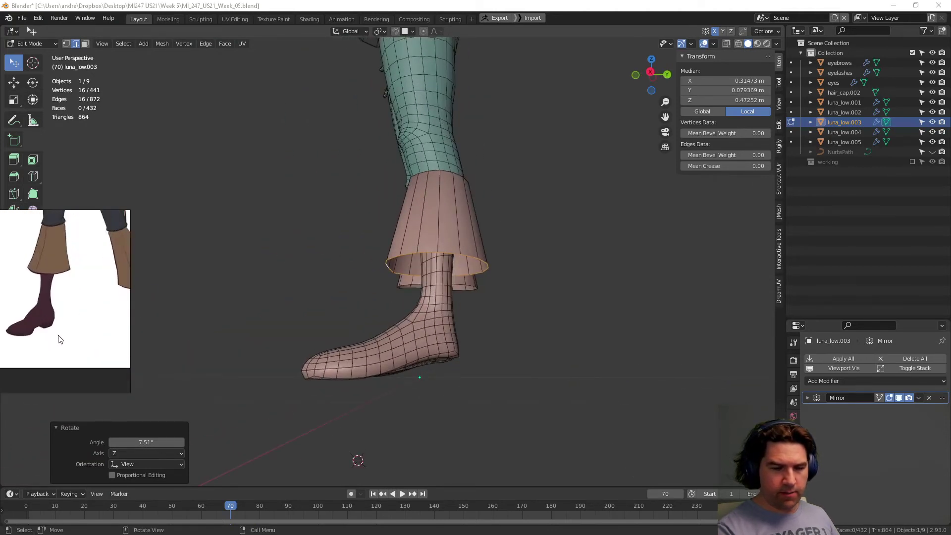
{"action": "scroll", "coordinate": [63, 344], "scroll_direction": "up", "scroll_amount": 2}
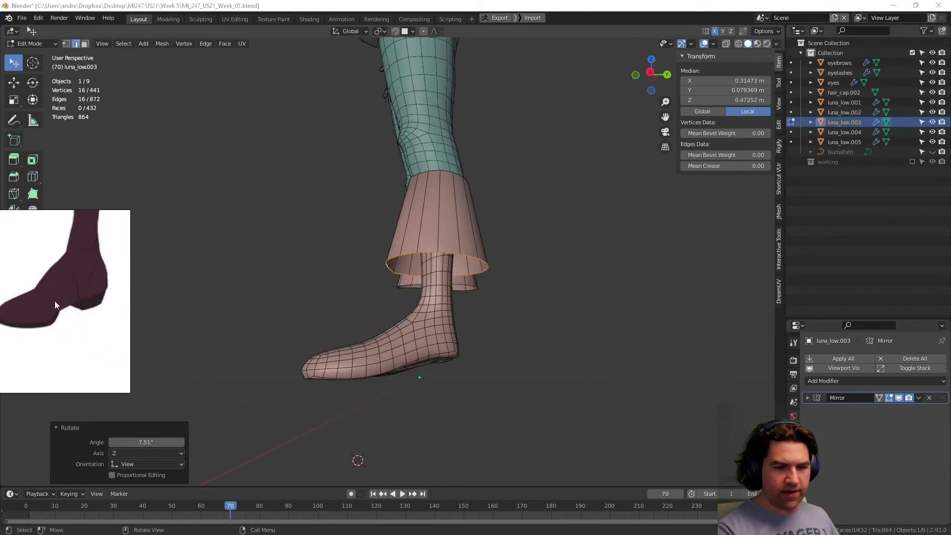
{"action": "middle_click_drag", "start_coordinate": [416, 369], "coordinate": [433, 299]}
{"action": "scroll", "coordinate": [433, 299], "scroll_direction": "up", "scroll_amount": 2}
{"action": "left_click", "coordinate": [443, 278]}
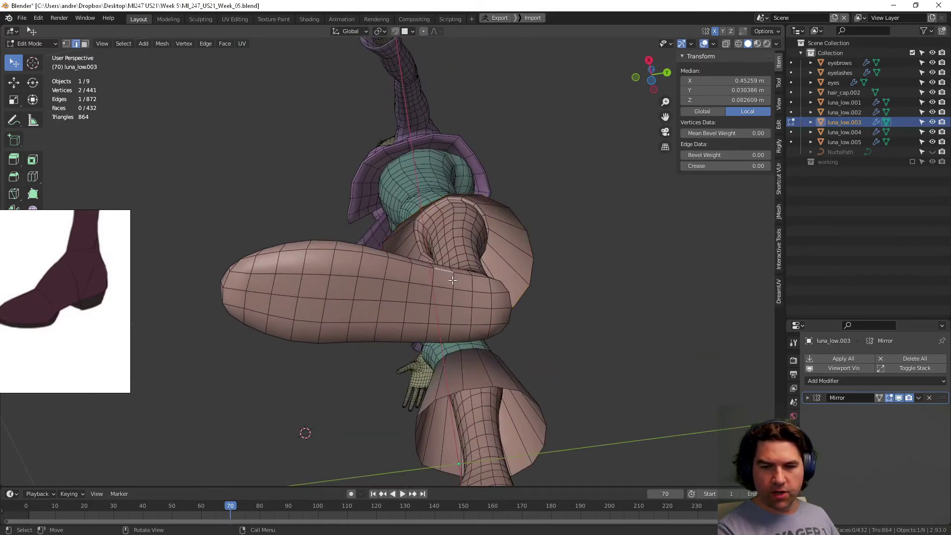
{"action": "key", "text": "Tab"}
{"action": "key", "text": "Tab"}
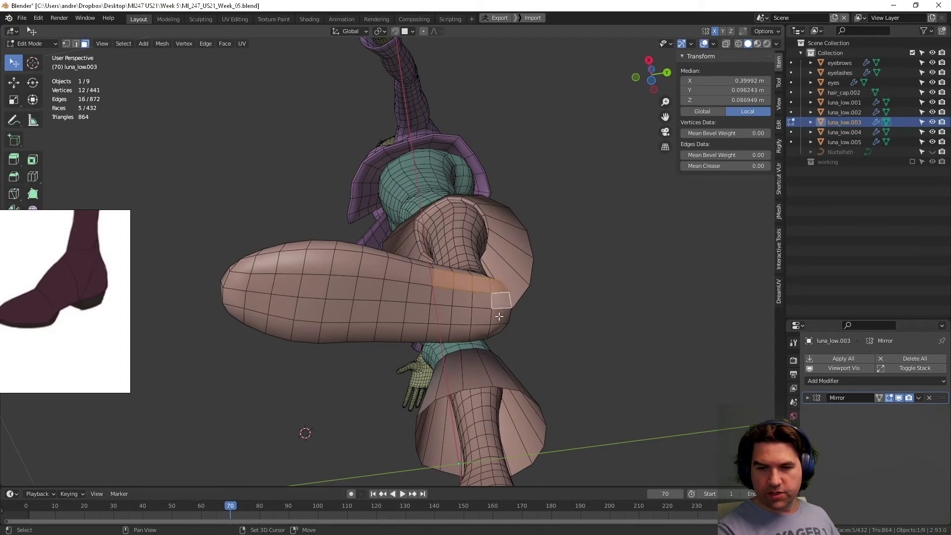
{"action": "middle_click_drag", "start_coordinate": [478, 318], "coordinate": [463, 381]}
Select all the faces on the underside of the foot from toe to heel
{"action": "left_click", "coordinate": [351, 346]}
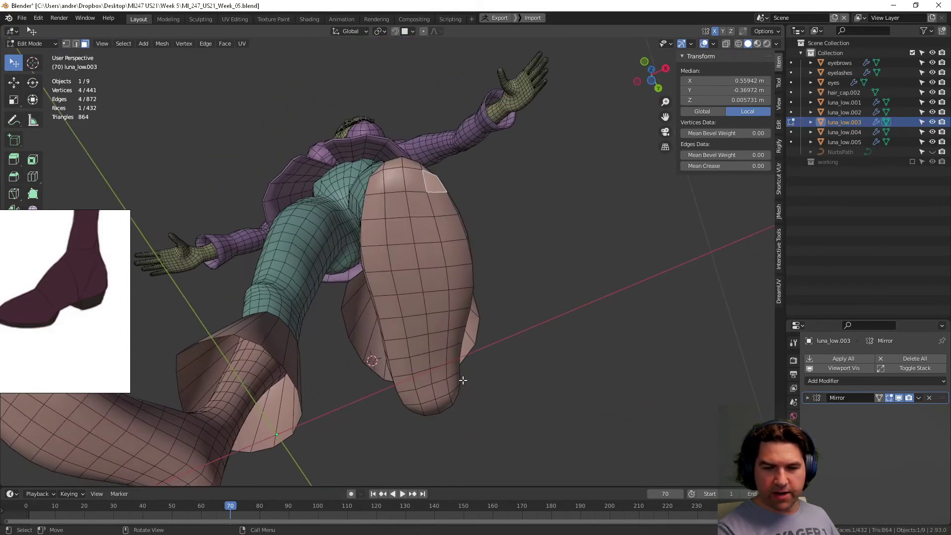
{"action": "left_click", "coordinate": [455, 393], "text": "ctrl"}
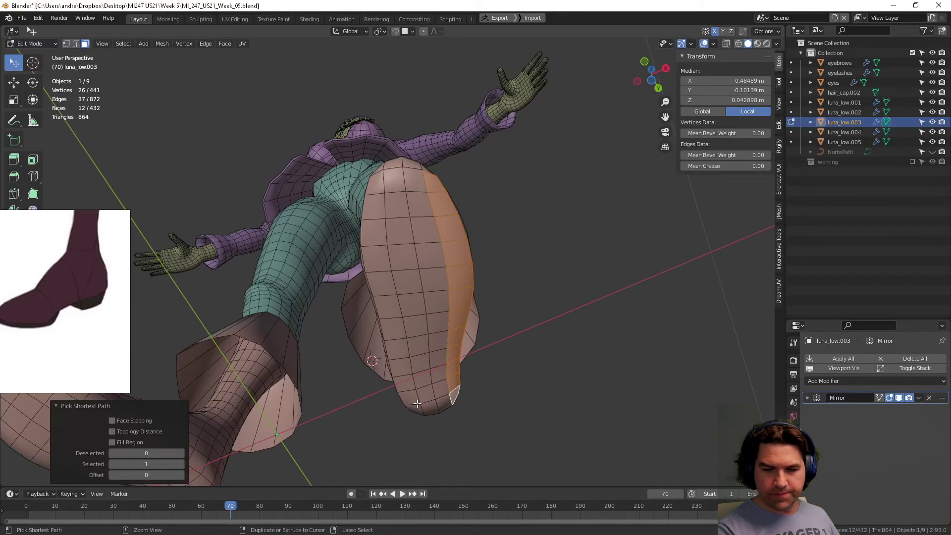
{"action": "left_click", "coordinate": [381, 191], "text": "ctrl"}
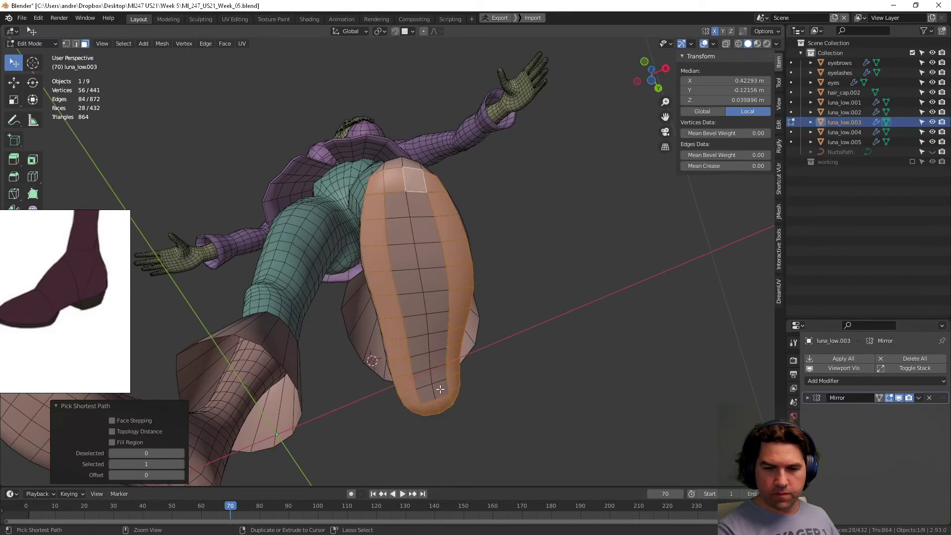
{"action": "left_click", "coordinate": [420, 394], "text": "ctrl"}
{"action": "left_click", "coordinate": [406, 209], "text": "ctrl"}
{"action": "middle_click_drag", "start_coordinate": [406, 209], "coordinate": [446, 327]}
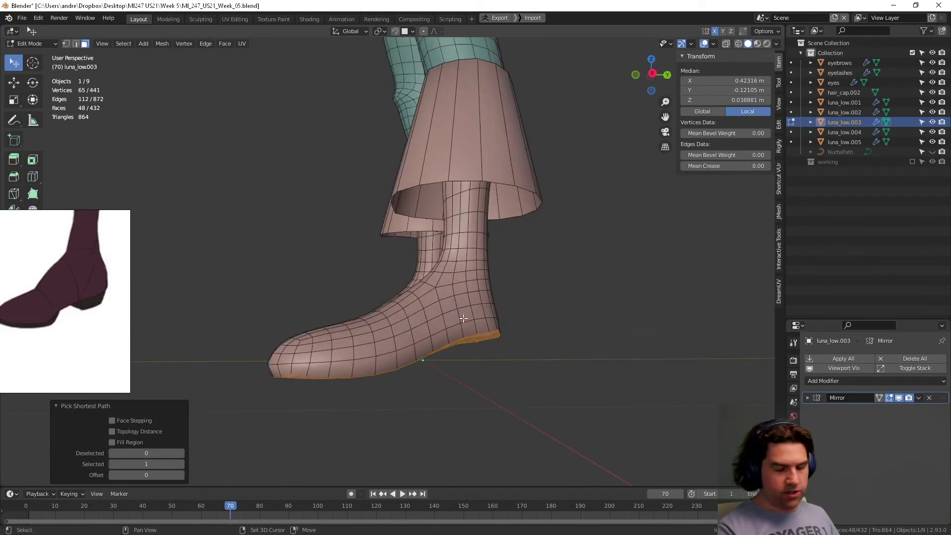
Duplicate the underside faces in place and separate the selection into its own object
{"action": "key", "text": "shift+d"}
{"action": "right_click", "coordinate": [436, 373]}
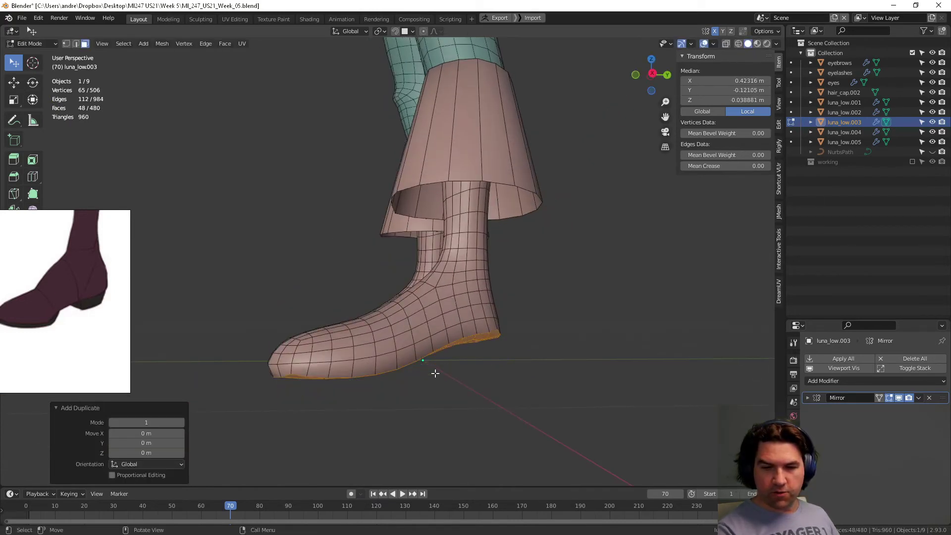
{"action": "key", "text": "p"}
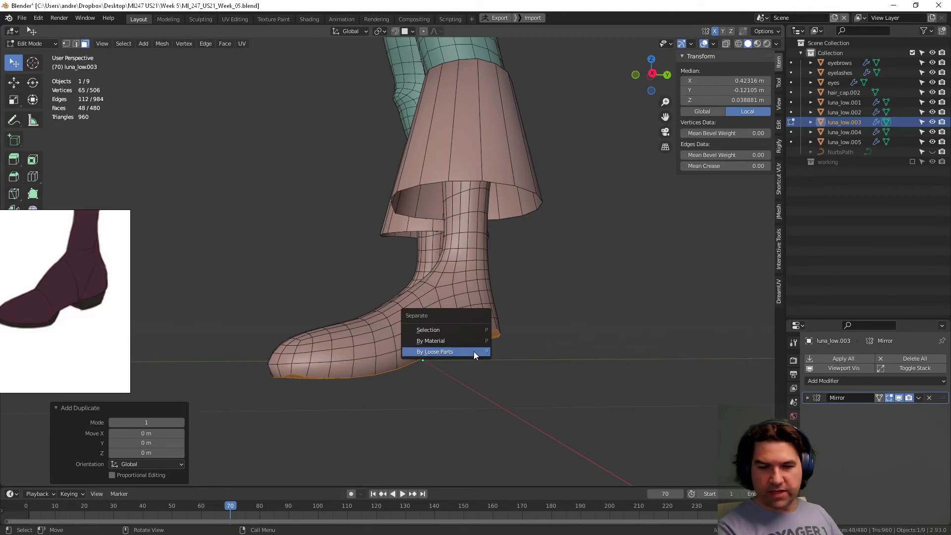
{"action": "left_click", "coordinate": [463, 331]}
{"action": "key", "text": "Tab"}
{"action": "middle_click_drag", "start_coordinate": [524, 384], "coordinate": [456, 311]}
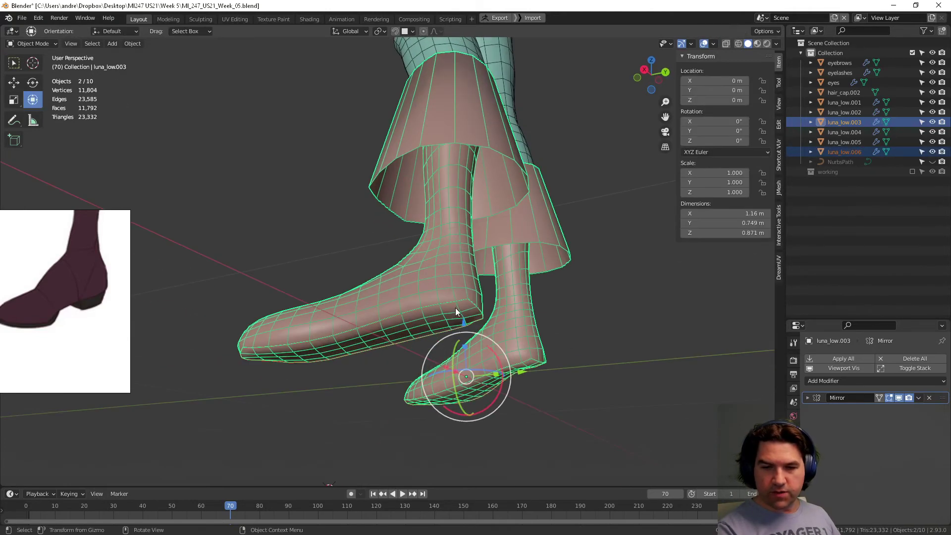
Rename the separated underside object as sole
{"action": "left_click", "coordinate": [456, 311]}
{"action": "key", "text": "F2"}
{"action": "type", "text": "sole"}
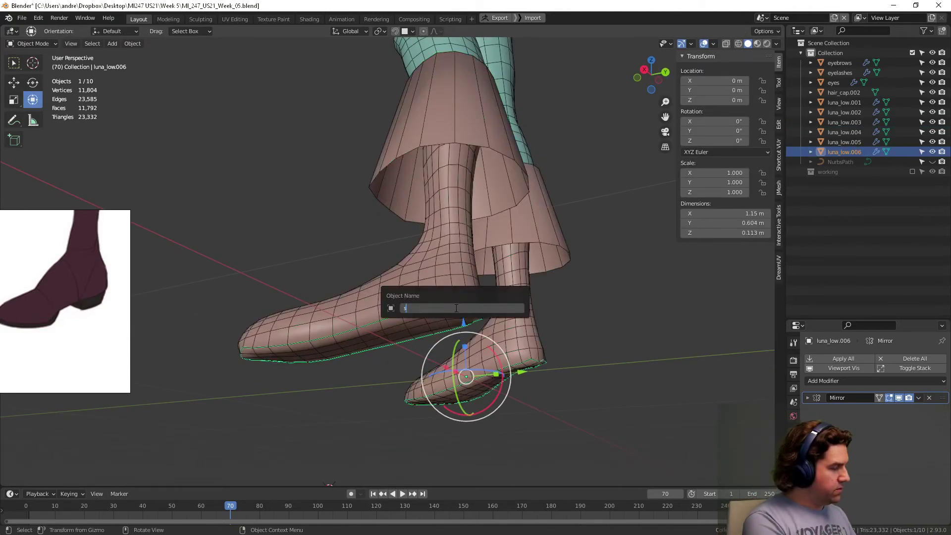
{"action": "key", "text": "Return"}
Isolate the sole object in local view and open its mesh for editing
{"action": "middle_click_drag", "start_coordinate": [456, 308], "coordinate": [480, 315]}
{"action": "left_click", "coordinate": [454, 270]}
{"action": "left_click", "coordinate": [451, 281]}
{"action": "key", "text": "KP_Divide"}
{"action": "key", "text": "Tab"}
{"action": "left_click", "coordinate": [457, 350]}
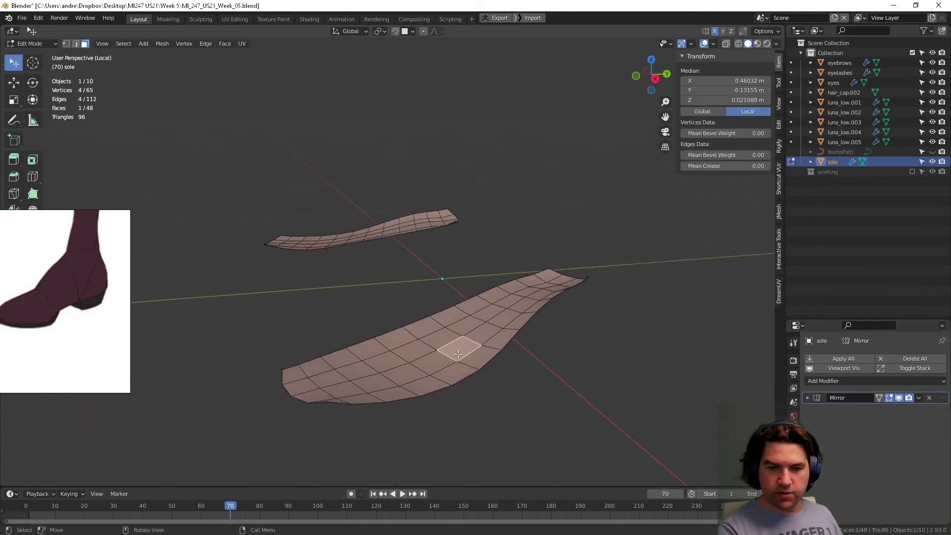
{"action": "middle_click_drag", "start_coordinate": [458, 353], "coordinate": [441, 228]}
{"action": "key", "text": "a"}
{"action": "left_click", "coordinate": [491, 220]}
{"action": "left_click", "coordinate": [302, 289], "text": "ctrl"}
{"action": "left_click", "coordinate": [441, 229]}
{"action": "middle_click_drag", "start_coordinate": [440, 266], "coordinate": [431, 213]}
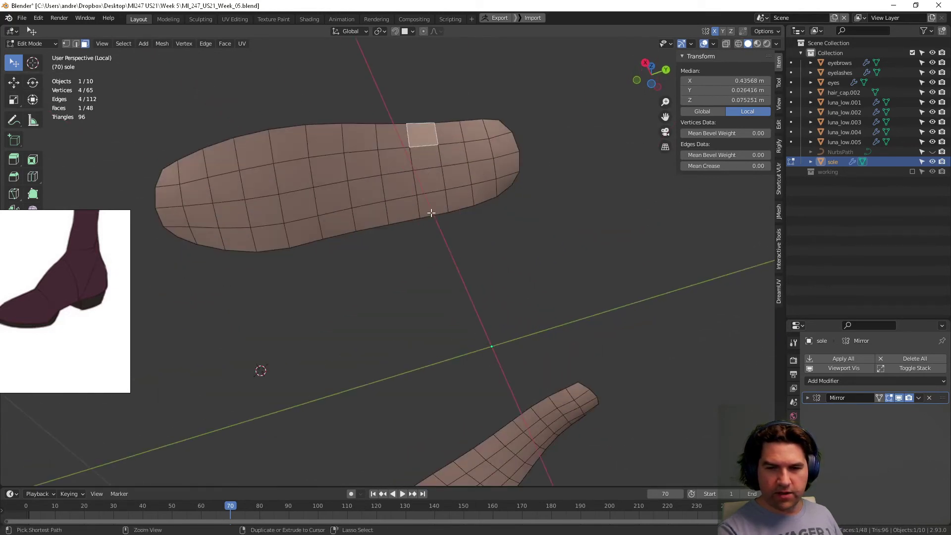
{"action": "left_click", "coordinate": [431, 206], "text": "ctrl"}
{"action": "left_click", "coordinate": [506, 184], "text": "ctrl"}
{"action": "left_click", "coordinate": [497, 138], "text": "ctrl"}
{"action": "left_click", "coordinate": [449, 132], "text": "ctrl"}
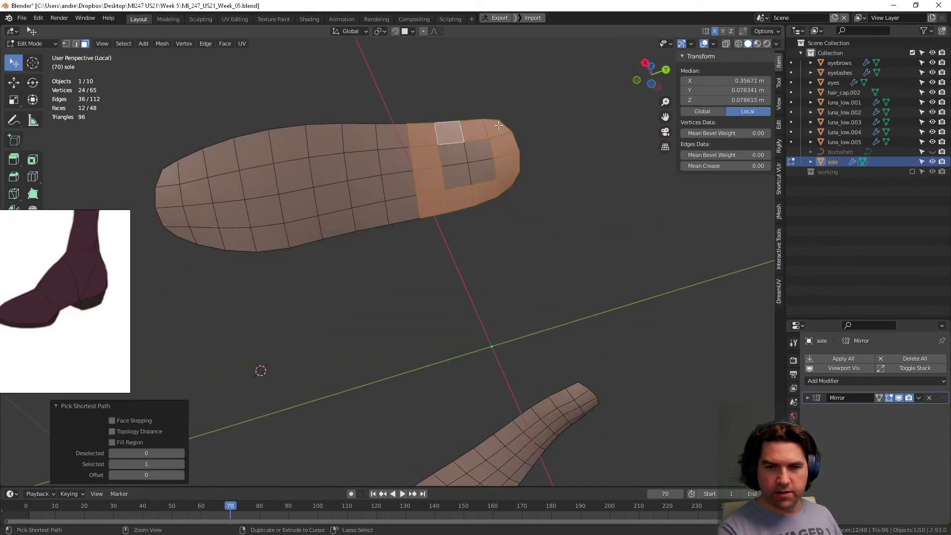
{"action": "middle_click_drag", "start_coordinate": [479, 160], "coordinate": [451, 254]}
Extrude all the sole's faces downward about 0.008 m to give it thickness
{"action": "key", "text": "a"}
{"action": "middle_click_drag", "start_coordinate": [503, 273], "coordinate": [506, 276]}
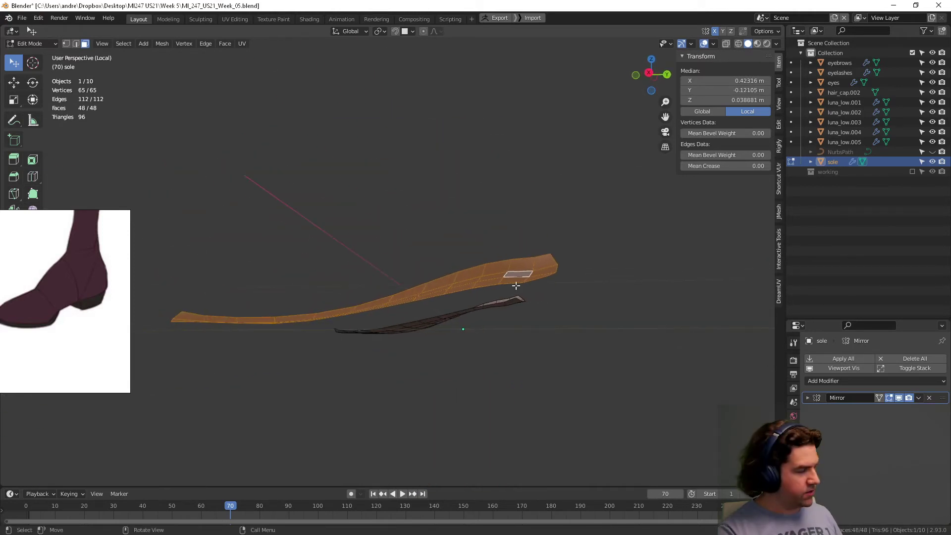
{"action": "key", "text": "e"}
{"action": "left_click", "coordinate": [517, 291]}
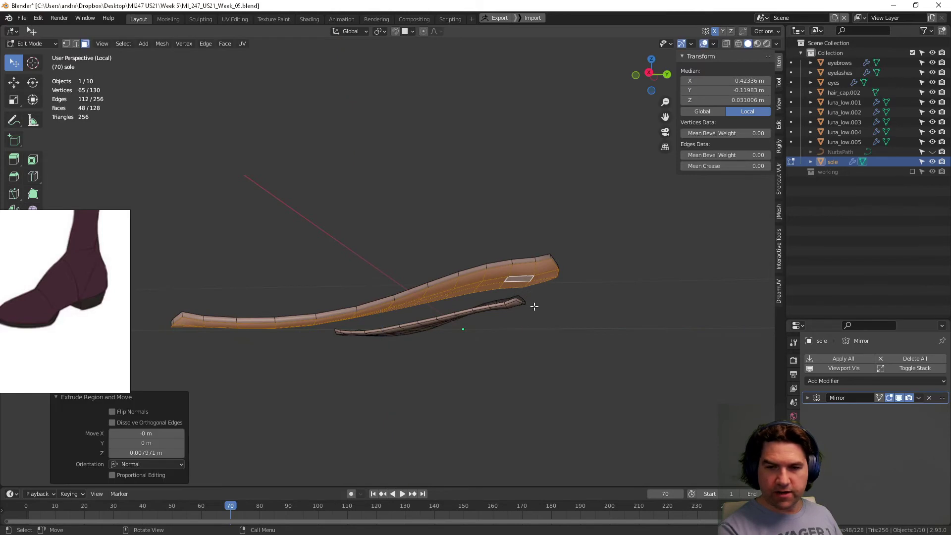
Select all the underside faces of the sole's heel area, from the arch to the back end
{"action": "middle_click_drag", "start_coordinate": [534, 306], "coordinate": [516, 278]}
{"action": "left_click", "coordinate": [438, 153]}
{"action": "left_click", "coordinate": [441, 221], "text": "ctrl"}
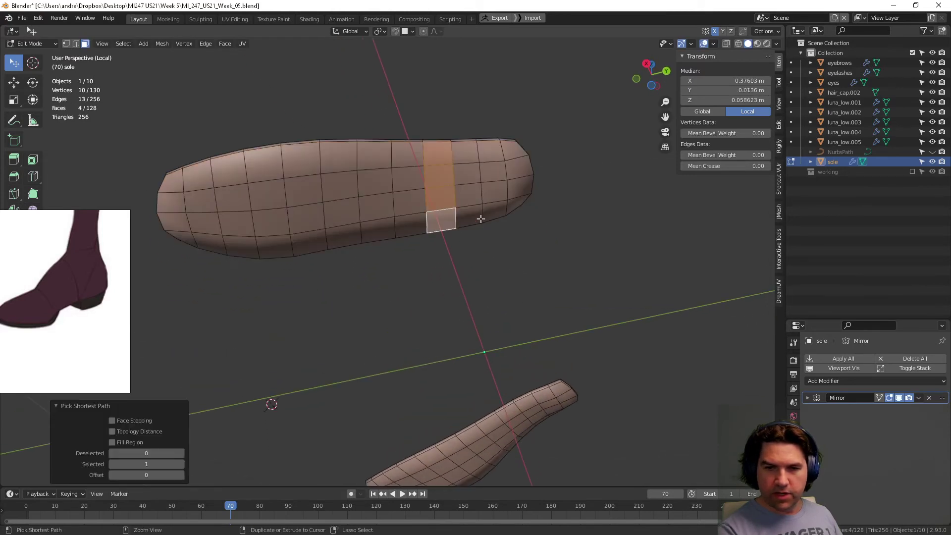
{"action": "left_click", "coordinate": [515, 207], "text": "ctrl"}
{"action": "left_click", "coordinate": [511, 152], "text": "ctrl"}
{"action": "left_click", "coordinate": [465, 153], "text": "ctrl"}
{"action": "left_click", "coordinate": [468, 195], "text": "ctrl"}
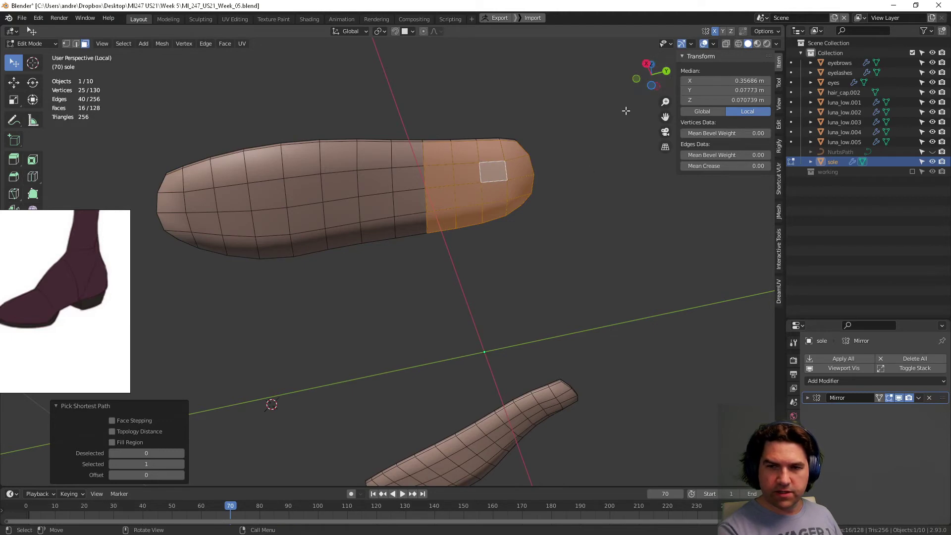
Extrude the selected heel faces straight down about 0.087 m along Z to form the heel block
{"action": "left_click", "coordinate": [648, 64]}
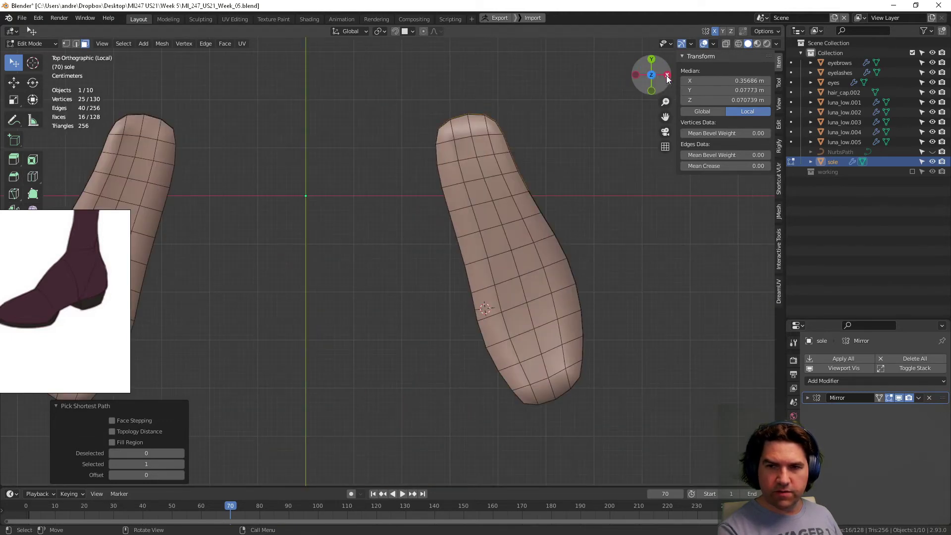
{"action": "left_click", "coordinate": [665, 74]}
{"action": "middle_click_drag", "start_coordinate": [534, 297], "coordinate": [512, 268], "text": "shift"}
{"action": "key", "text": "e"}
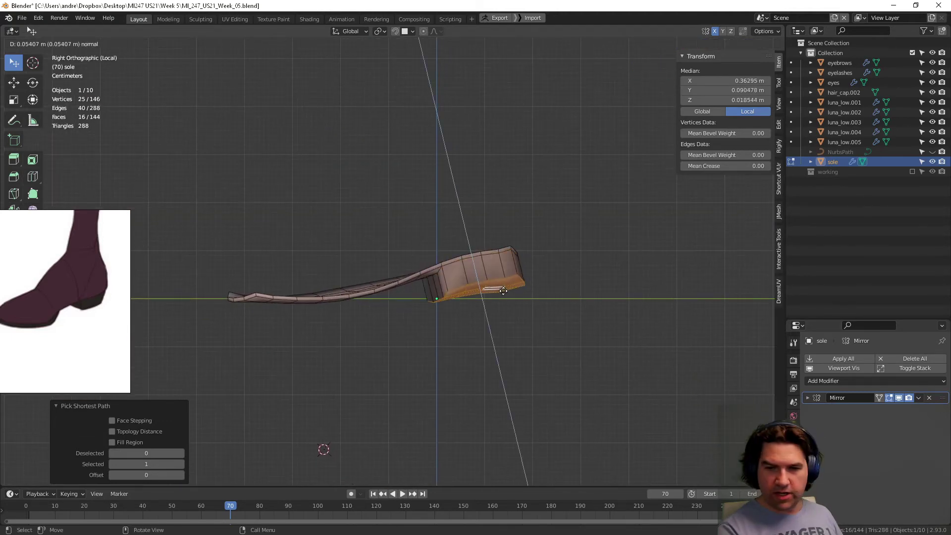
{"action": "right_click", "coordinate": [504, 311]}
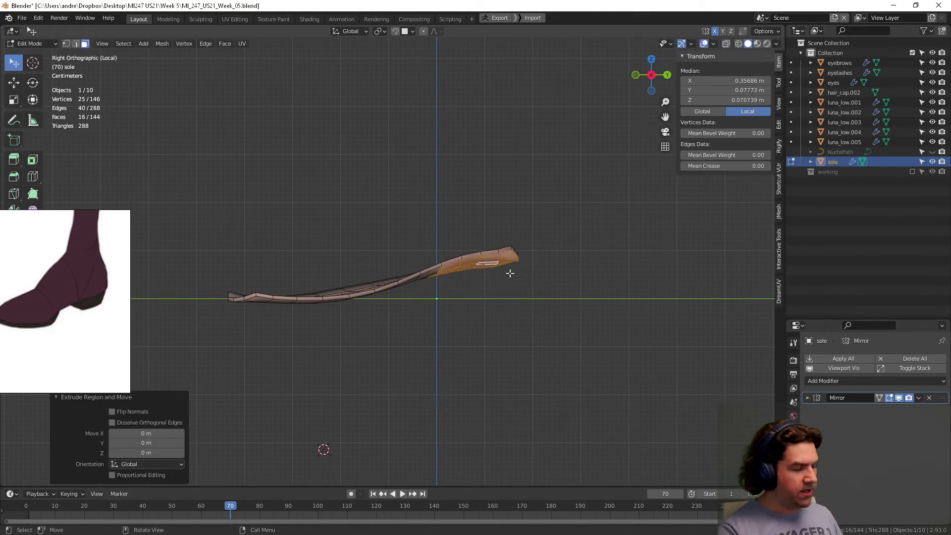
{"action": "key", "text": "g"}
{"action": "key", "text": "z"}
{"action": "left_click", "coordinate": [515, 315]}
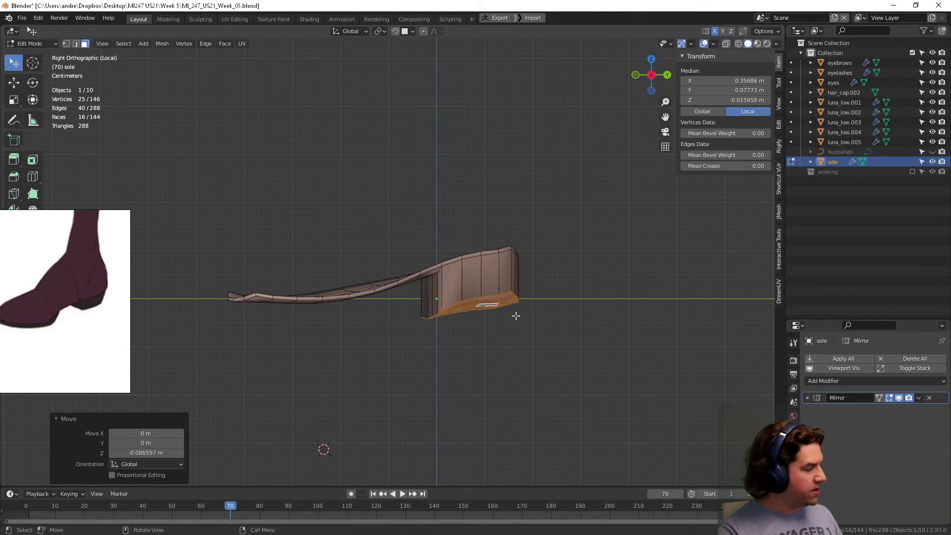
Flatten the heel block's underside by scaling its faces to 0 along Z
{"action": "key", "text": "s"}
{"action": "key", "text": "z"}
{"action": "key", "text": "0"}
{"action": "key", "text": "Return"}
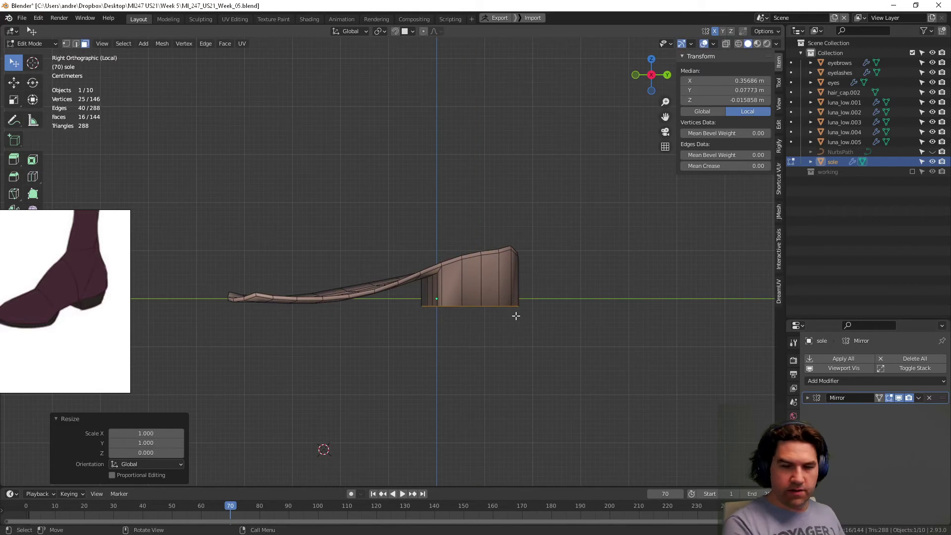
{"action": "key", "text": "g"}
{"action": "left_click", "coordinate": [516, 316]}
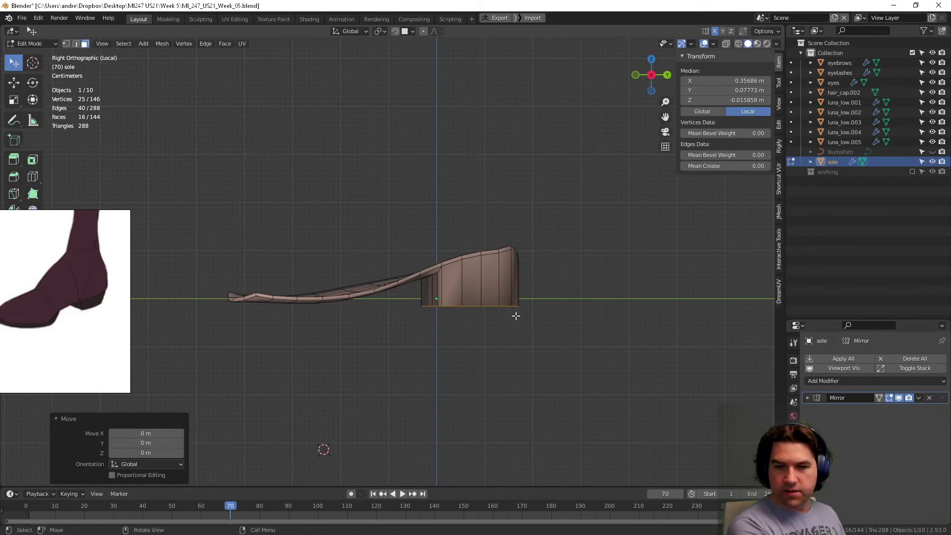
Set snapping to Increment and raise the heel's flat underside about 0.016 m along Z to ground level
{"action": "scroll", "coordinate": [516, 315], "scroll_direction": "up", "scroll_amount": 1}
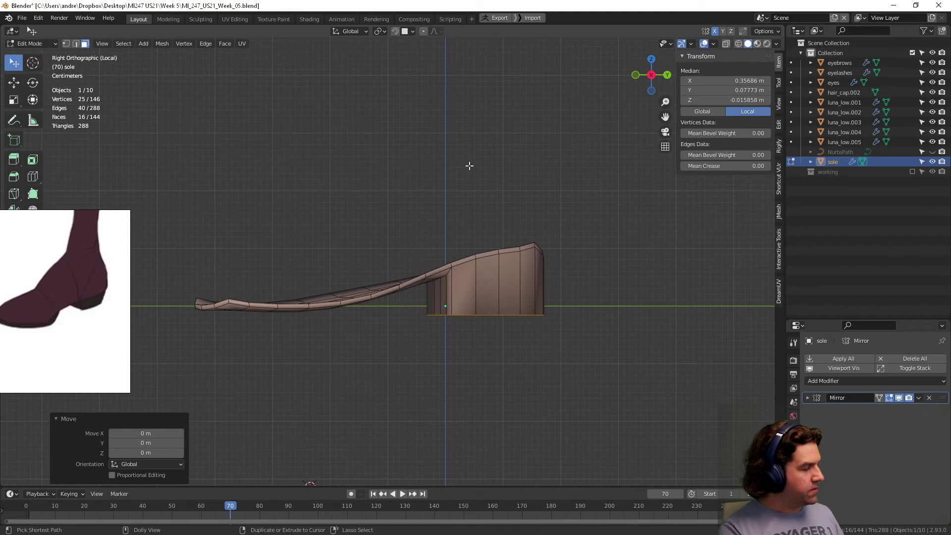
{"action": "left_click", "coordinate": [405, 31]}
{"action": "left_click", "coordinate": [391, 62]}
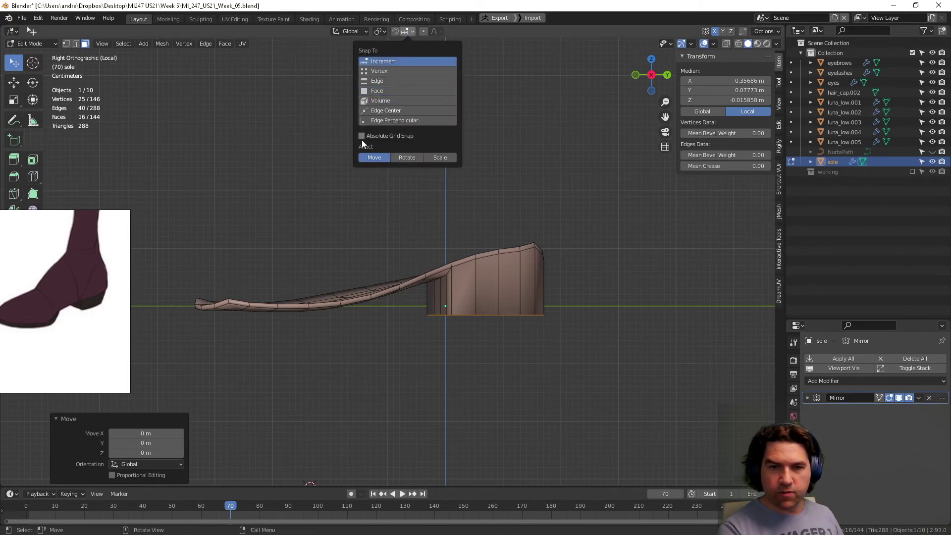
{"action": "key", "text": "g"}
{"action": "key", "text": "z"}
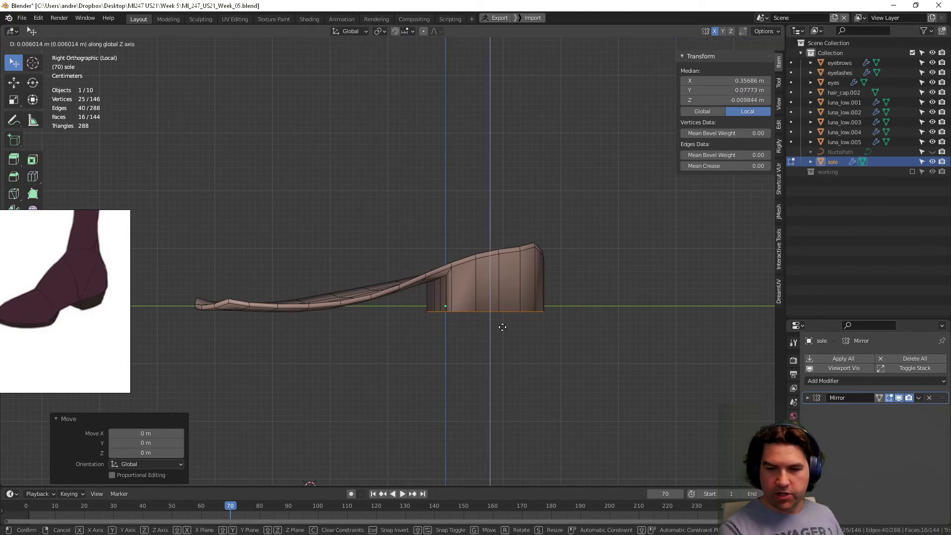
{"action": "left_click", "coordinate": [514, 327]}
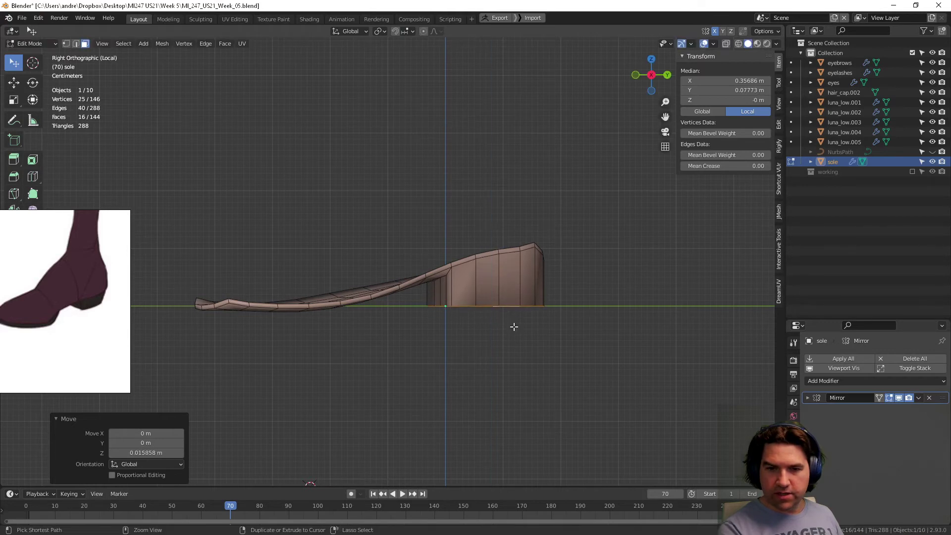
Leave mesh editing and examine the sole and heel shape from the side and from below
{"action": "middle_click_drag", "start_coordinate": [440, 346], "coordinate": [480, 321]}
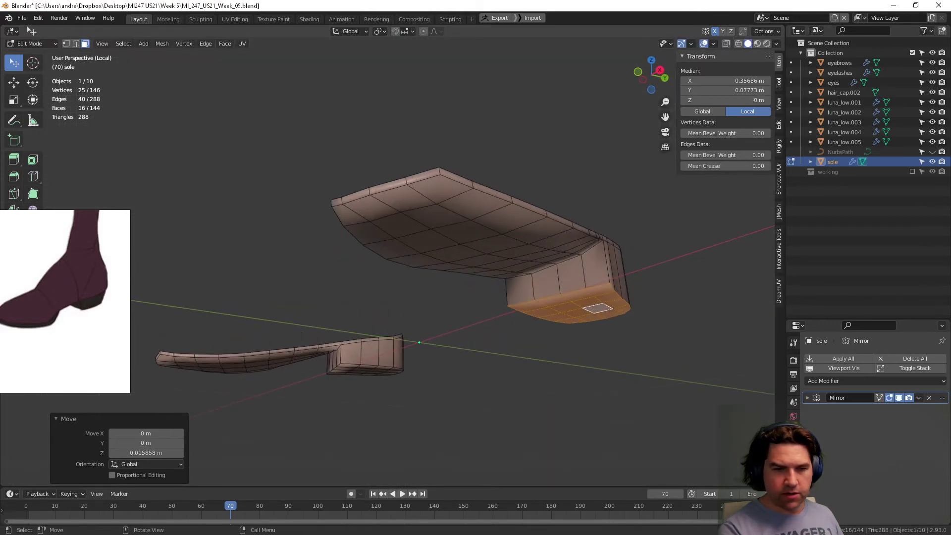
{"action": "middle_click_drag", "start_coordinate": [443, 228], "coordinate": [543, 287]}
{"action": "key", "text": "ctrl+Tab"}
{"action": "left_click", "coordinate": [463, 288]}
{"action": "scroll", "coordinate": [441, 314], "scroll_direction": "down", "scroll_amount": 5}
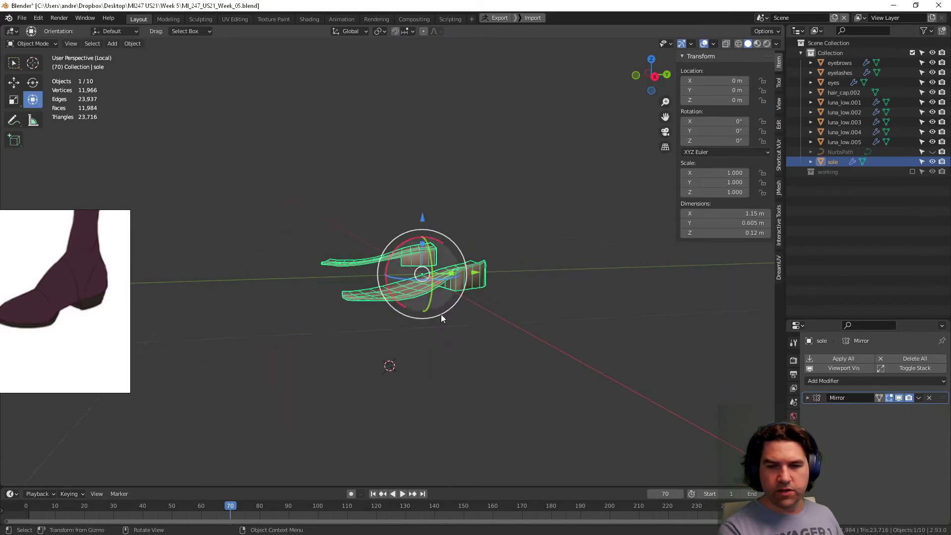
{"action": "left_click", "coordinate": [495, 326]}
{"action": "middle_click_drag", "start_coordinate": [495, 326], "coordinate": [459, 310]}
{"action": "scroll", "coordinate": [454, 311], "scroll_direction": "up", "scroll_amount": 5}
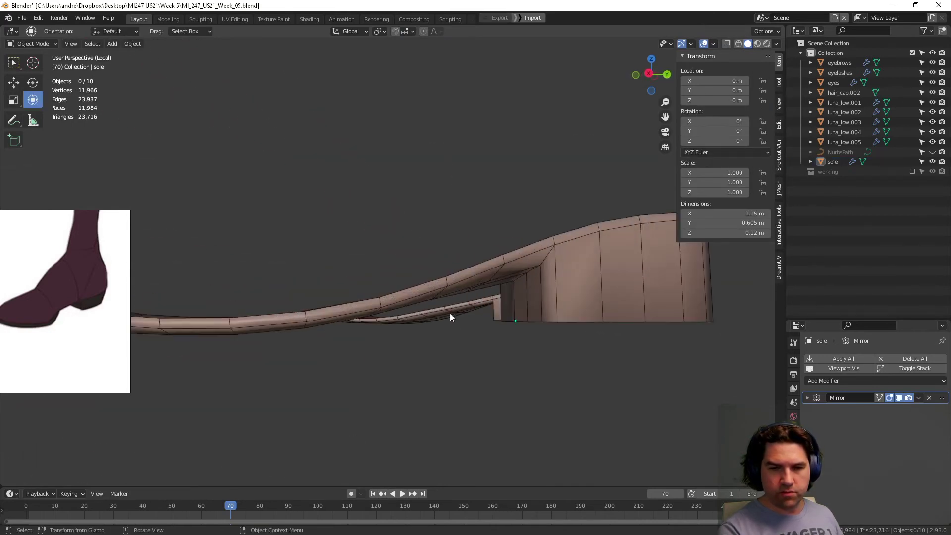
{"action": "middle_click_drag", "start_coordinate": [385, 275], "coordinate": [382, 251]}
{"action": "scroll", "coordinate": [333, 222], "scroll_direction": "down", "scroll_amount": 2}
Reopen the sole's mesh for editing and select underside faces across the ball and along one edge to the toe
{"action": "left_click", "coordinate": [336, 207]}
{"action": "key", "text": "Tab"}
{"action": "left_click", "coordinate": [336, 207]}
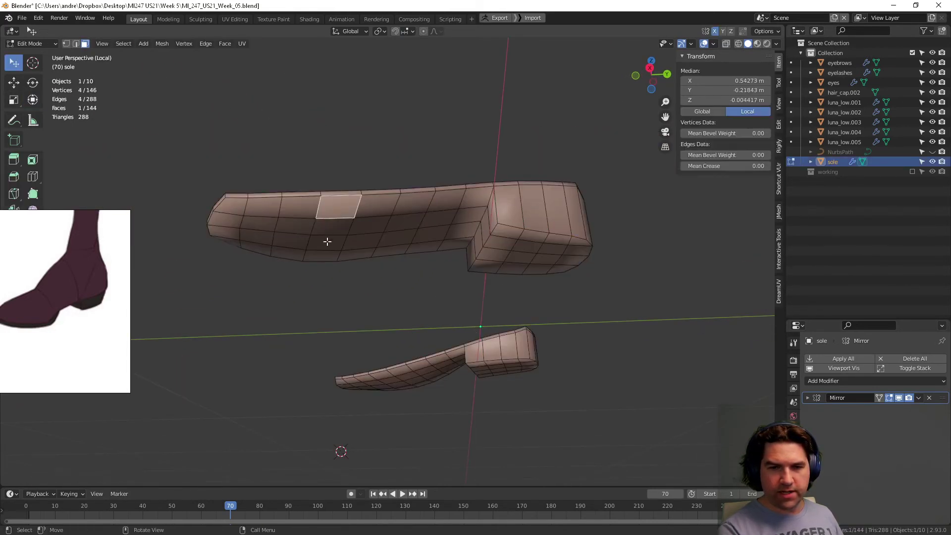
{"action": "left_click", "coordinate": [321, 255], "text": "shift"}
{"action": "middle_click_drag", "start_coordinate": [228, 240], "coordinate": [322, 226]}
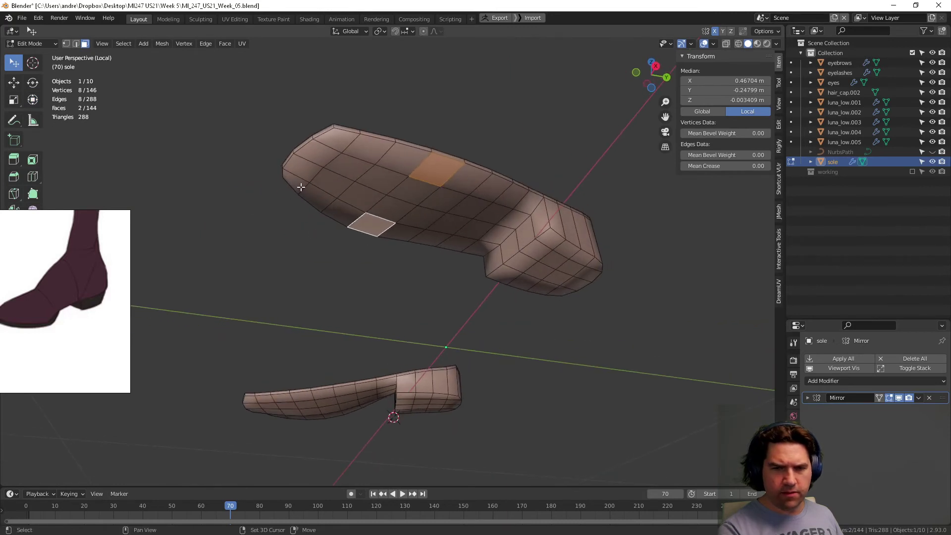
{"action": "left_click", "coordinate": [430, 179]}
{"action": "left_click", "coordinate": [372, 223], "text": "ctrl"}
{"action": "left_click", "coordinate": [300, 184], "text": "ctrl"}
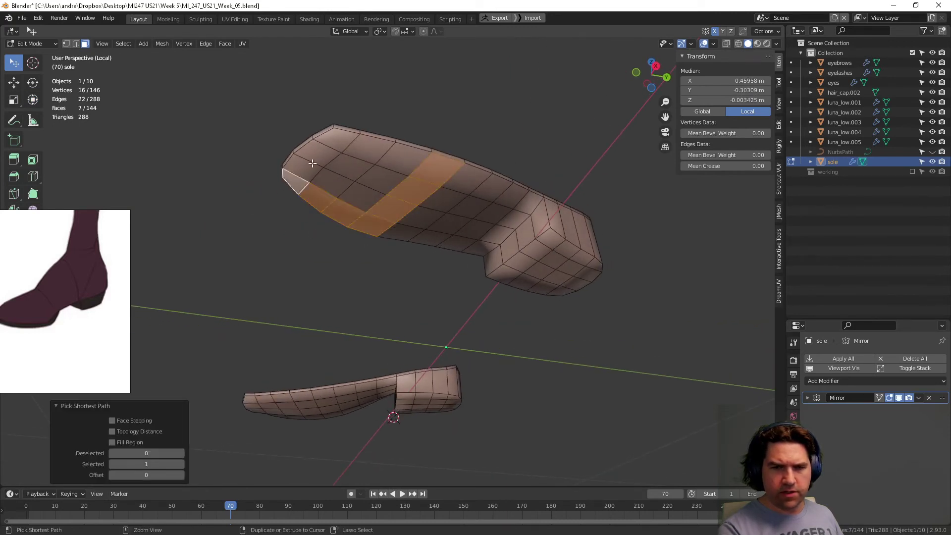
Extend the selection to all the underside faces of the forefoot, including the middle ones
{"action": "left_click", "coordinate": [334, 141], "text": "ctrl"}
{"action": "left_click", "coordinate": [406, 159], "text": "ctrl"}
{"action": "left_click", "coordinate": [388, 181], "text": "ctrl"}
{"action": "left_click", "coordinate": [365, 199], "text": "ctrl"}
{"action": "left_click", "coordinate": [364, 200], "text": "ctrl"}
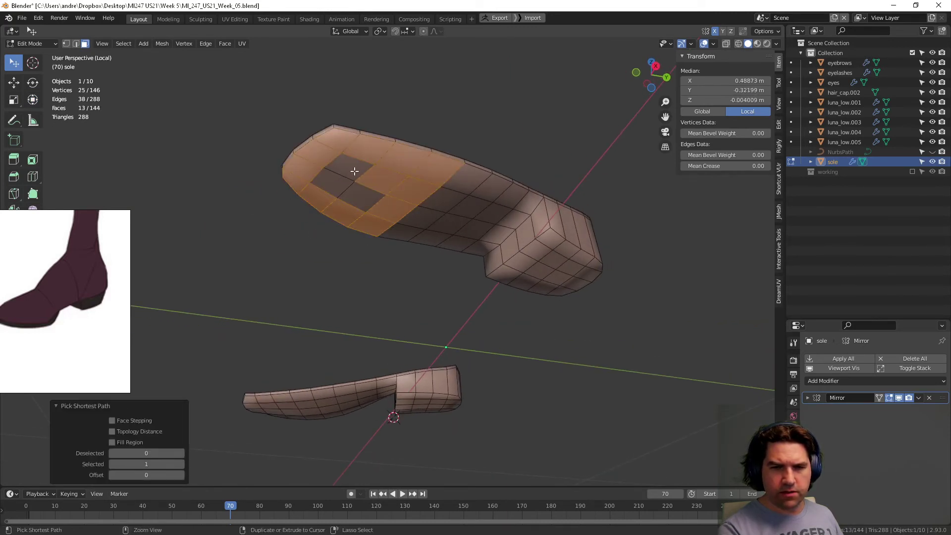
{"action": "left_click", "coordinate": [340, 188], "text": "ctrl"}
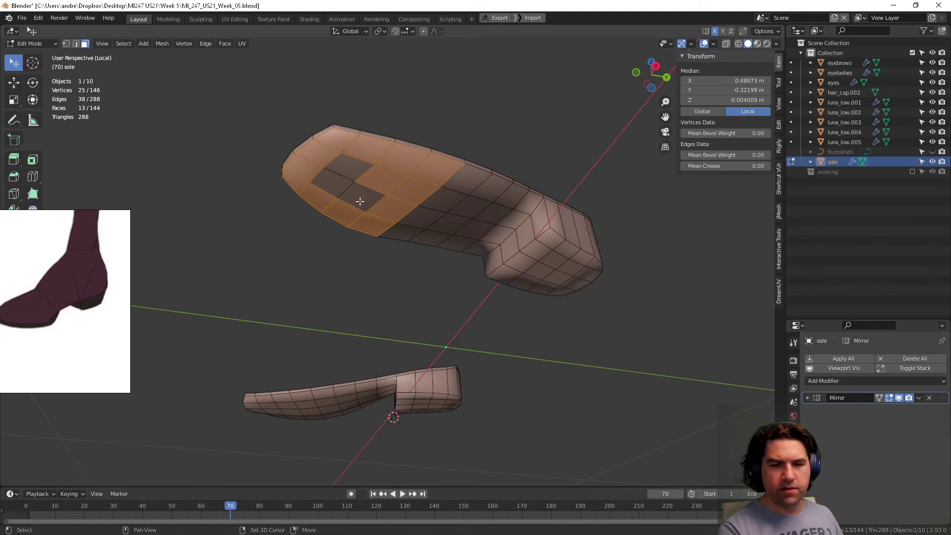
{"action": "left_click", "coordinate": [331, 189], "text": "shift"}
{"action": "left_click", "coordinate": [353, 167], "text": "shift"}
Flatten the forefoot's underside by scaling its faces to 0 along Z
{"action": "middle_click_drag", "start_coordinate": [452, 203], "coordinate": [571, 250]}
{"action": "key", "text": "s"}
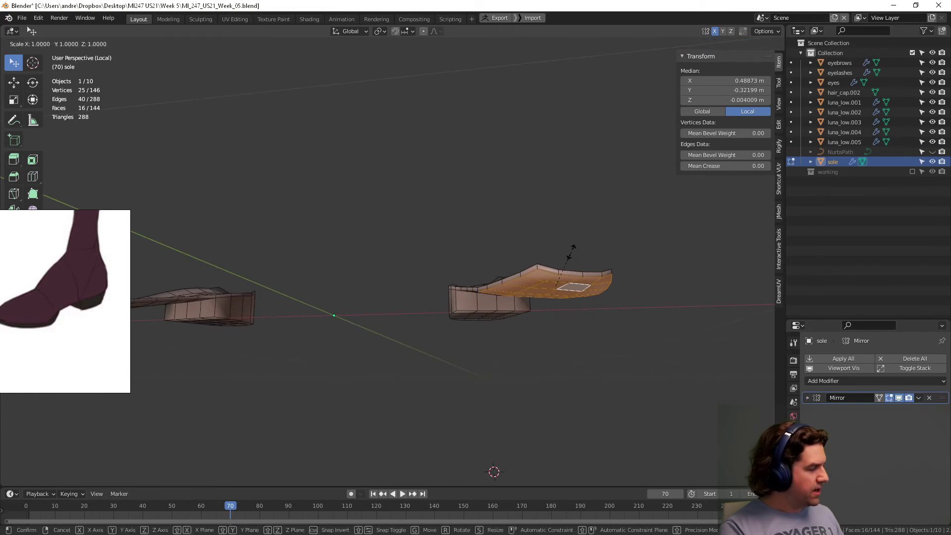
{"action": "key", "text": "z"}
{"action": "key", "text": "0"}
{"action": "key", "text": "Return"}
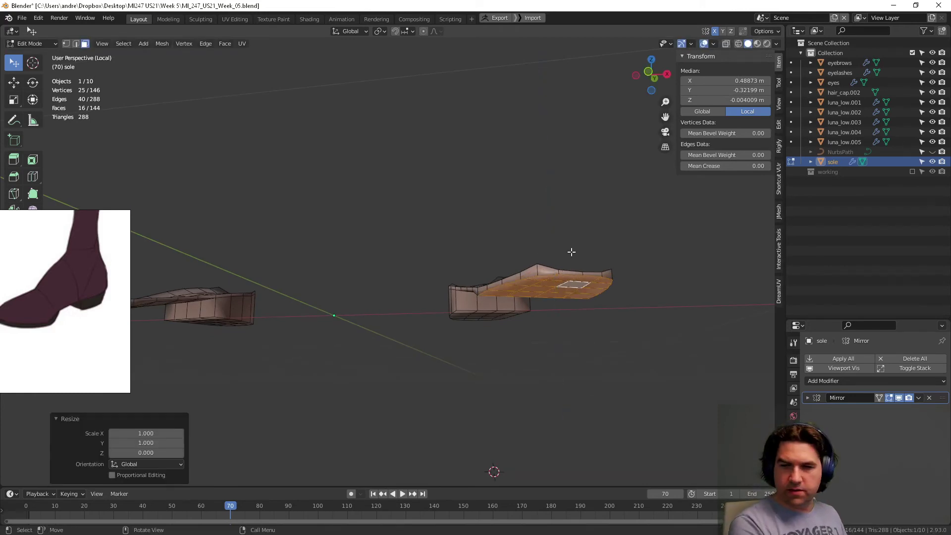
Set the median Z of the forefoot's underside faces to 0 m and save the file
{"action": "left_click", "coordinate": [668, 72]}
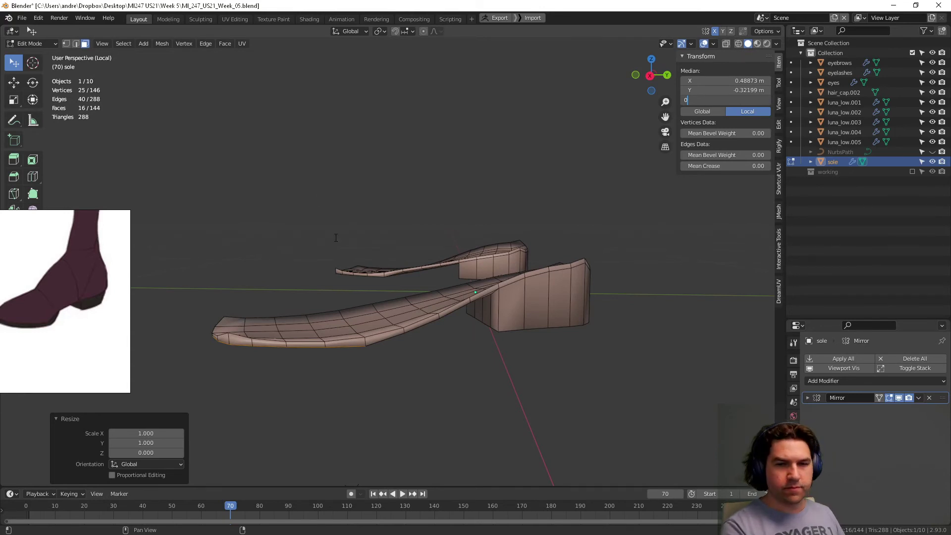
{"action": "type", "text": "0"}
{"action": "key", "text": "Return"}
{"action": "middle_click_drag", "start_coordinate": [345, 258], "coordinate": [388, 242]}
{"action": "key", "text": "ctrl+s"}
{"action": "middle_click_drag", "start_coordinate": [340, 303], "coordinate": [388, 293]}
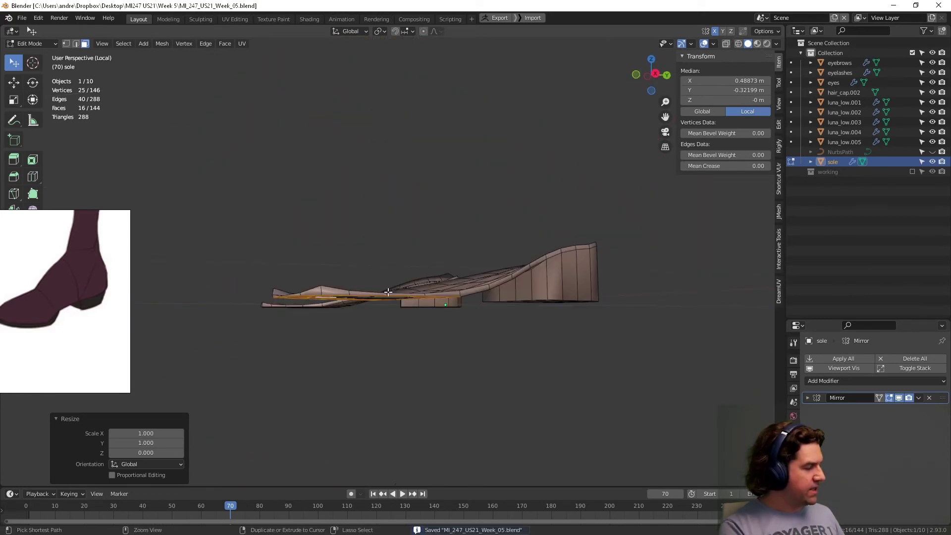
Select all the sole's faces except the flat undersides of the forefoot and heel
{"action": "key", "text": "l"}
{"action": "middle_click_drag", "start_coordinate": [500, 302], "coordinate": [473, 297]}
{"action": "scroll", "coordinate": [465, 203], "scroll_direction": "up", "scroll_amount": 2}
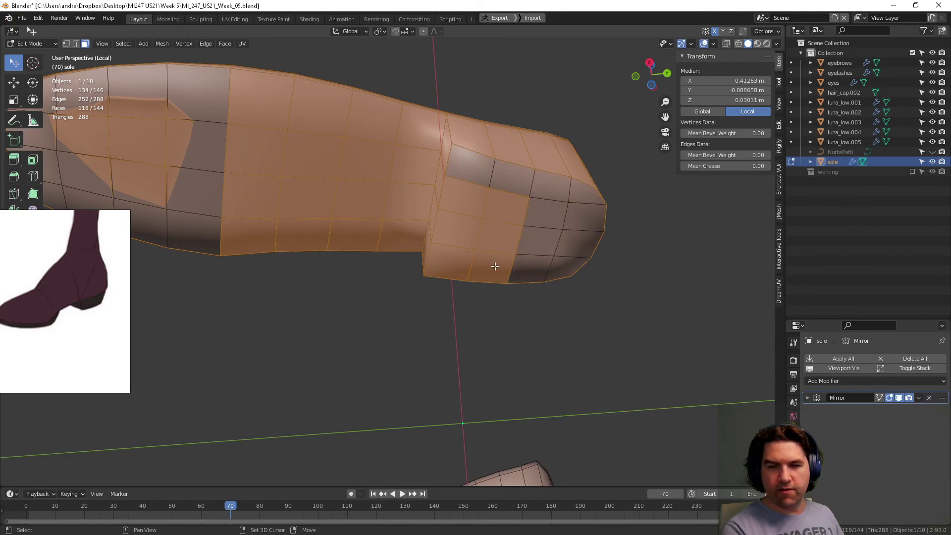
{"action": "left_click", "coordinate": [508, 212], "text": "shift"}
{"action": "left_click", "coordinate": [506, 239], "text": "shift"}
{"action": "left_click", "coordinate": [454, 260], "text": "shift"}
{"action": "left_click", "coordinate": [458, 237], "text": "shift"}
{"action": "left_click", "coordinate": [463, 208], "text": "shift"}
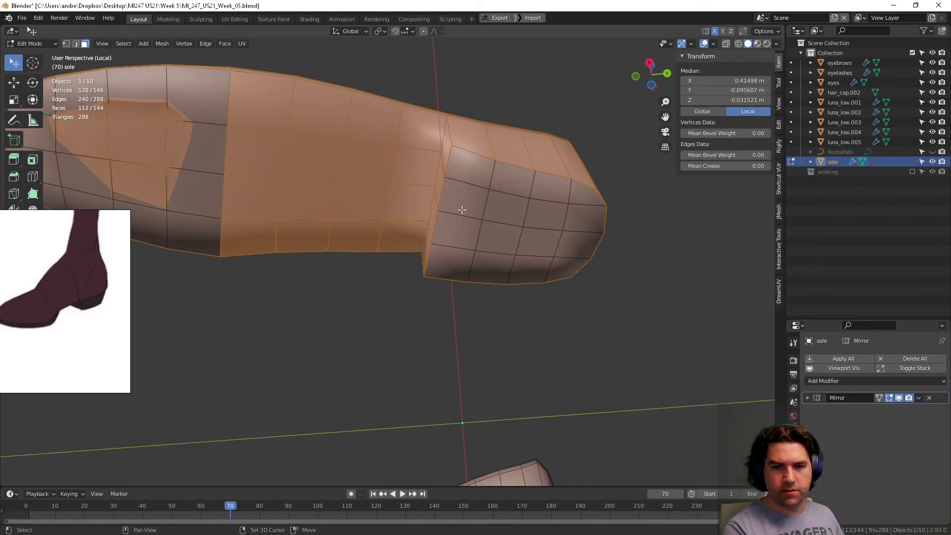
Raise the selected faces about 0.007 m along Z and move them back down about 0.007 m to the ground line
{"action": "middle_click_drag", "start_coordinate": [463, 209], "coordinate": [558, 354]}
{"action": "key", "text": "g"}
{"action": "key", "text": "z"}
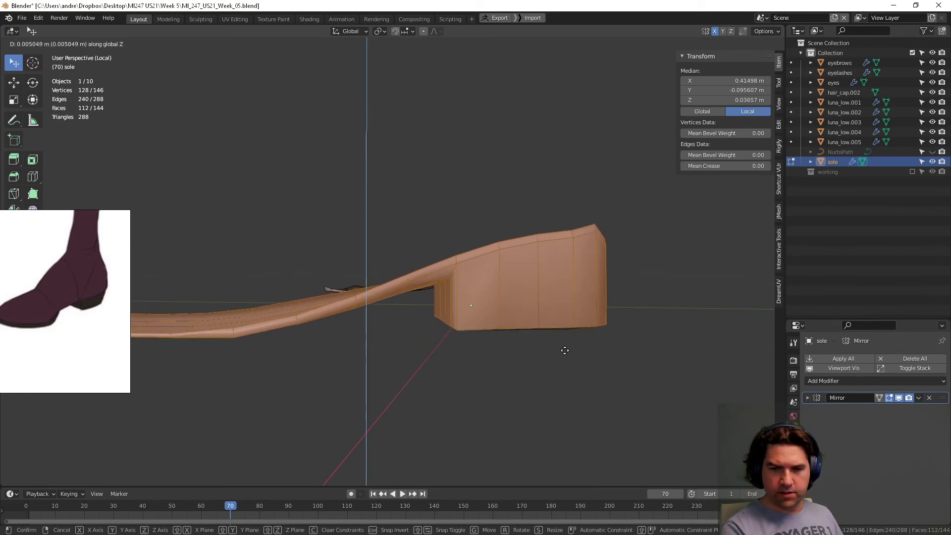
{"action": "left_click", "coordinate": [571, 346]}
{"action": "middle_click_drag", "start_coordinate": [569, 346], "coordinate": [602, 321]}
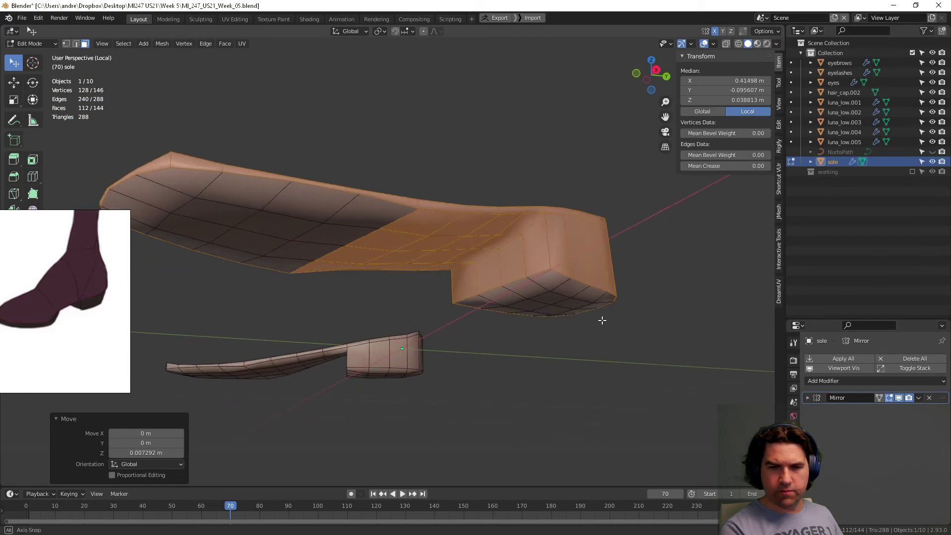
{"action": "left_click", "coordinate": [655, 71]}
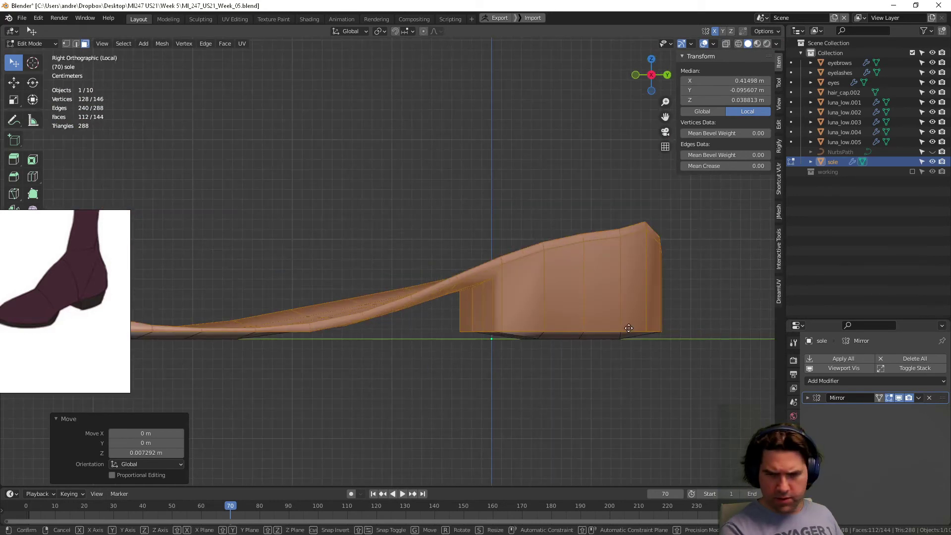
{"action": "key", "text": "g"}
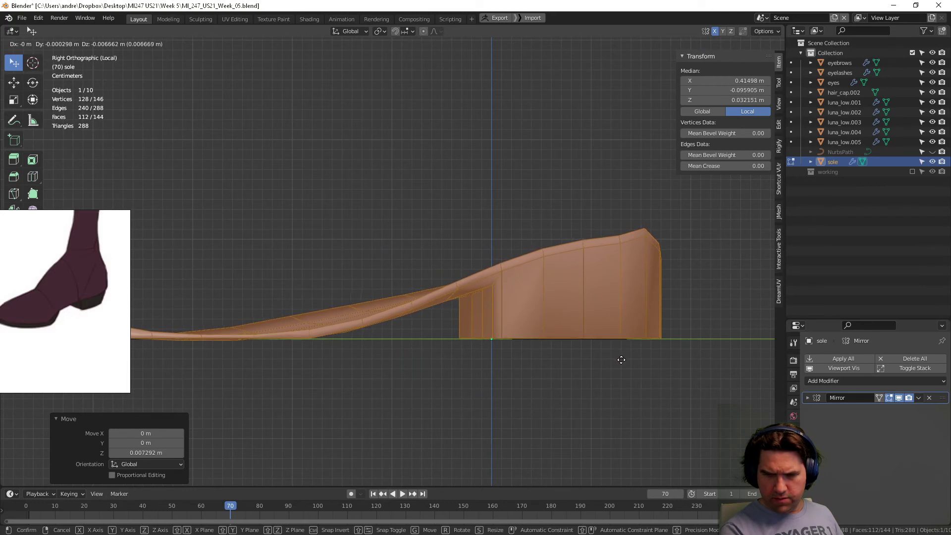
{"action": "left_click", "coordinate": [621, 362]}
Select the two middle top faces at the sole's toe tip and adjust their height along Z
{"action": "middle_click_drag", "start_coordinate": [395, 357], "coordinate": [559, 356], "text": "shift"}
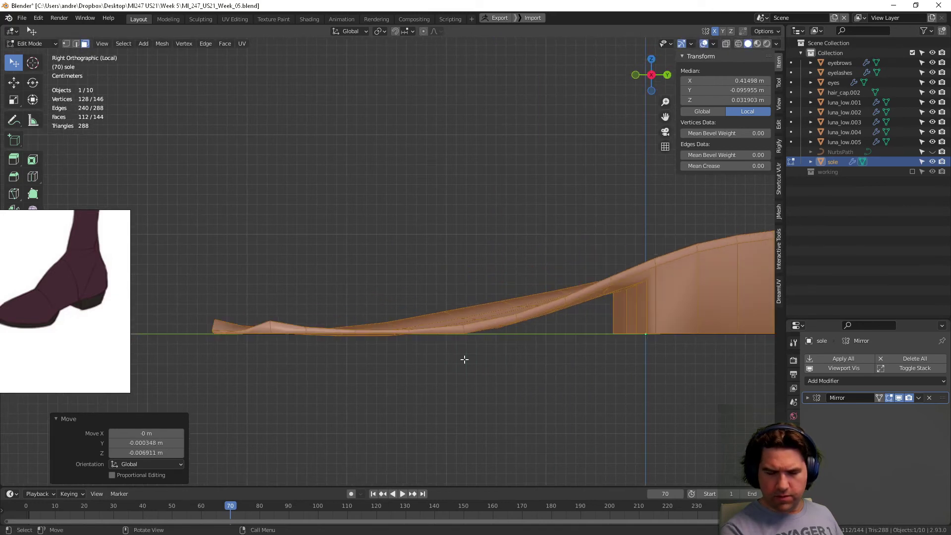
{"action": "middle_click_drag", "start_coordinate": [464, 359], "coordinate": [523, 405]}
{"action": "left_click", "coordinate": [490, 375]}
{"action": "left_click", "coordinate": [416, 421], "text": "shift"}
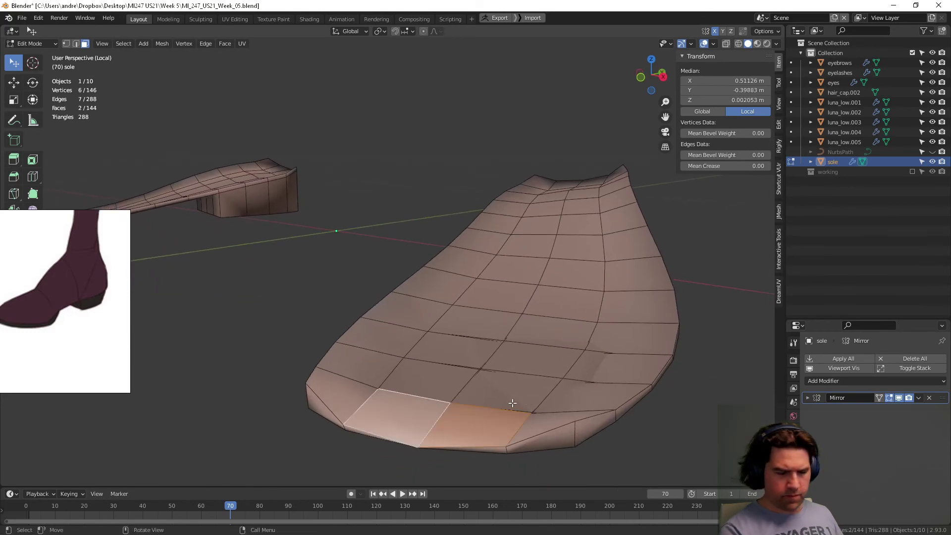
{"action": "middle_click_drag", "start_coordinate": [418, 420], "coordinate": [543, 376]}
{"action": "key", "text": "g"}
{"action": "key", "text": "z"}
{"action": "left_click", "coordinate": [517, 385]}
{"action": "left_click", "coordinate": [517, 385]}
Raise the top faces along the forefoot's outer edge about 0.005 m along Z
{"action": "left_click", "coordinate": [380, 369]}
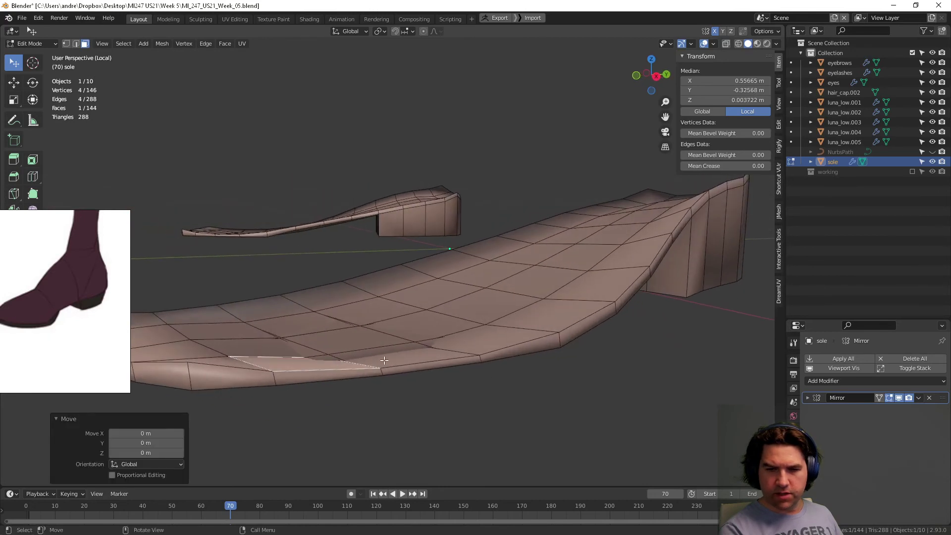
{"action": "key", "text": "g"}
{"action": "key", "text": "z"}
{"action": "left_click", "coordinate": [467, 355]}
{"action": "middle_click_drag", "start_coordinate": [468, 354], "coordinate": [506, 349]}
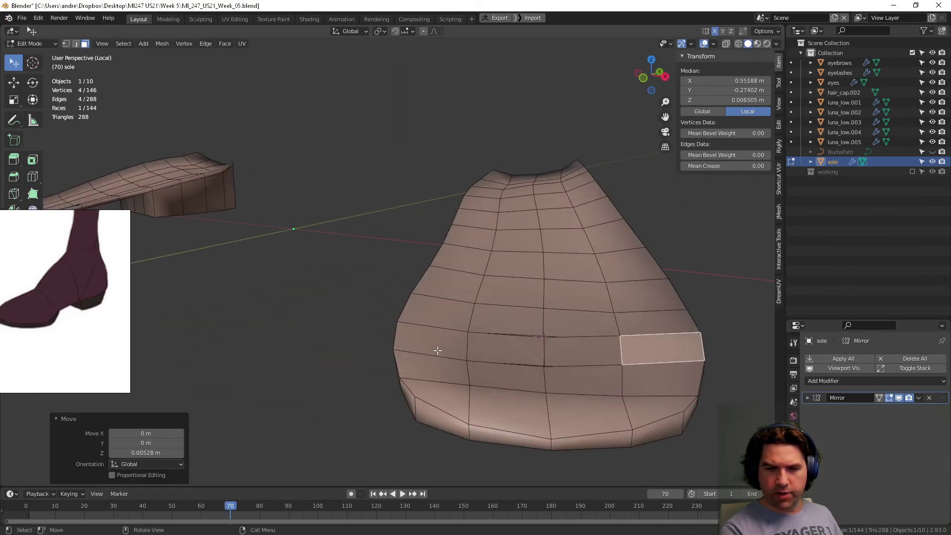
Raise two neighbouring pairs of middle top faces on the forefoot along Z, about 0.006 m and 0.007 m
{"action": "left_click", "coordinate": [505, 349]}
{"action": "left_click", "coordinate": [583, 371], "text": "shift"}
{"action": "key", "text": "g"}
{"action": "left_click", "coordinate": [587, 375]}
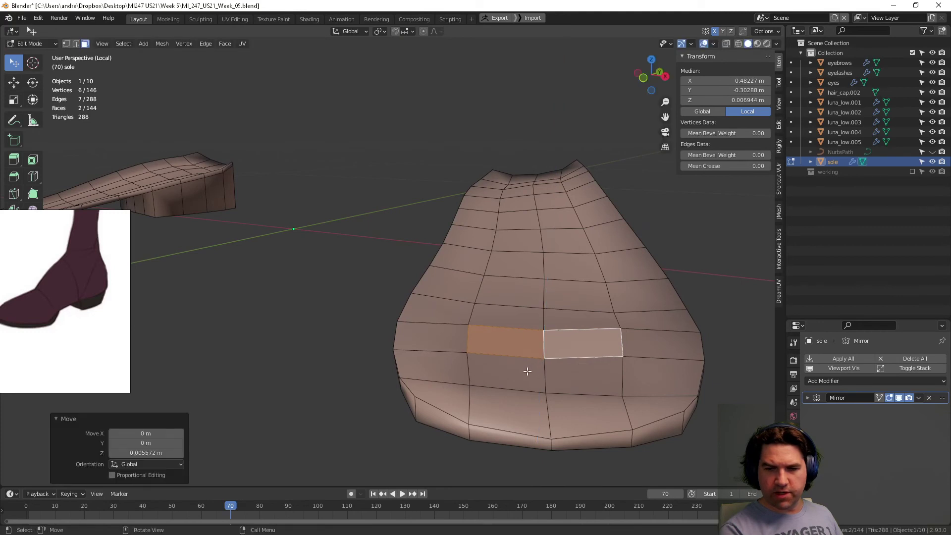
{"action": "key", "text": "g"}
{"action": "key", "text": "z"}
{"action": "left_click", "coordinate": [609, 370]}
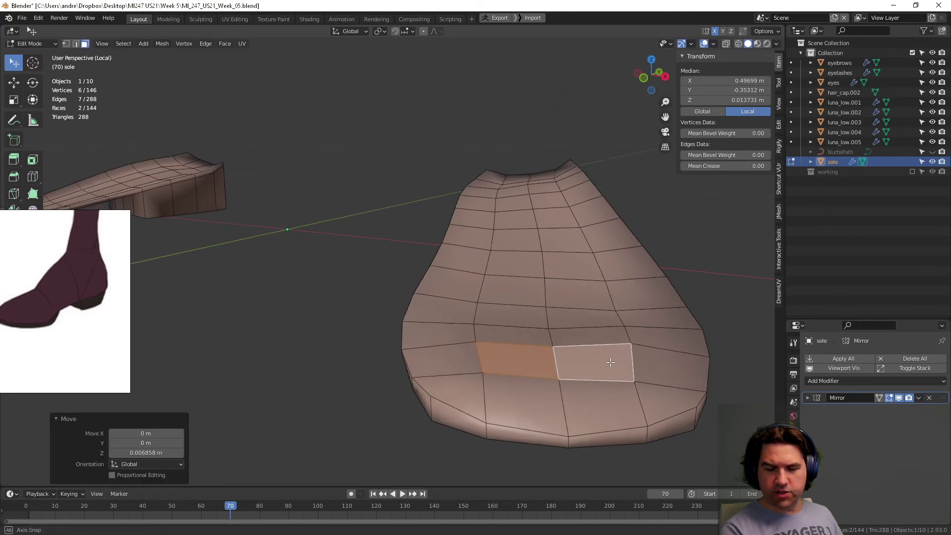
Finish editing the sole mesh and leave its isolated view to bring back the rest of the character
{"action": "middle_click_drag", "start_coordinate": [609, 361], "coordinate": [679, 353]}
{"action": "left_click", "coordinate": [559, 285]}
{"action": "left_click", "coordinate": [547, 281], "text": "shift"}
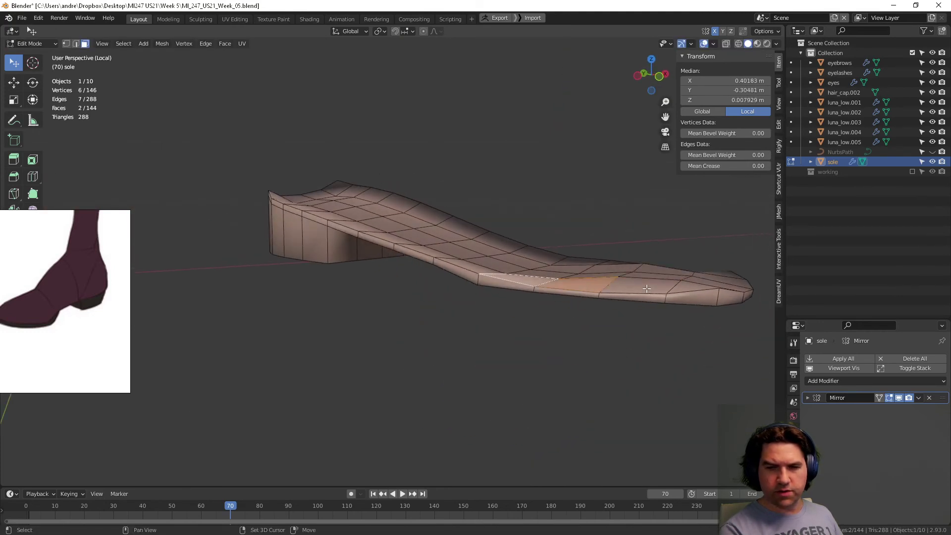
{"action": "middle_click_drag", "start_coordinate": [646, 289], "coordinate": [569, 336]}
{"action": "key", "text": "Tab"}
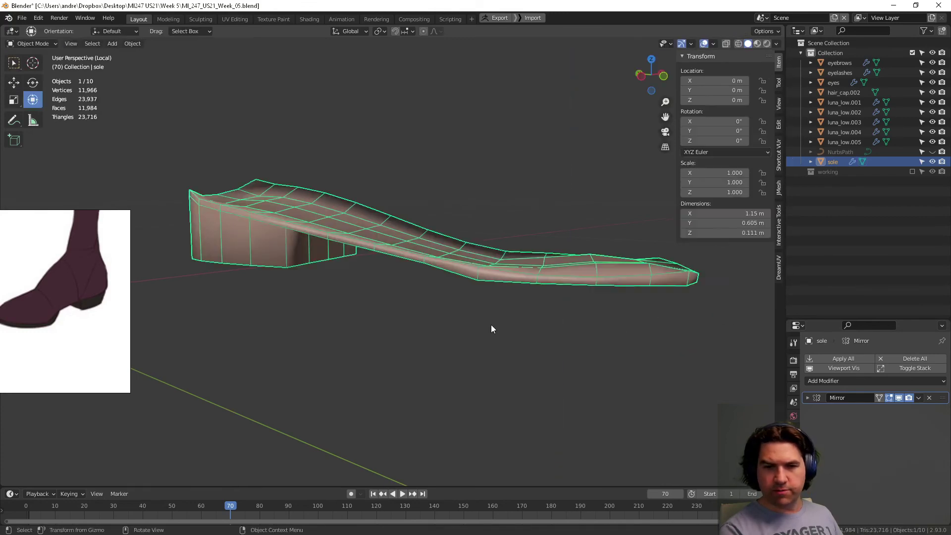
{"action": "scroll", "coordinate": [491, 325], "scroll_direction": "down", "scroll_amount": 3}
{"action": "middle_click_drag", "start_coordinate": [492, 325], "coordinate": [471, 329]}
{"action": "left_click", "coordinate": [593, 335]}
{"action": "key", "text": "KP_Divide"}
Select the boots and examine how they sit on the new soles from the side and front
{"action": "left_click", "coordinate": [480, 358]}
{"action": "middle_click_drag", "start_coordinate": [569, 285], "coordinate": [643, 365]}
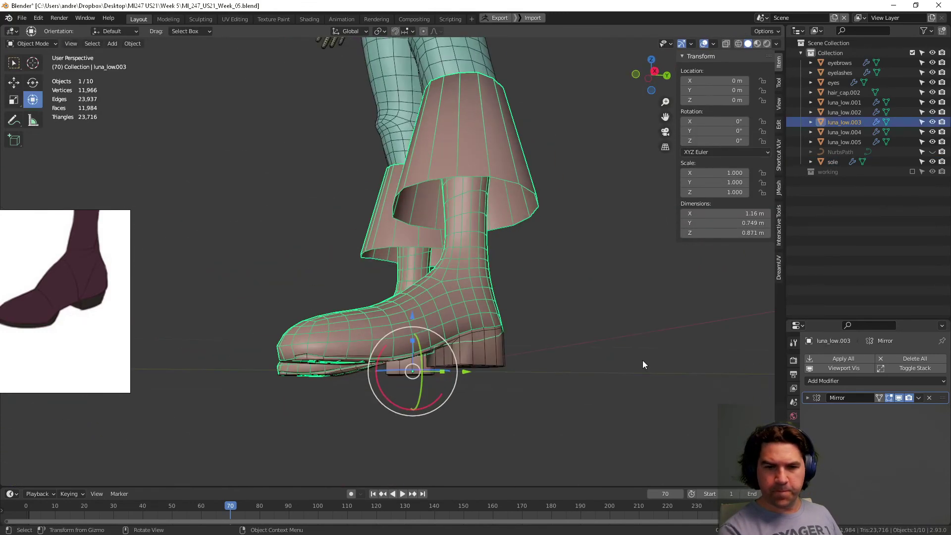
{"action": "left_click", "coordinate": [531, 376]}
{"action": "middle_click_drag", "start_coordinate": [531, 376], "coordinate": [102, 305]}
{"action": "left_click", "coordinate": [495, 296]}
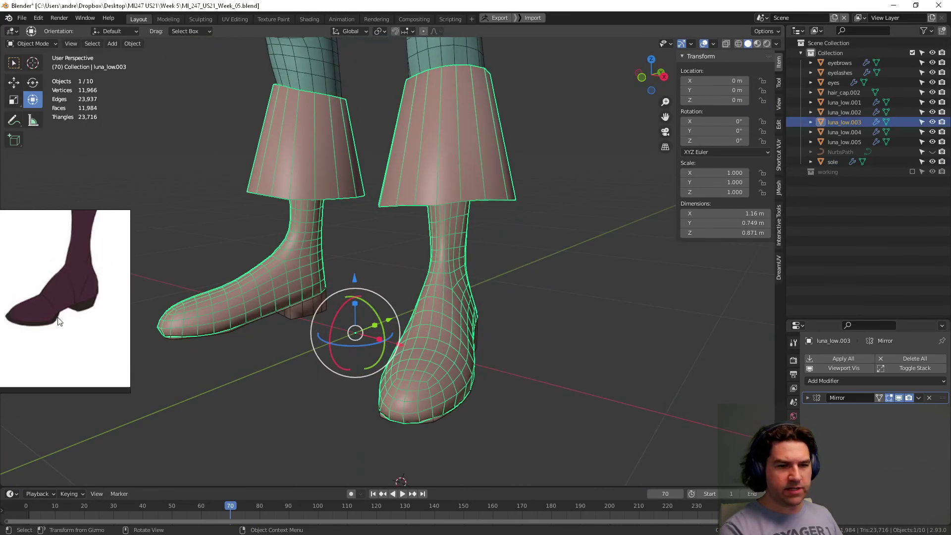
{"action": "scroll", "coordinate": [58, 321], "scroll_direction": "down", "scroll_amount": 2}
{"action": "middle_click_drag", "start_coordinate": [396, 285], "coordinate": [423, 287]}
{"action": "middle_click_drag", "start_coordinate": [446, 305], "coordinate": [466, 407], "text": "shift"}
{"action": "scroll", "coordinate": [465, 372], "scroll_direction": "down", "scroll_amount": 1}
{"action": "middle_click_drag", "start_coordinate": [465, 325], "coordinate": [482, 467], "text": "shift"}
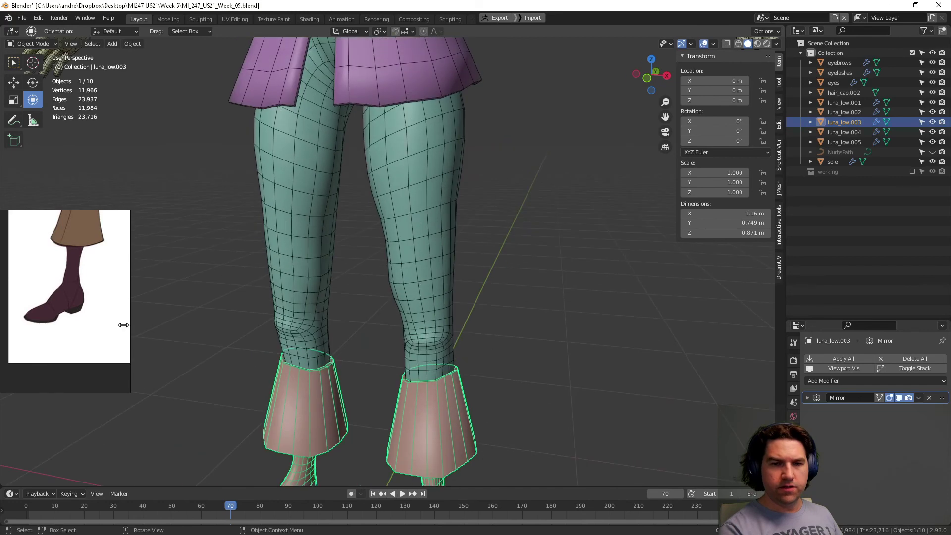
Study the reference drawing's vest, sash and belt against the jacket mesh around the torso and waist
{"action": "scroll", "coordinate": [67, 317], "scroll_direction": "down", "scroll_amount": 2}
{"action": "middle_click_drag", "start_coordinate": [89, 276], "coordinate": [70, 394]}
{"action": "middle_click_drag", "start_coordinate": [94, 308], "coordinate": [92, 350]}
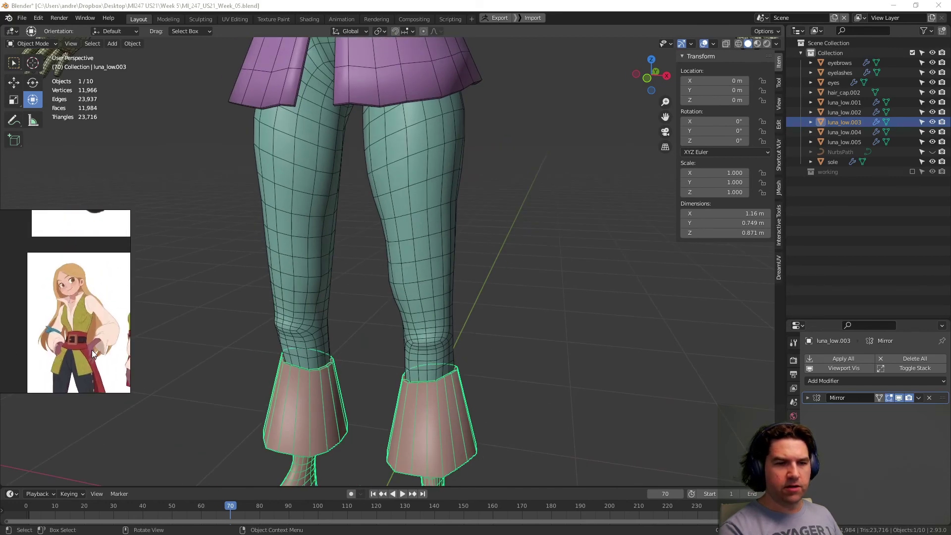
{"action": "middle_click_drag", "start_coordinate": [394, 264], "coordinate": [446, 263]}
{"action": "middle_click_drag", "start_coordinate": [466, 251], "coordinate": [474, 291], "text": "shift"}
{"action": "middle_click_drag", "start_coordinate": [498, 171], "coordinate": [506, 384], "text": "shift"}
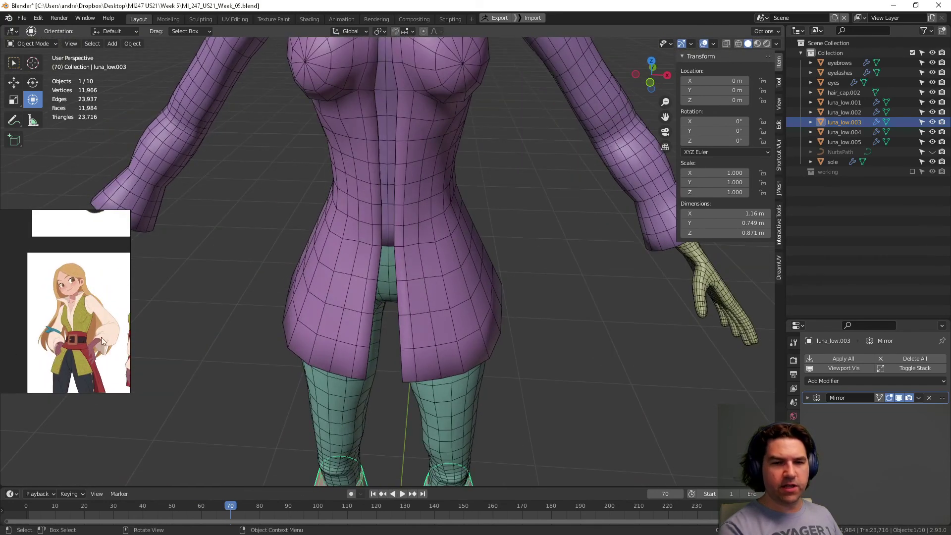
{"action": "scroll", "coordinate": [102, 337], "scroll_direction": "up", "scroll_amount": 3}
{"action": "scroll", "coordinate": [85, 350], "scroll_direction": "up", "scroll_amount": 1}
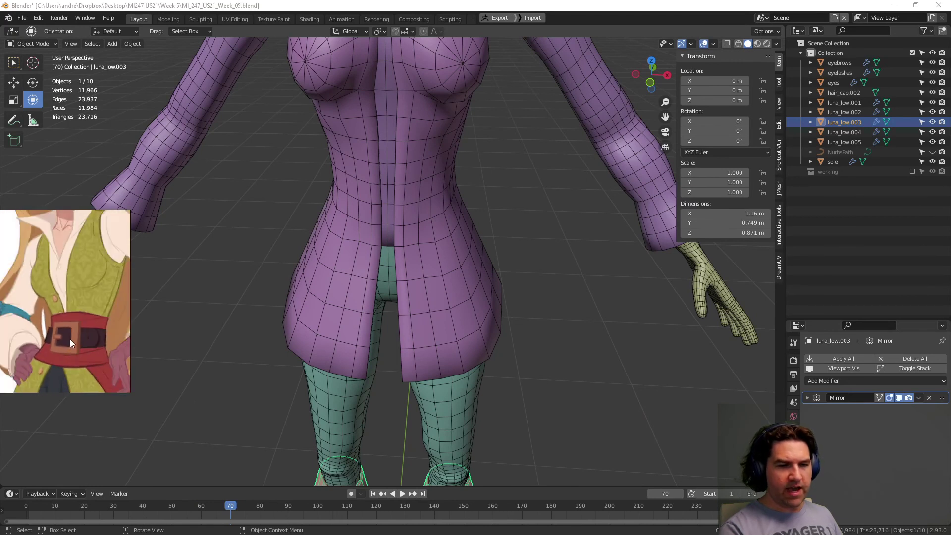
{"action": "scroll", "coordinate": [61, 335], "scroll_direction": "down", "scroll_amount": 2}
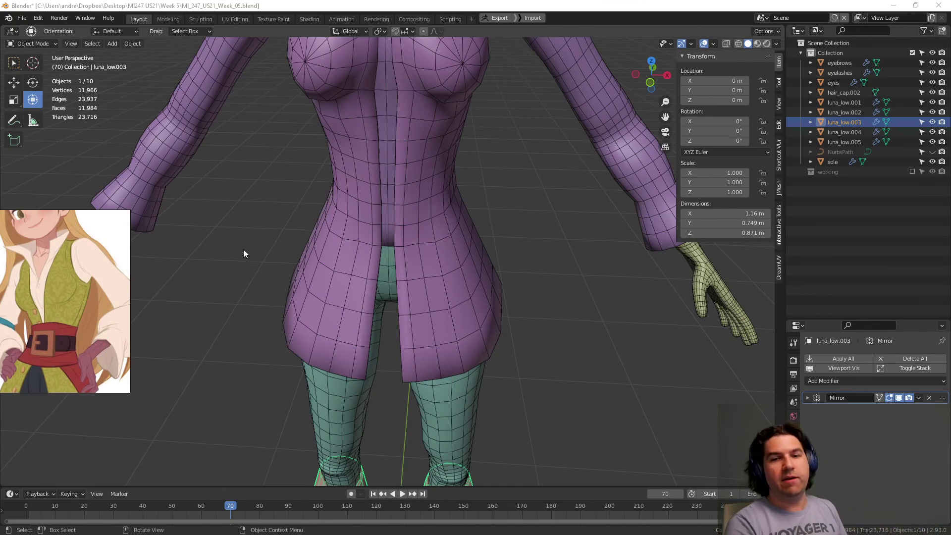
Cut three evenly spaced horizontal edge loops around the flared boot cuff
{"action": "middle_click_drag", "start_coordinate": [243, 248], "coordinate": [472, 286]}
{"action": "scroll", "coordinate": [471, 286], "scroll_direction": "up", "scroll_amount": 3}
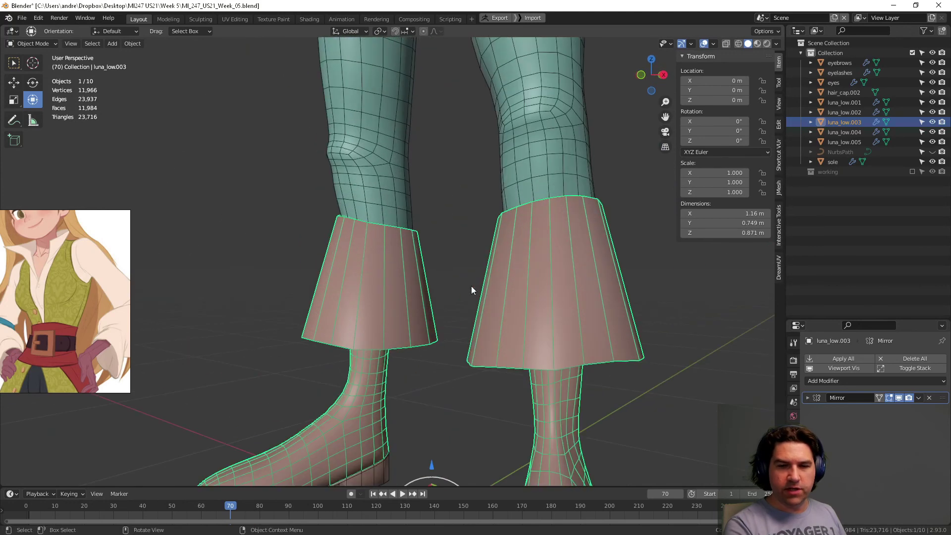
{"action": "left_click", "coordinate": [629, 328]}
{"action": "middle_click_drag", "start_coordinate": [630, 328], "coordinate": [578, 314], "text": "shift"}
{"action": "left_click", "coordinate": [537, 282]}
{"action": "key", "text": "Tab"}
{"action": "key", "text": "ctrl+r"}
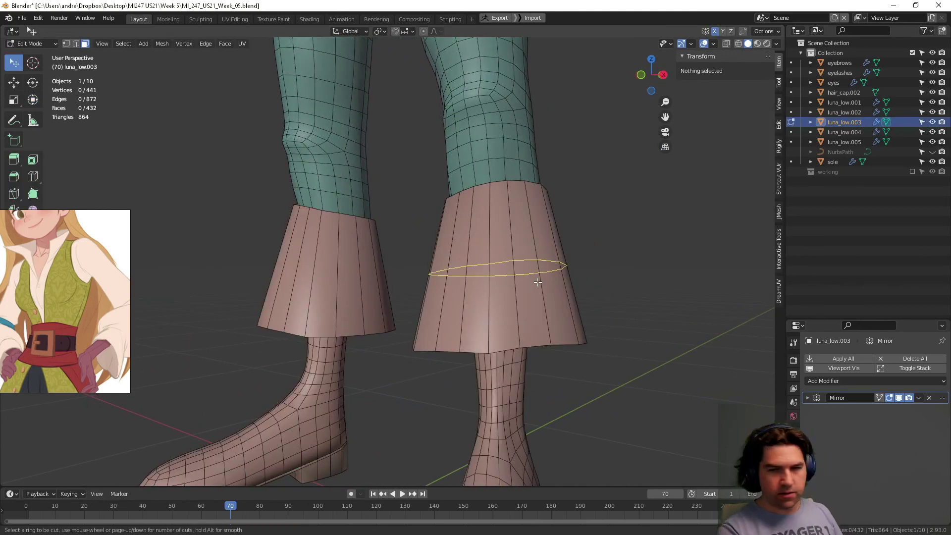
{"action": "scroll", "coordinate": [538, 282], "scroll_direction": "up", "scroll_amount": 4}
{"action": "scroll", "coordinate": [538, 282], "scroll_direction": "down", "scroll_amount": 2}
{"action": "left_click", "coordinate": [538, 282]}
{"action": "right_click", "coordinate": [538, 282]}
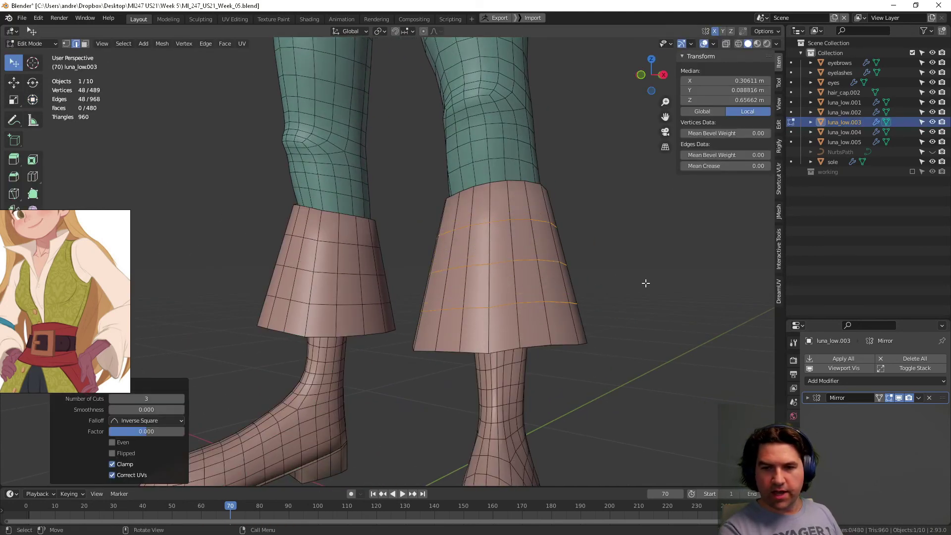
Add a Solidify modifier to the boots to give the flared cuffs thickness
{"action": "key", "text": "Tab"}
{"action": "left_click", "coordinate": [827, 380]}
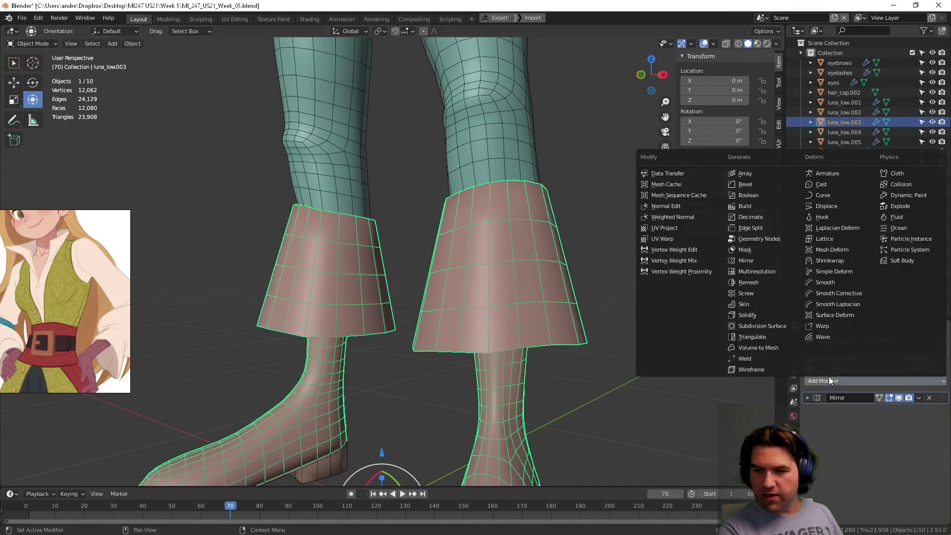
{"action": "left_click", "coordinate": [765, 314]}
{"action": "middle_click_drag", "start_coordinate": [765, 310], "coordinate": [490, 315]}
{"action": "scroll", "coordinate": [490, 315], "scroll_direction": "up", "scroll_amount": 5}
{"action": "left_click", "coordinate": [575, 269]}
{"action": "scroll", "coordinate": [564, 314], "scroll_direction": "down", "scroll_amount": 6}
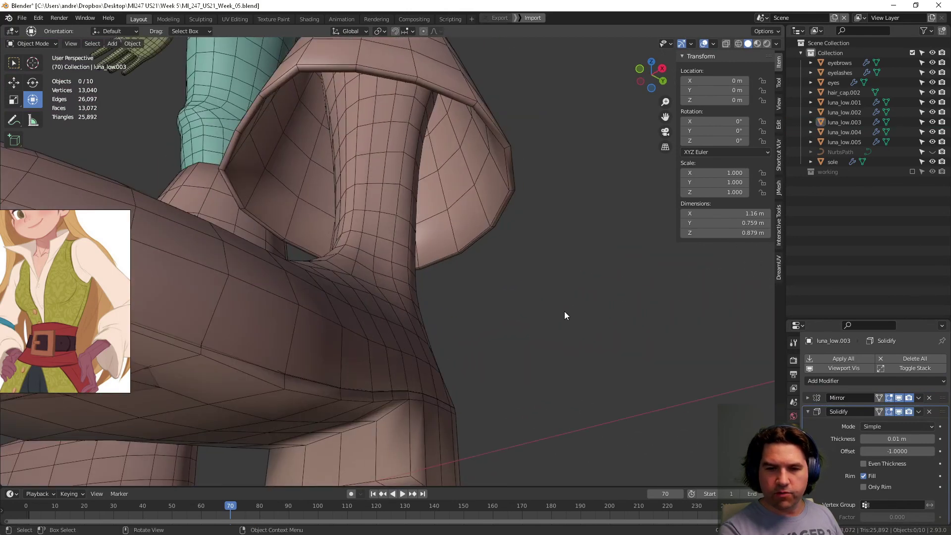
Examine the thickened boots from several angles and compare the whole outfit with the full-body reference drawing
{"action": "middle_click_drag", "start_coordinate": [527, 361], "coordinate": [507, 355]}
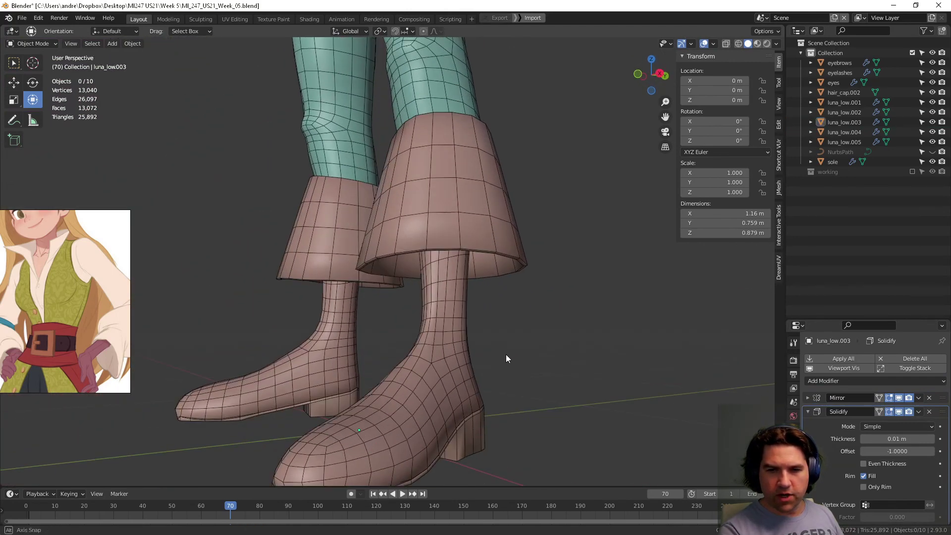
{"action": "left_click", "coordinate": [458, 347]}
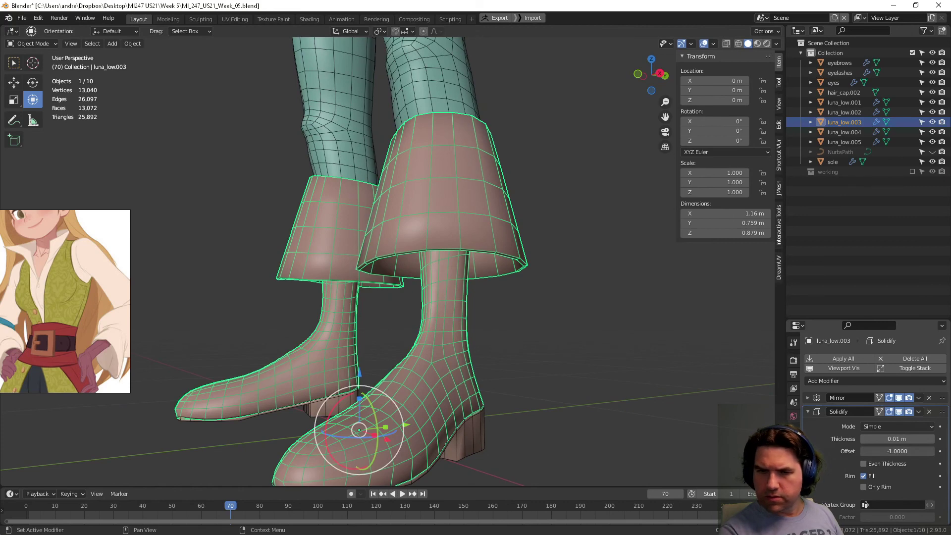
{"action": "middle_click_drag", "start_coordinate": [592, 394], "coordinate": [595, 390]}
{"action": "left_click", "coordinate": [595, 391]}
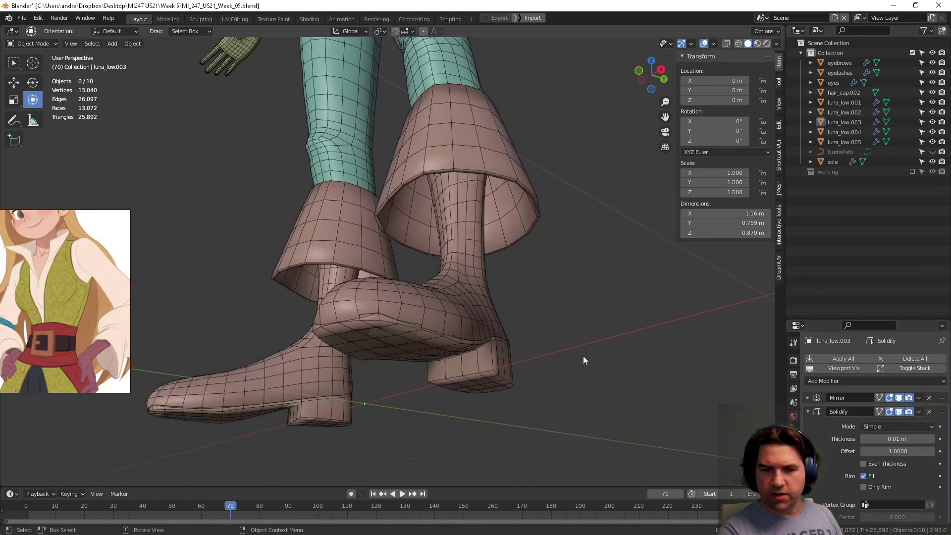
{"action": "middle_click_drag", "start_coordinate": [584, 356], "coordinate": [593, 393]}
{"action": "scroll", "coordinate": [597, 369], "scroll_direction": "down", "scroll_amount": 4}
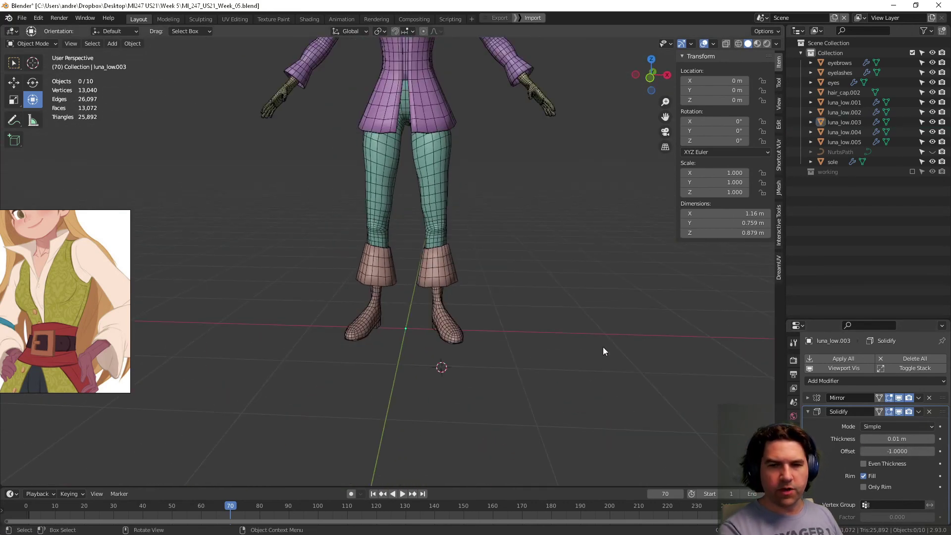
{"action": "middle_click_drag", "start_coordinate": [596, 174], "coordinate": [559, 313], "text": "shift"}
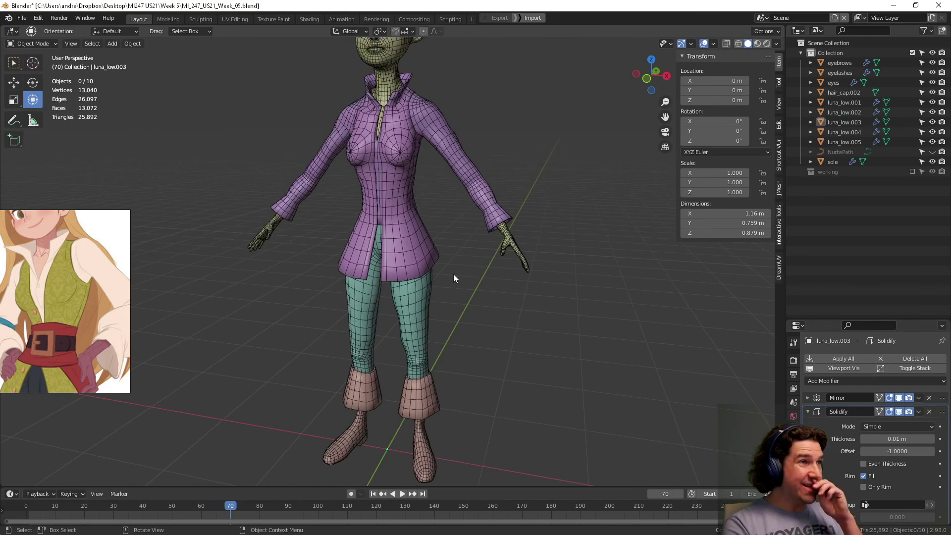
{"action": "middle_click_drag", "start_coordinate": [453, 275], "coordinate": [506, 292]}
{"action": "scroll", "coordinate": [51, 317], "scroll_direction": "down", "scroll_amount": 3}
{"action": "middle_click_drag", "start_coordinate": [60, 312], "coordinate": [71, 259]}
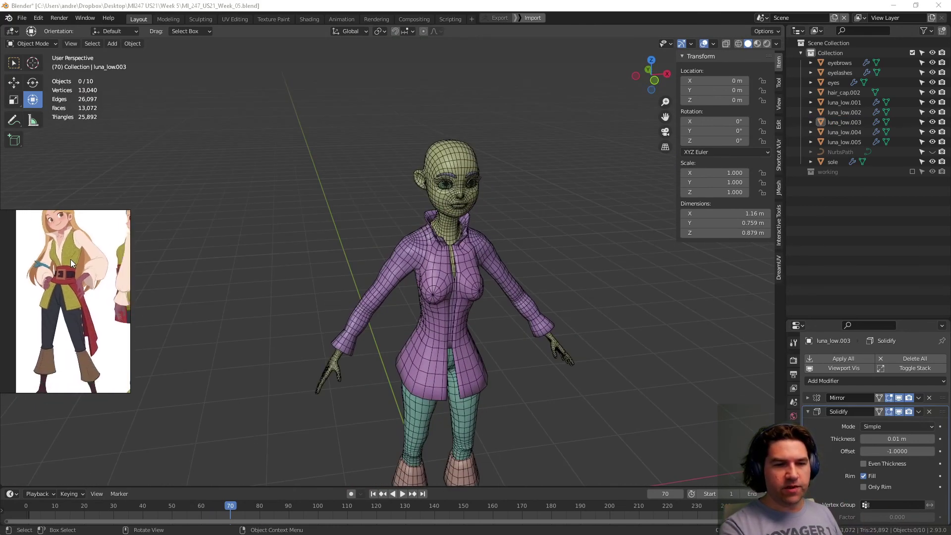
{"action": "middle_click_drag", "start_coordinate": [218, 308], "coordinate": [491, 351]}
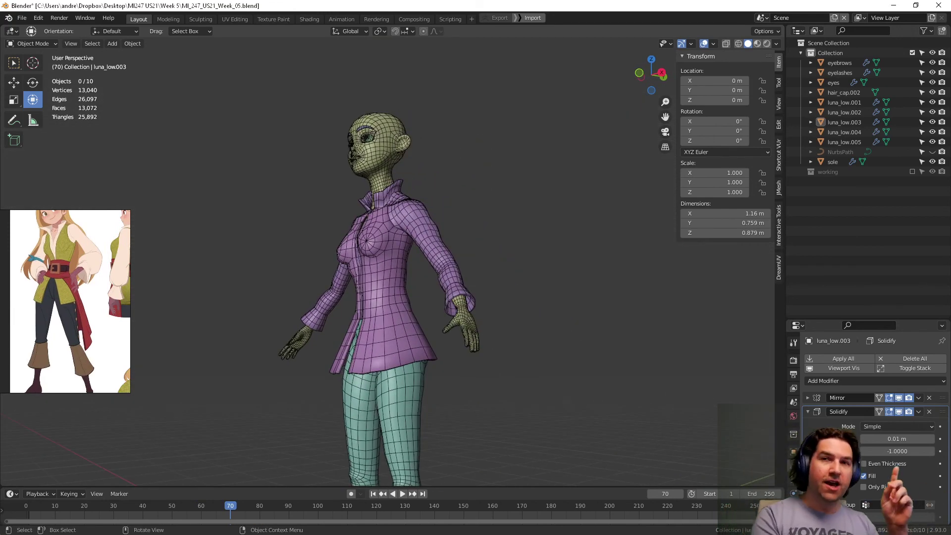